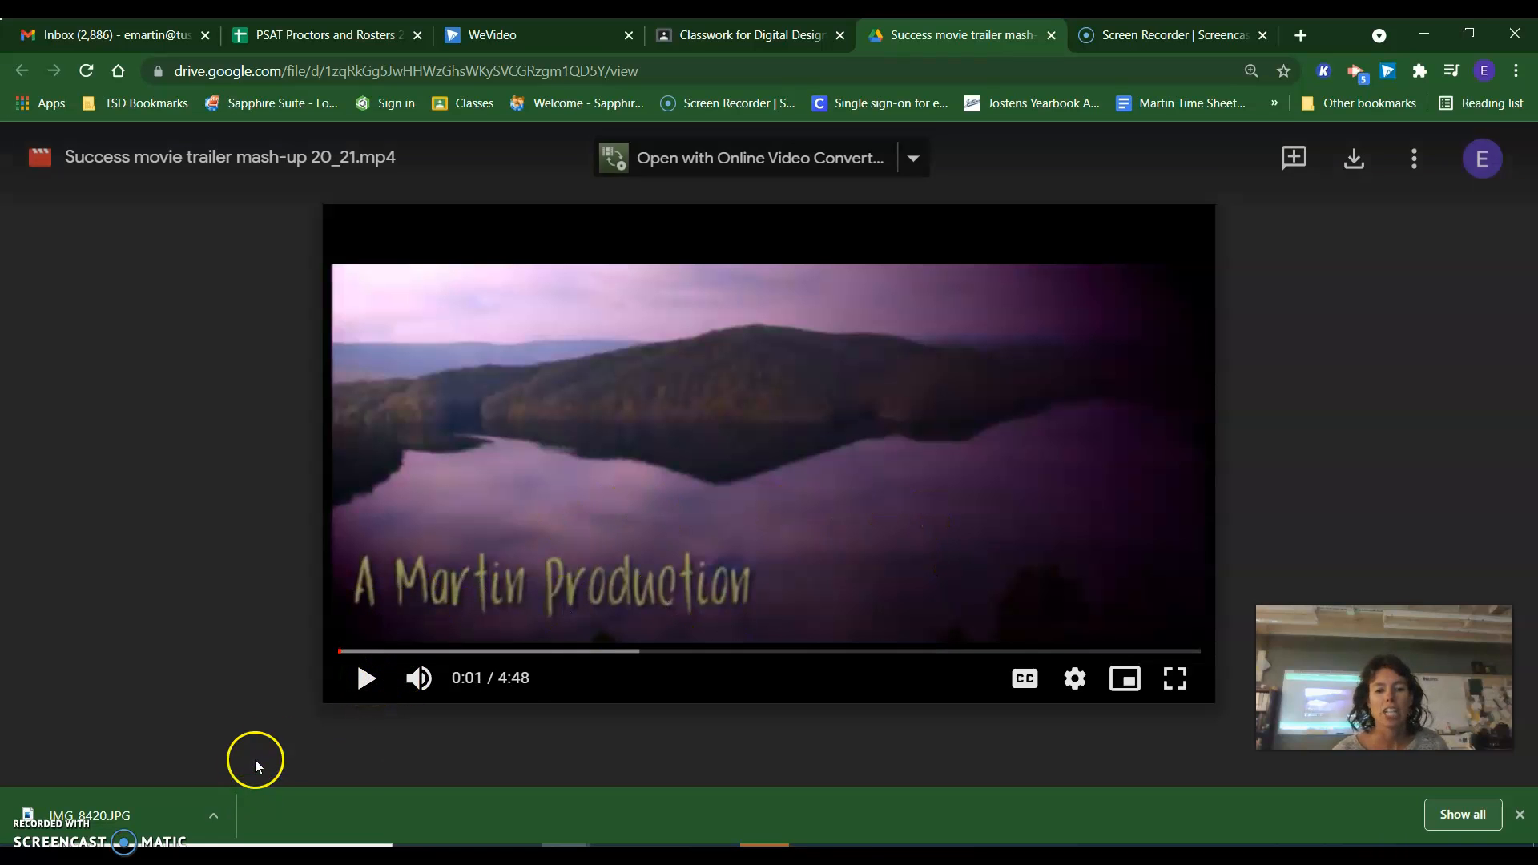
Play the opening seconds of the sample movie trailer mash-up and pause it.
click(362, 680)
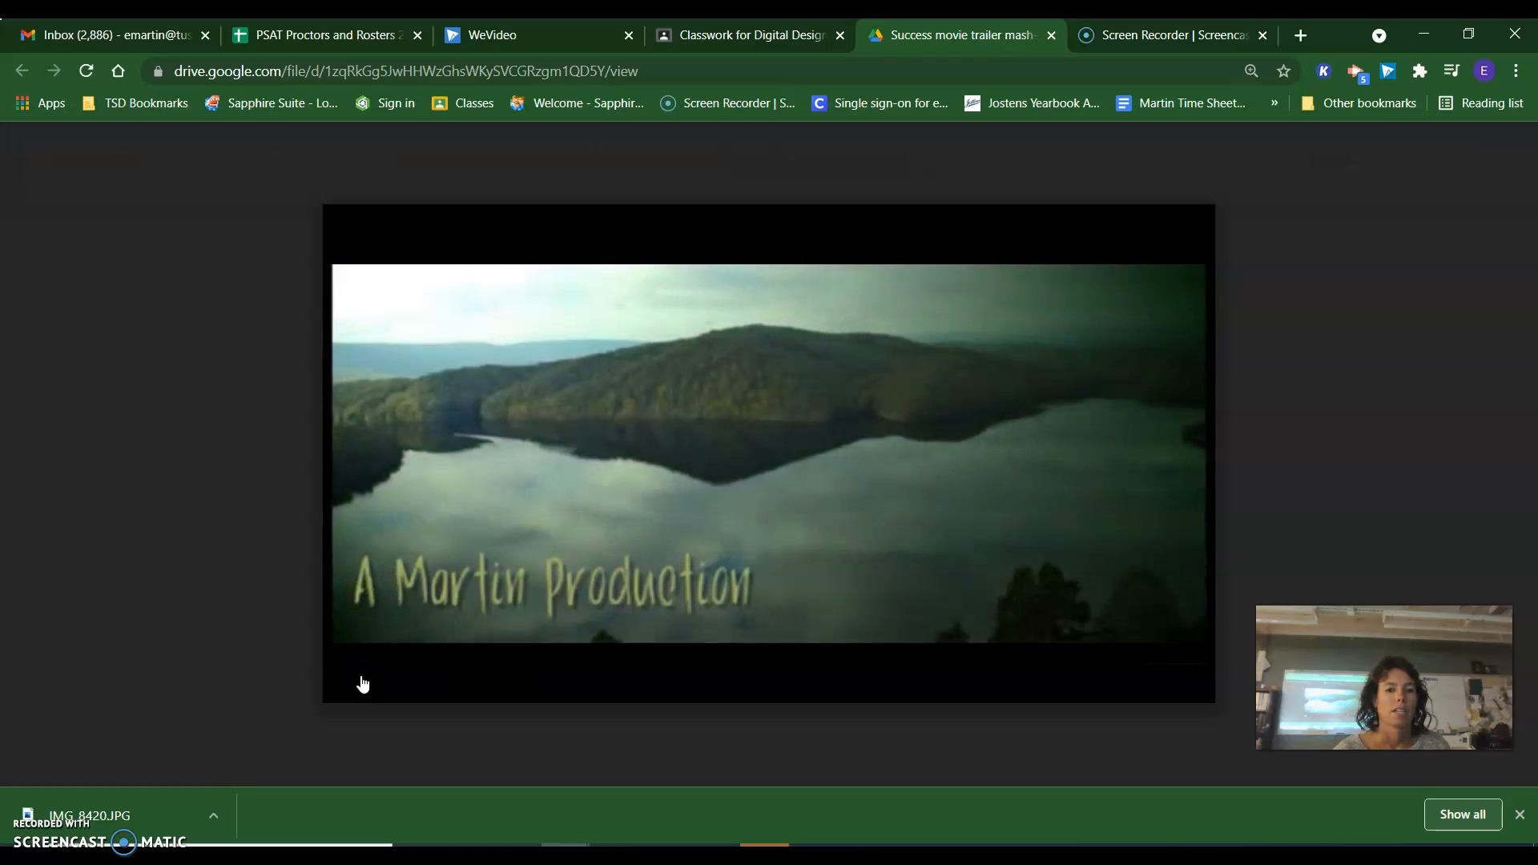
click(363, 680)
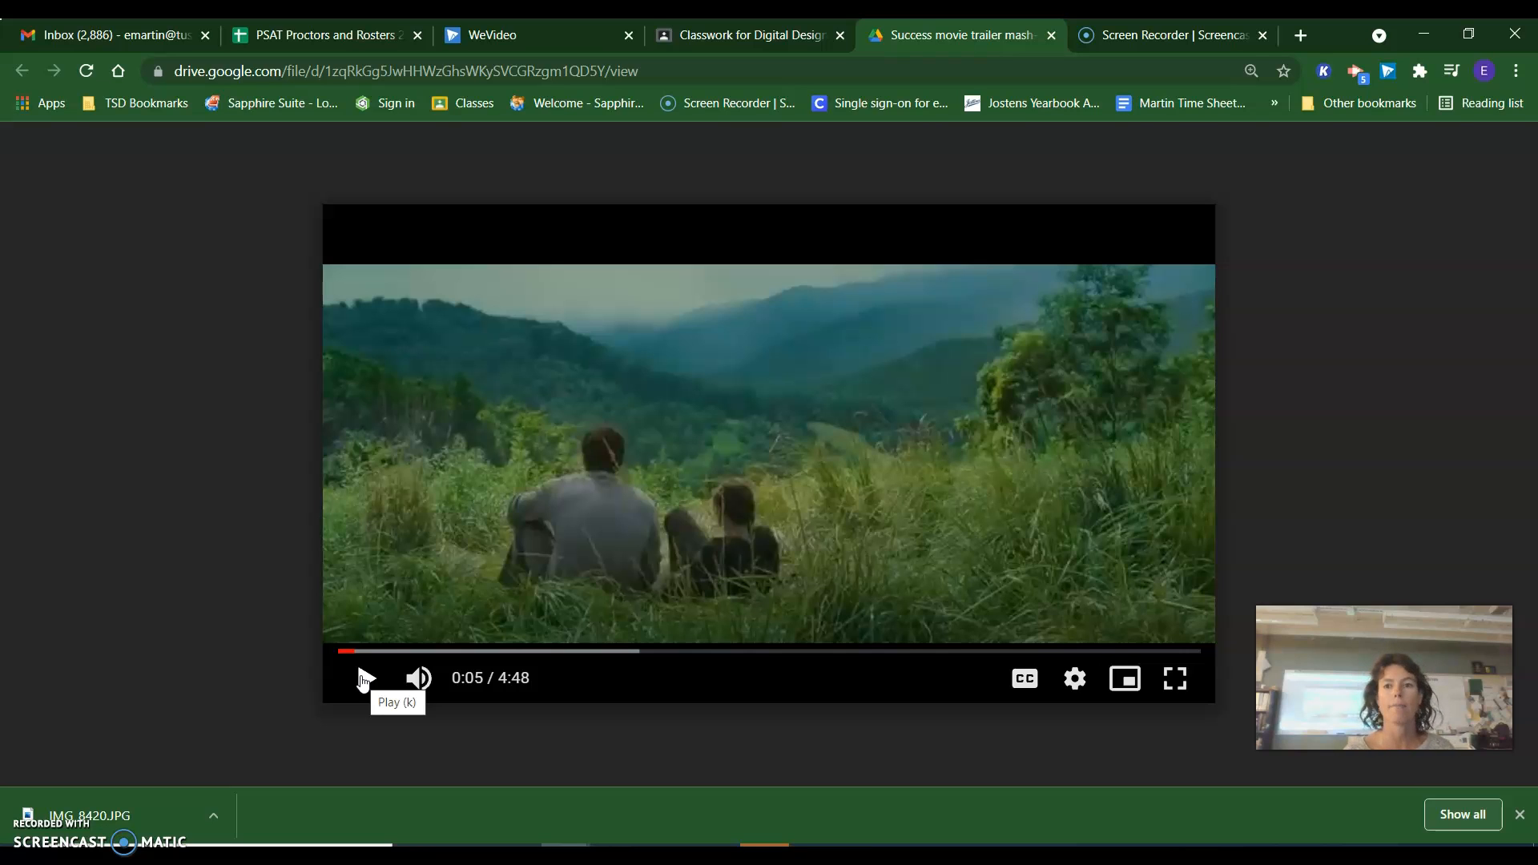
Switch to the WeVideo project MOVIE MASH-UP2021 and open the 2021-22 media folder.
click(496, 38)
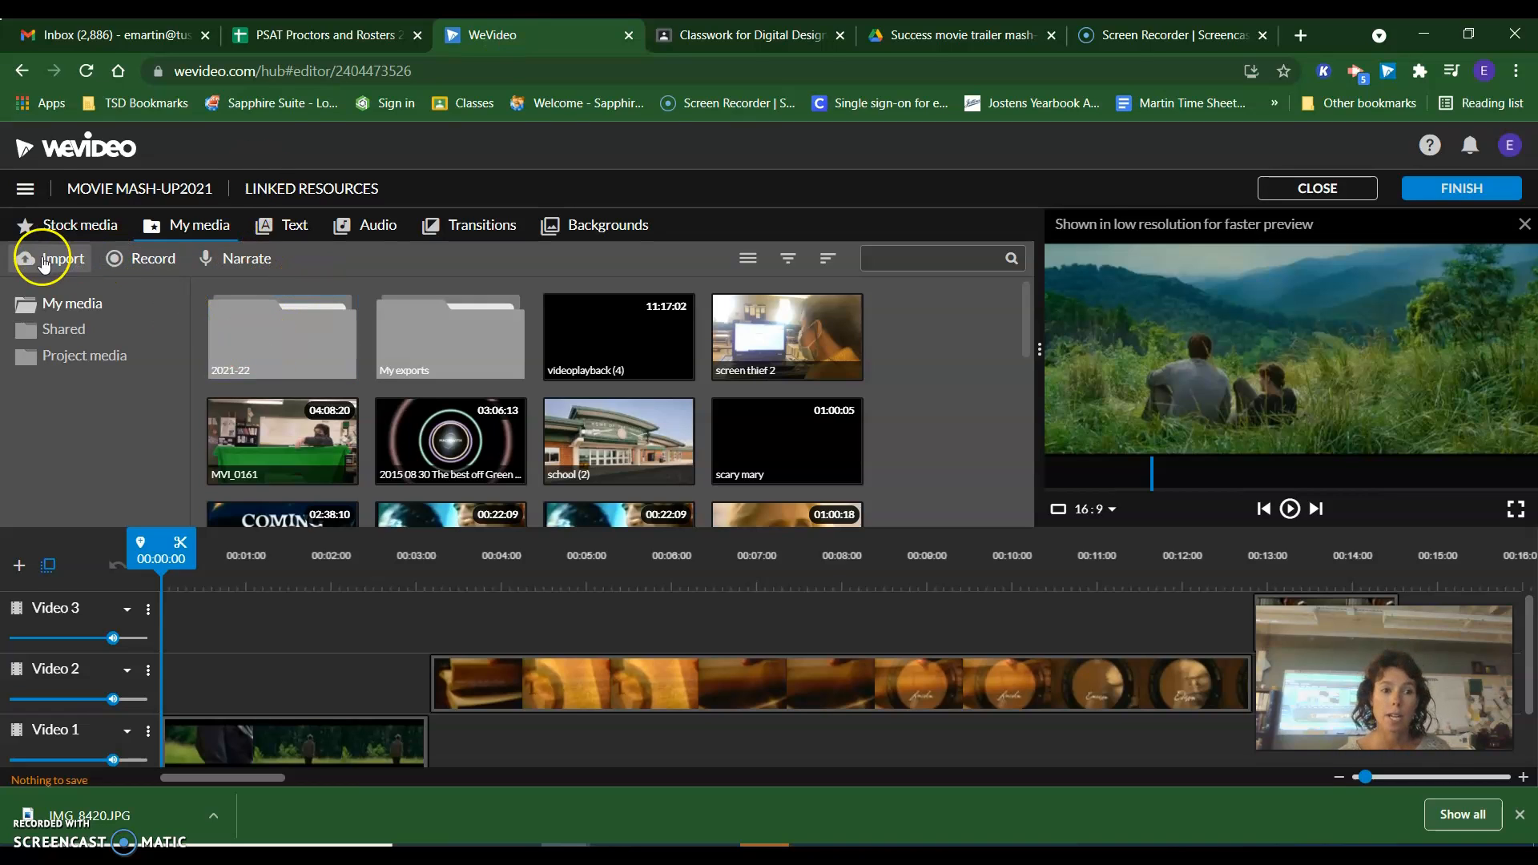
double_click(320, 331)
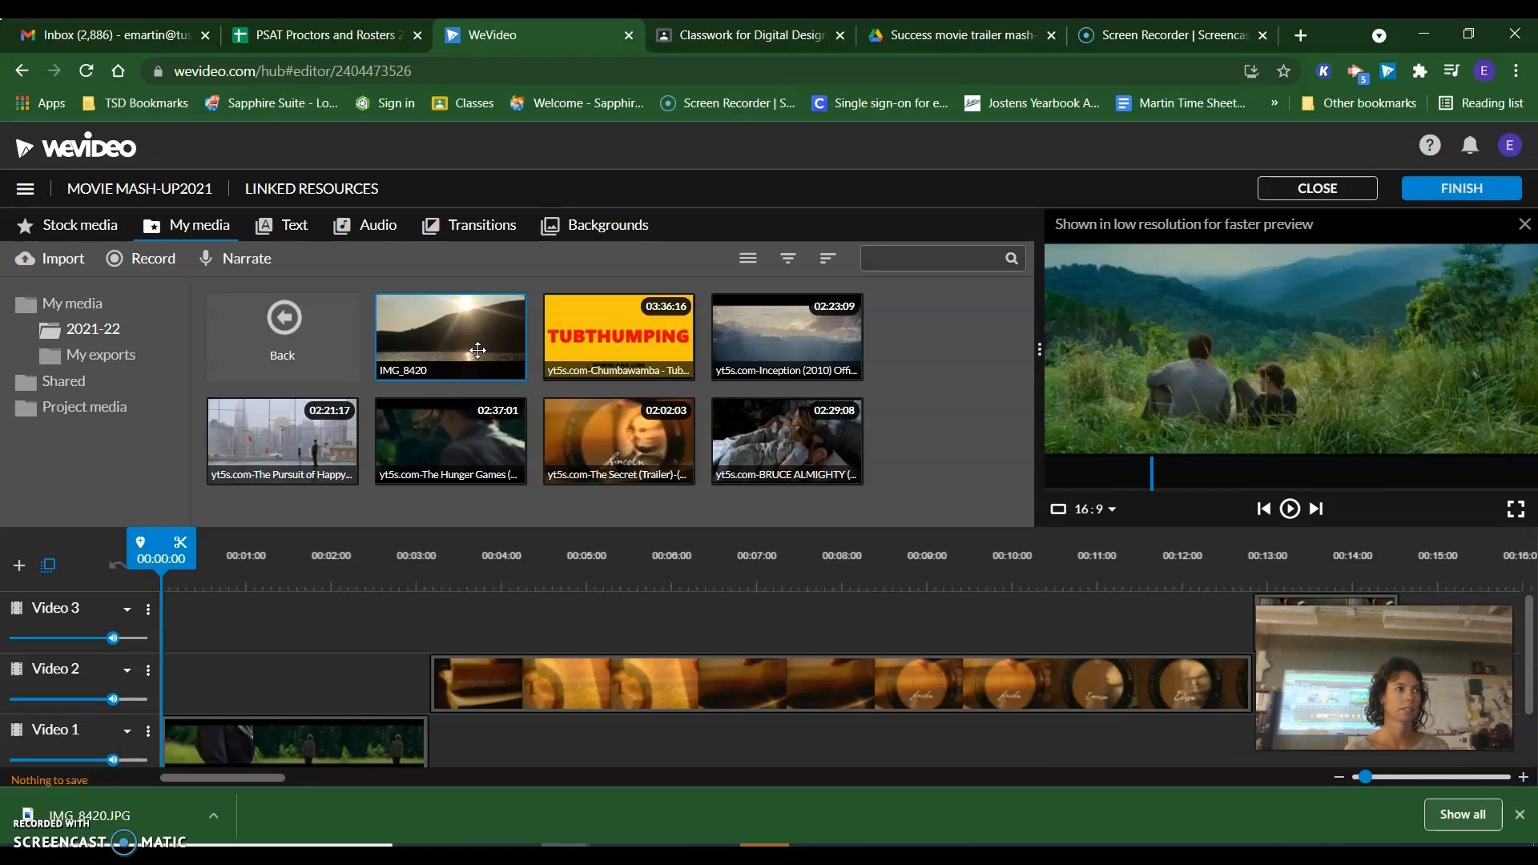
click(126, 469)
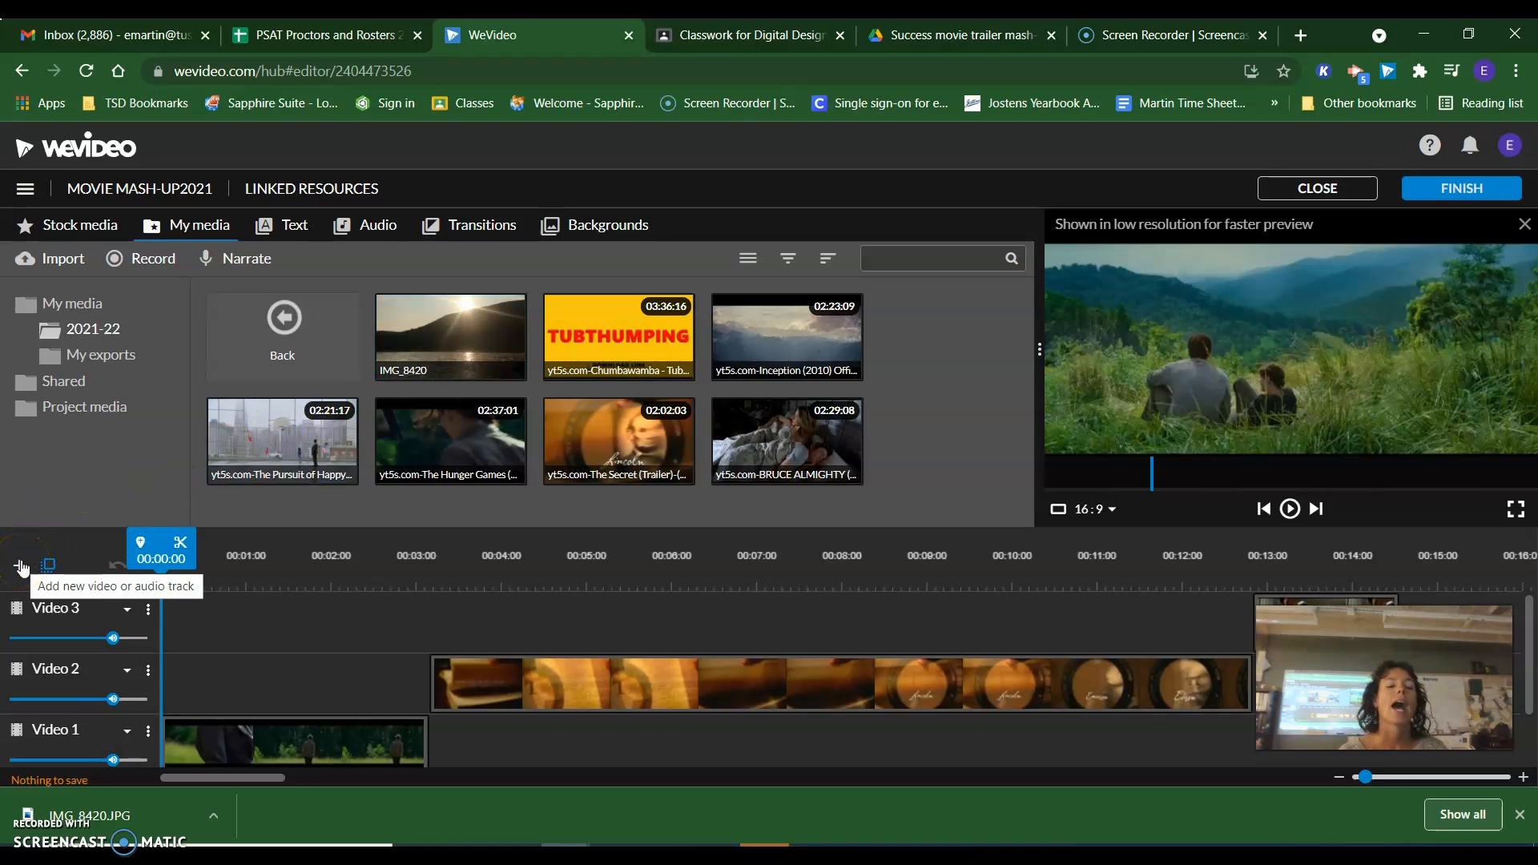
click(229, 625)
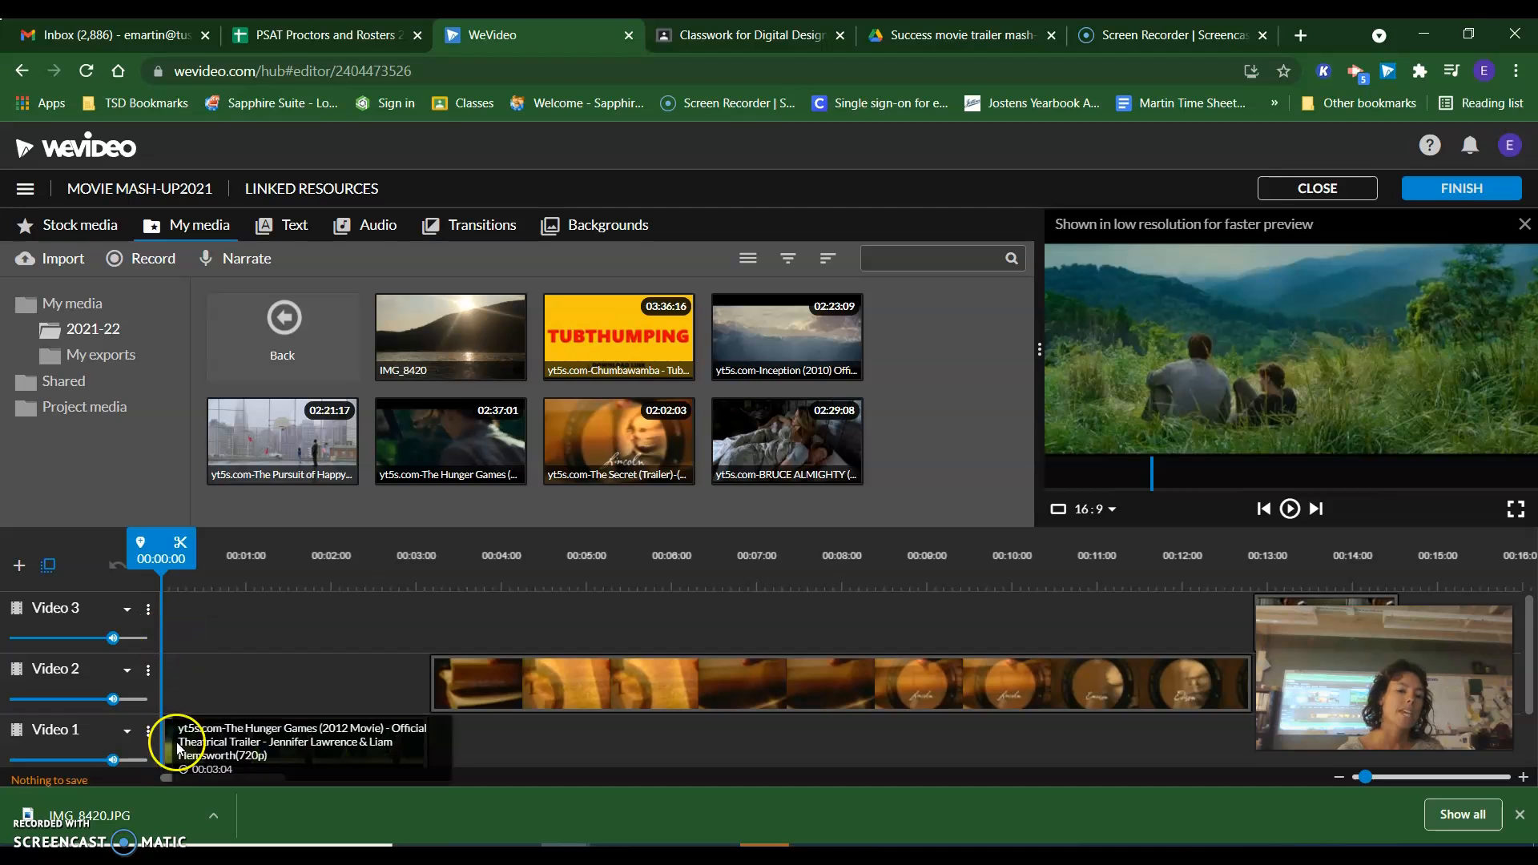
mouse_move(152, 634)
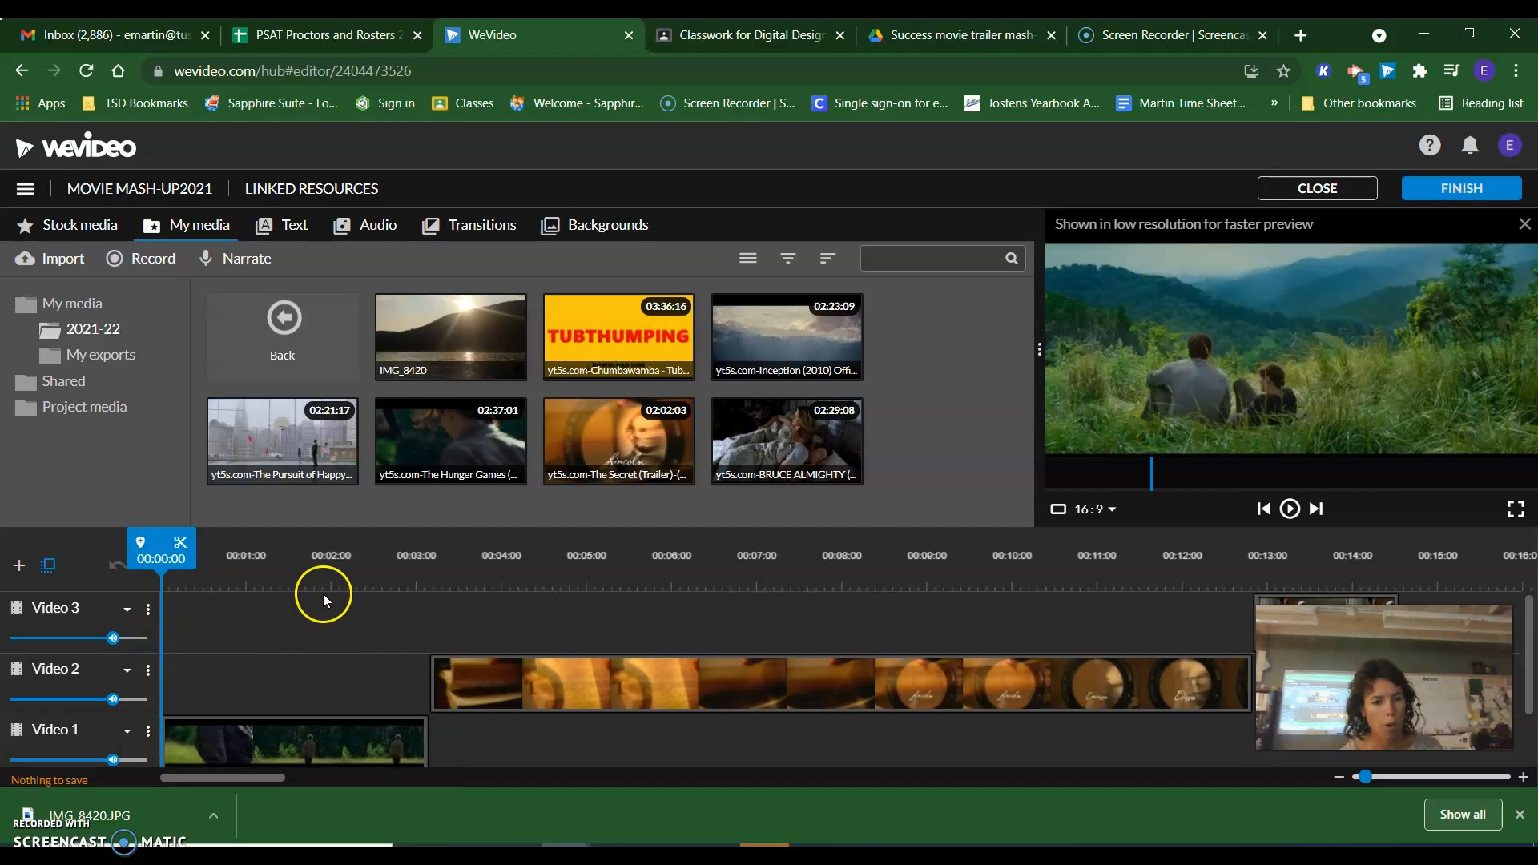
click(440, 348)
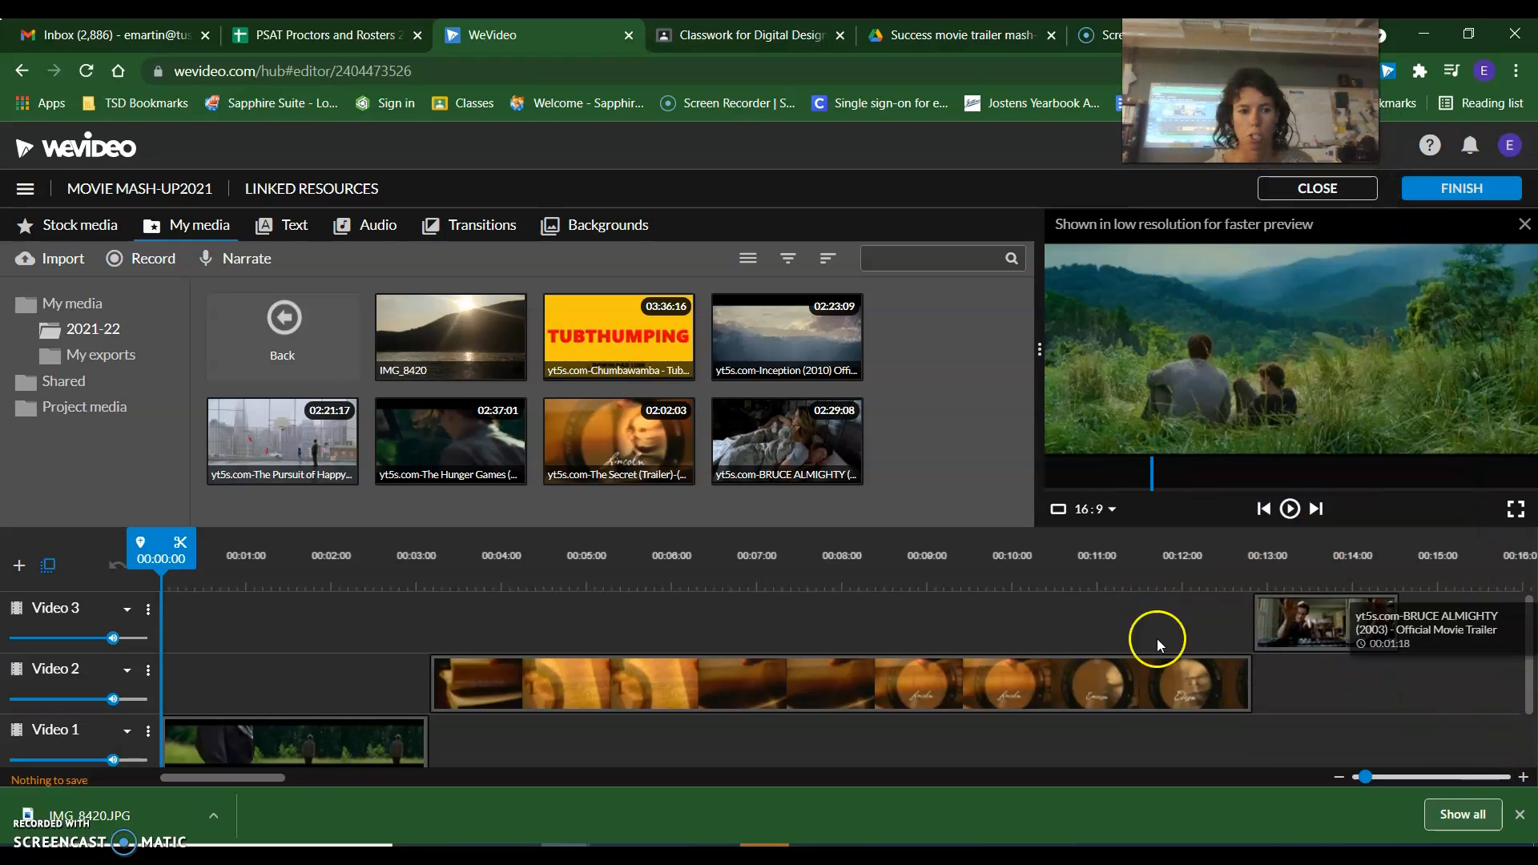
Add a new video track named Video 4 and move every clip up one track so Video 1 is empty.
click(20, 565)
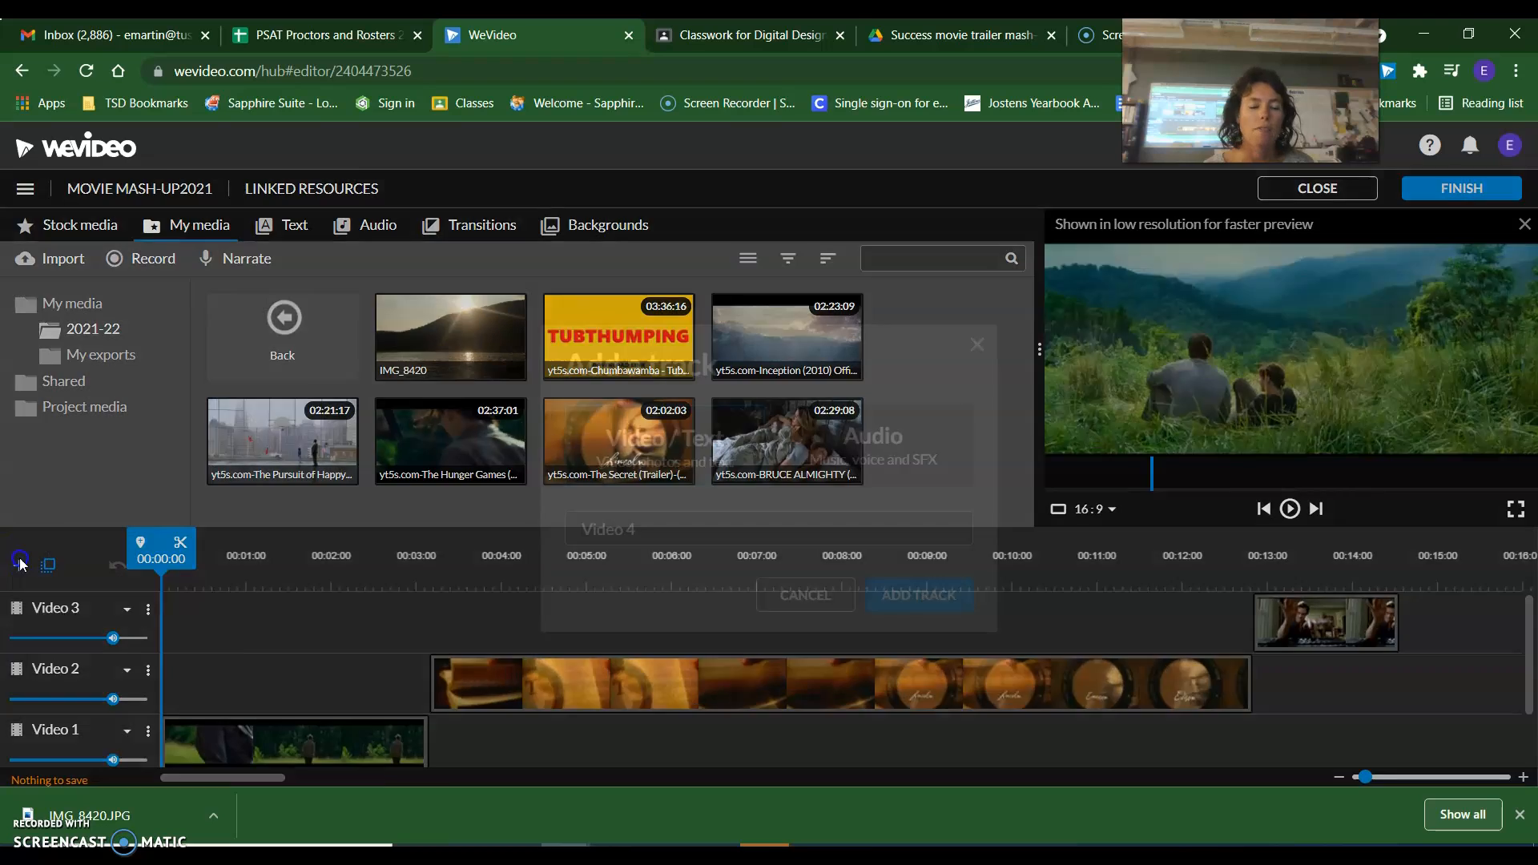
click(913, 595)
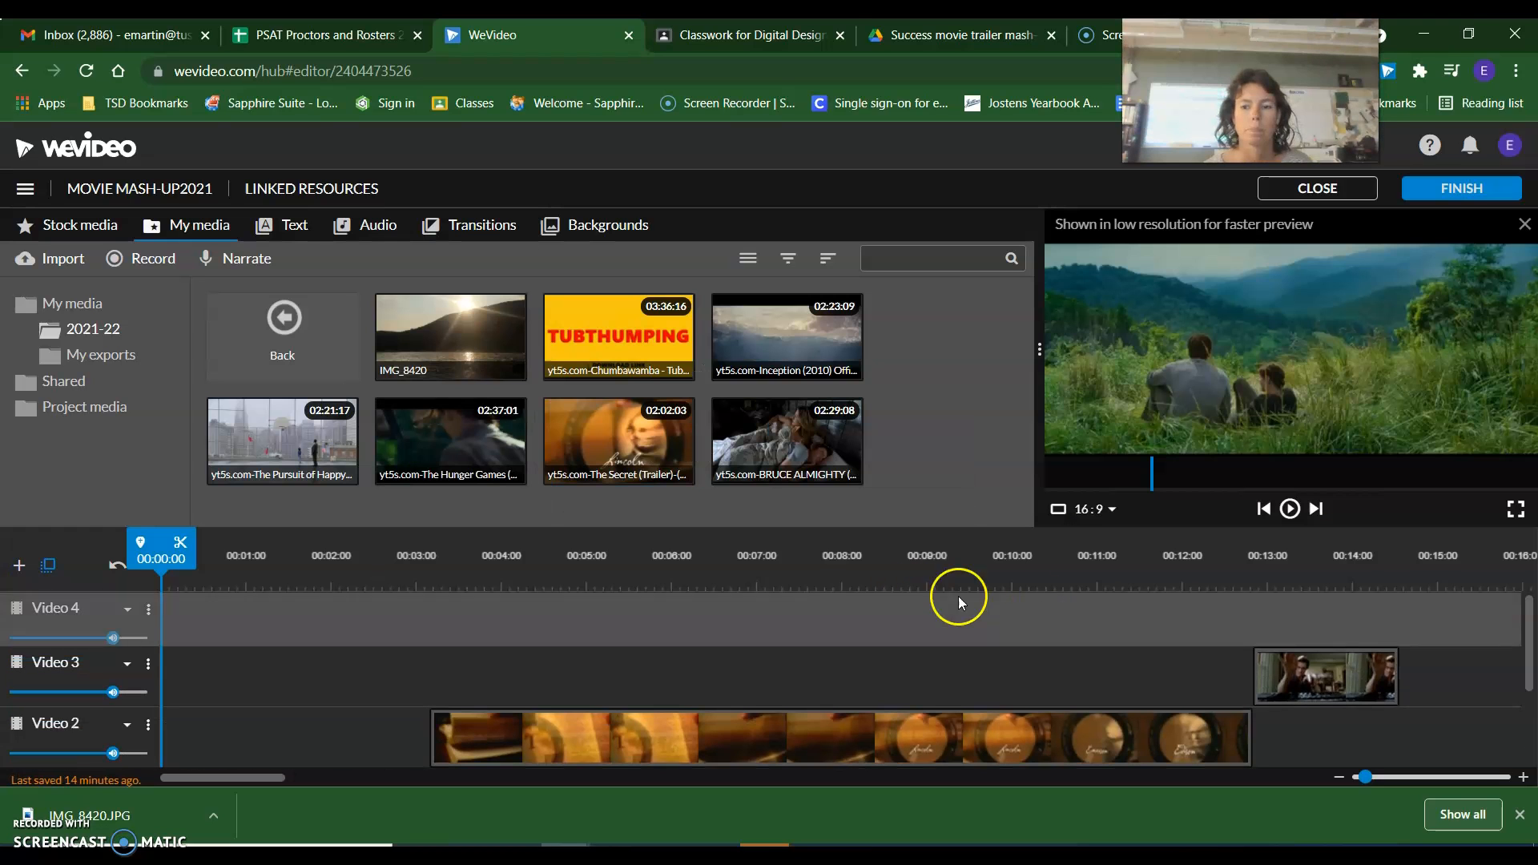
drag(1293, 681, 1307, 634)
drag(1192, 745, 1196, 696)
scroll(425, 656, down, 3)
drag(326, 697, 336, 665)
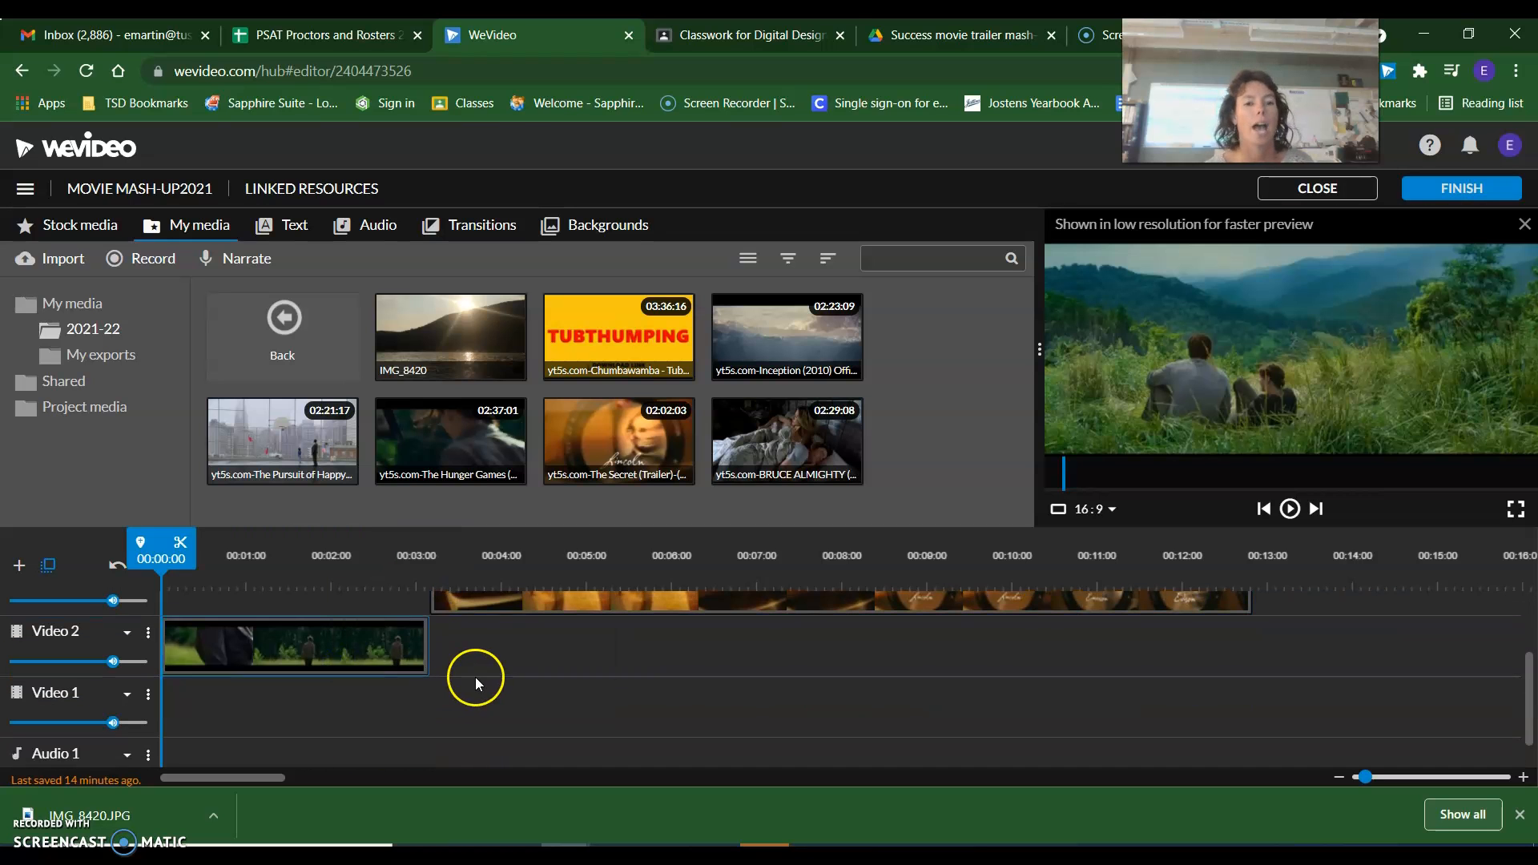
scroll(474, 676, up, 3)
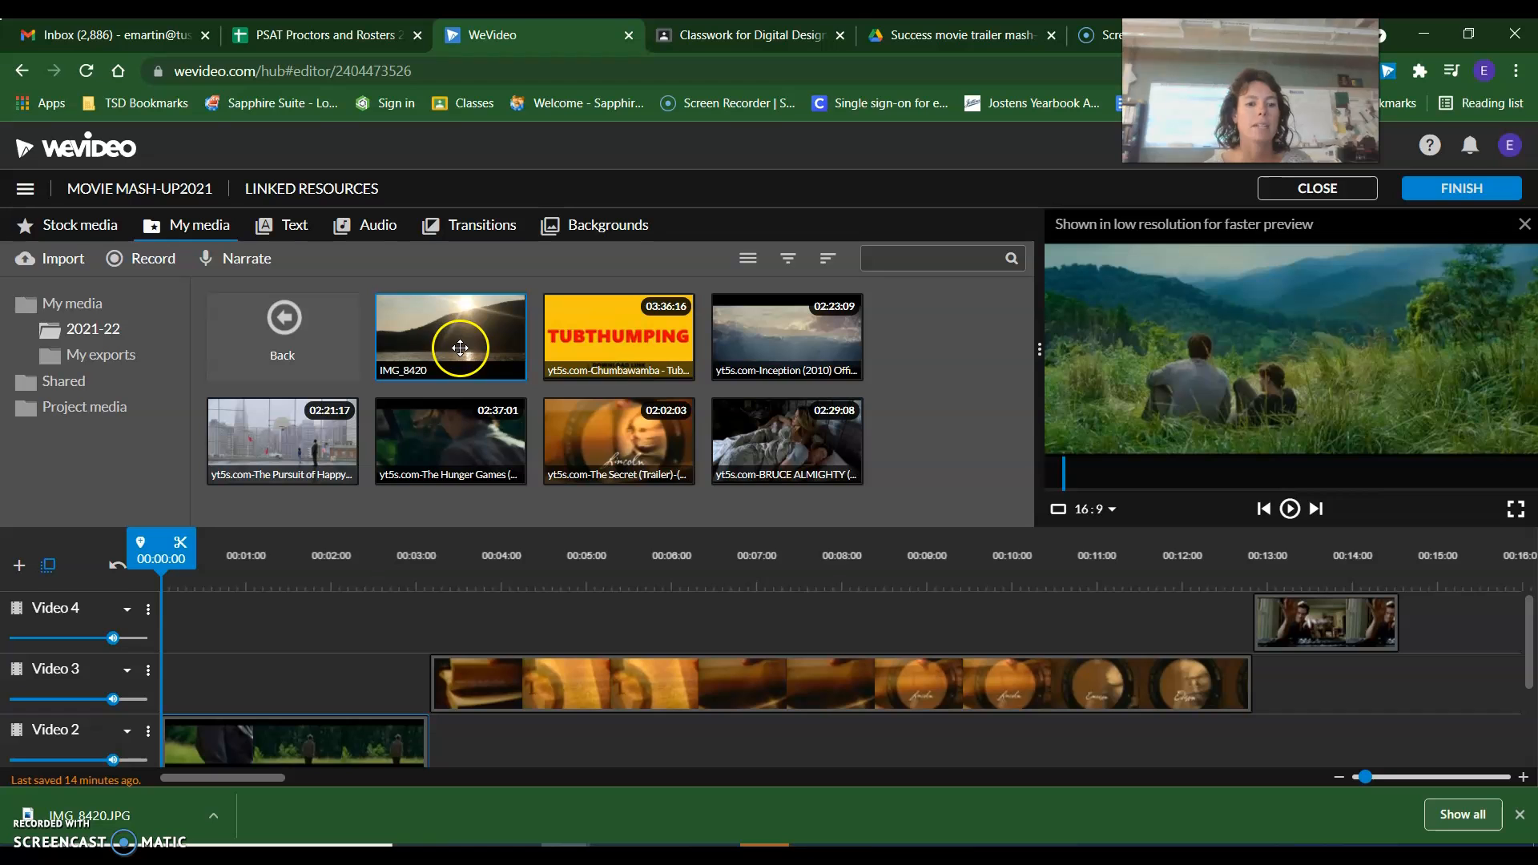
Shift the three trailer clips later on their tracks, with the Bruce Almighty clip starting at 00:14:08, to free space at the beginning.
drag(360, 735, 783, 689)
drag(1320, 653, 1530, 617)
drag(1351, 611, 1477, 618)
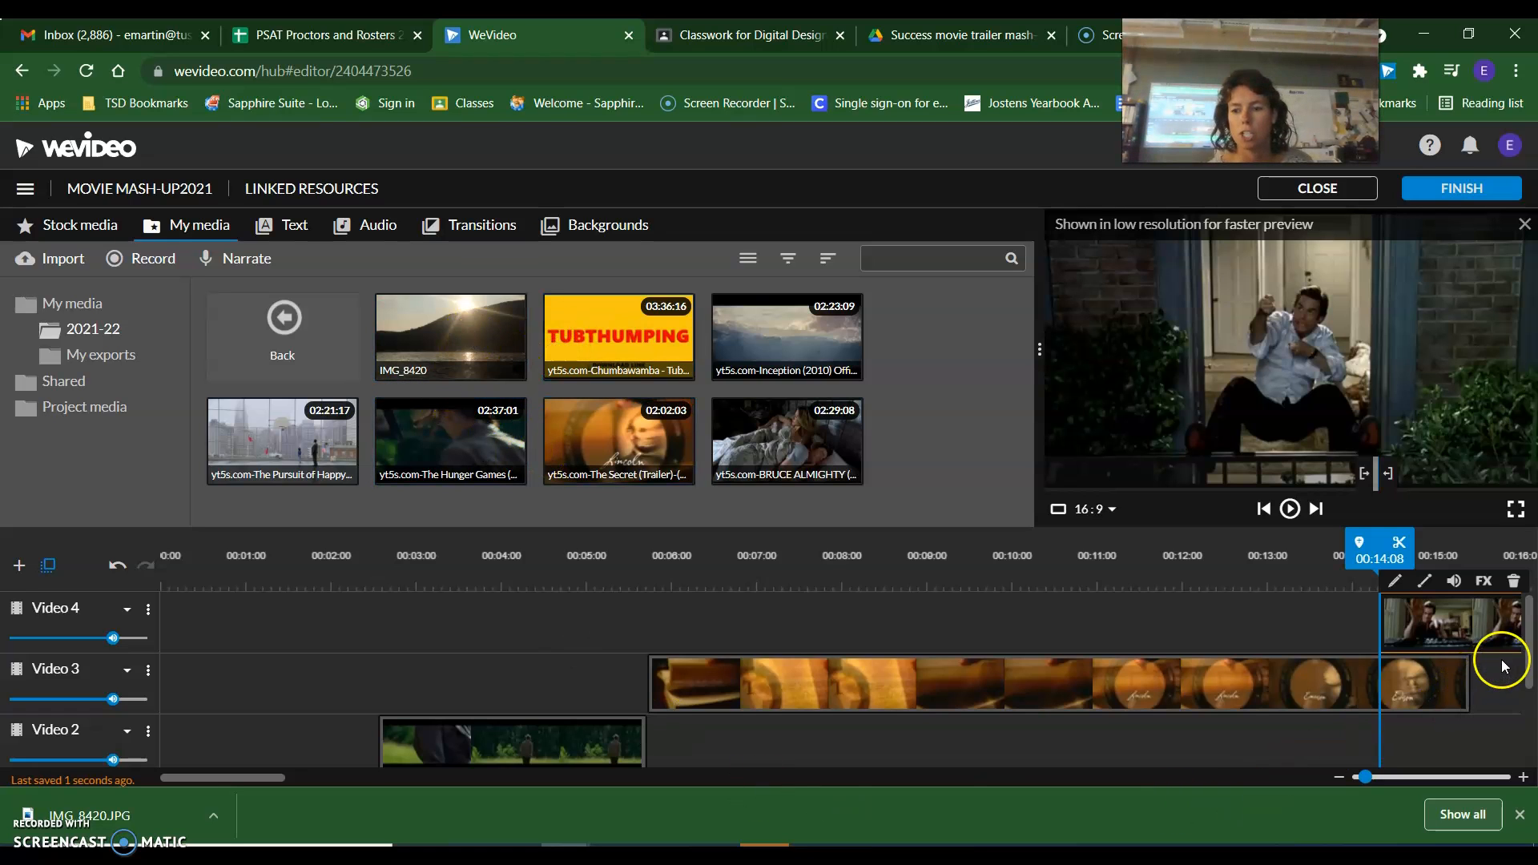
Place the IMG_8420 photo at the start of Video 1 and move the Hunger Games clip on Video 2 to start at 00:04:19.
drag(1521, 635, 1530, 709)
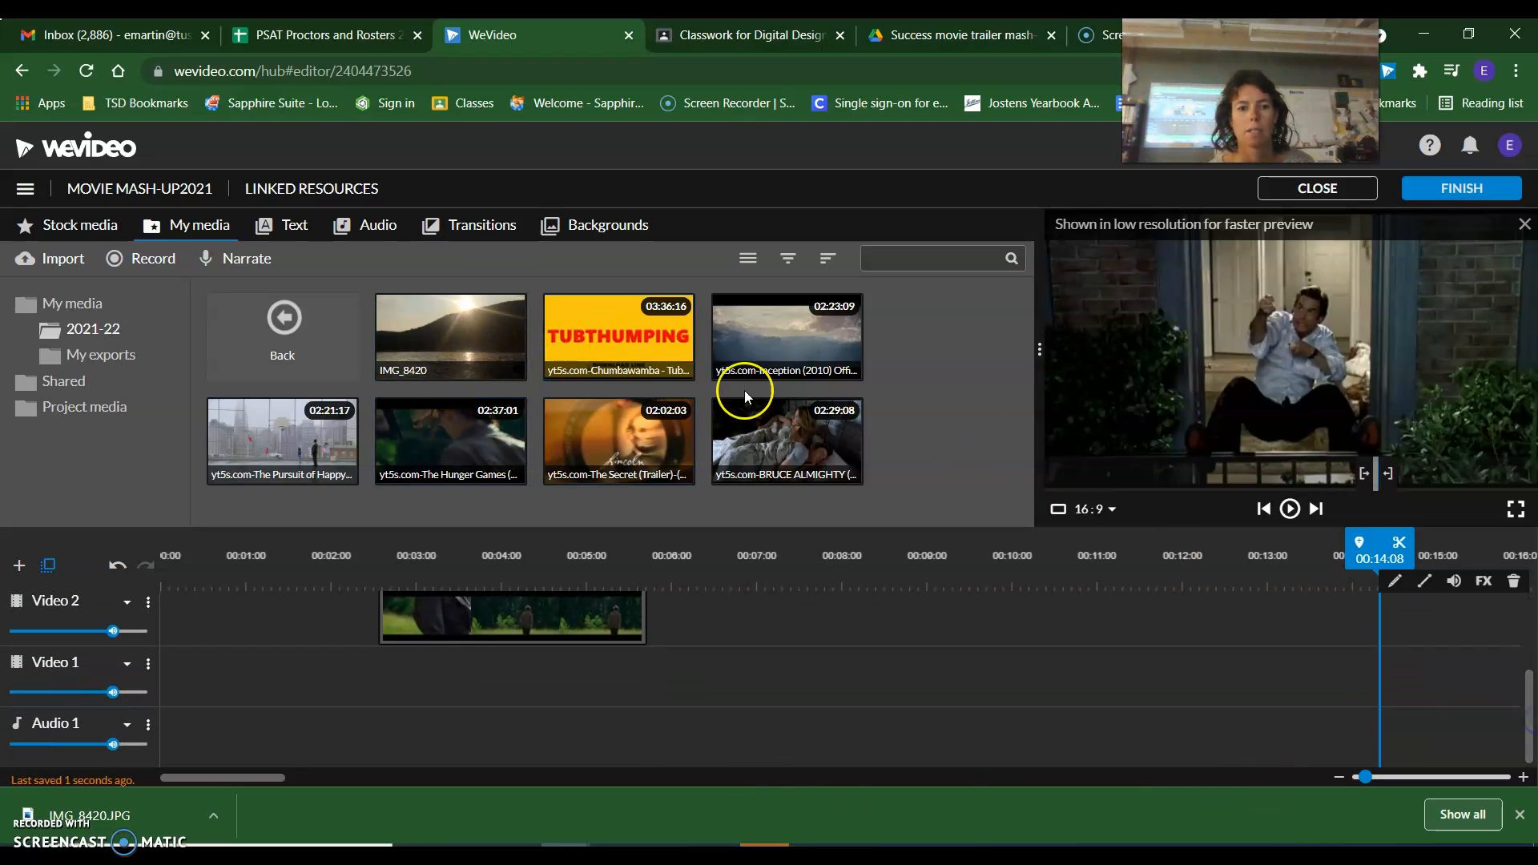
drag(483, 330, 193, 690)
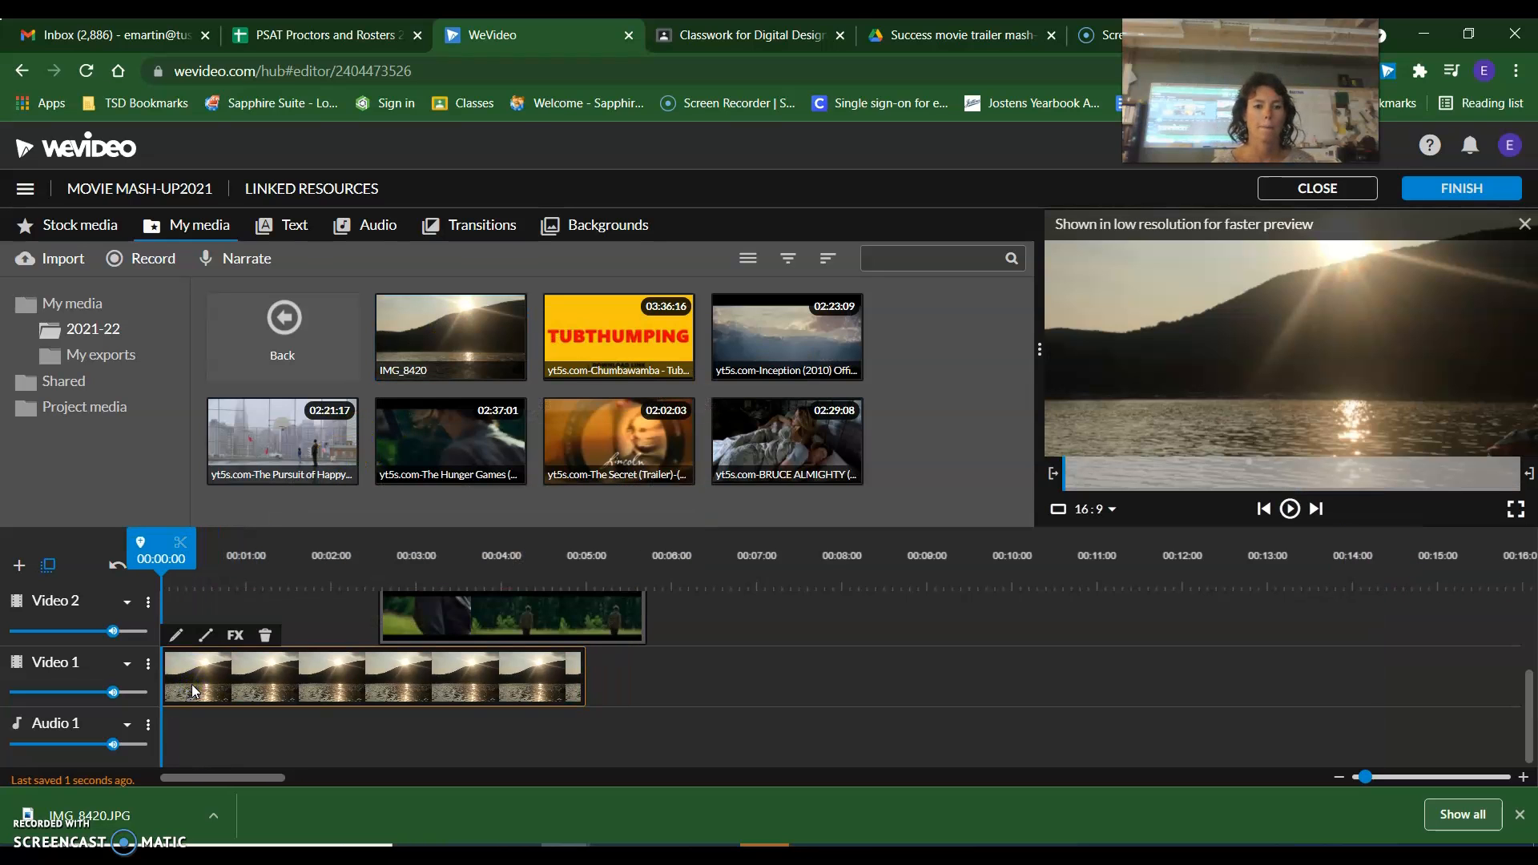
drag(281, 595, 219, 564)
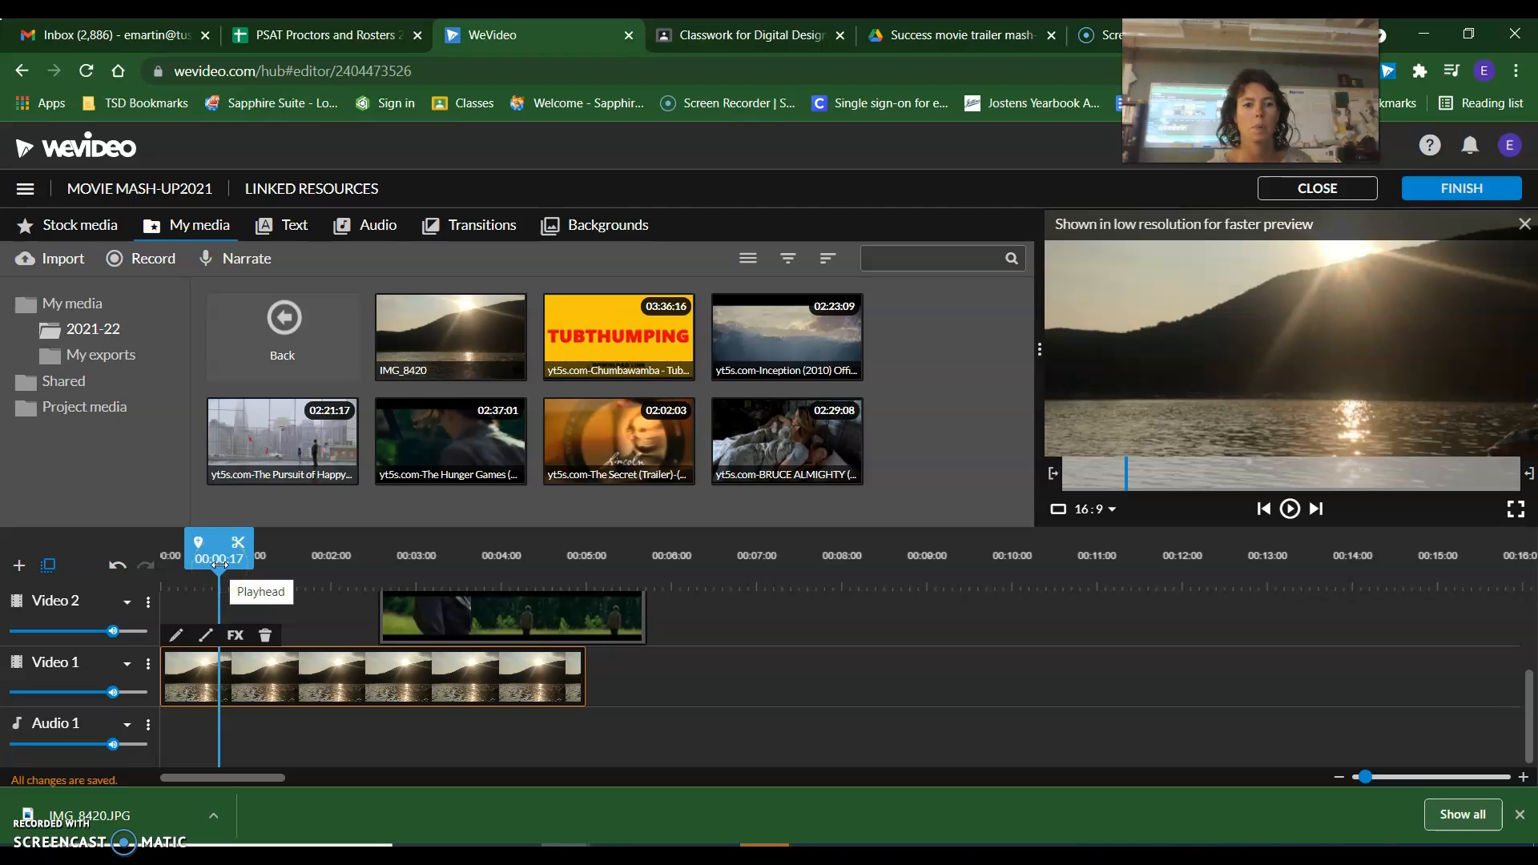
click(1290, 513)
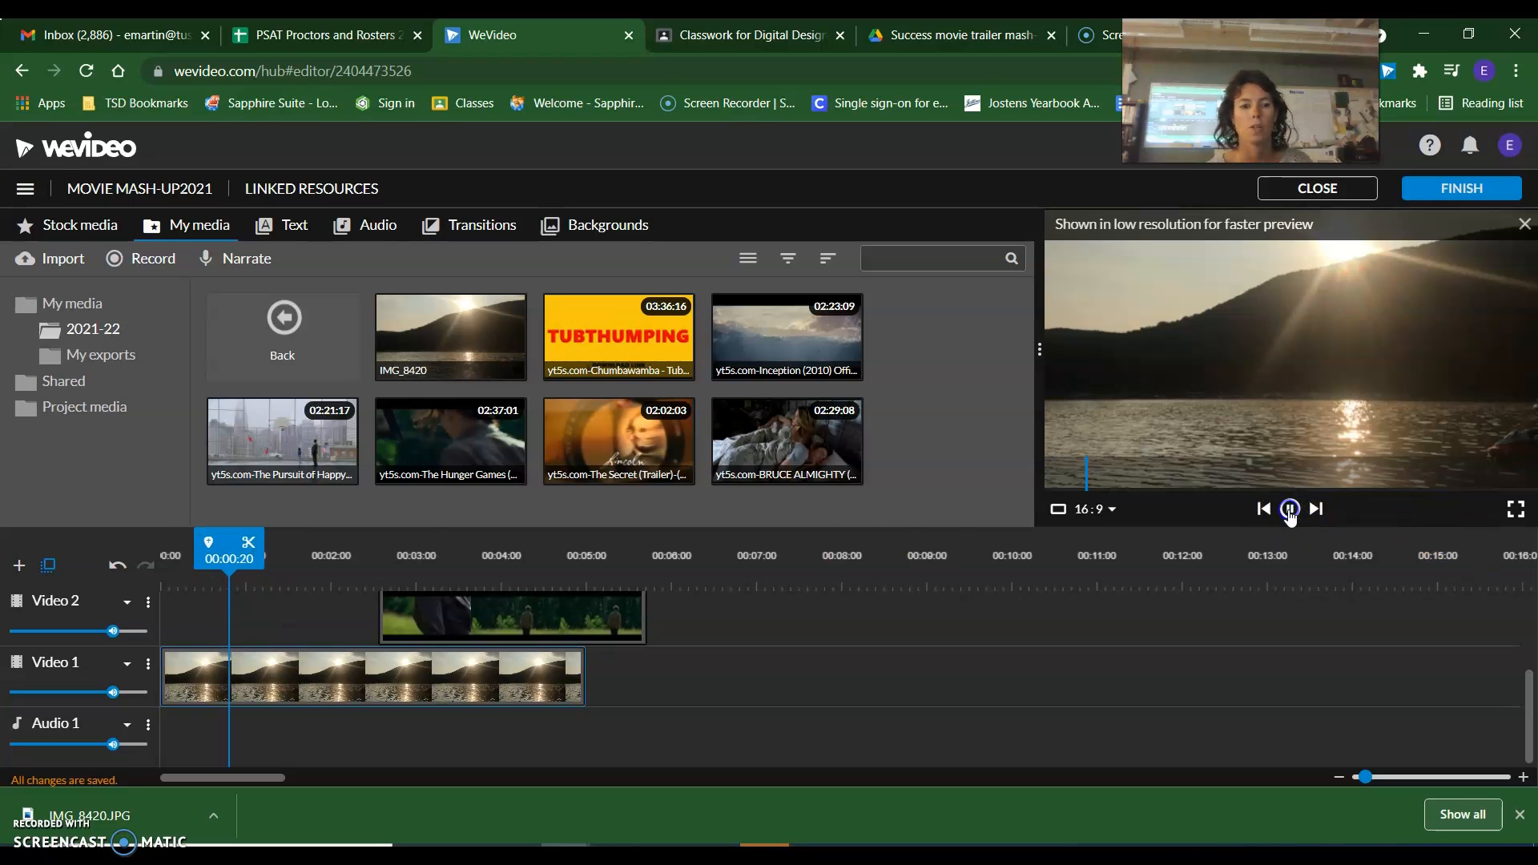
click(1289, 513)
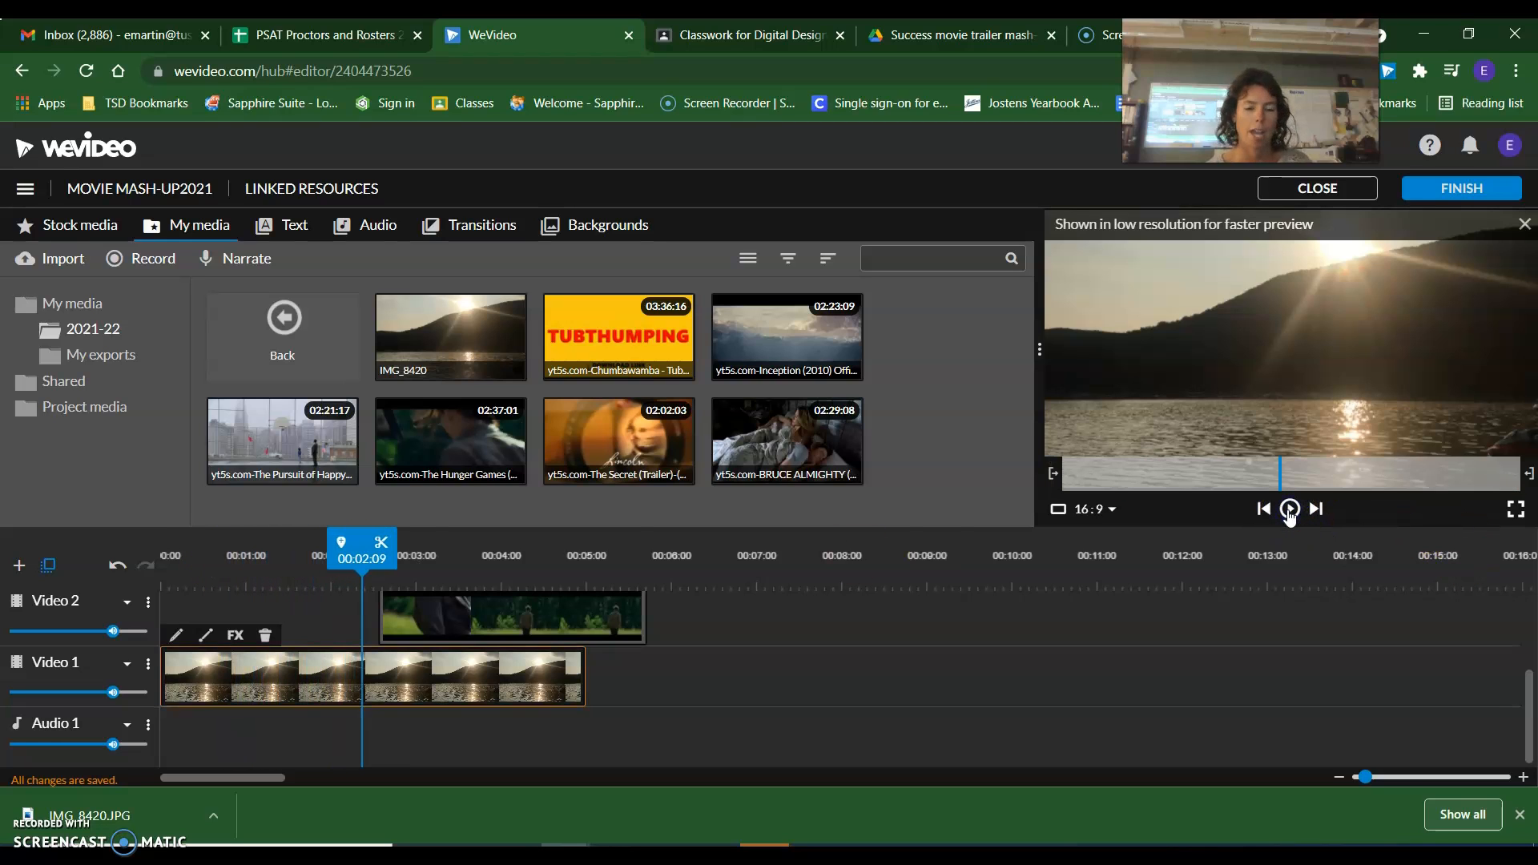
drag(482, 617, 668, 611)
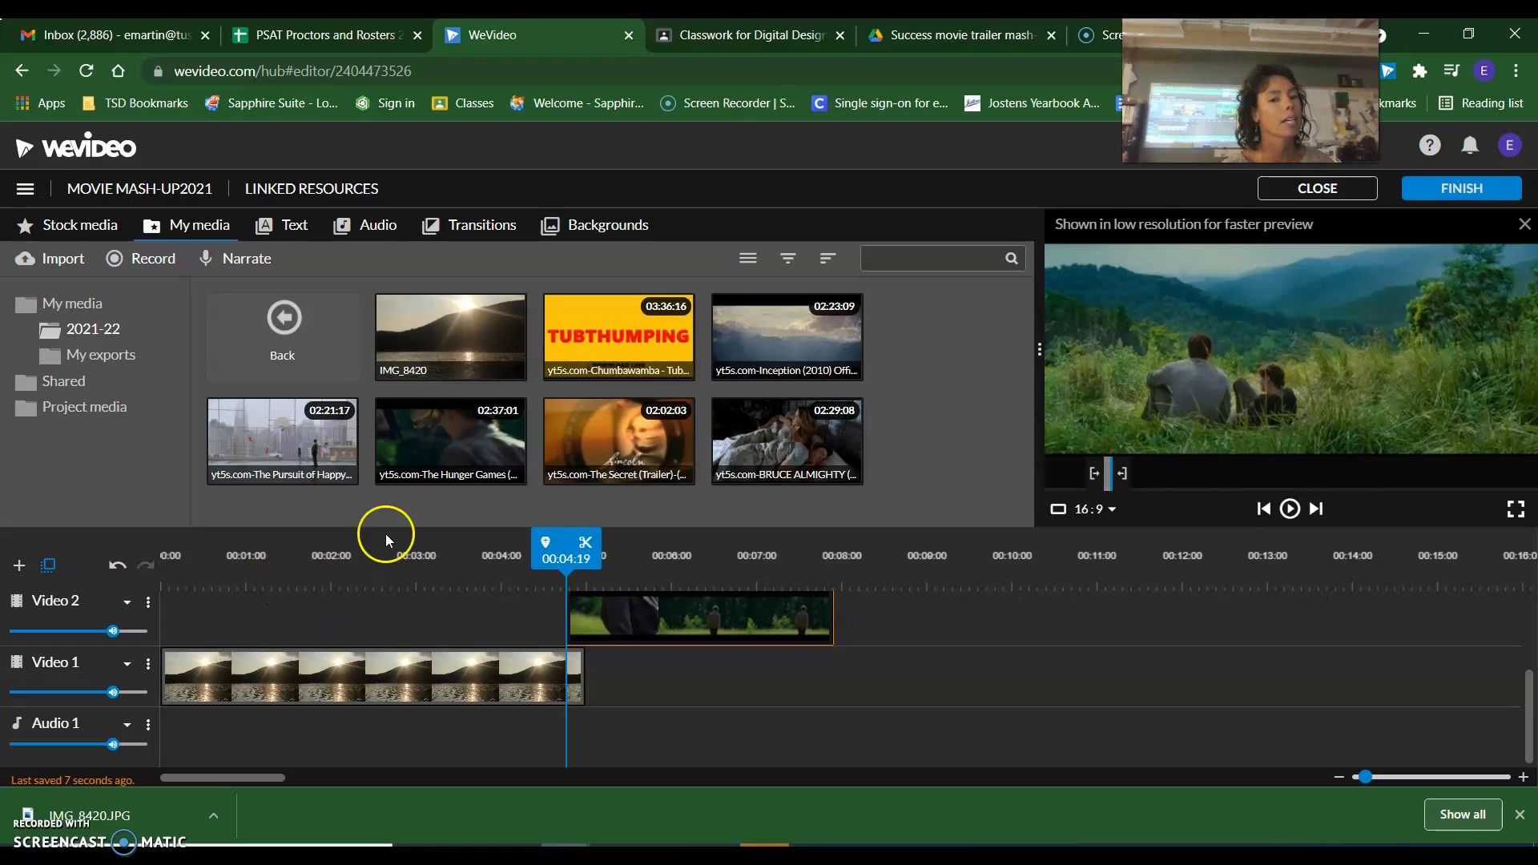
Open the IMG_8420 clip on Video 1 for editing and bring up its Color settings.
click(226, 671)
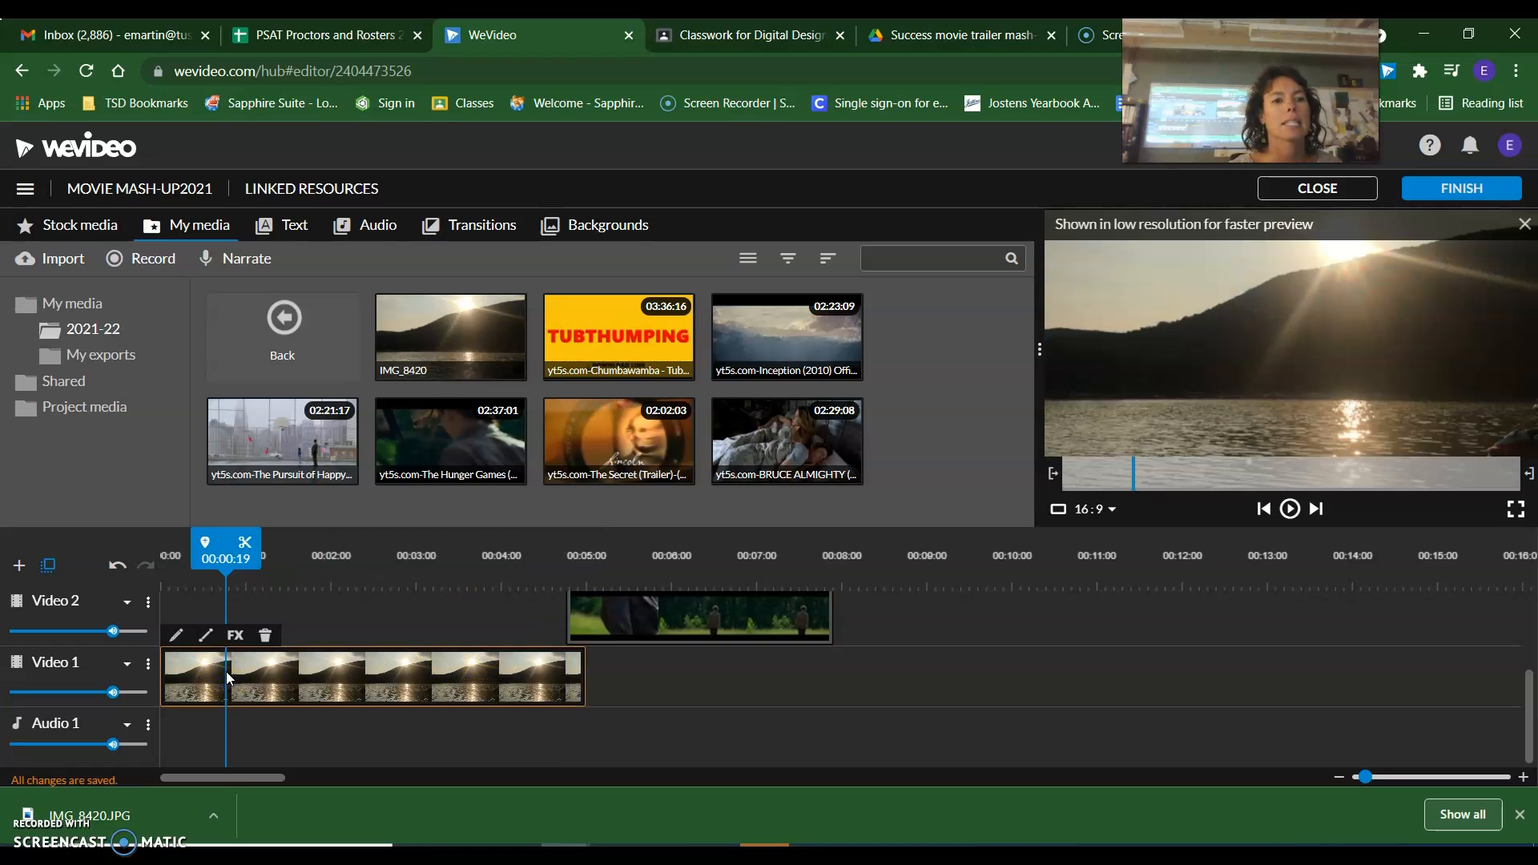
click(177, 637)
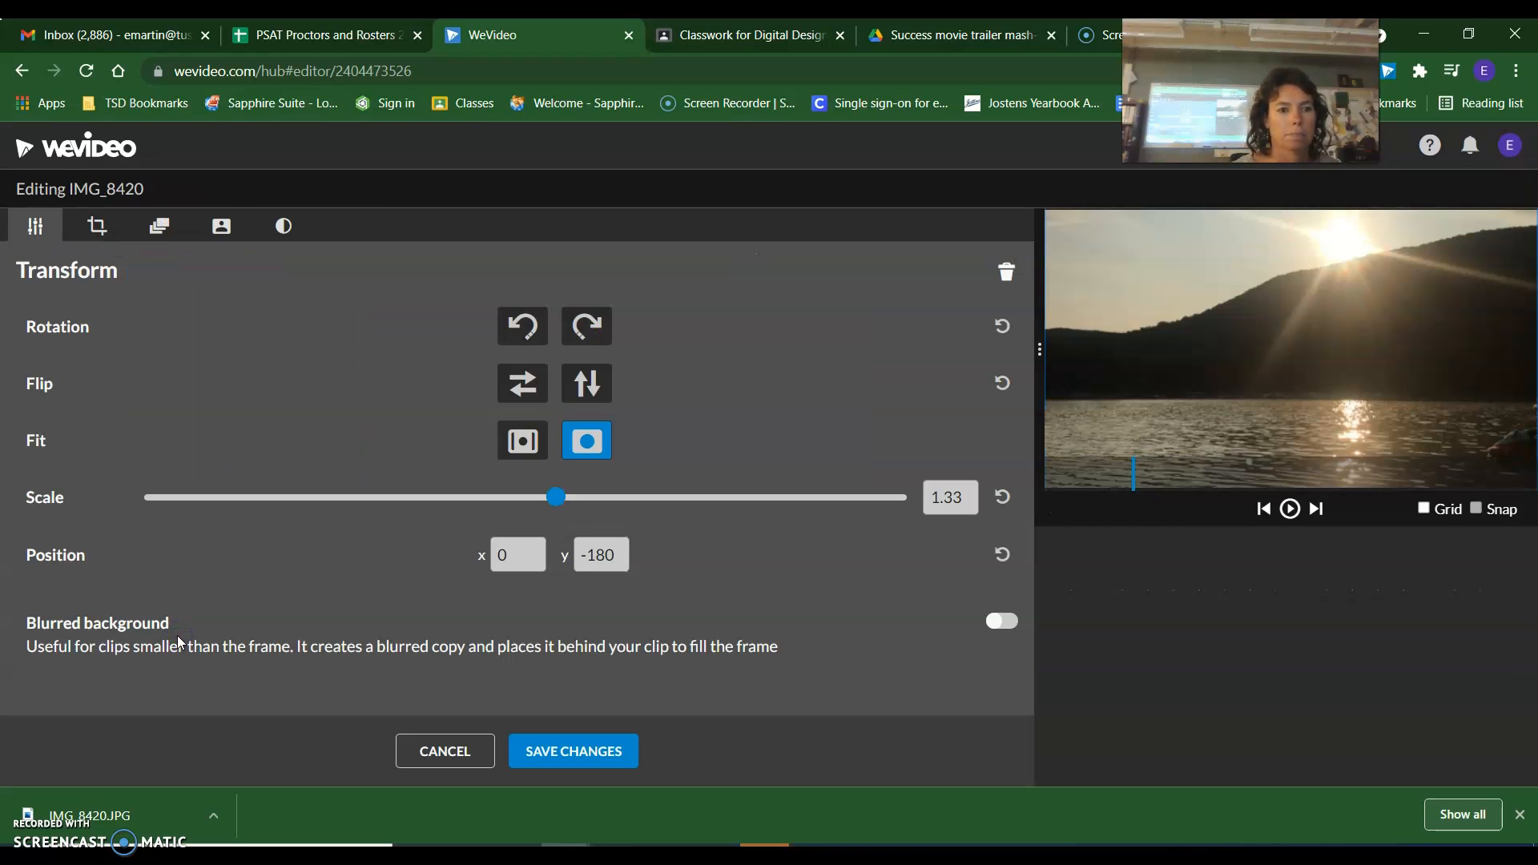
click(236, 232)
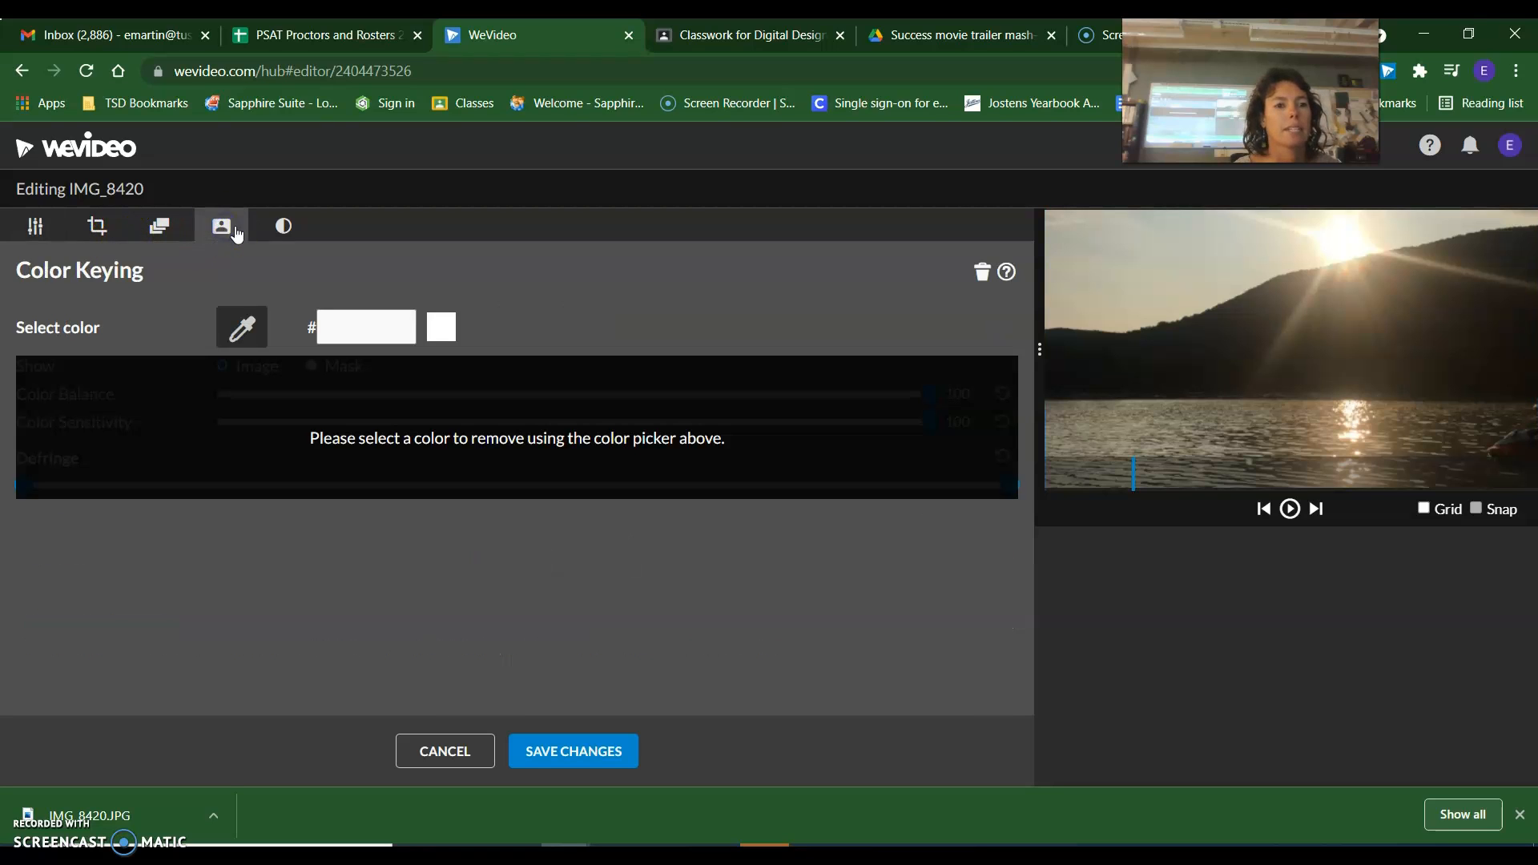
click(281, 230)
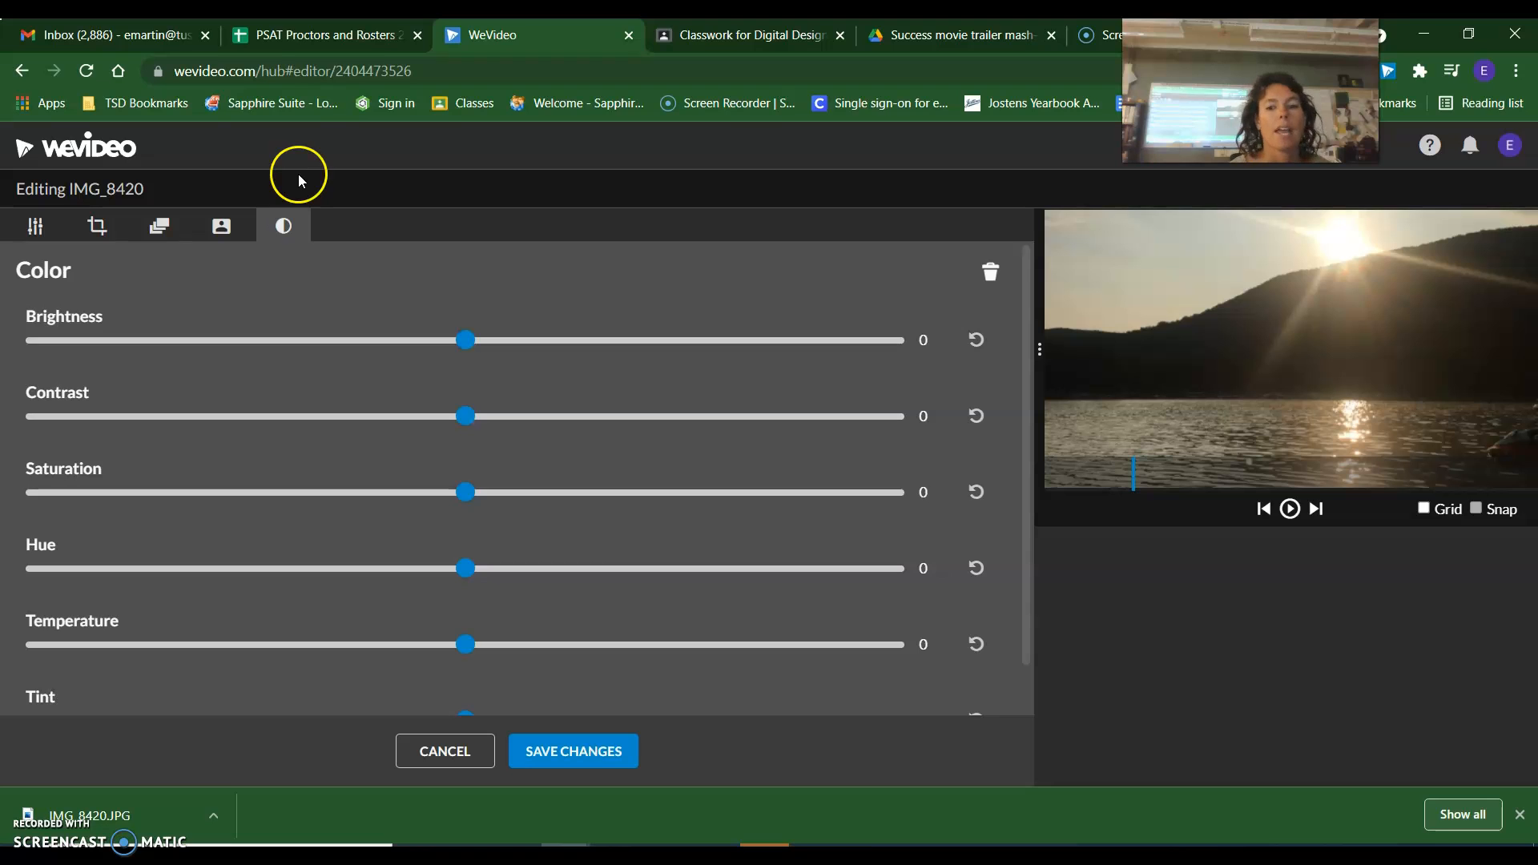
Try out the Brightness adjustment on the photo and return it to 0.
mouse_move(468, 342)
mouse_down()
mouse_move(639, 340)
mouse_move(479, 340)
mouse_up()
click(928, 334)
click(471, 342)
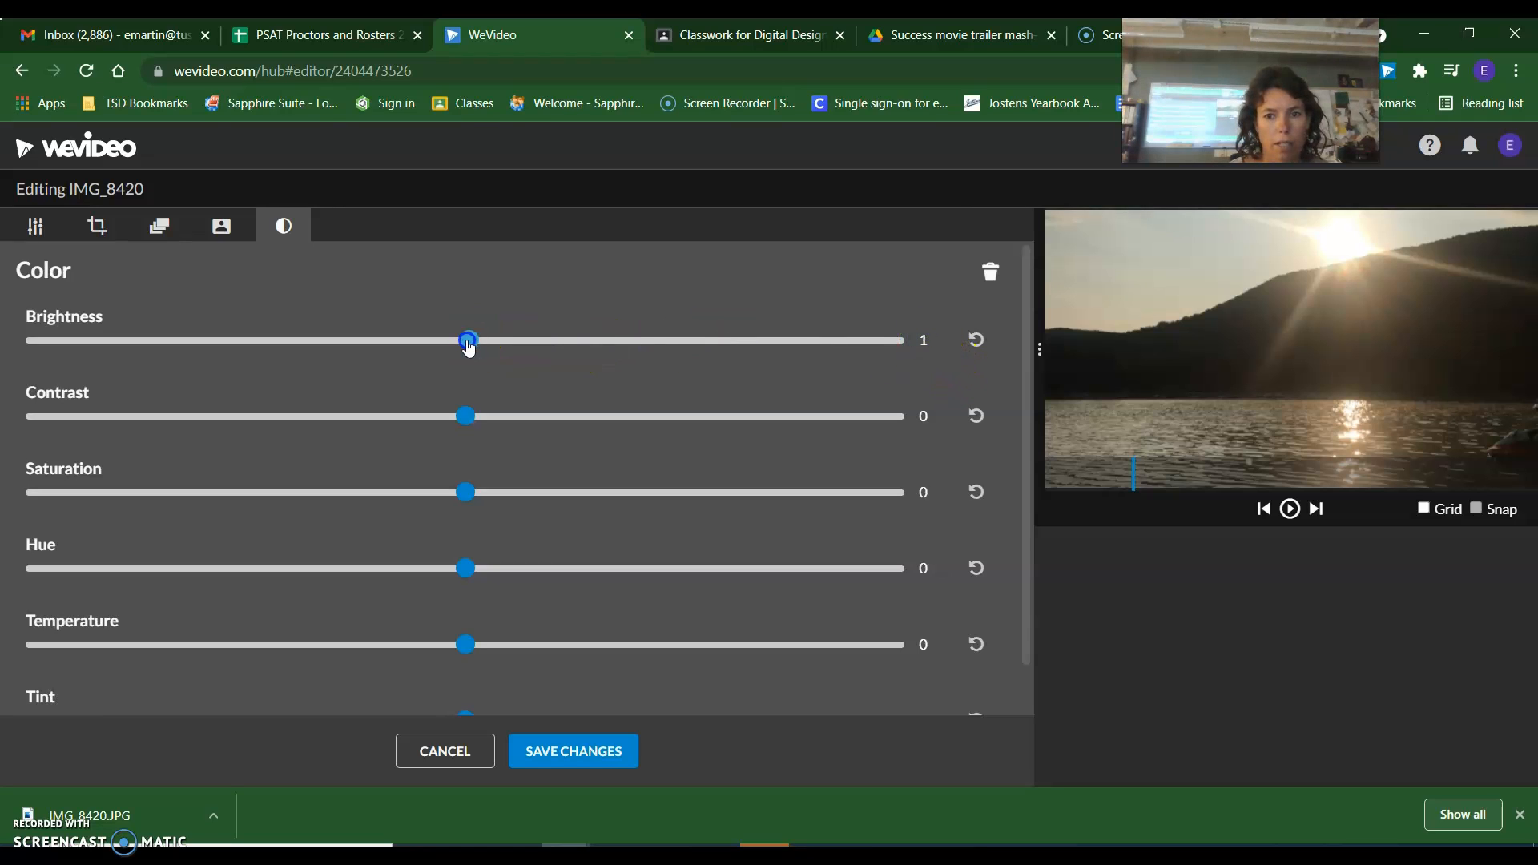
click(465, 343)
Set the photo's Tint to -44 and save the clip changes.
scroll(484, 387, down, 1)
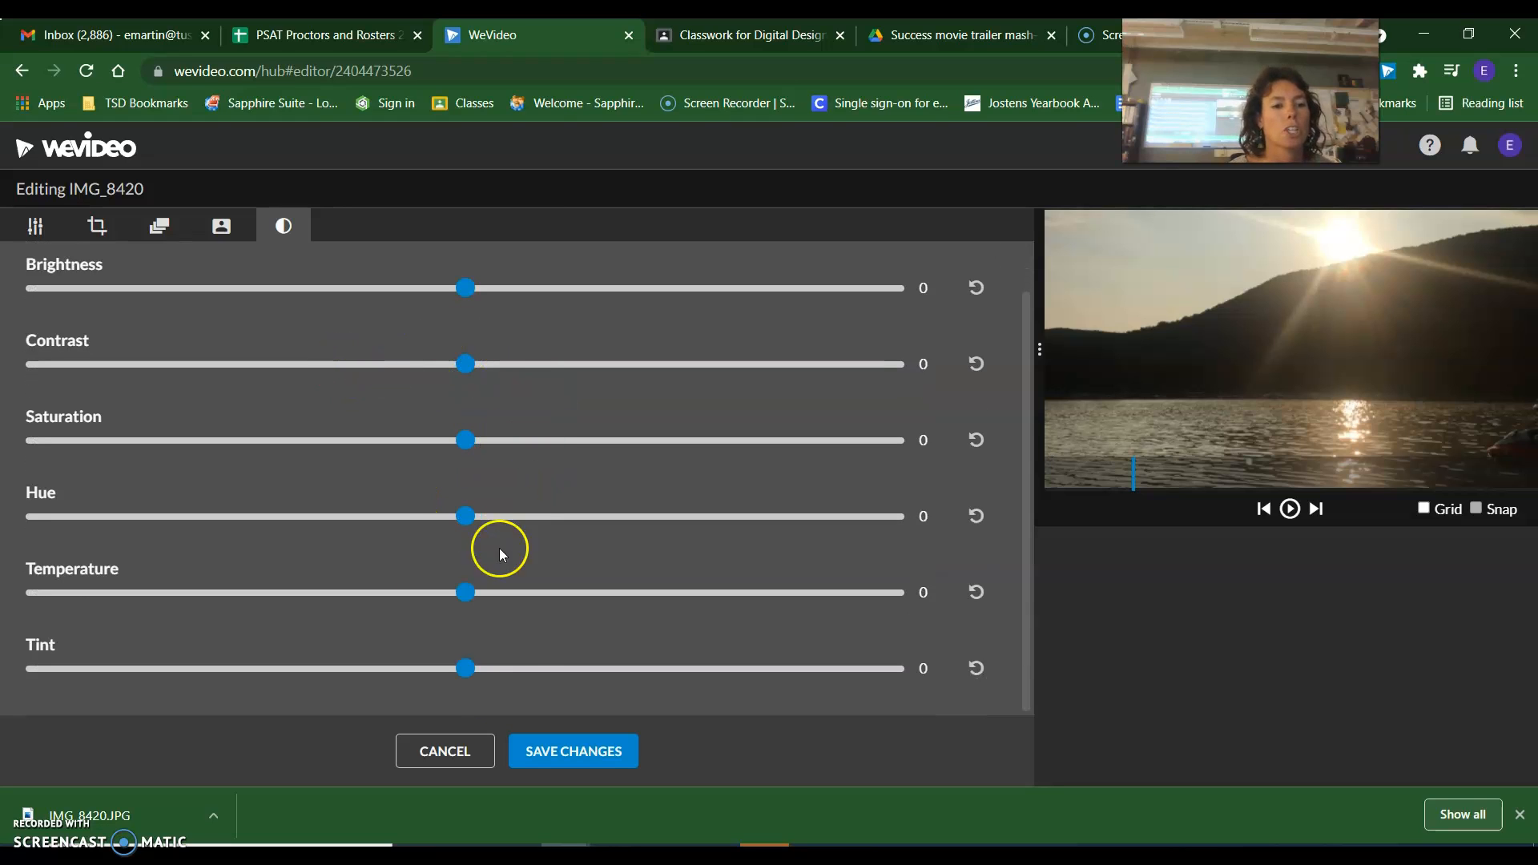
drag(467, 669, 274, 656)
click(561, 750)
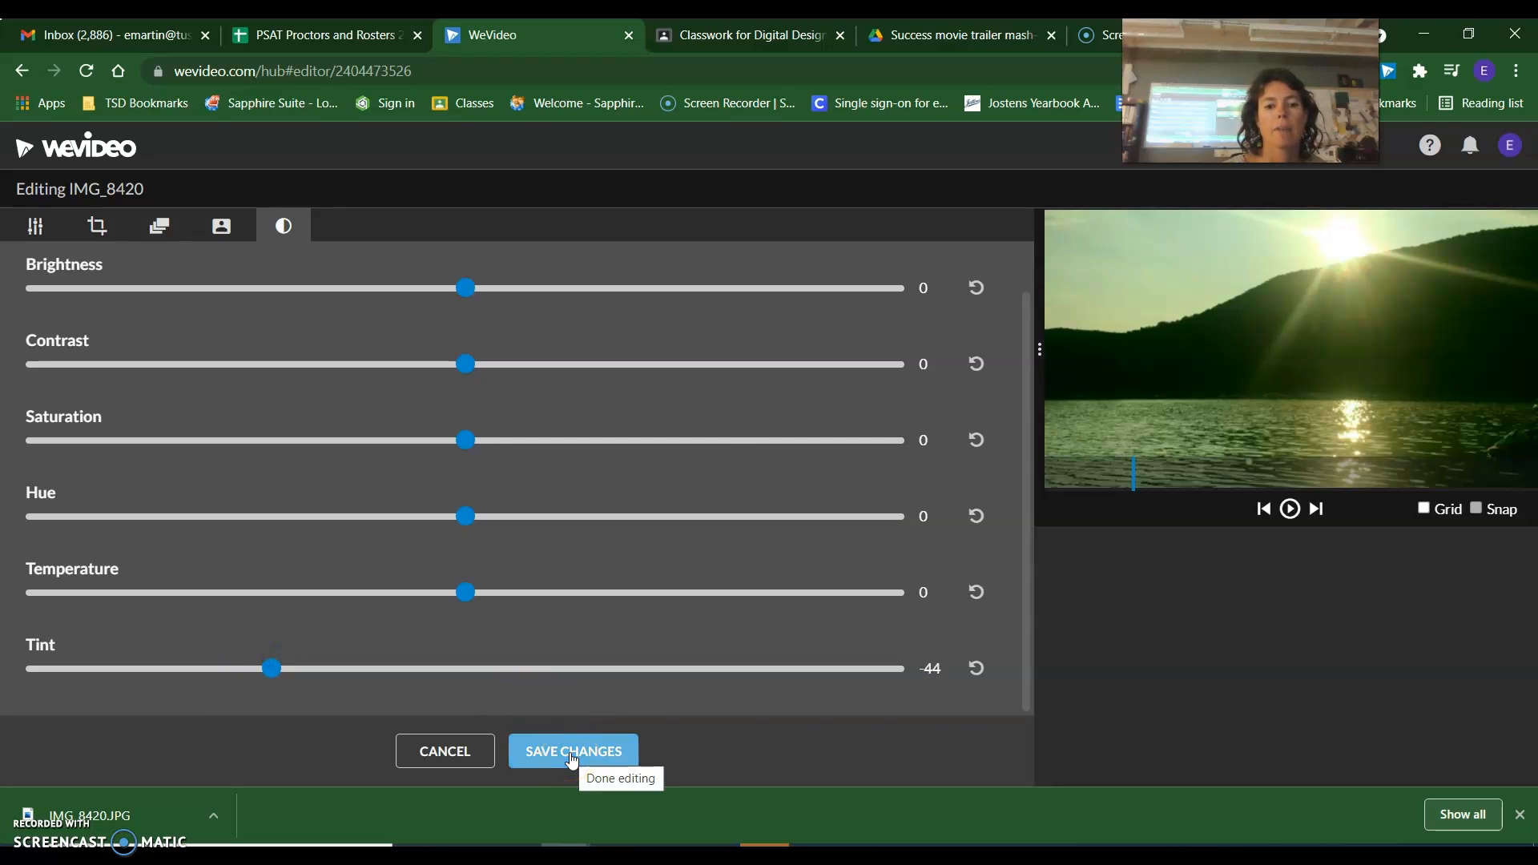
click(569, 753)
Preview the green-tinted photo from the start of the timeline.
drag(234, 548, 142, 545)
click(1288, 508)
click(1290, 510)
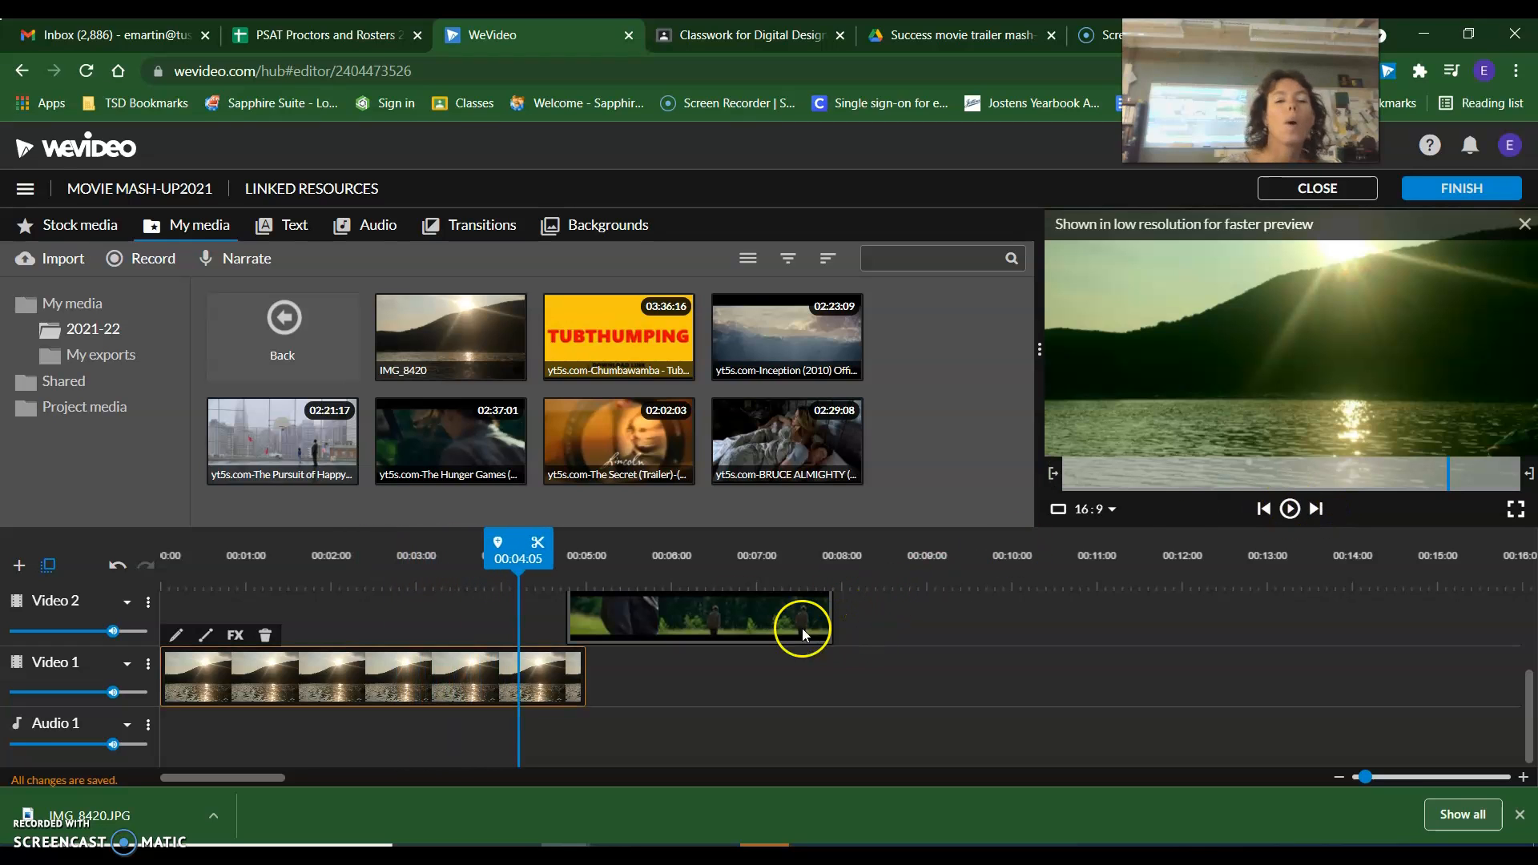
Split the IMG_8420 clip on Video 1 at 00:01:00.
click(248, 580)
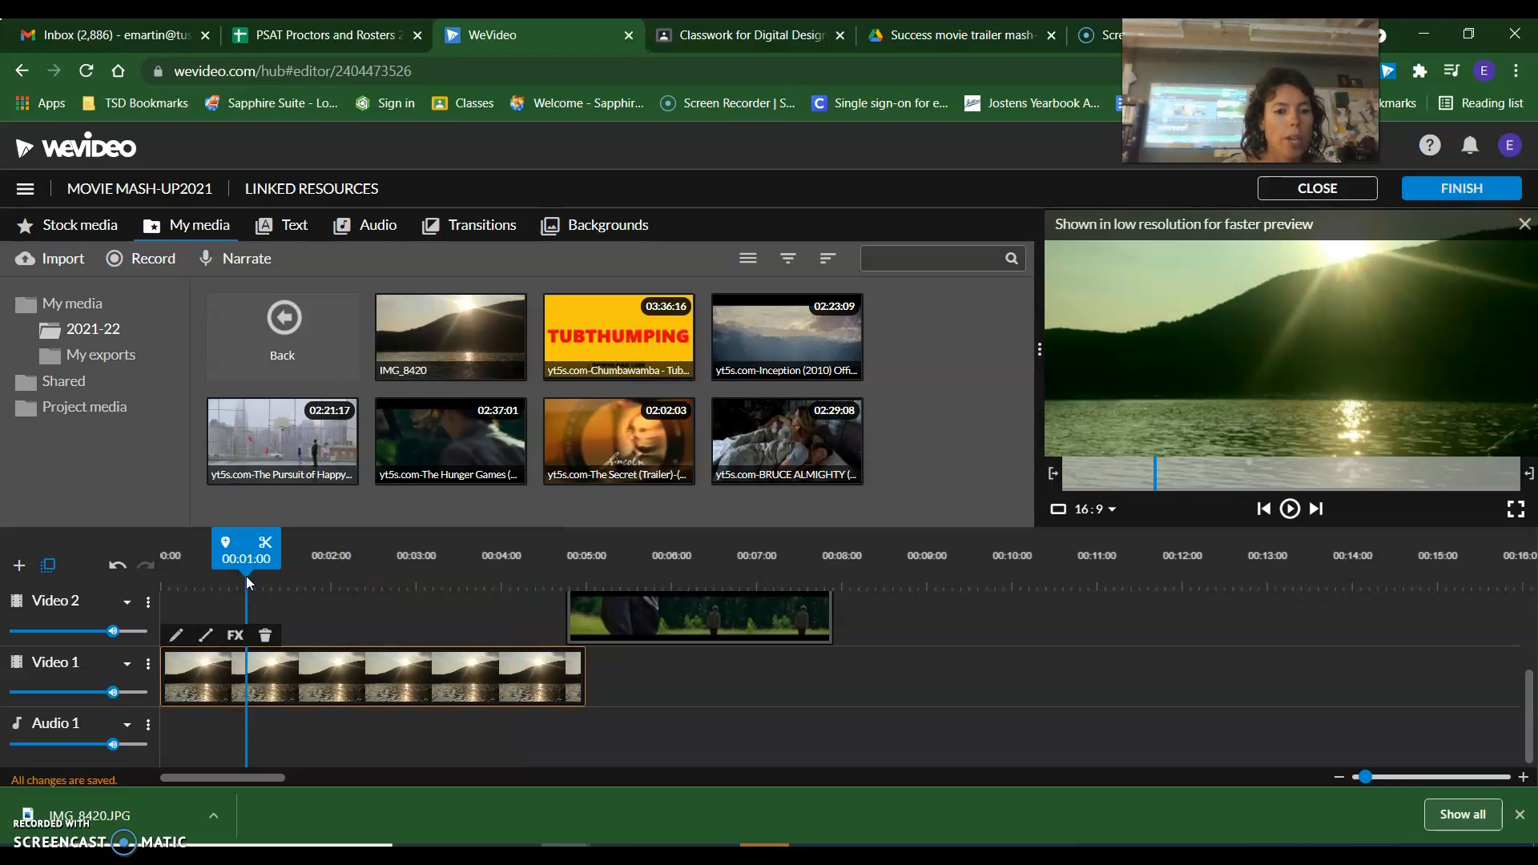
click(248, 668)
click(266, 546)
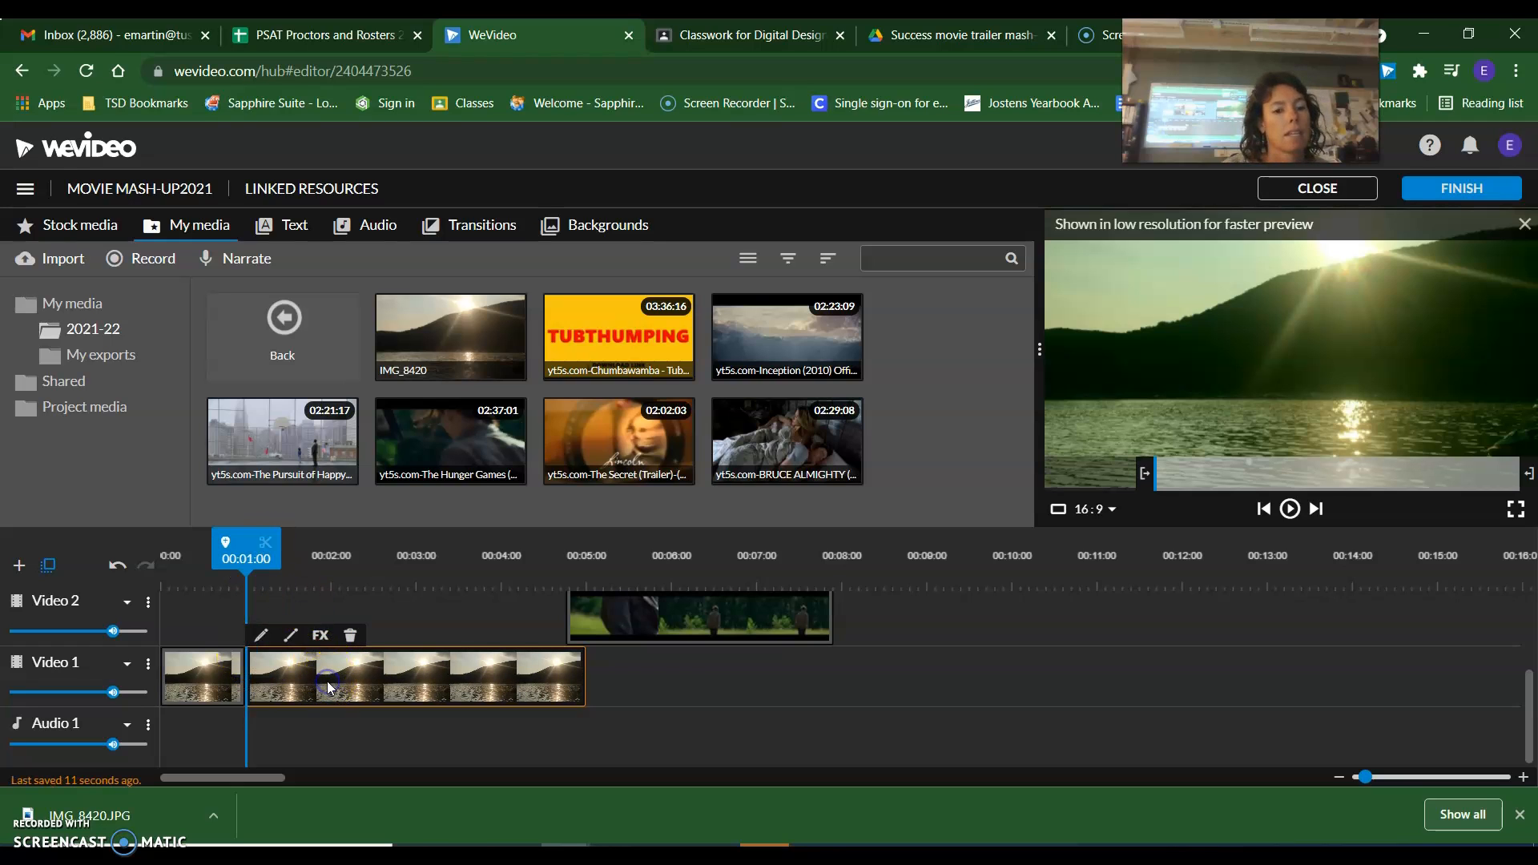
Set the Tint of the second IMG_8420 segment to about 62, save it, and preview the color change from the start.
click(261, 635)
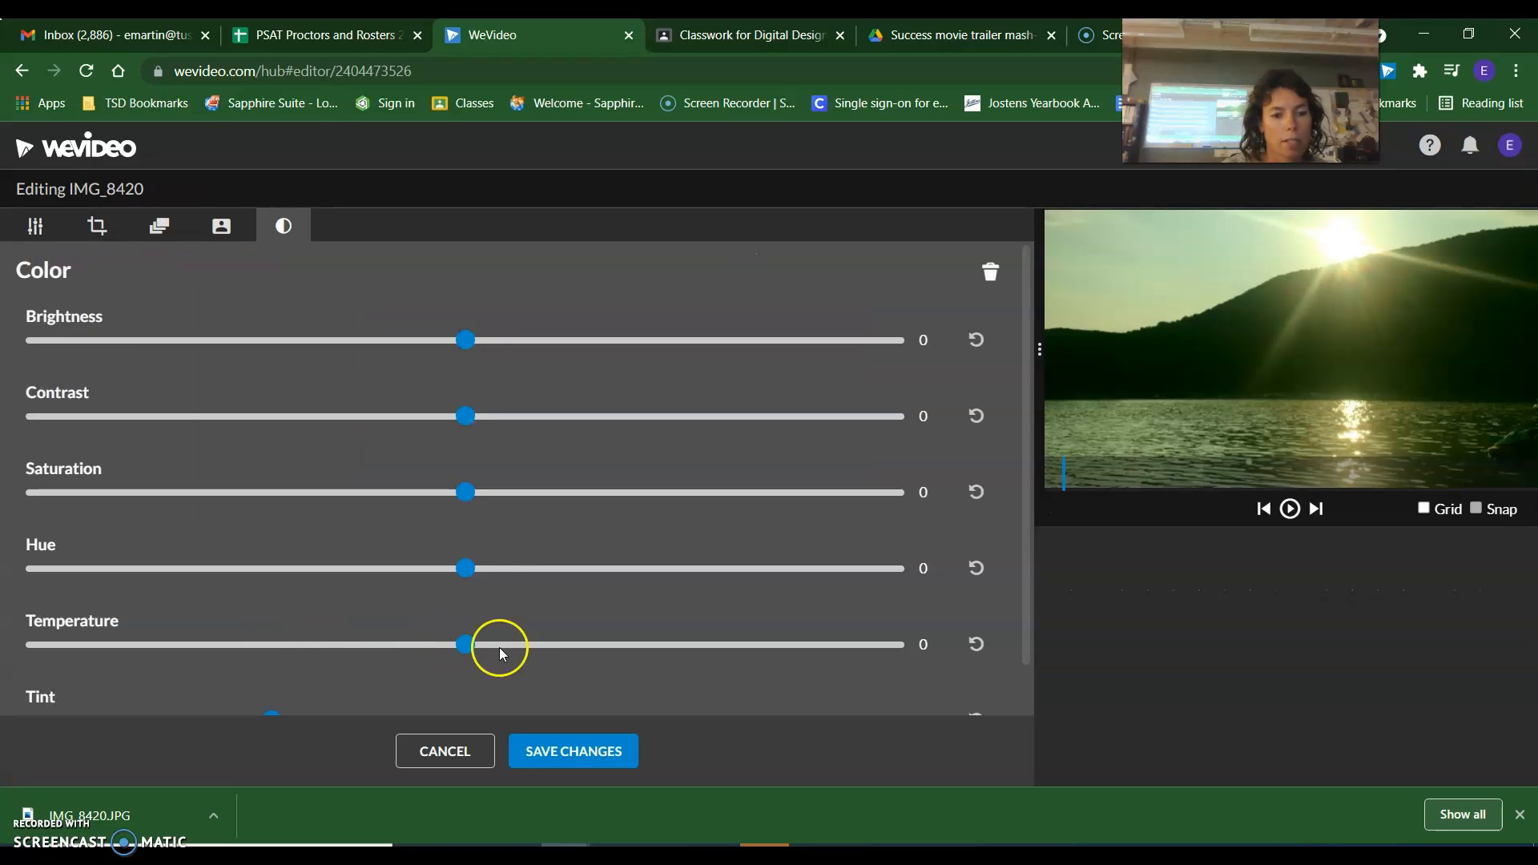
scroll(511, 609, down, 1)
drag(273, 667, 732, 677)
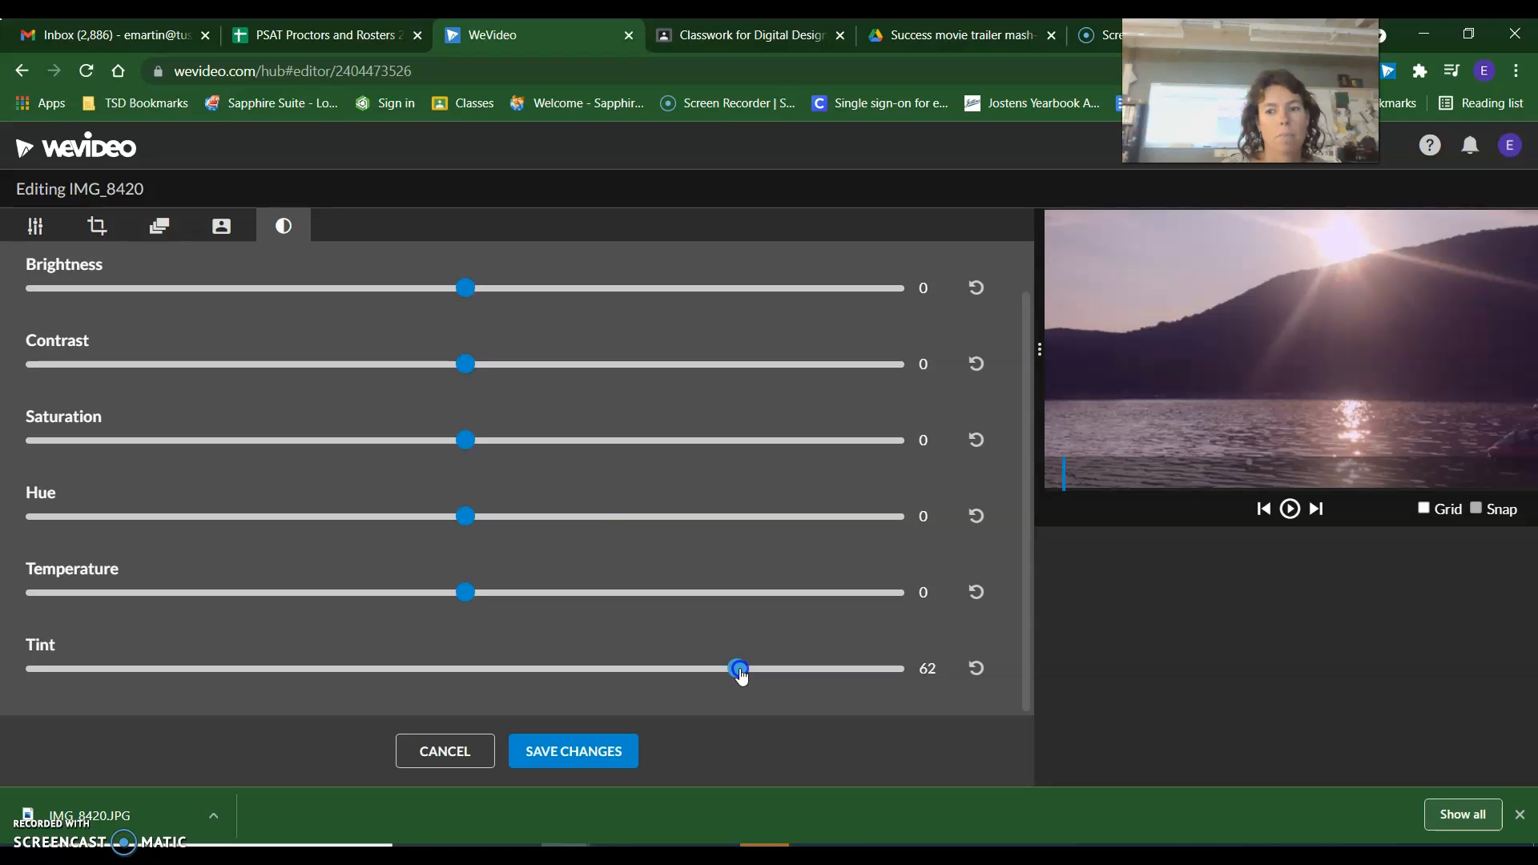
click(560, 754)
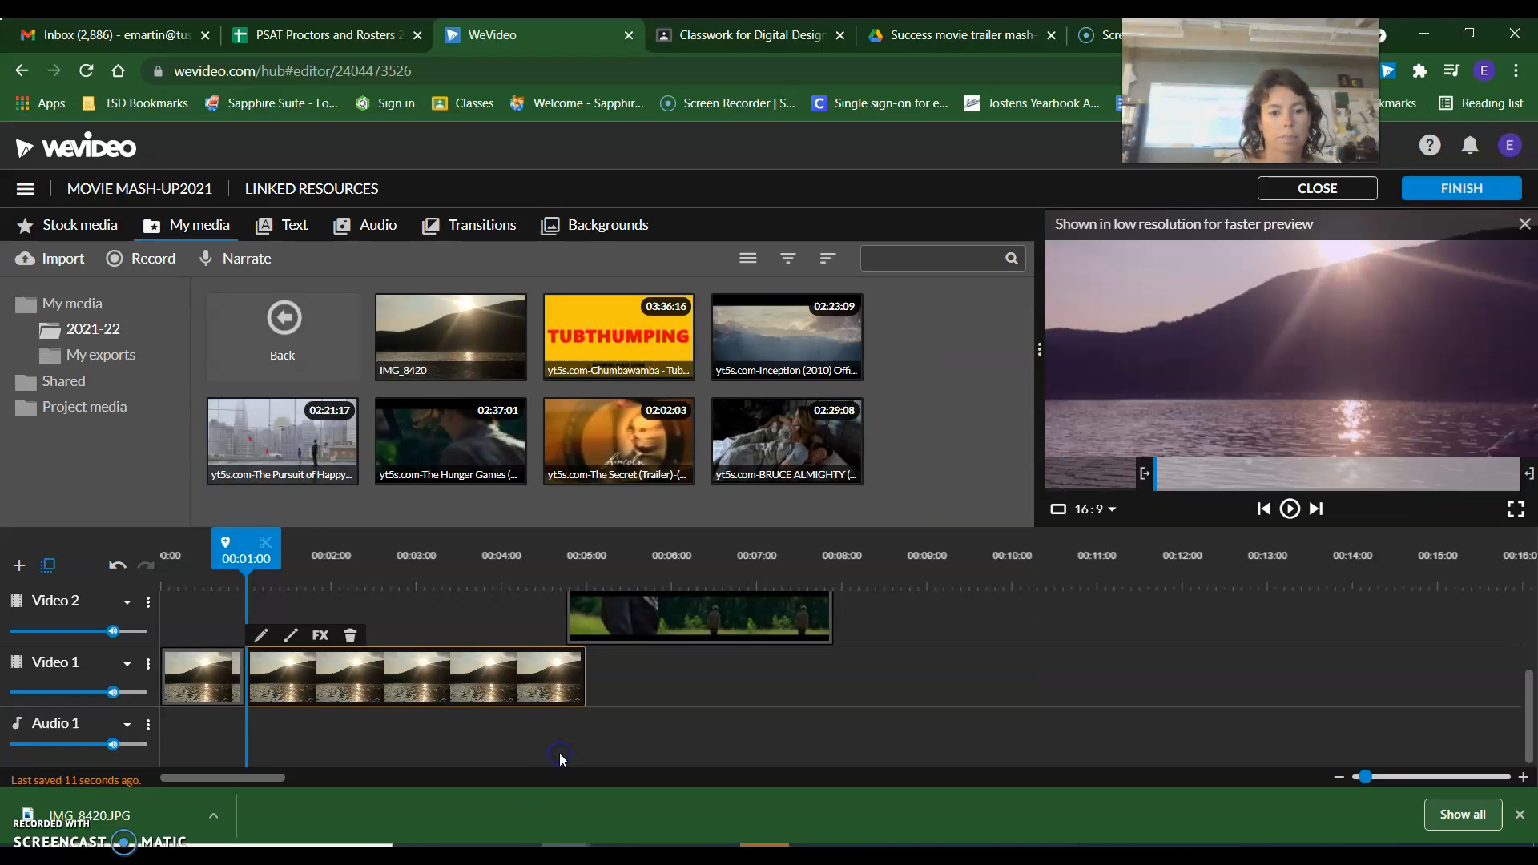
drag(246, 547, 169, 548)
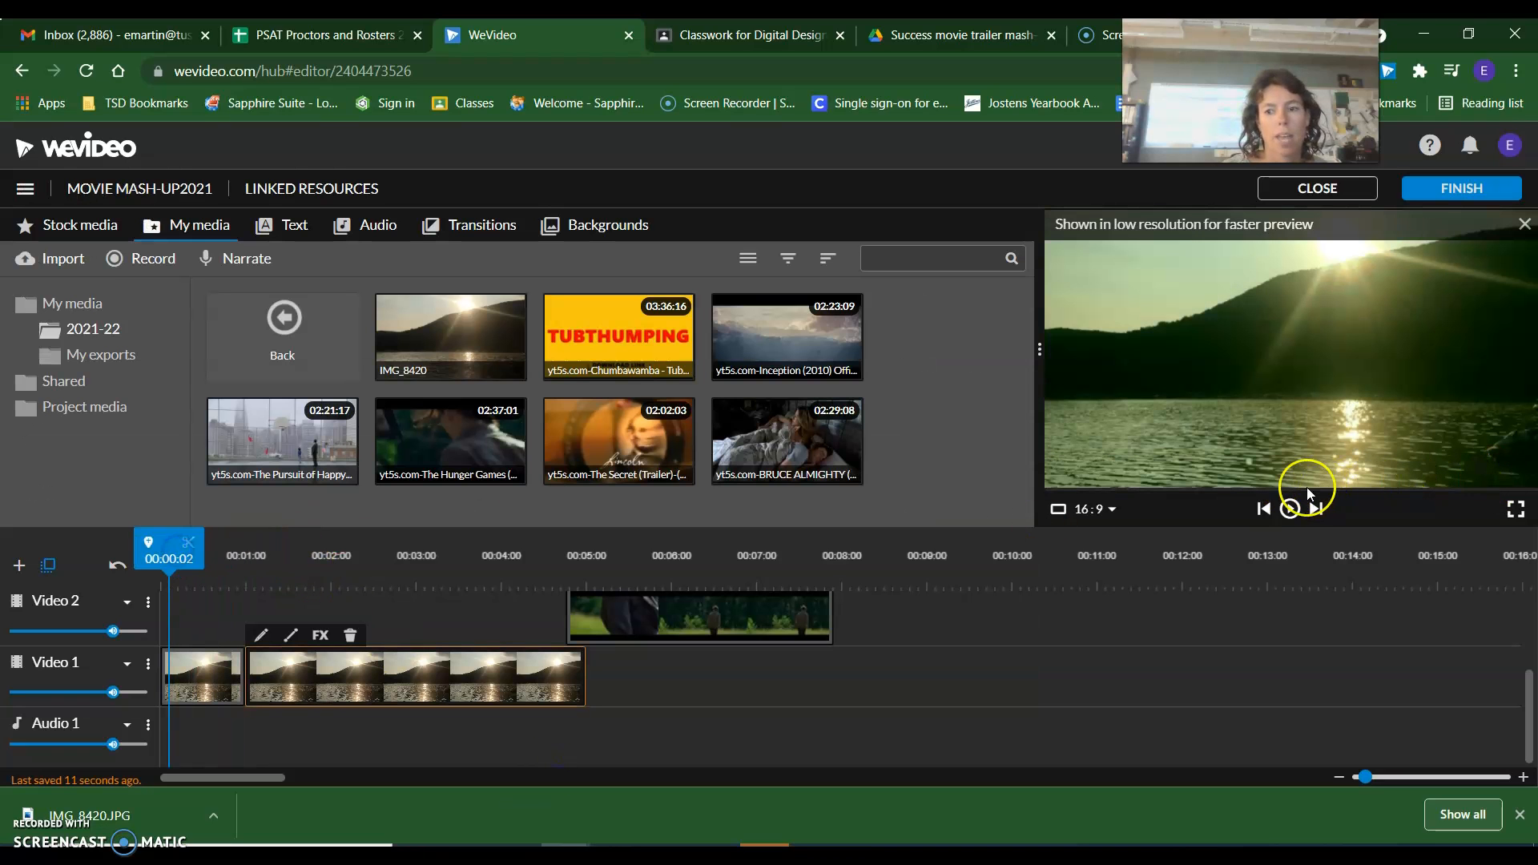
click(1289, 509)
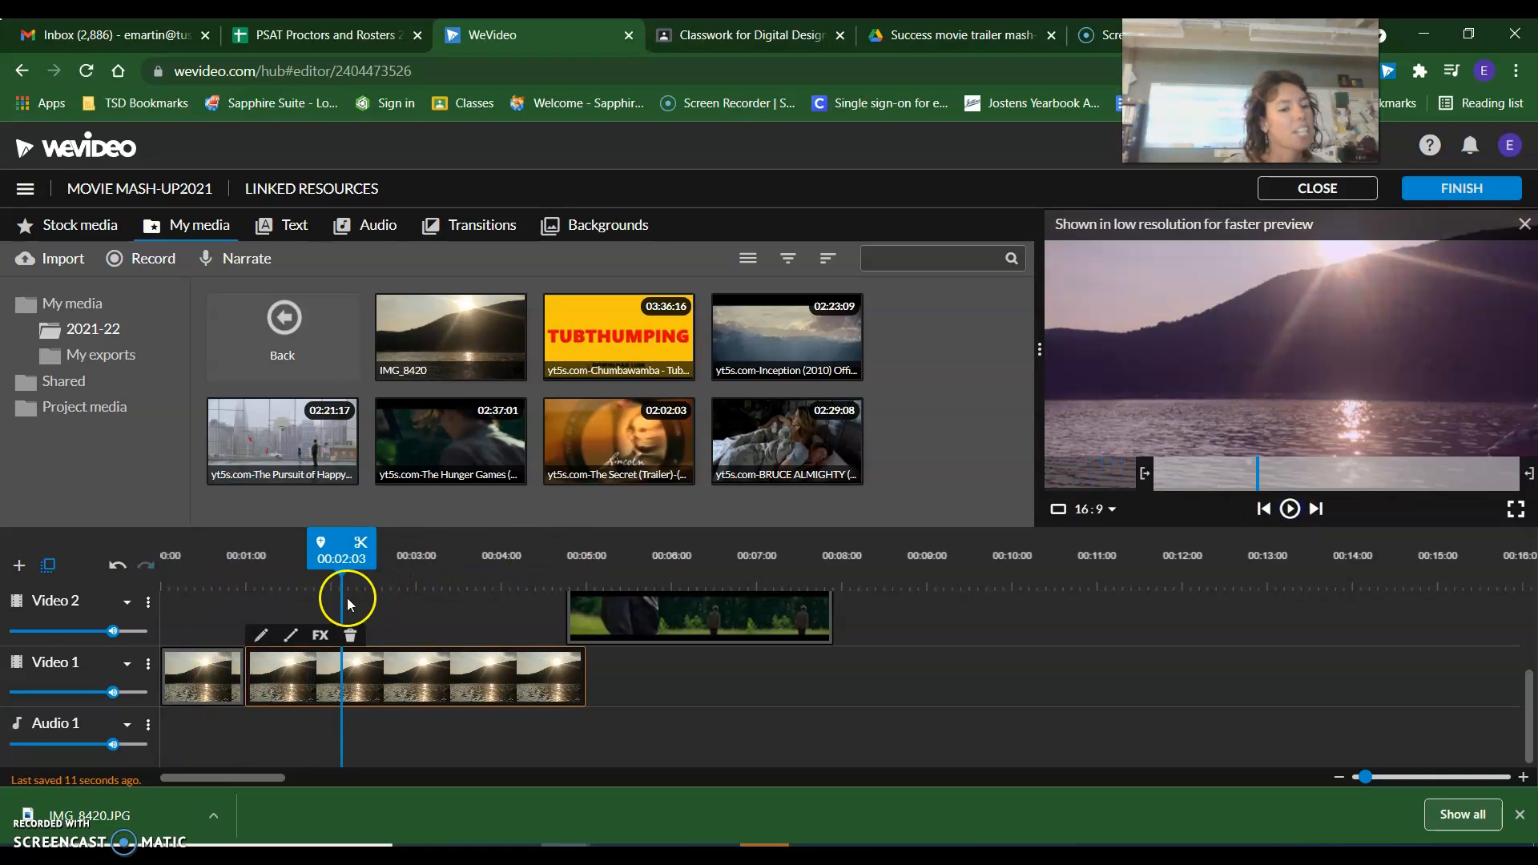
Add a Video / Text track named Video 5 and move the trailer clips on the tracks above Video 1 up one track each.
click(18, 566)
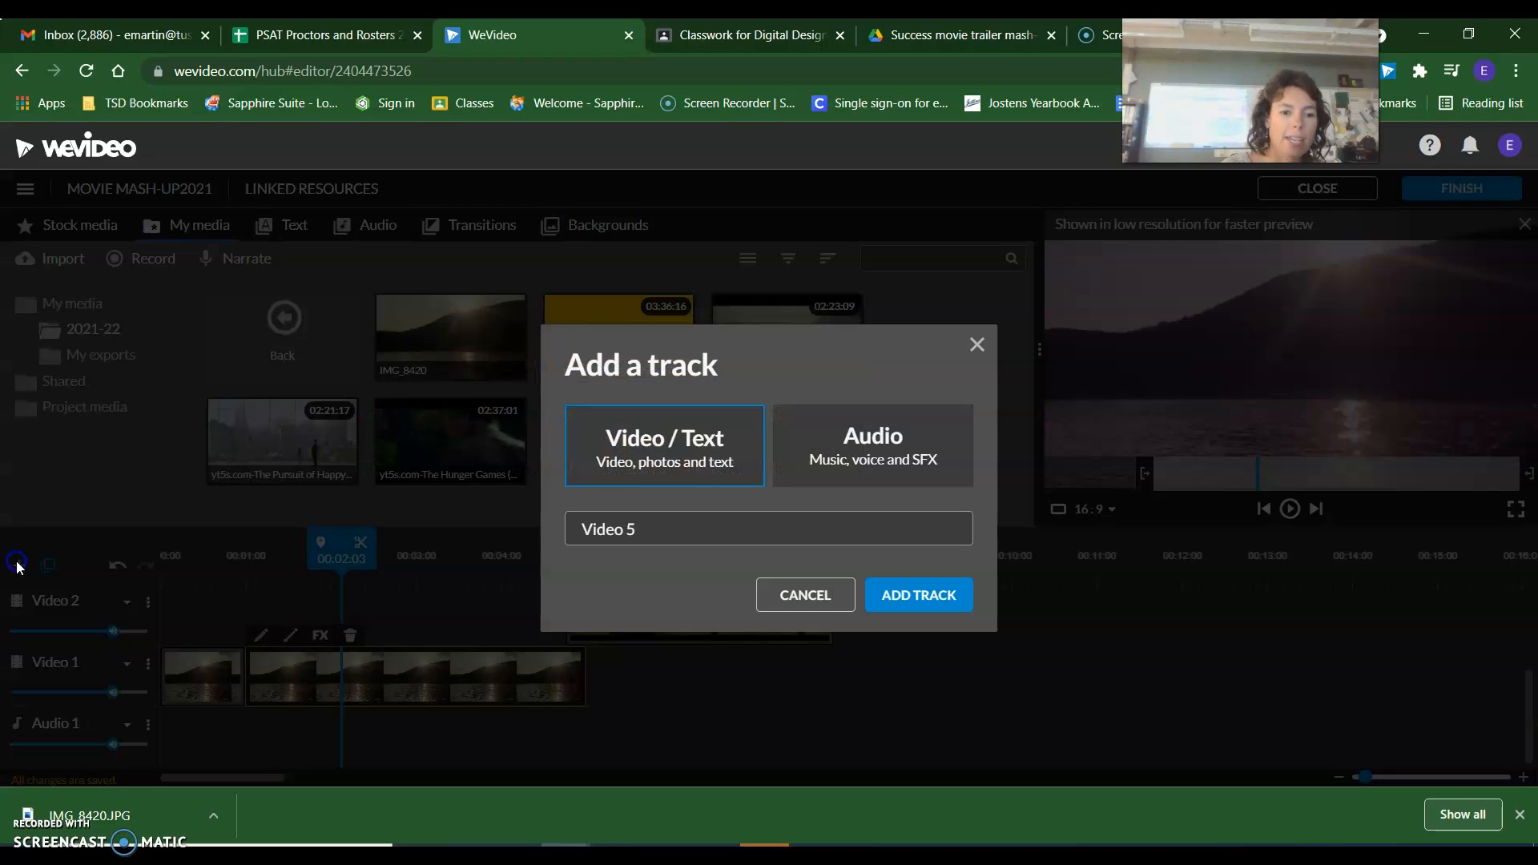
click(910, 596)
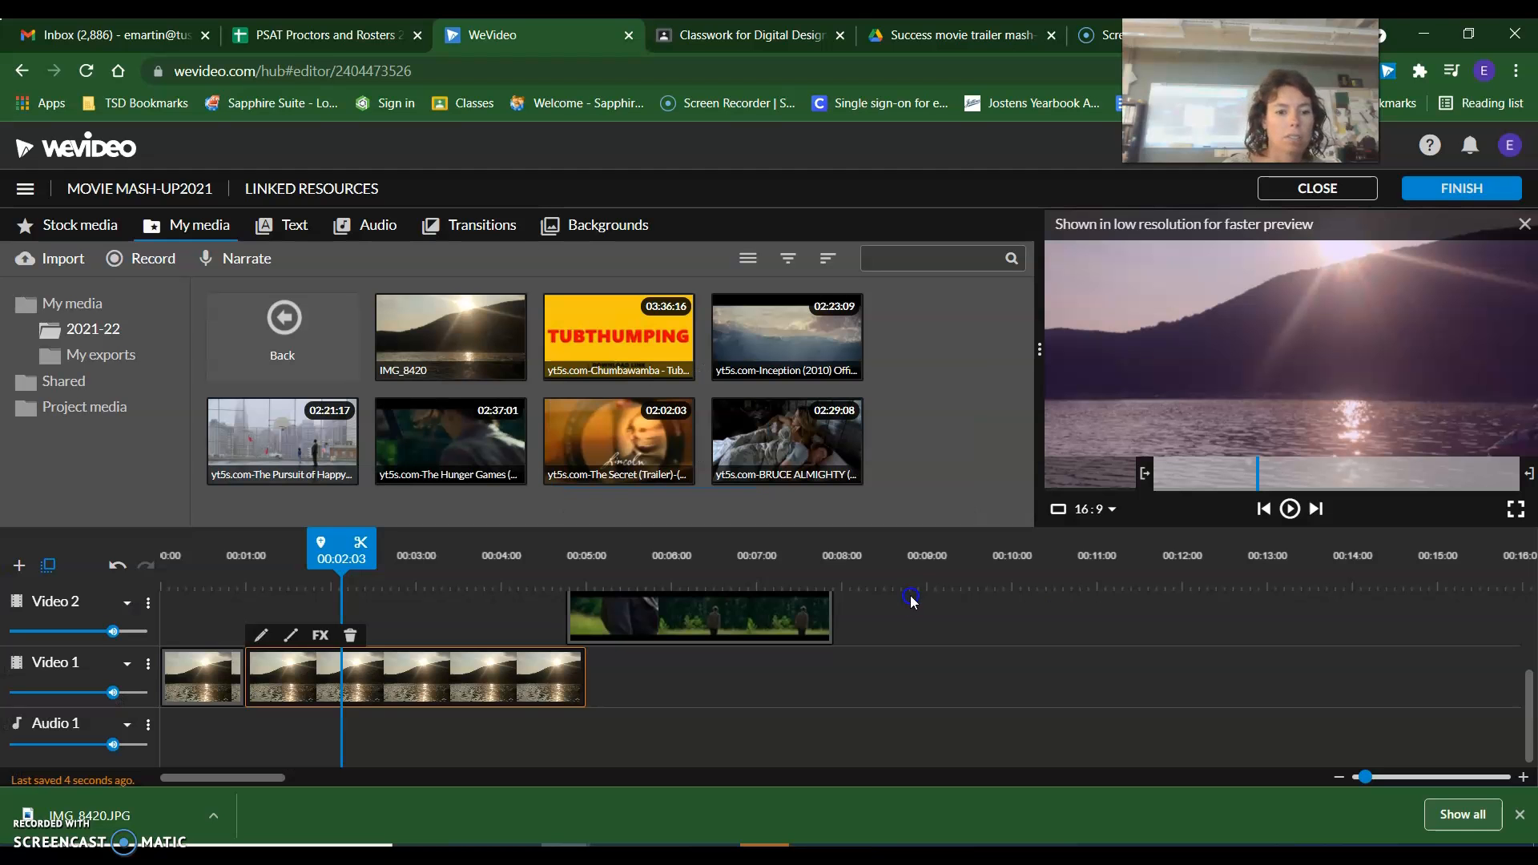
scroll(804, 652, up, 3)
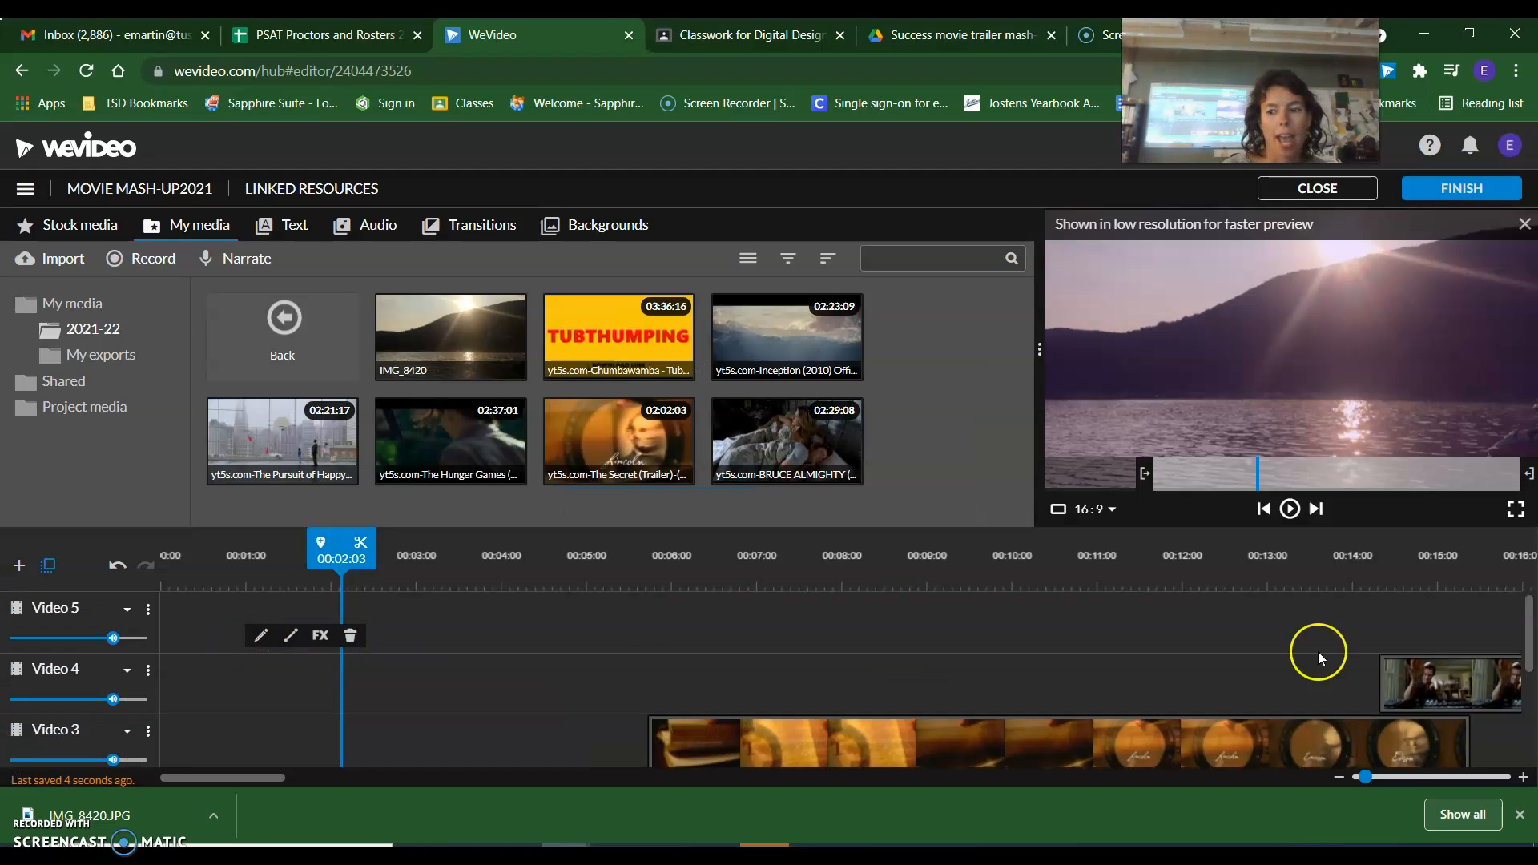
drag(1448, 676, 1429, 665)
drag(1420, 737, 1420, 680)
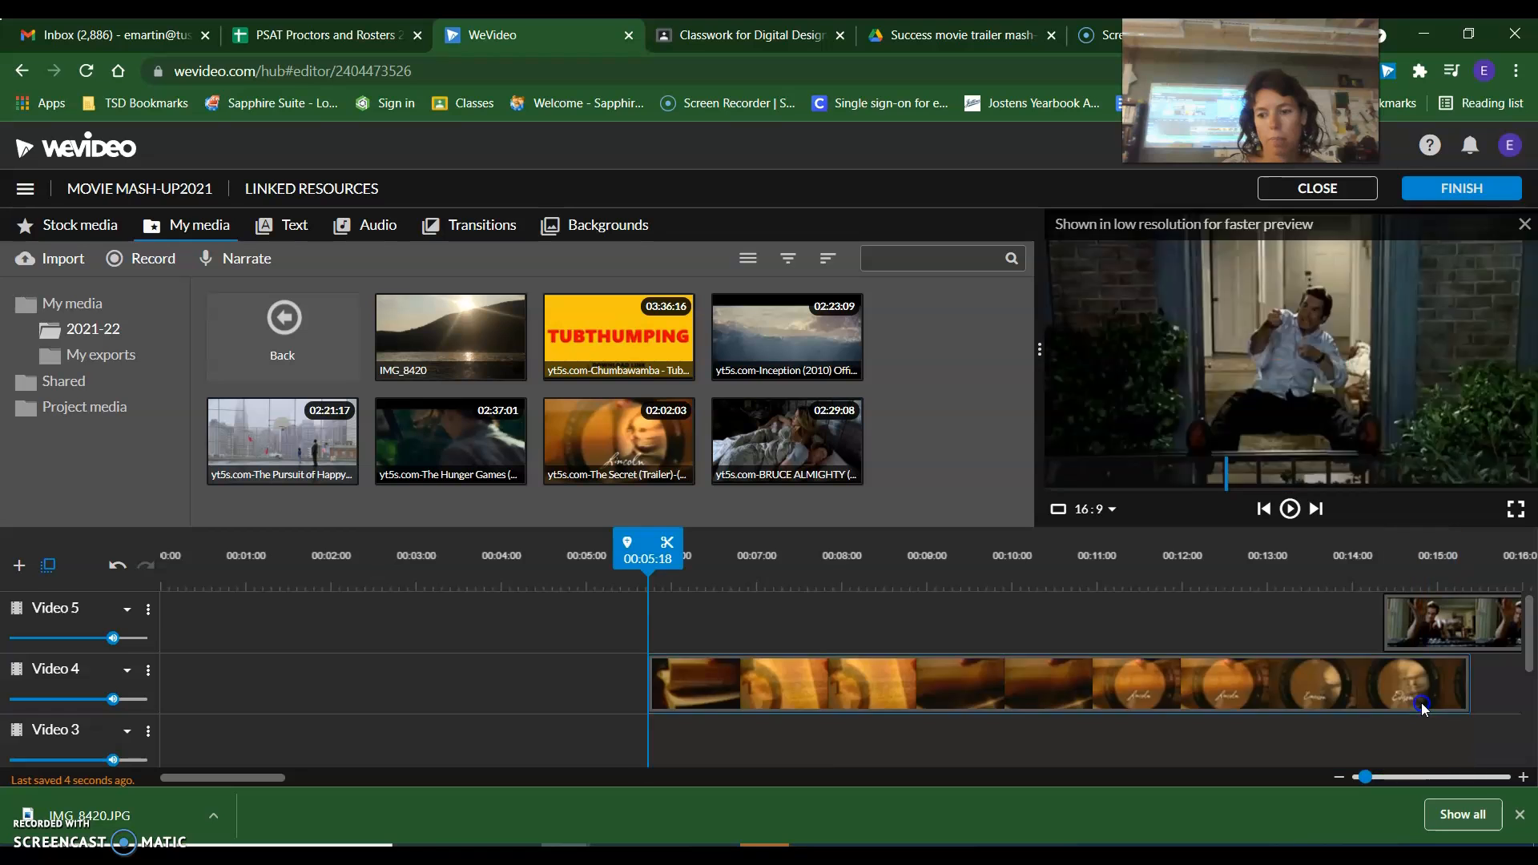
scroll(1014, 681, down, 3)
scroll(781, 668, up, 2)
drag(781, 709, 785, 652)
Move the second IMG_8420 segment up to Video 2 and shift it to start at 00:00:15, overlapping the first segment.
scroll(412, 661, down, 2)
drag(319, 674, 324, 636)
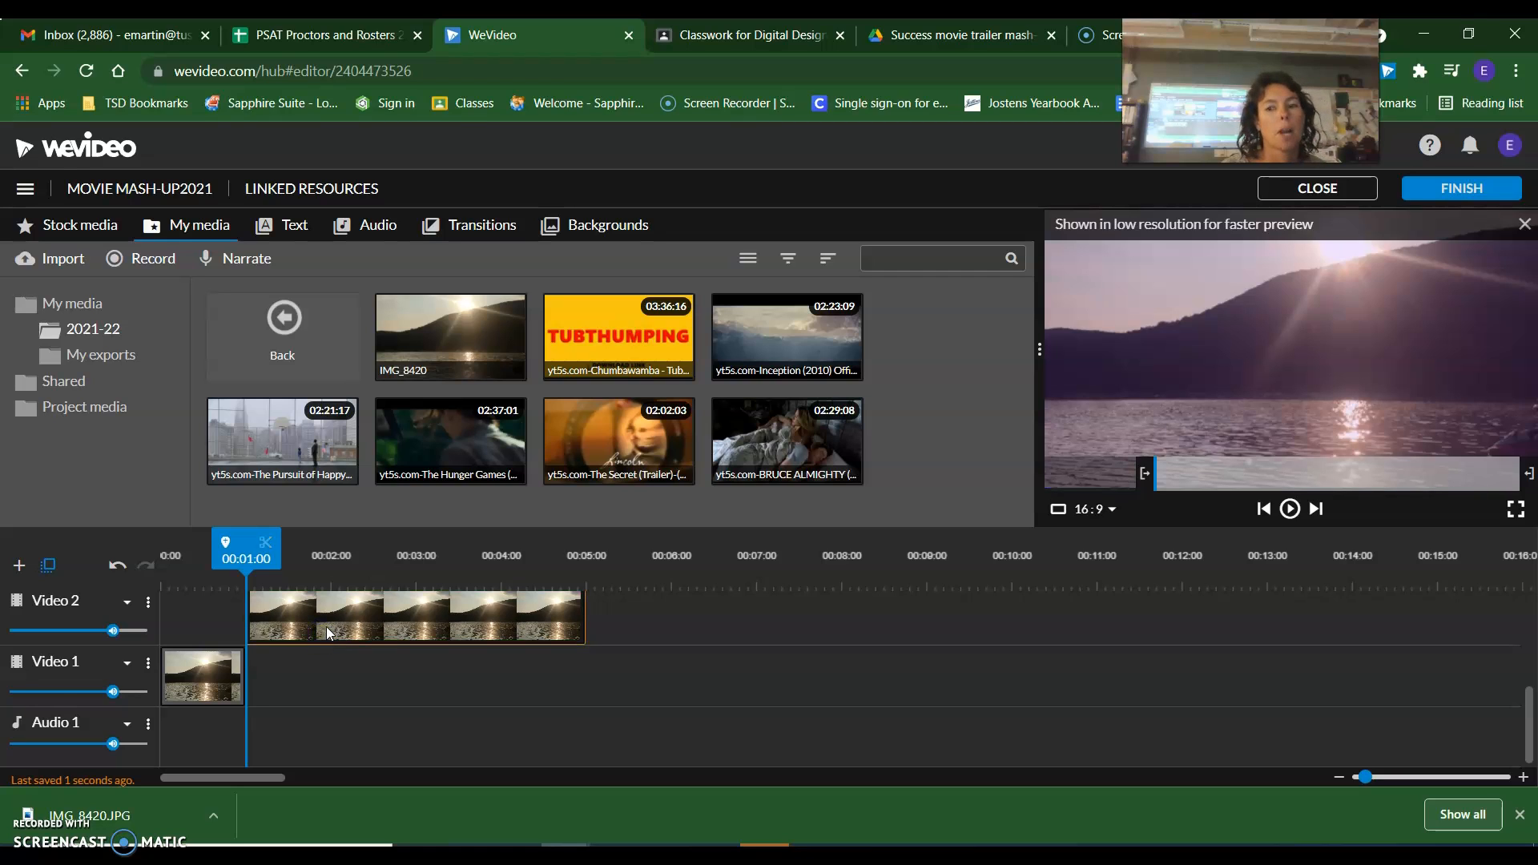
drag(319, 625, 282, 627)
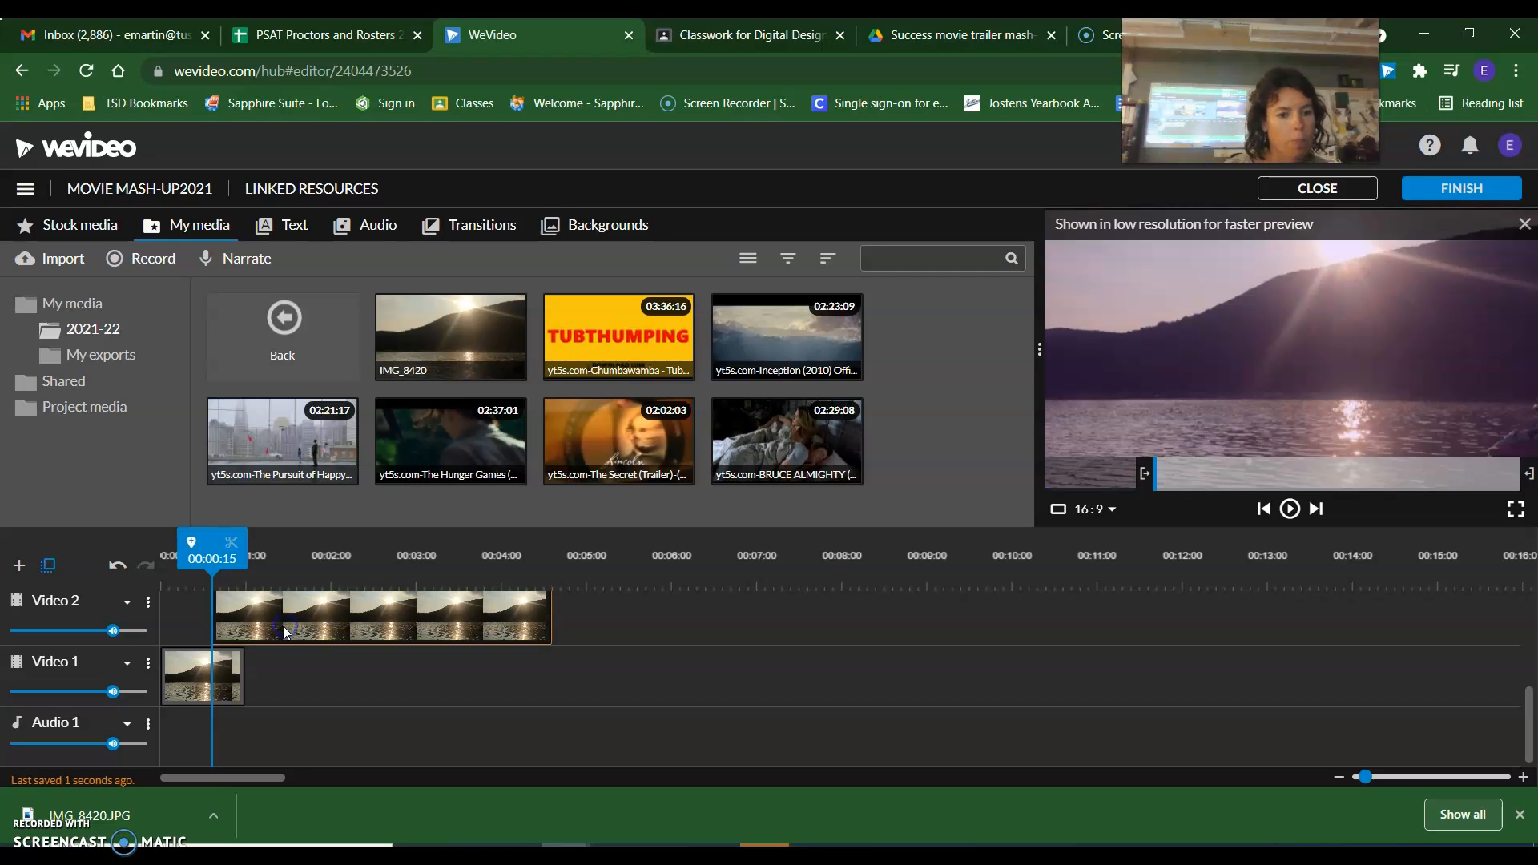
Extend the first IMG_8420 segment on Video 1 to end at 00:01:10.
click(198, 677)
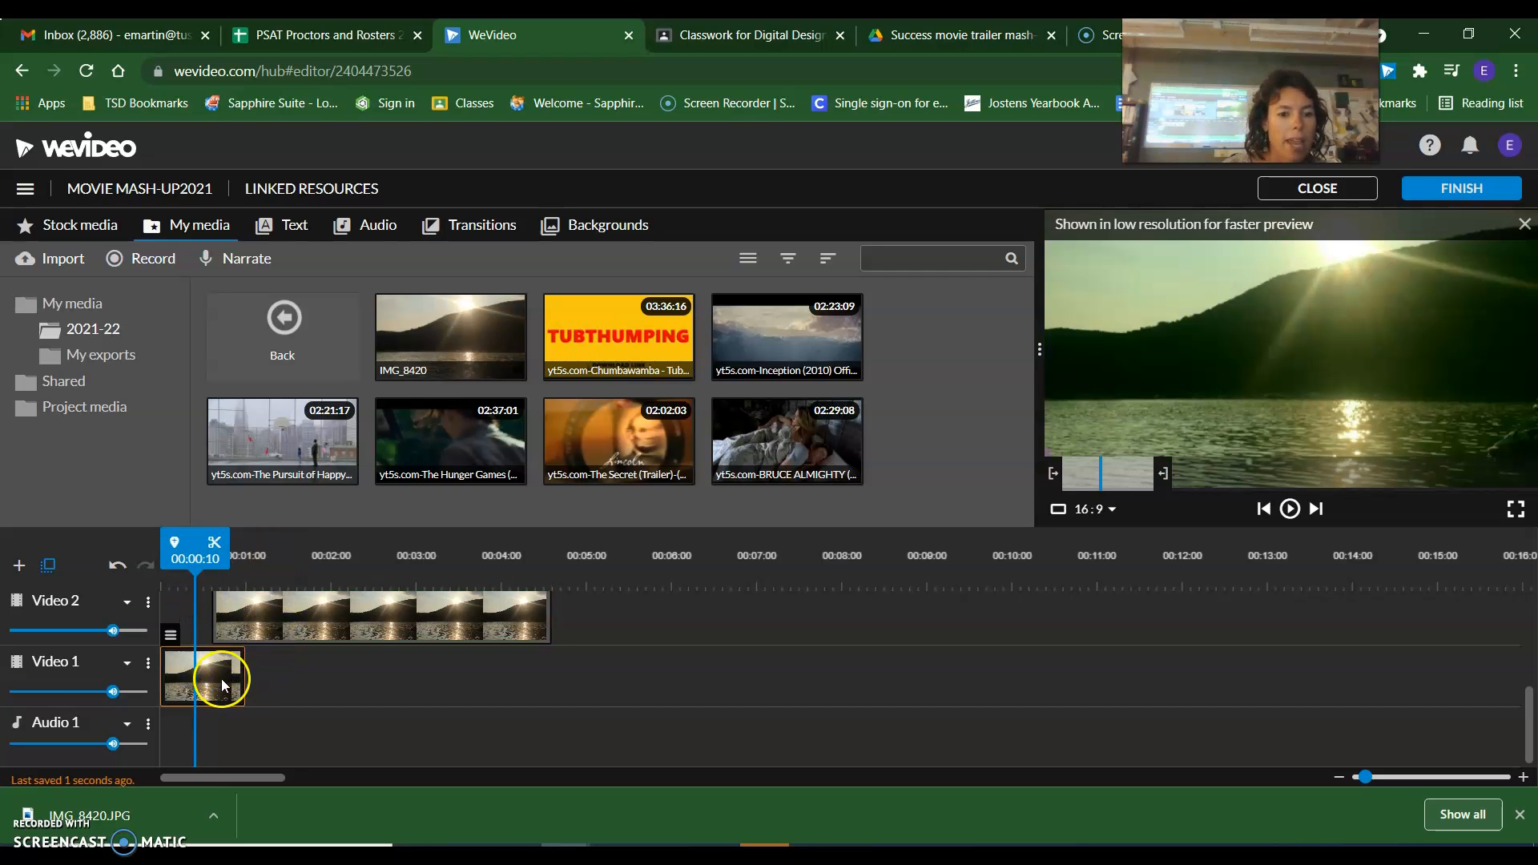
drag(1365, 777, 1387, 783)
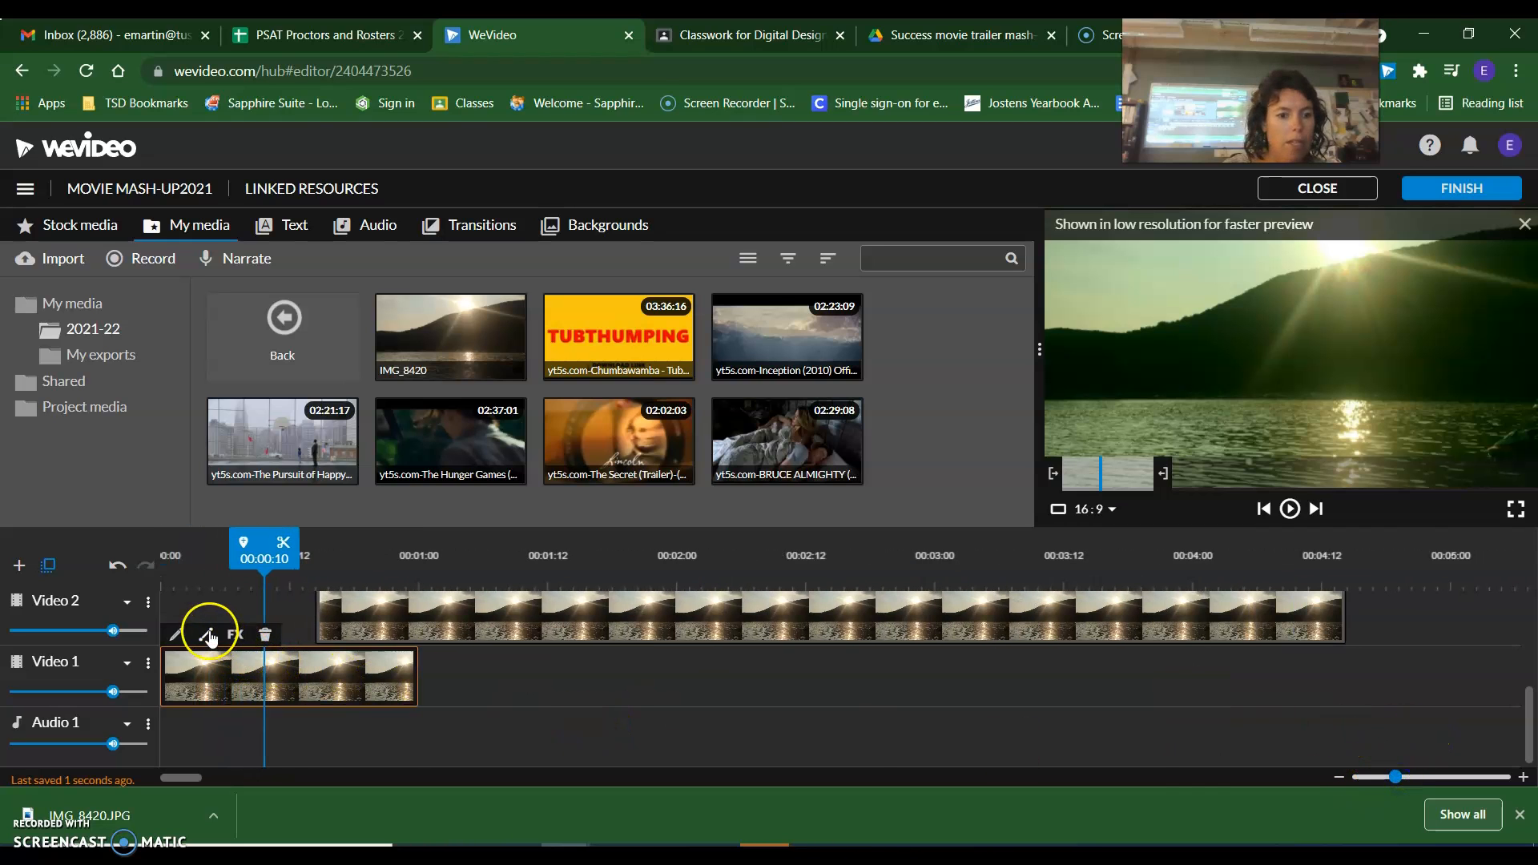
click(207, 636)
click(208, 637)
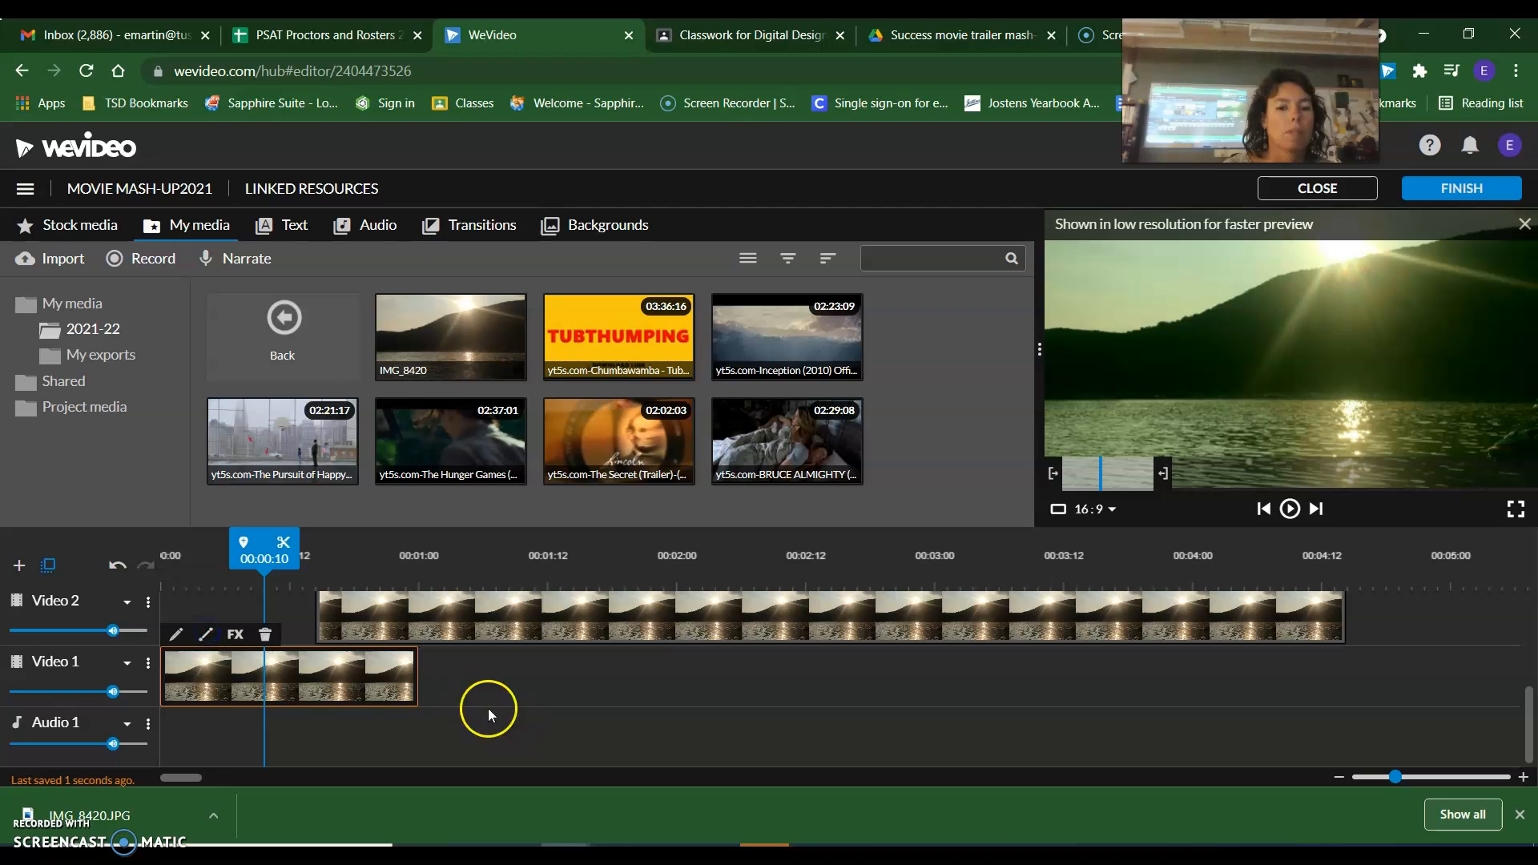
drag(415, 678, 521, 679)
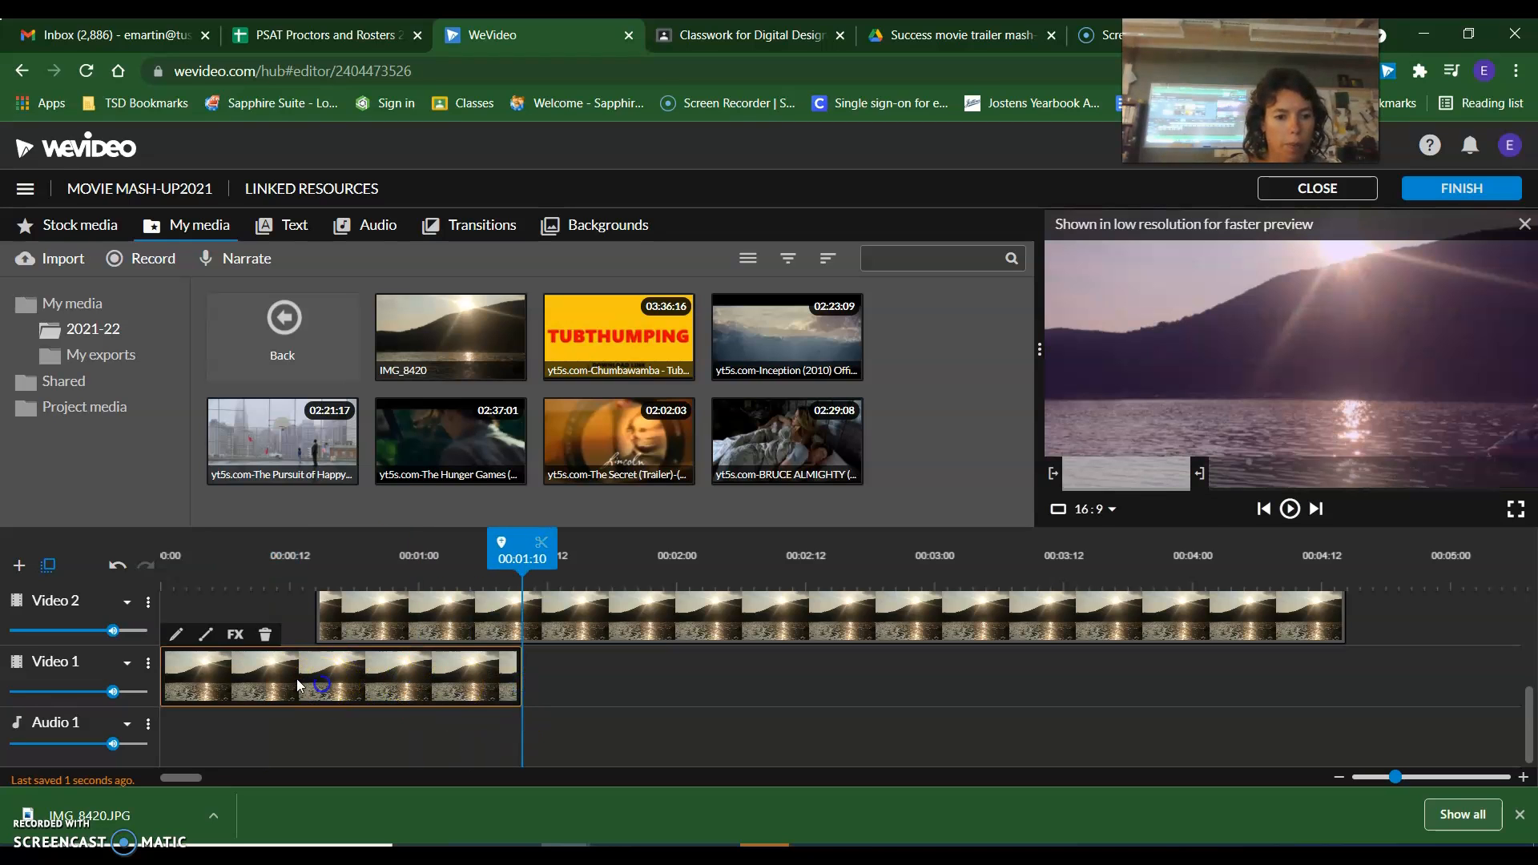
Turn on Opacity for the Video 1 photo and shape its curve to fade out from full opacity toward the clip's end.
click(206, 635)
click(380, 543)
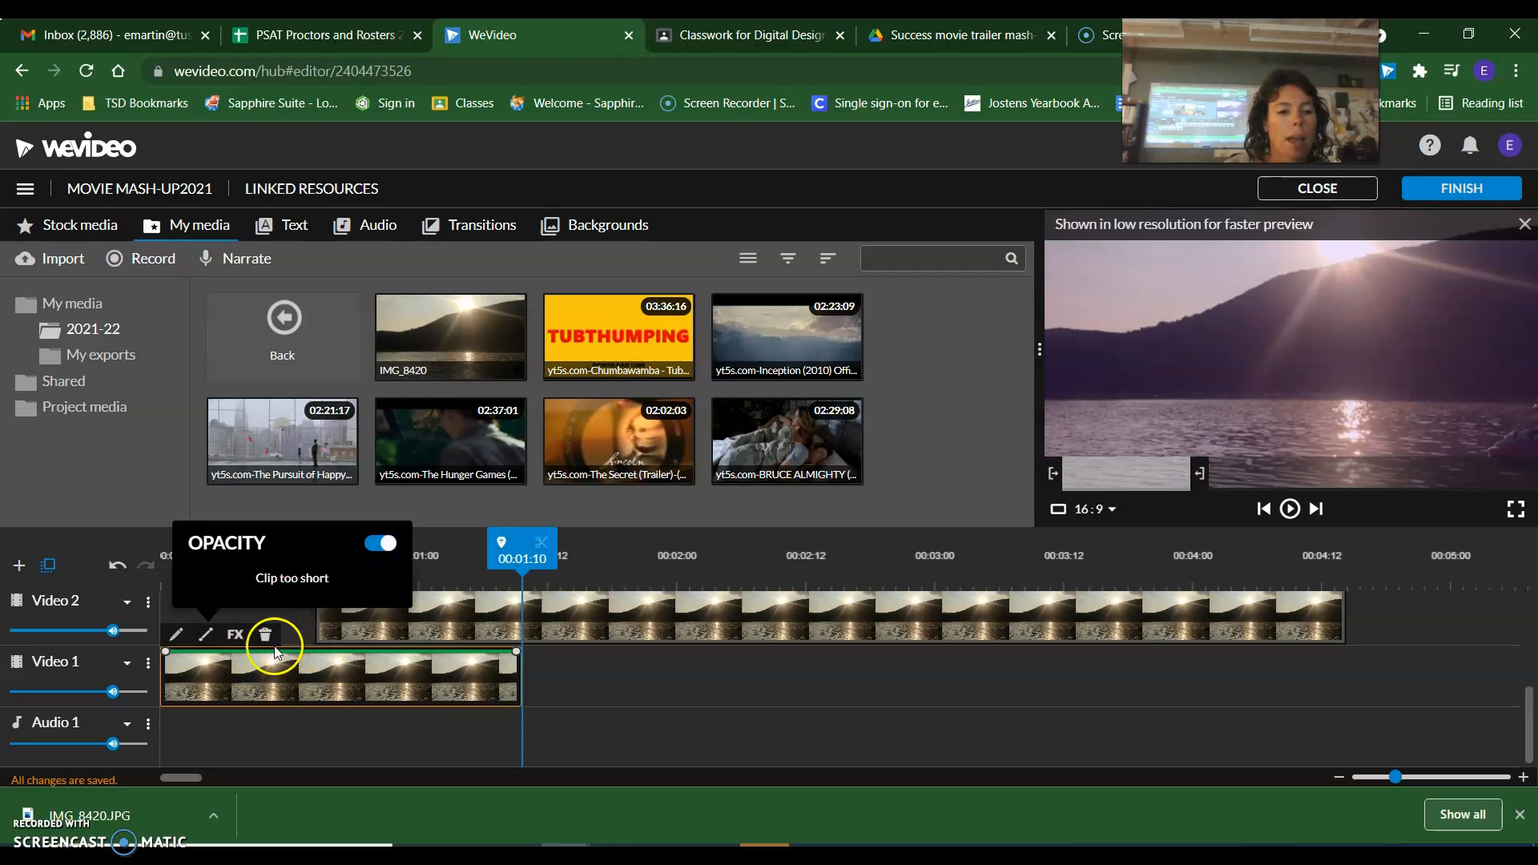
drag(269, 653, 402, 687)
click(504, 657)
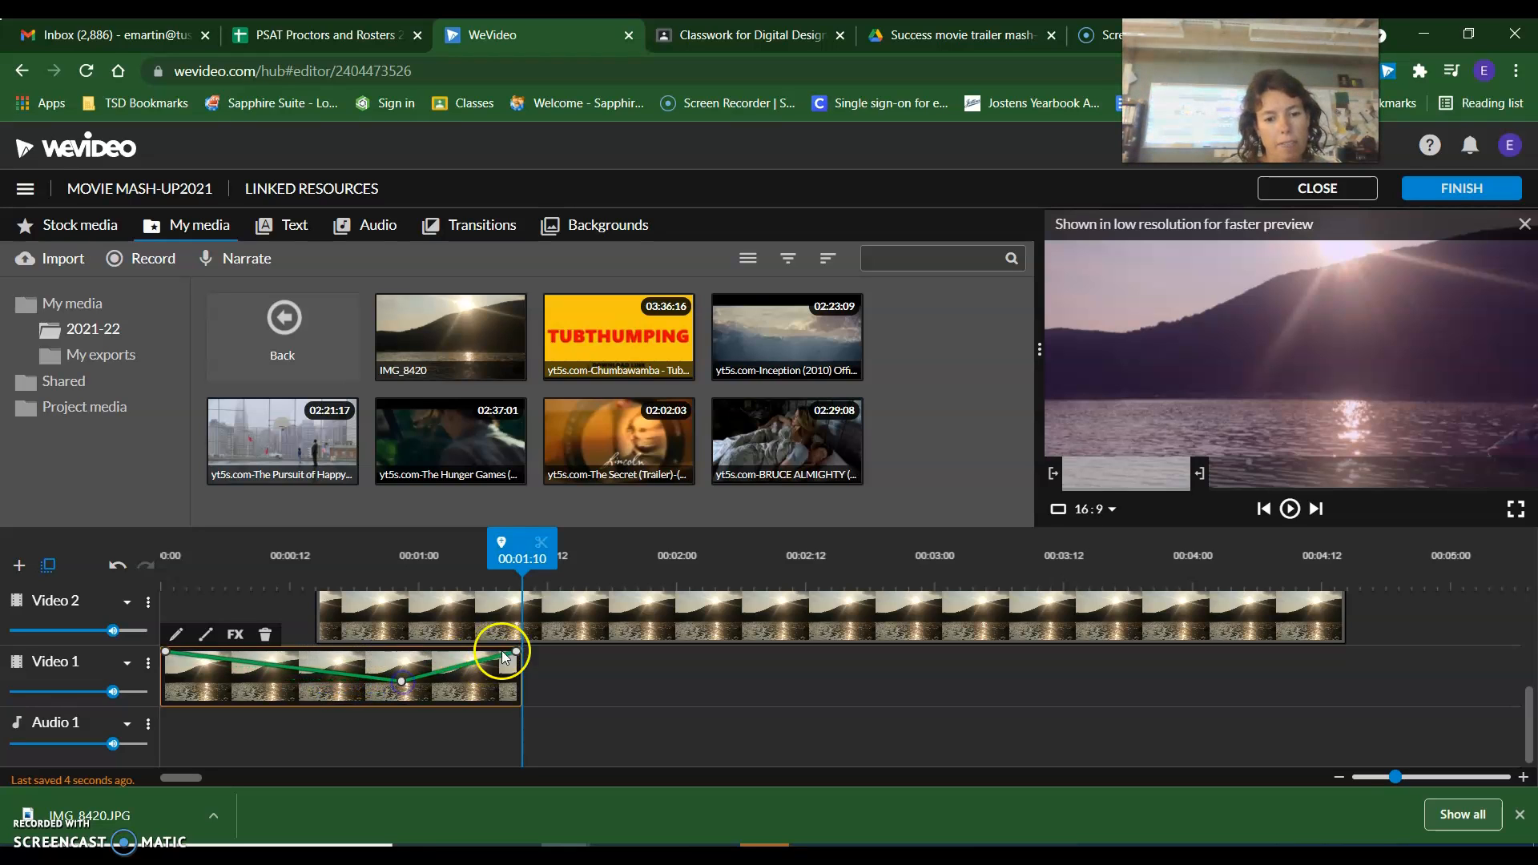
drag(516, 658, 516, 702)
mouse_move(401, 681)
mouse_down()
mouse_move(386, 698)
mouse_move(377, 682)
mouse_up()
Turn on Opacity for the Video 2 photo and set its starting point to 30% opacity so it fades in.
click(382, 615)
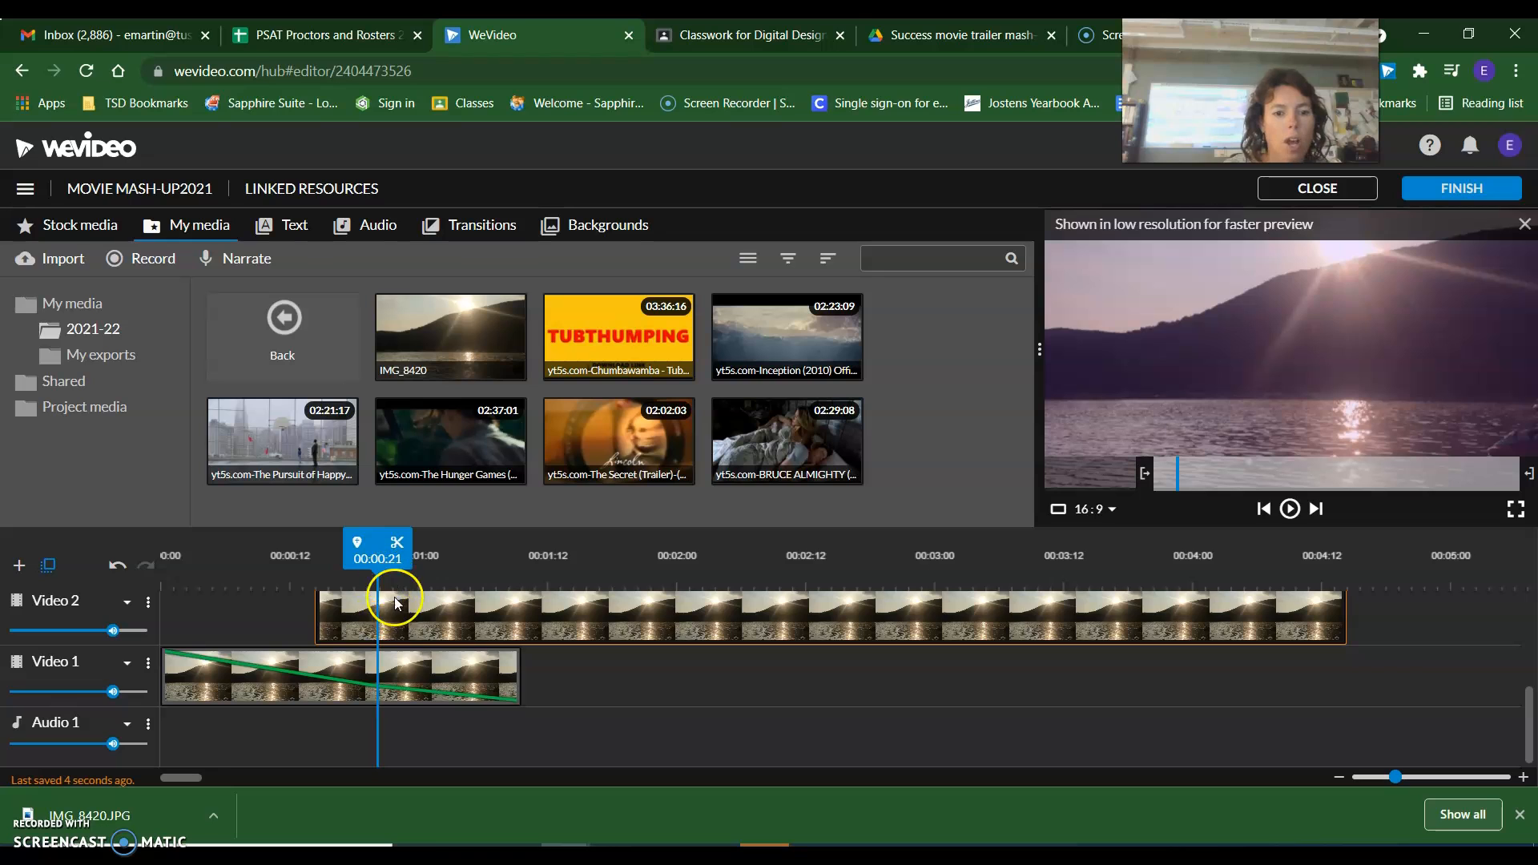
scroll(400, 609, up, 2)
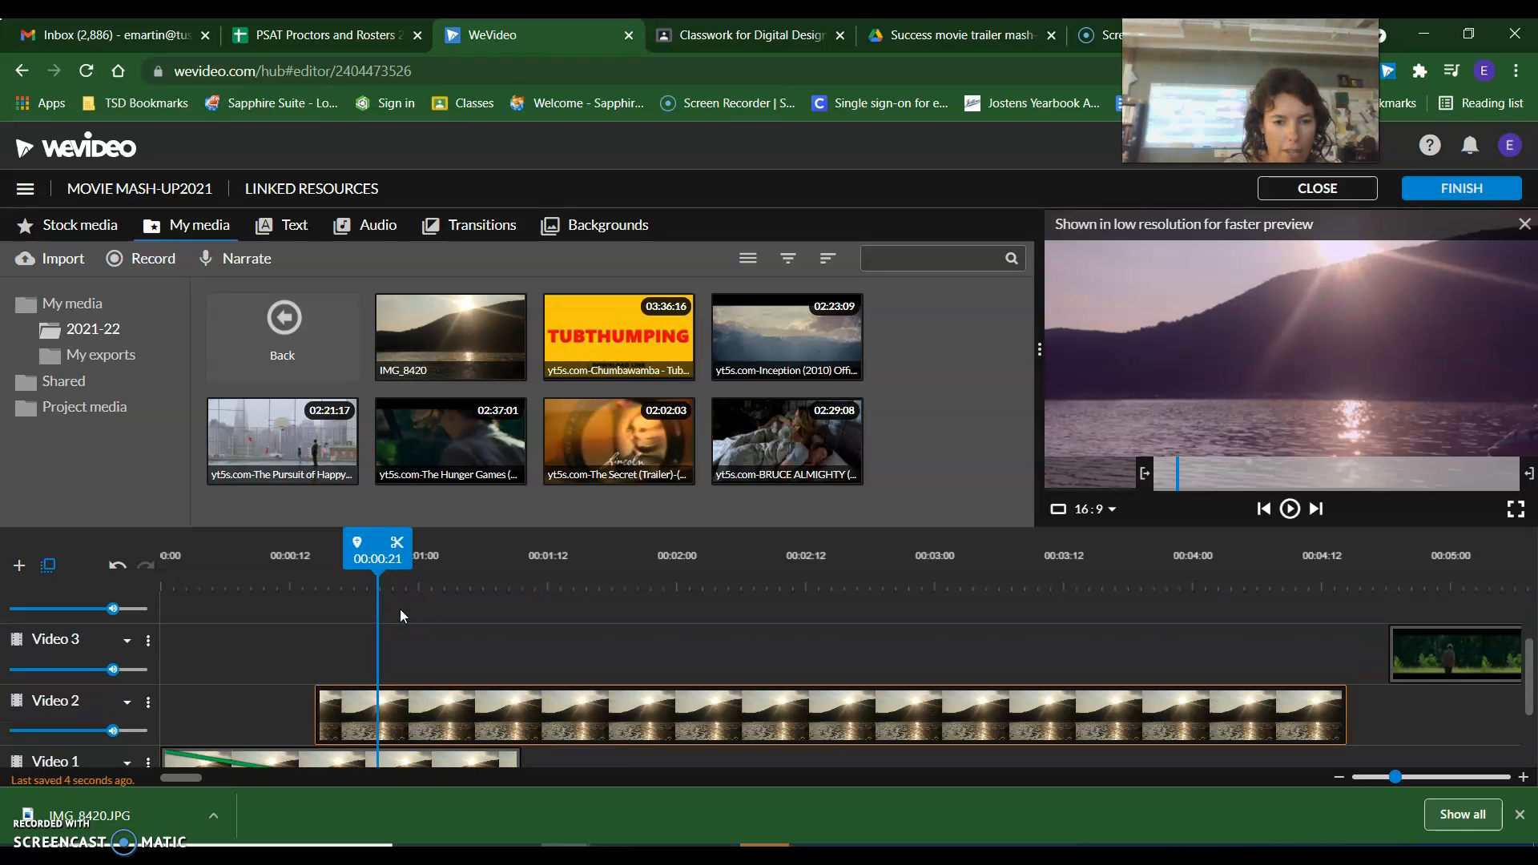
double_click(419, 708)
click(522, 738)
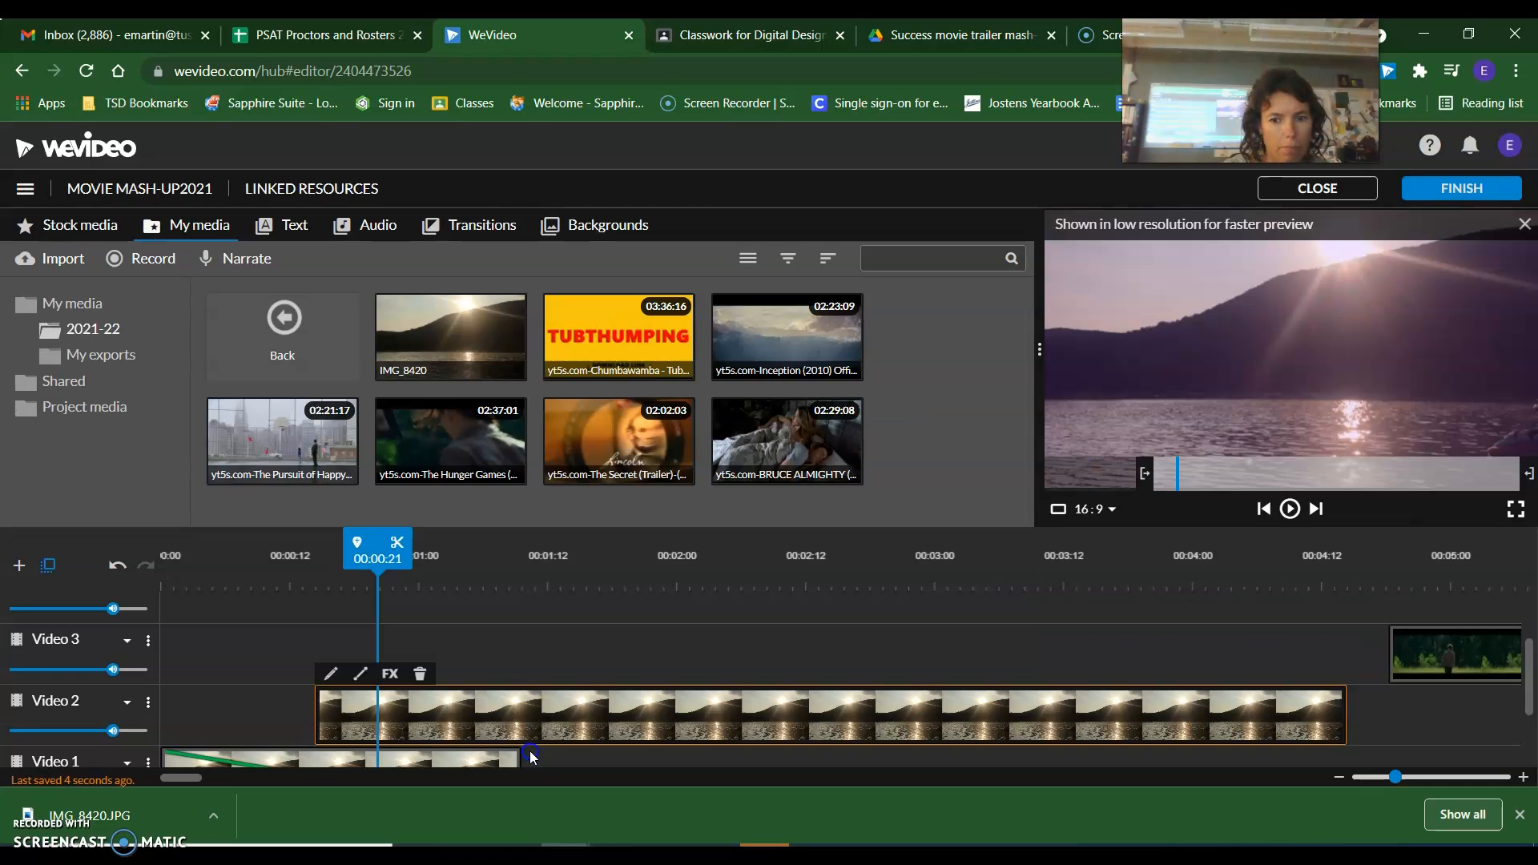
click(361, 675)
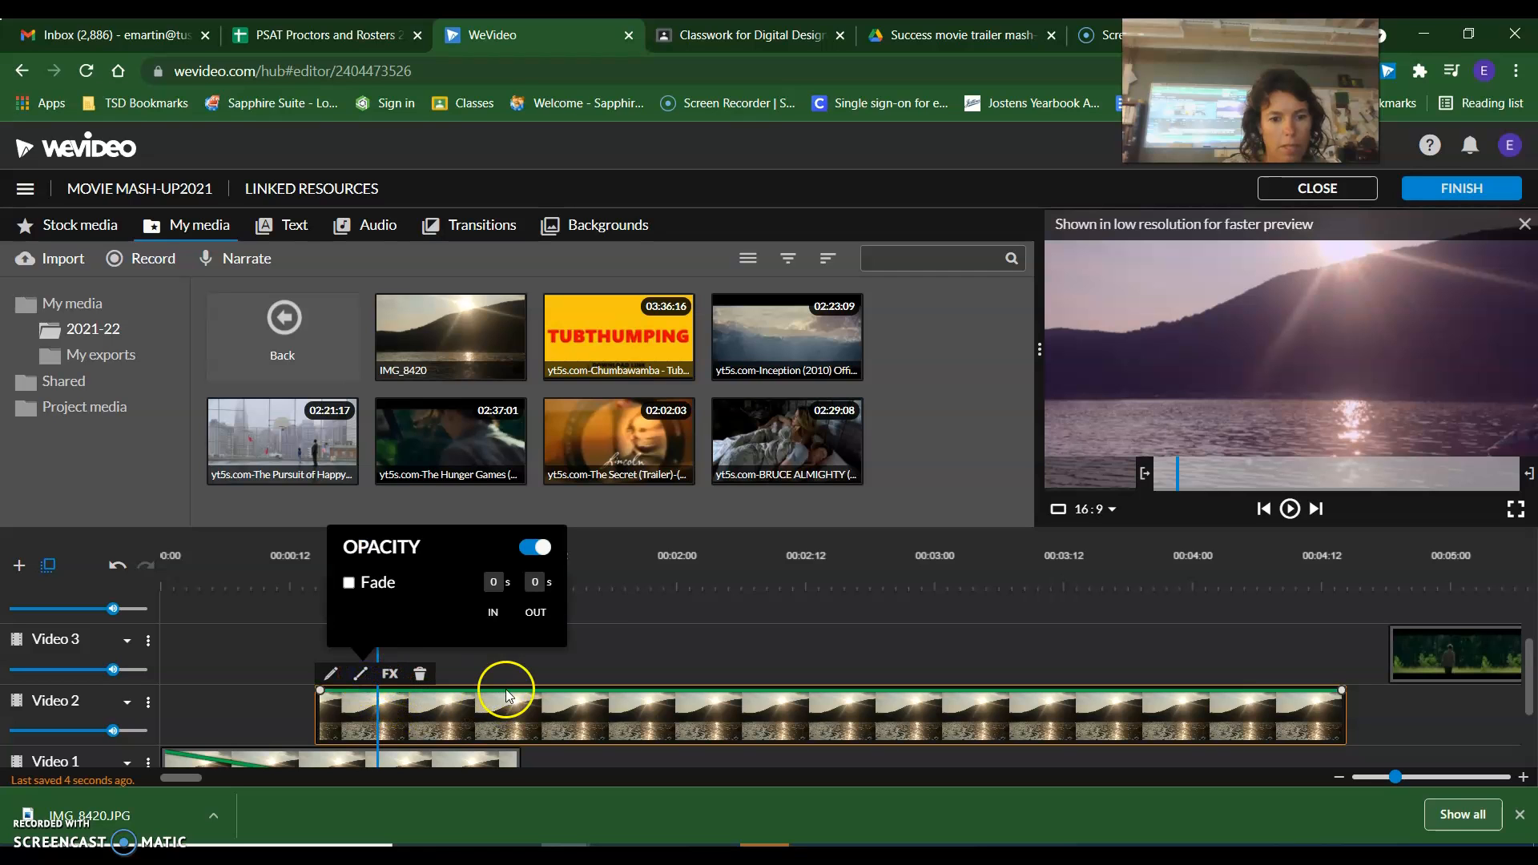
drag(321, 690, 322, 734)
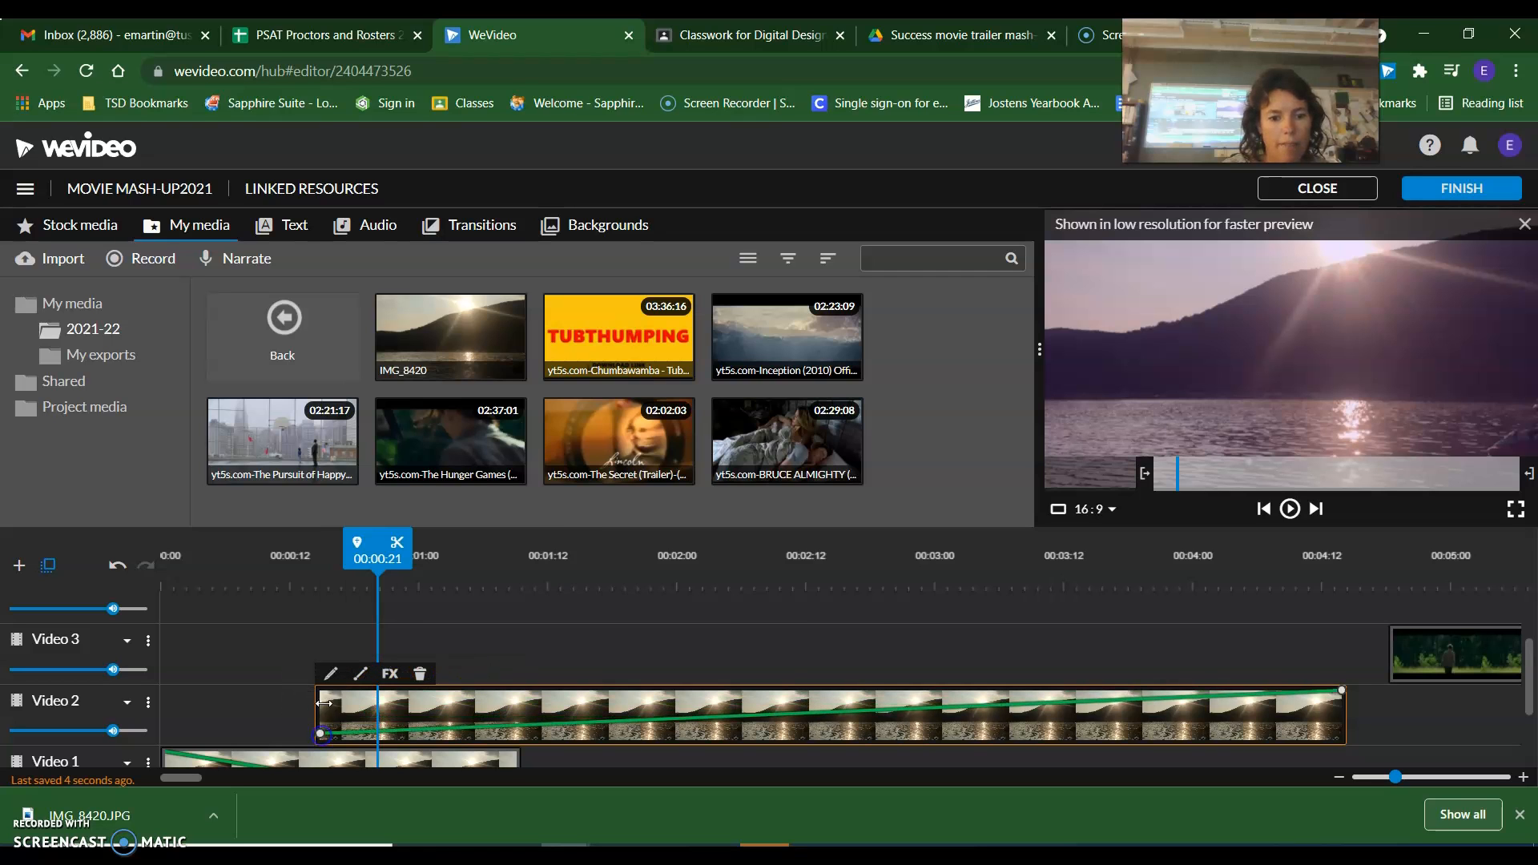
scroll(324, 702, down, 2)
mouse_move(320, 634)
mouse_down()
mouse_move(322, 615)
mouse_move(322, 633)
mouse_up()
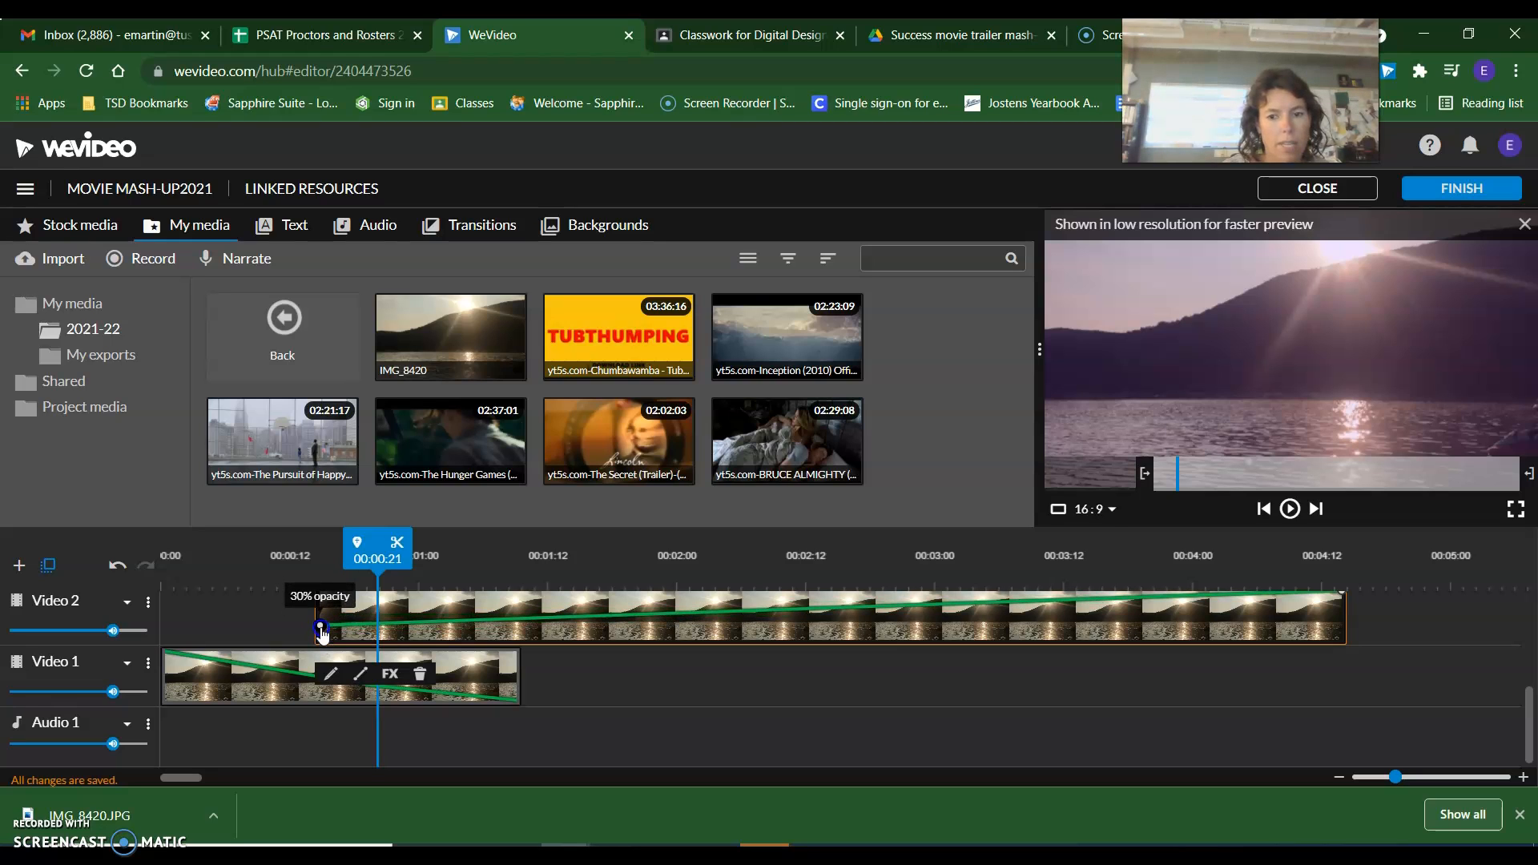
Trim the Video 2 photo to end at 00:02:00 and preview the cross-fade from the start.
drag(1333, 598, 651, 607)
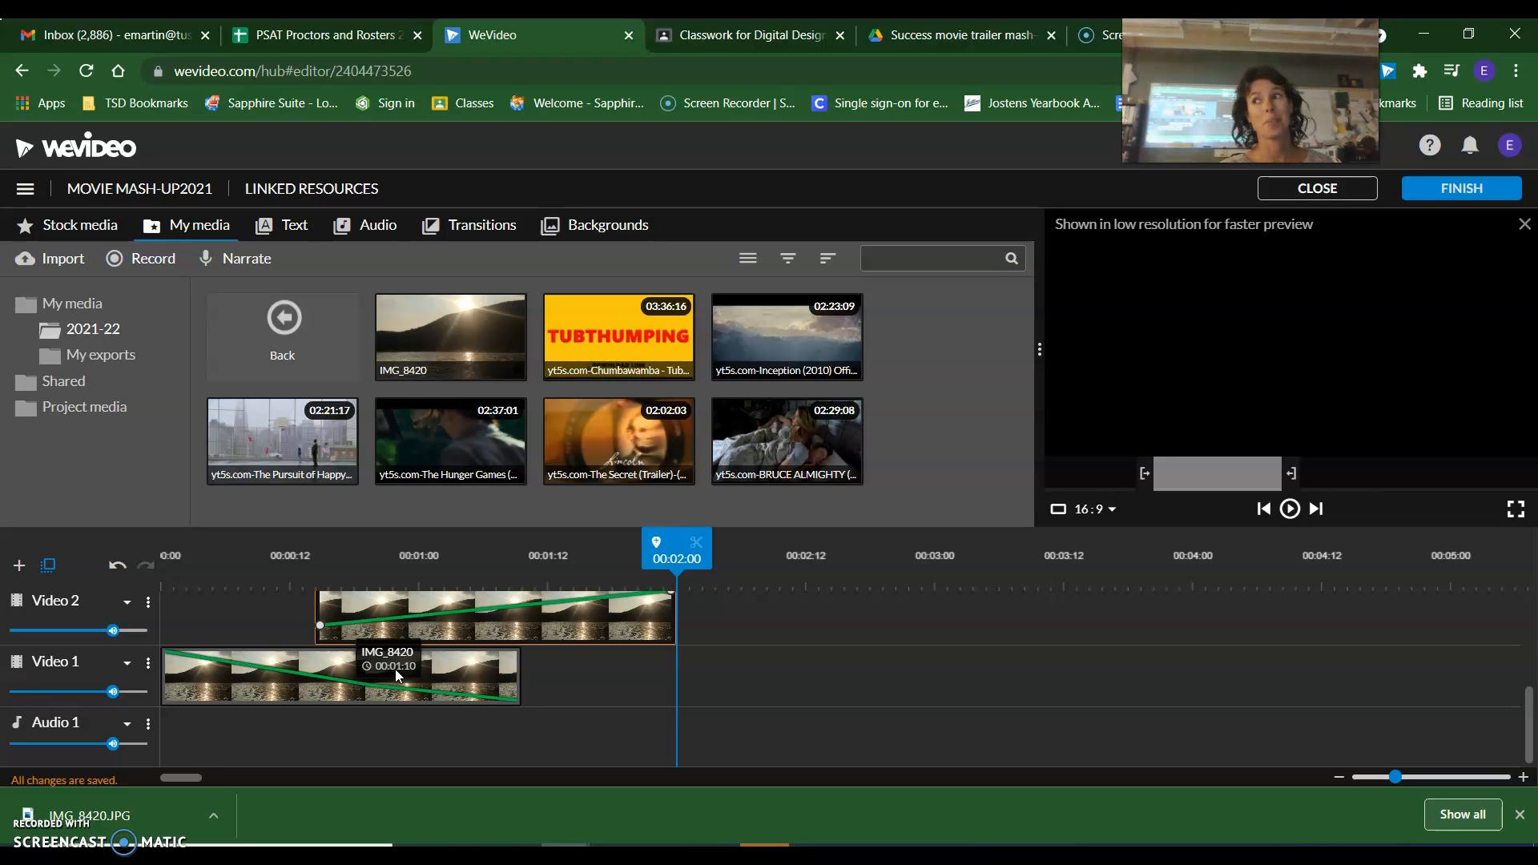
click(226, 578)
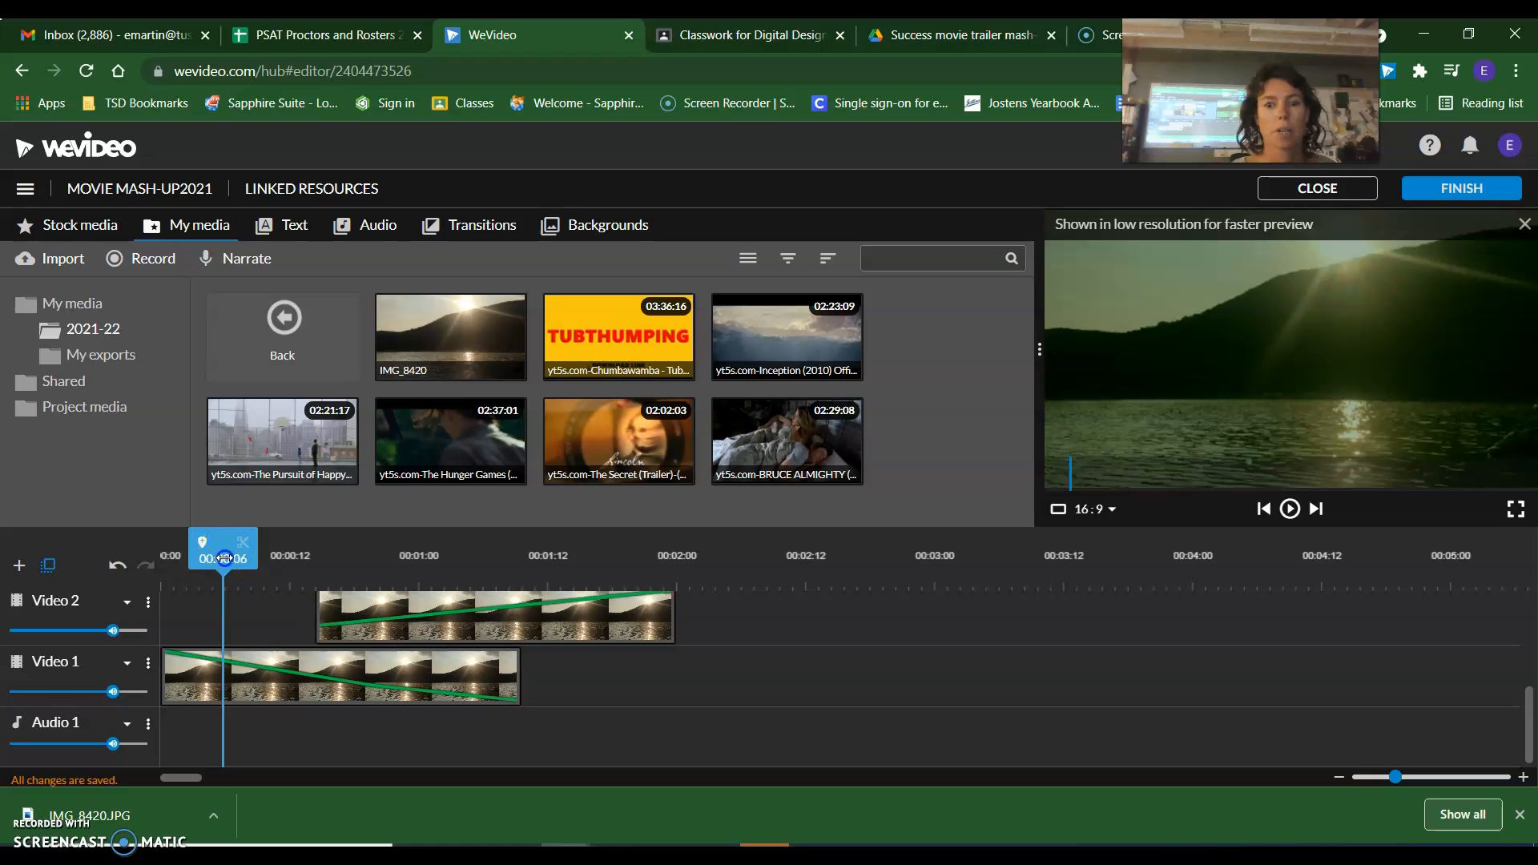
drag(222, 558, 111, 556)
click(1289, 508)
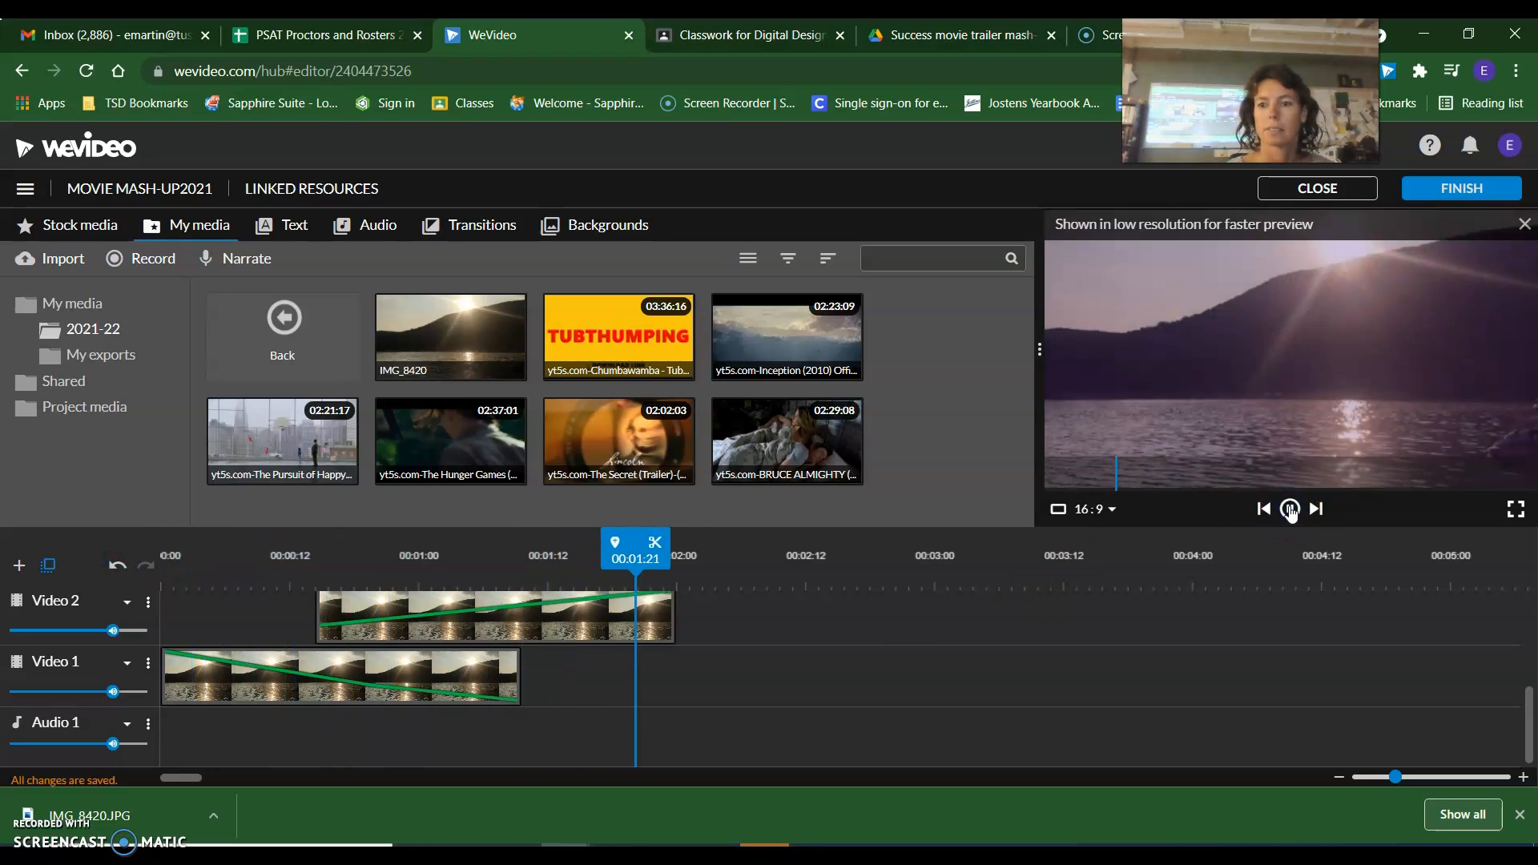
click(1290, 511)
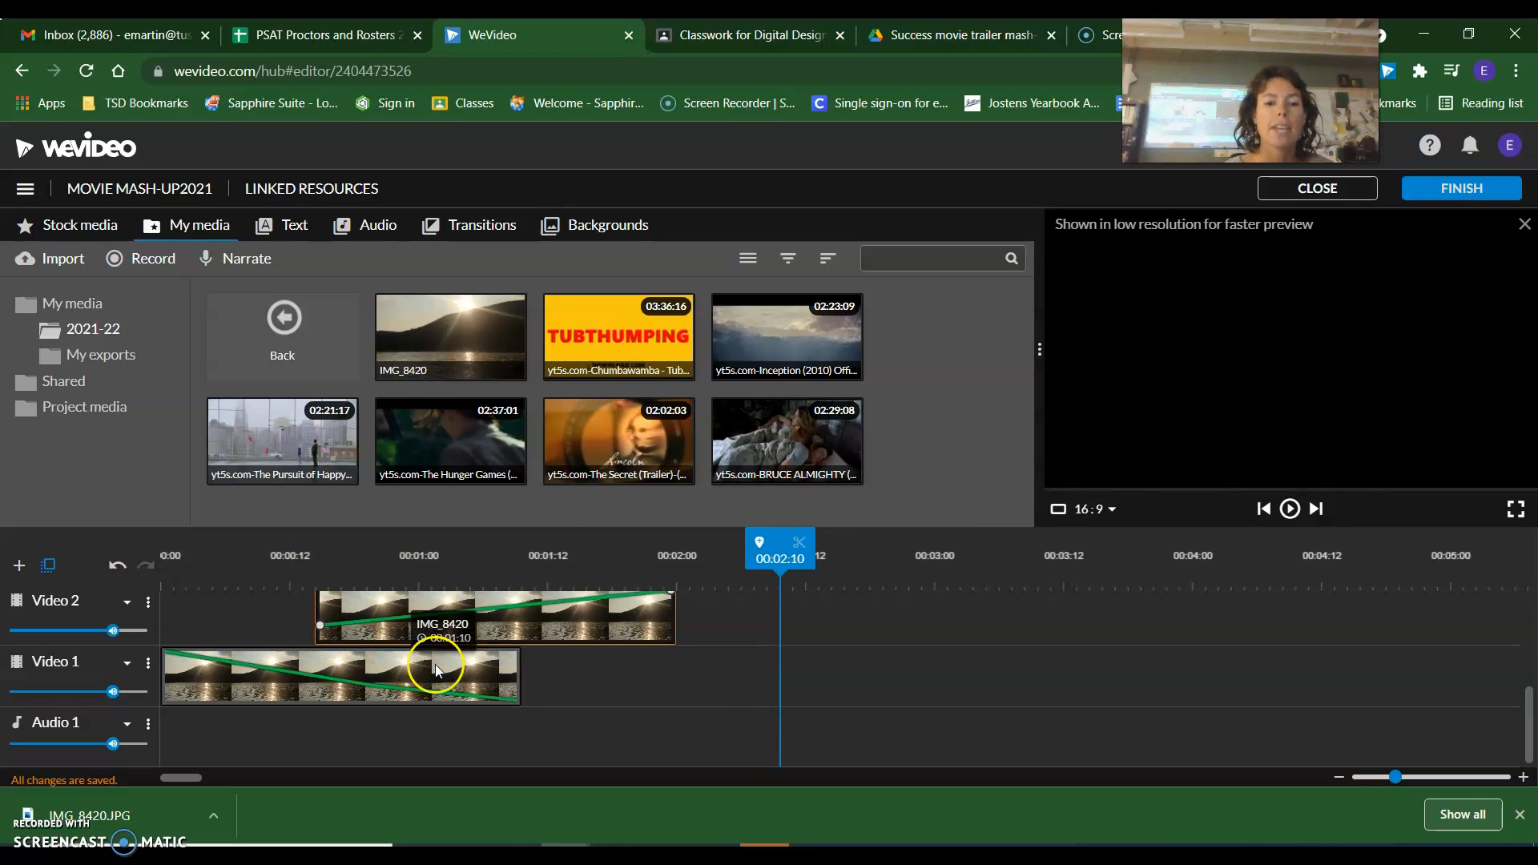
Raise the middle point of the Video 1 opacity curve to full opacity at about 00:00:21 and preview from the start.
click(514, 701)
drag(509, 696, 481, 683)
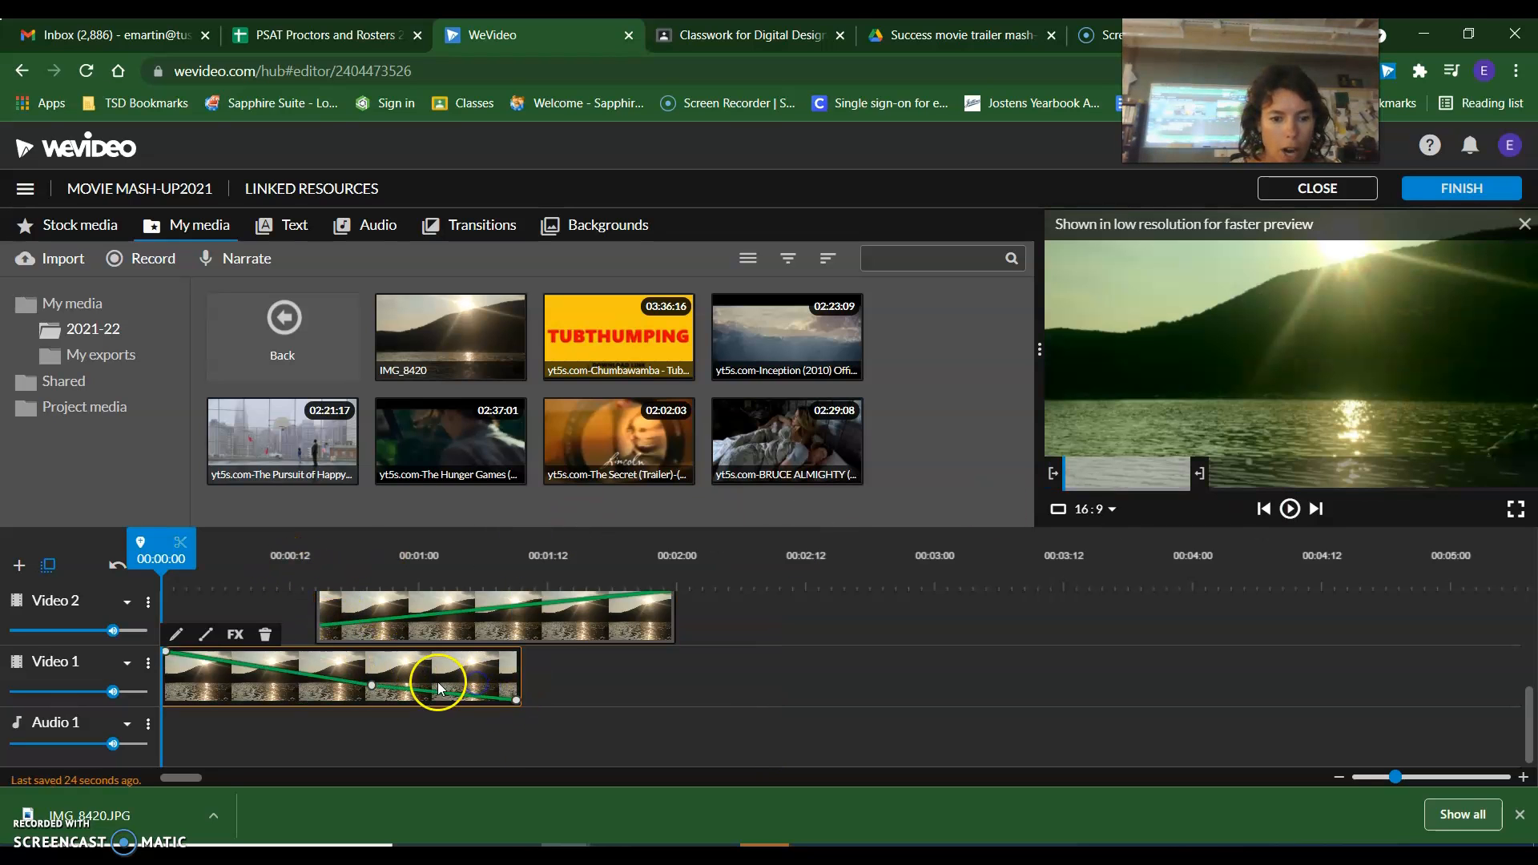
drag(370, 687, 377, 652)
click(249, 554)
drag(246, 559, 164, 558)
click(1291, 508)
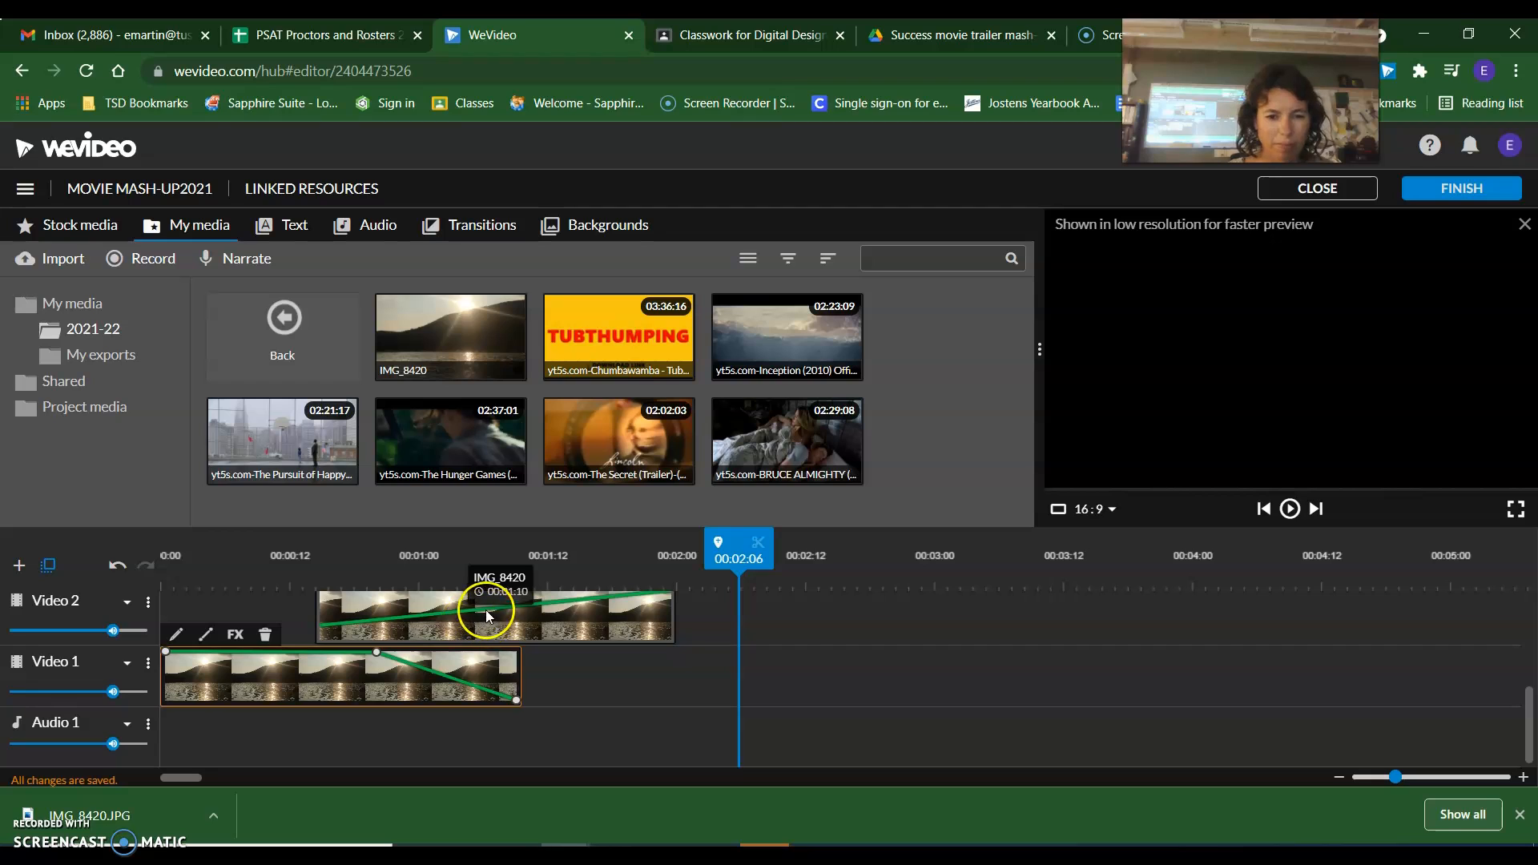
Set the Video 1 photo's ending opacity to 58%, raise the Video 2 photo's starting opacity slightly, and preview the fade.
drag(515, 699, 516, 673)
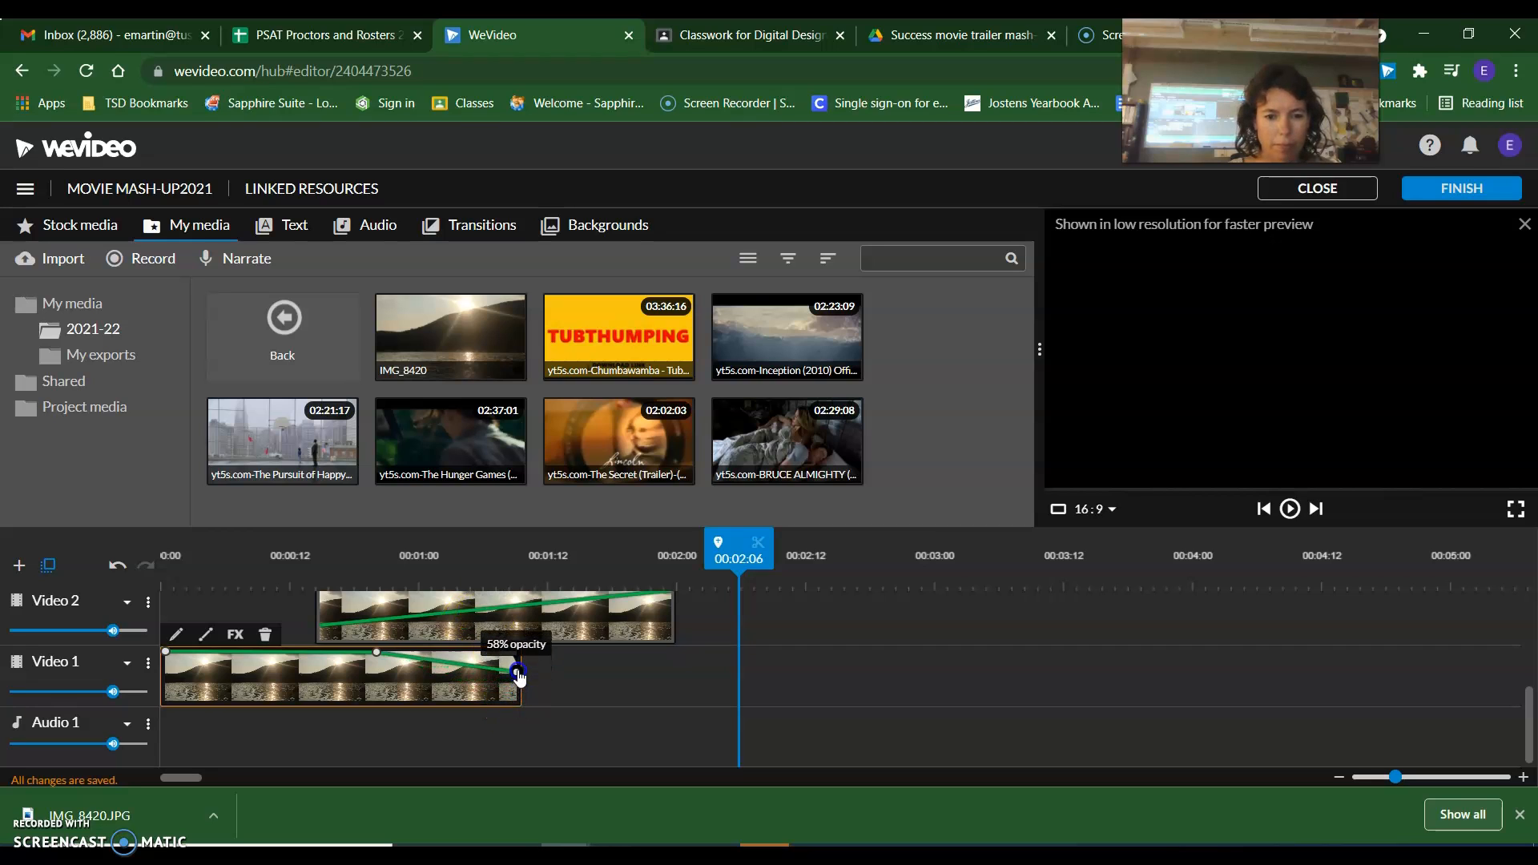
click(423, 615)
drag(320, 625, 380, 612)
click(165, 559)
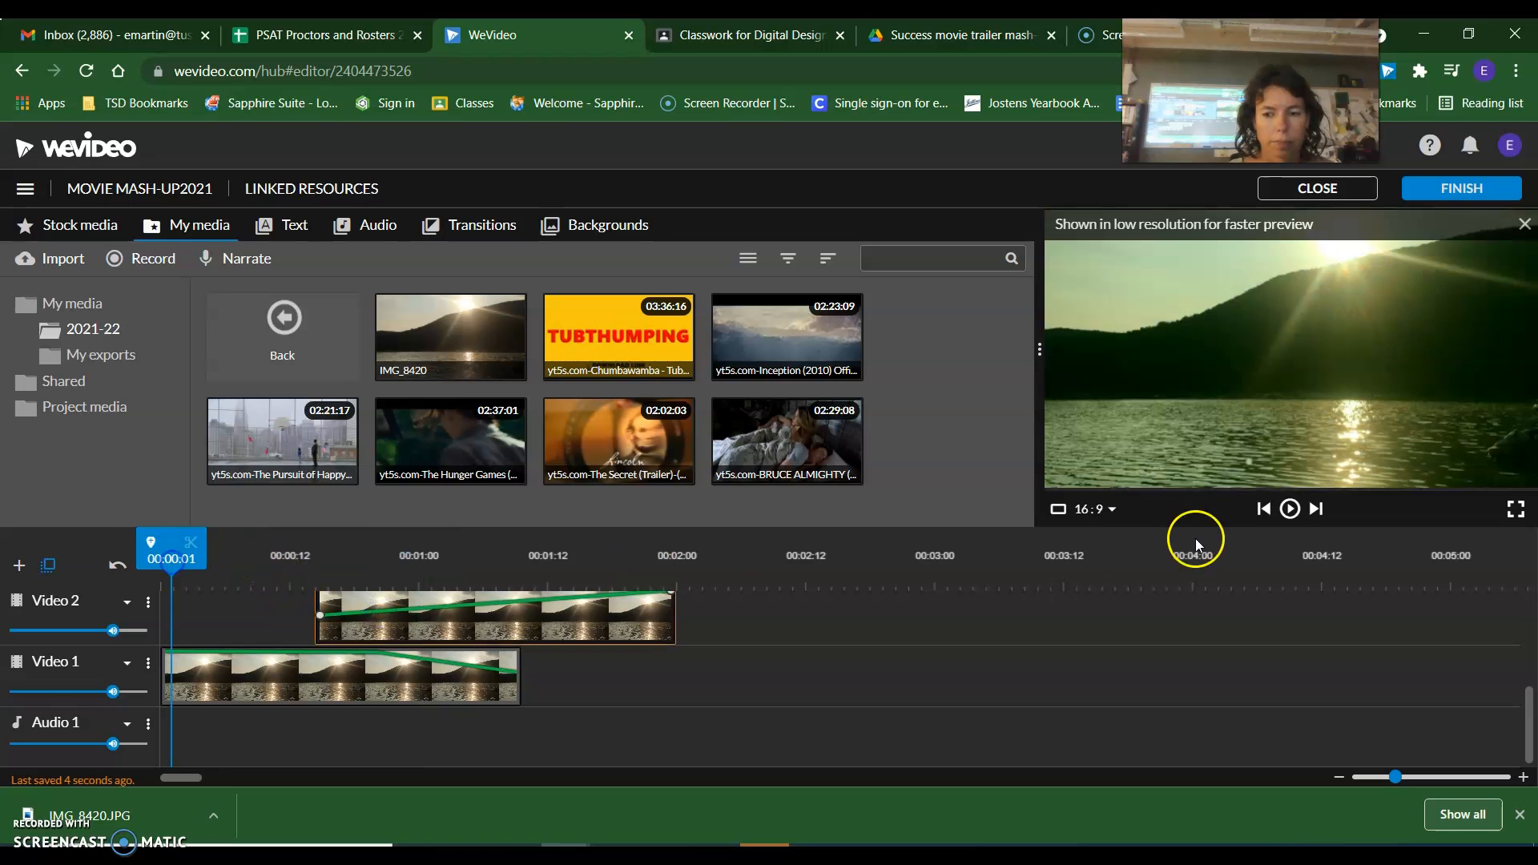
click(1289, 508)
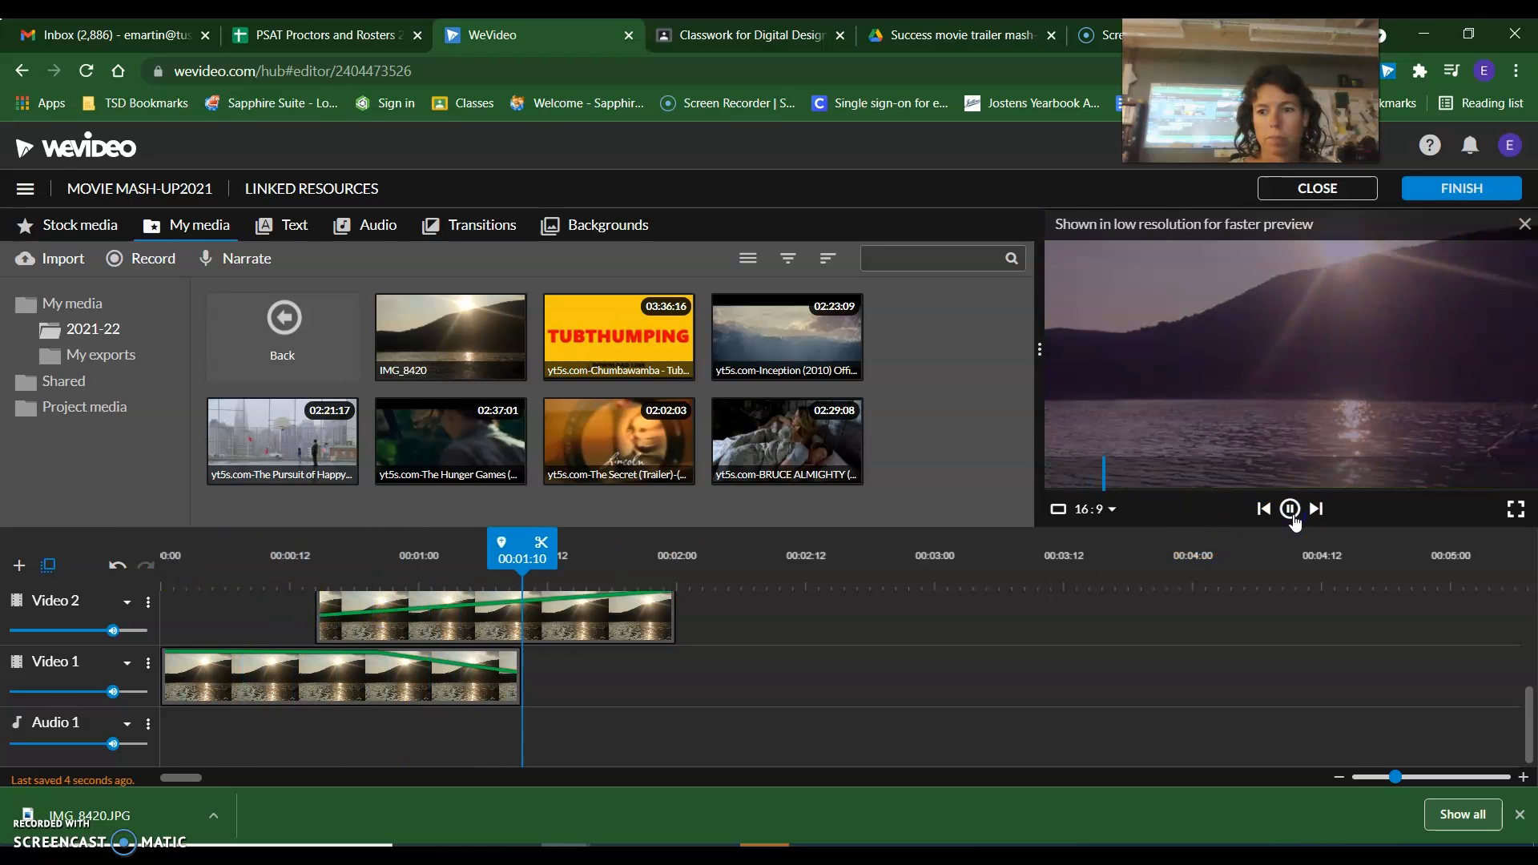
click(1290, 508)
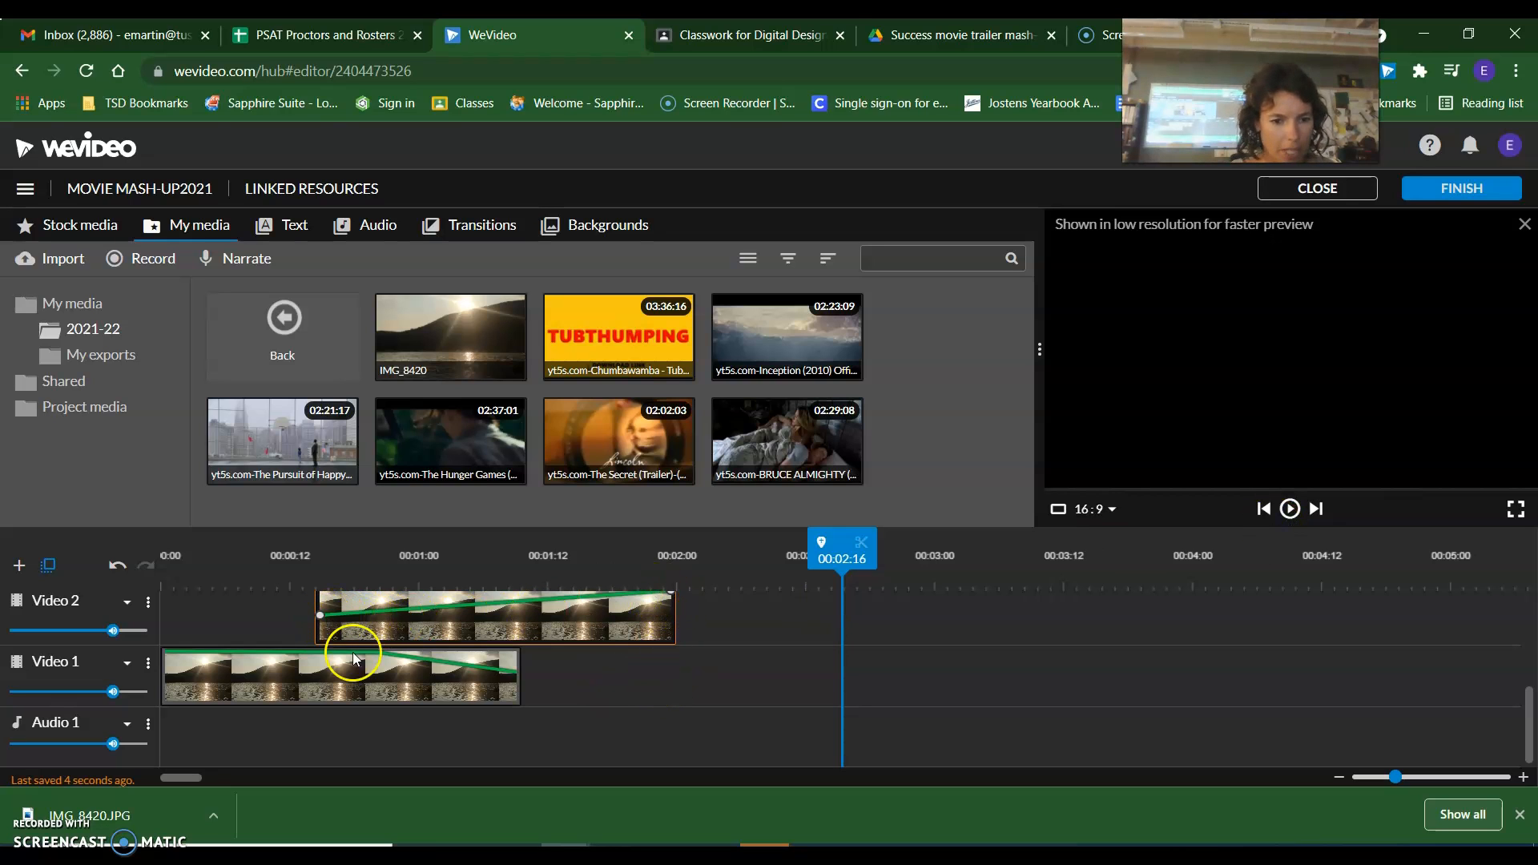
Move the Video 1 curve's middle opacity point earlier, to about where the Video 2 photo begins, and return to the timeline start.
click(377, 651)
drag(375, 653, 313, 653)
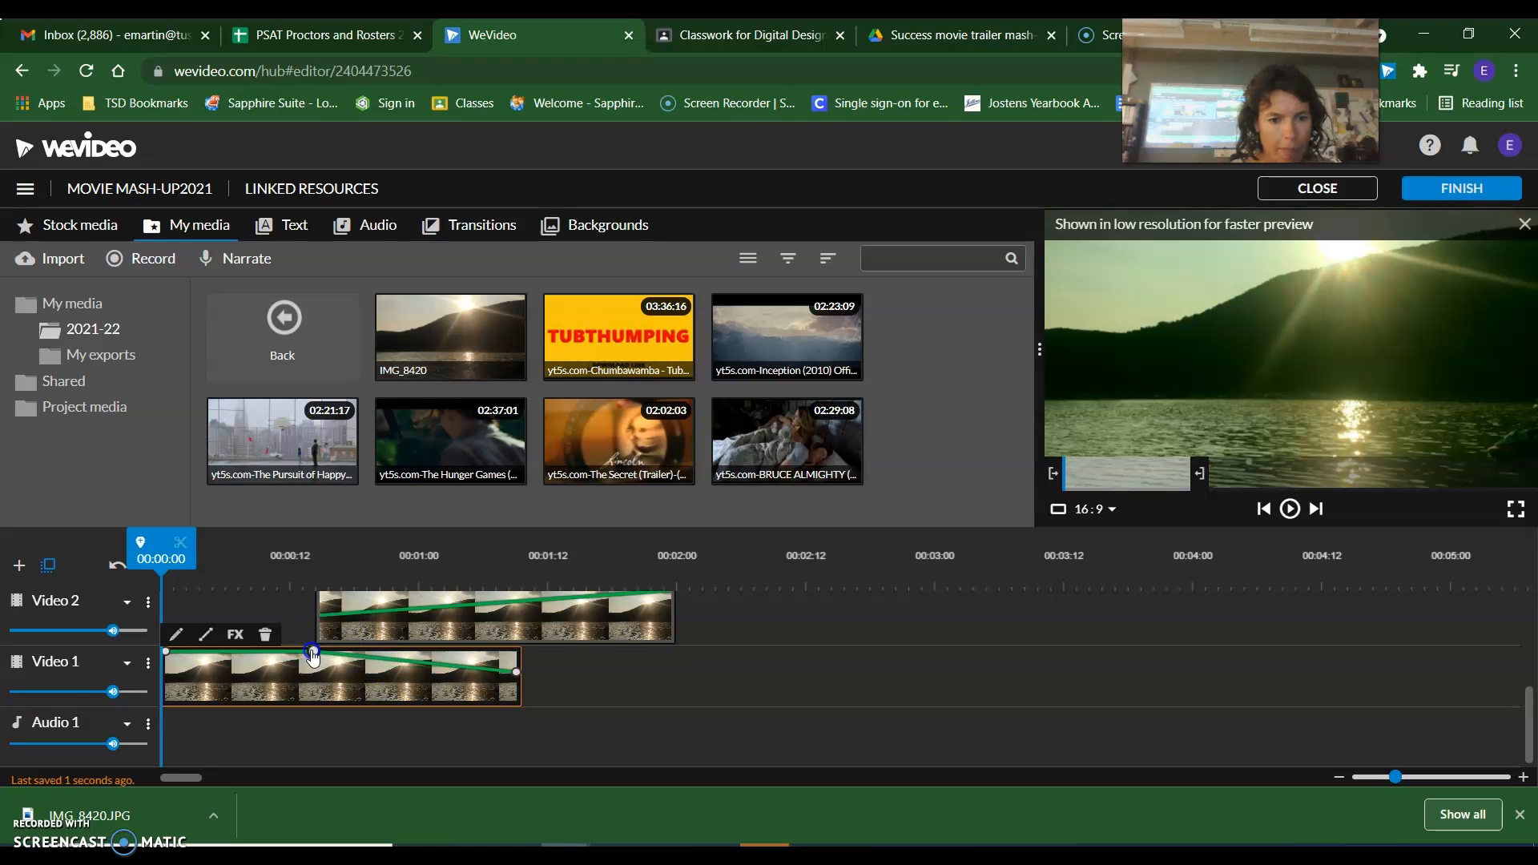
click(225, 572)
drag(223, 565, 129, 564)
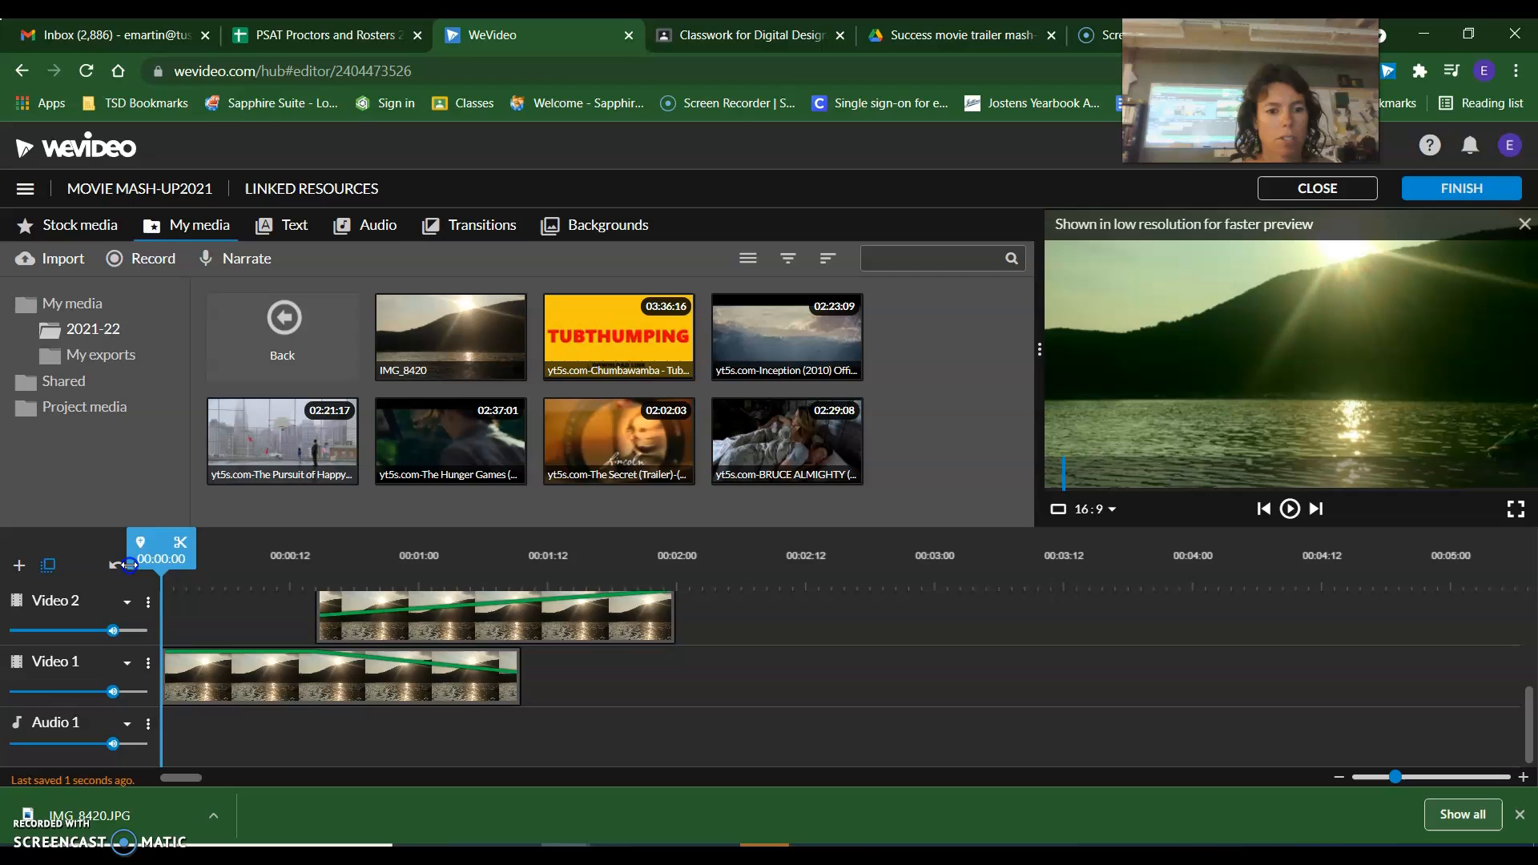
Lower the Video 2 photo's starting opacity, add a full-opacity point near the end of the Video 1 clip, and preview the fade.
click(369, 615)
drag(319, 617, 321, 639)
drag(433, 630, 515, 593)
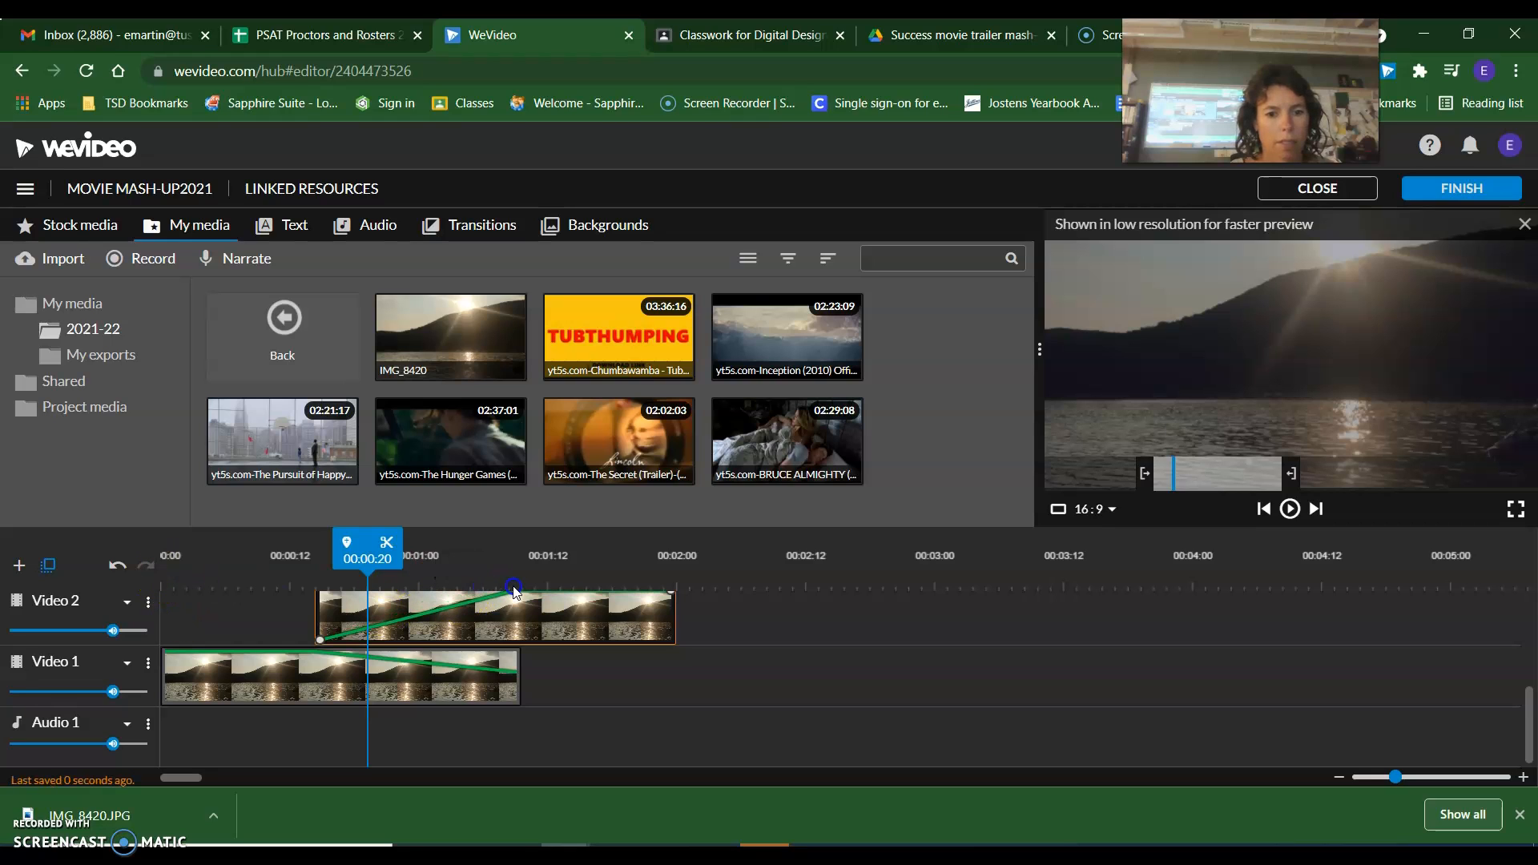
click(194, 576)
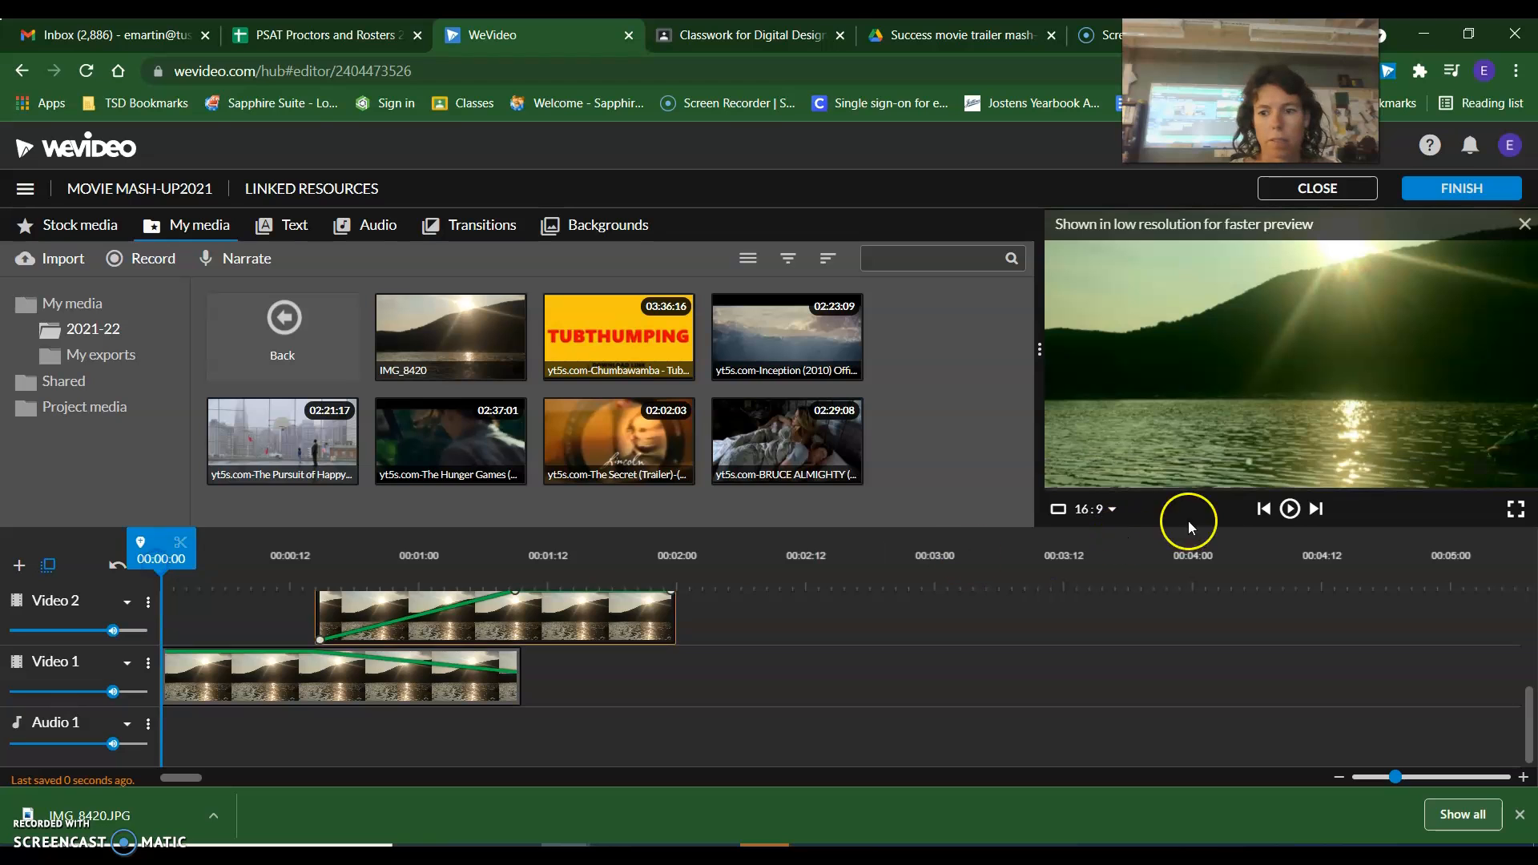
click(1290, 509)
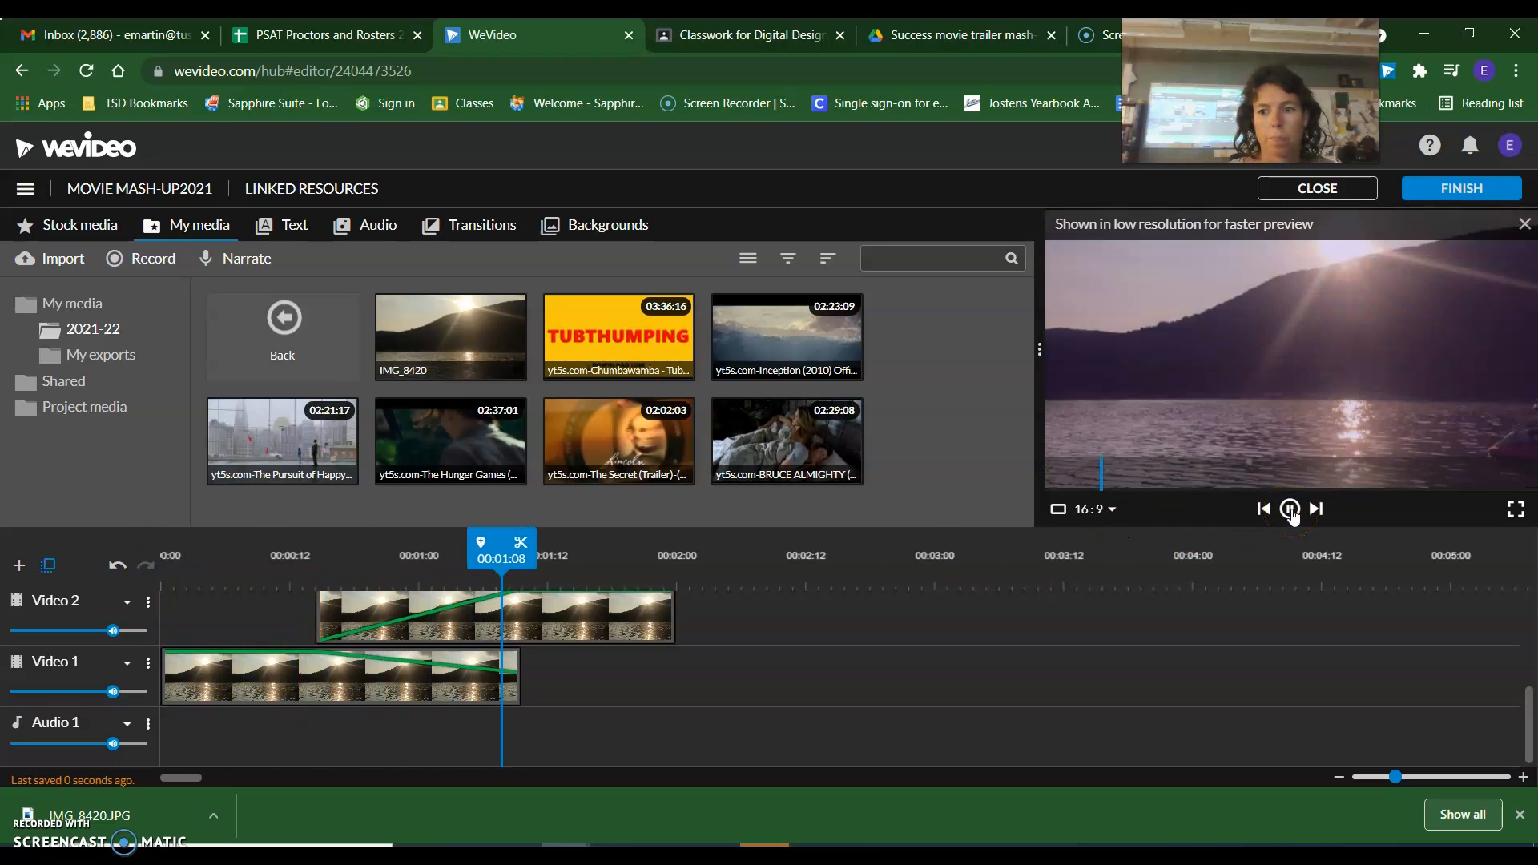
click(1292, 513)
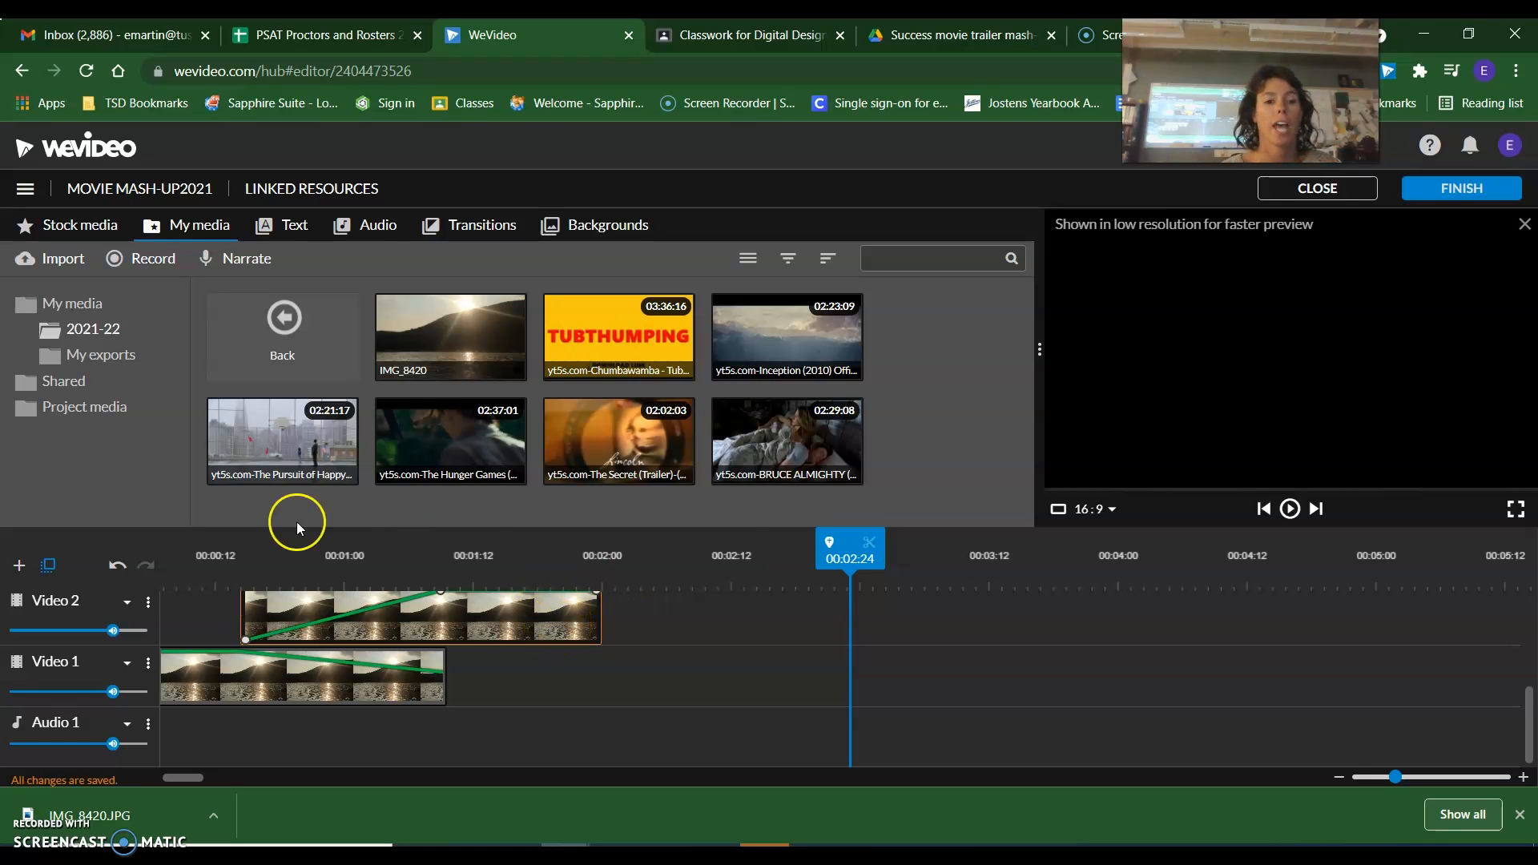
click(423, 630)
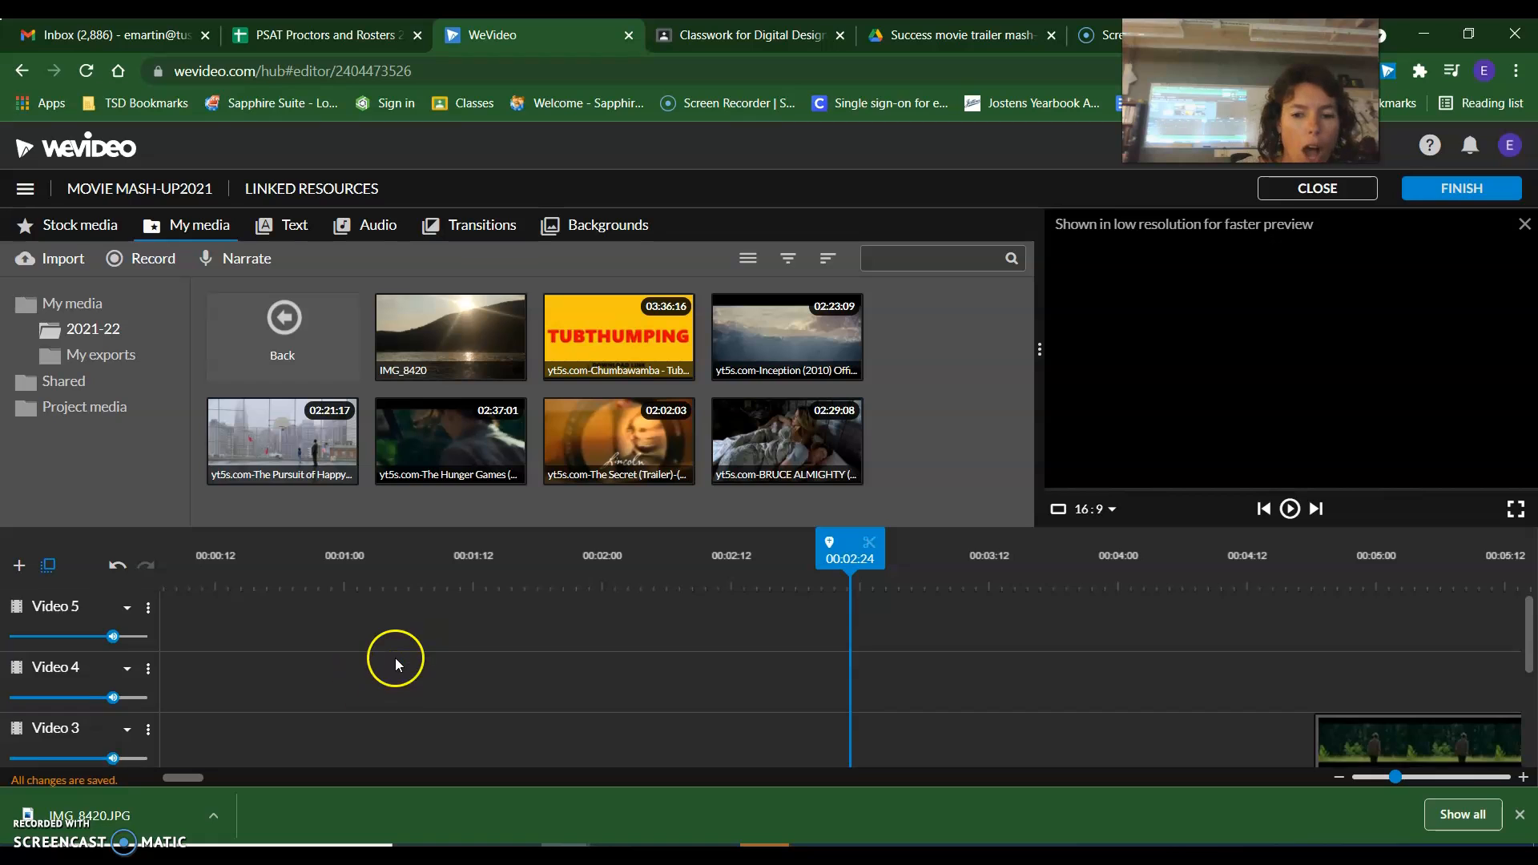
Examine the Video 2 photo's color and color keying settings, then return to the timeline.
double_click(387, 630)
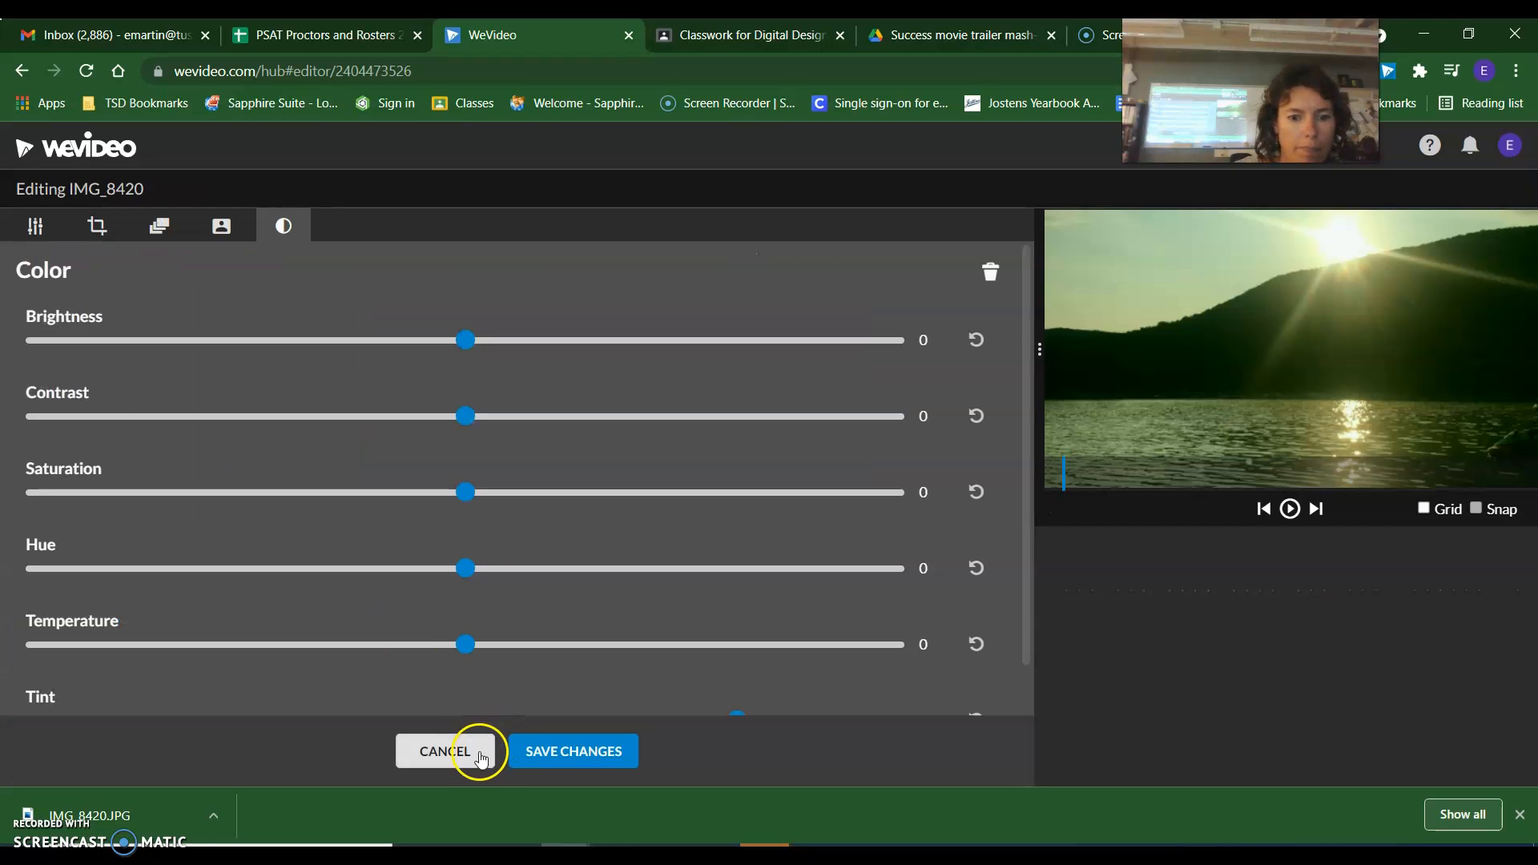
click(223, 228)
click(542, 748)
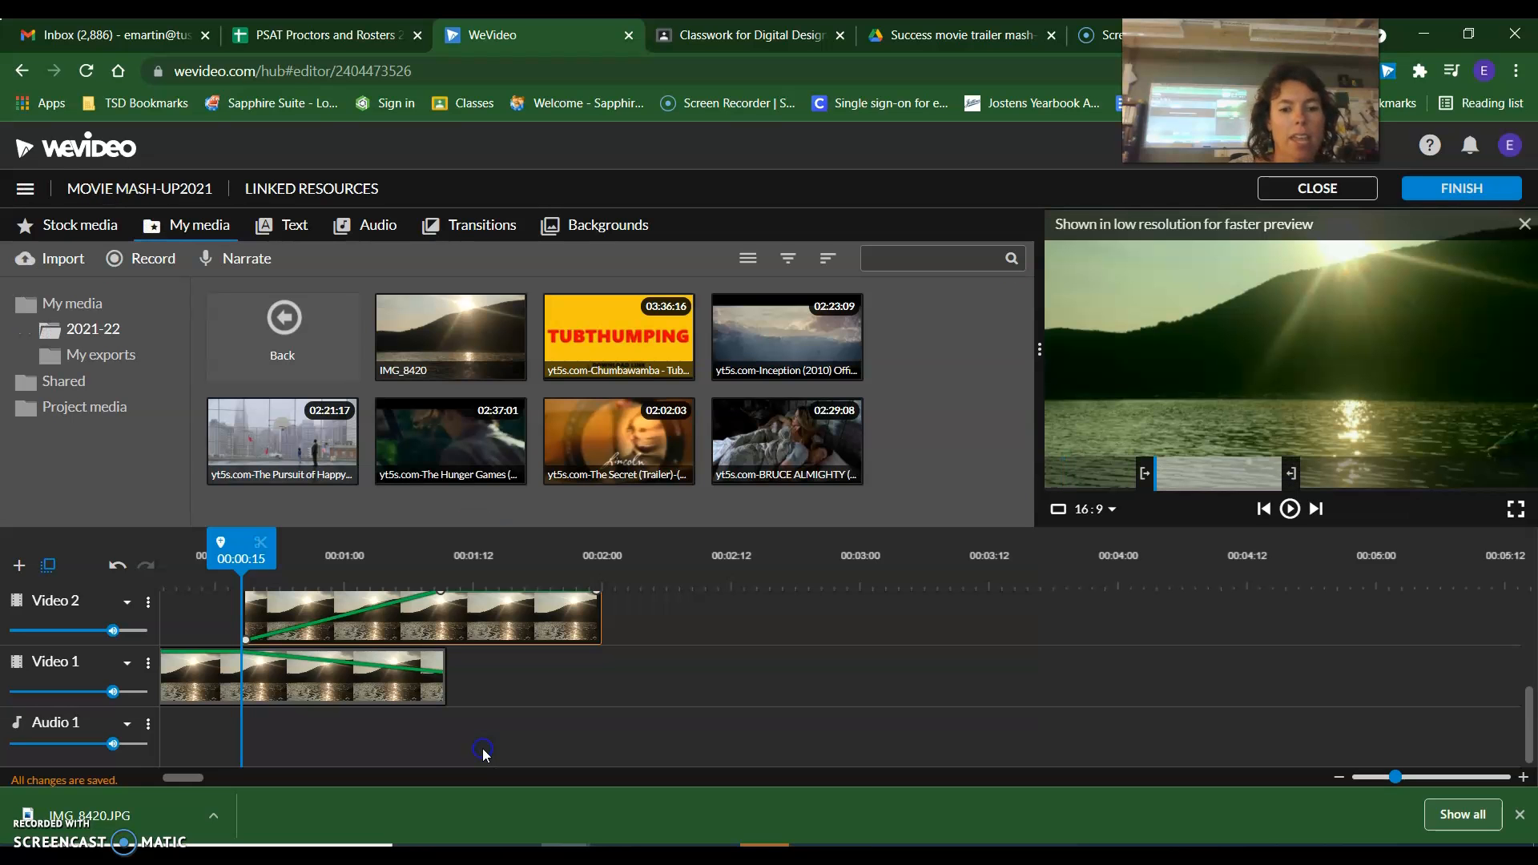
Try the Cross dissolve transition at the start of the Video 2 photo, preview it from the beginning, and undo it.
click(355, 684)
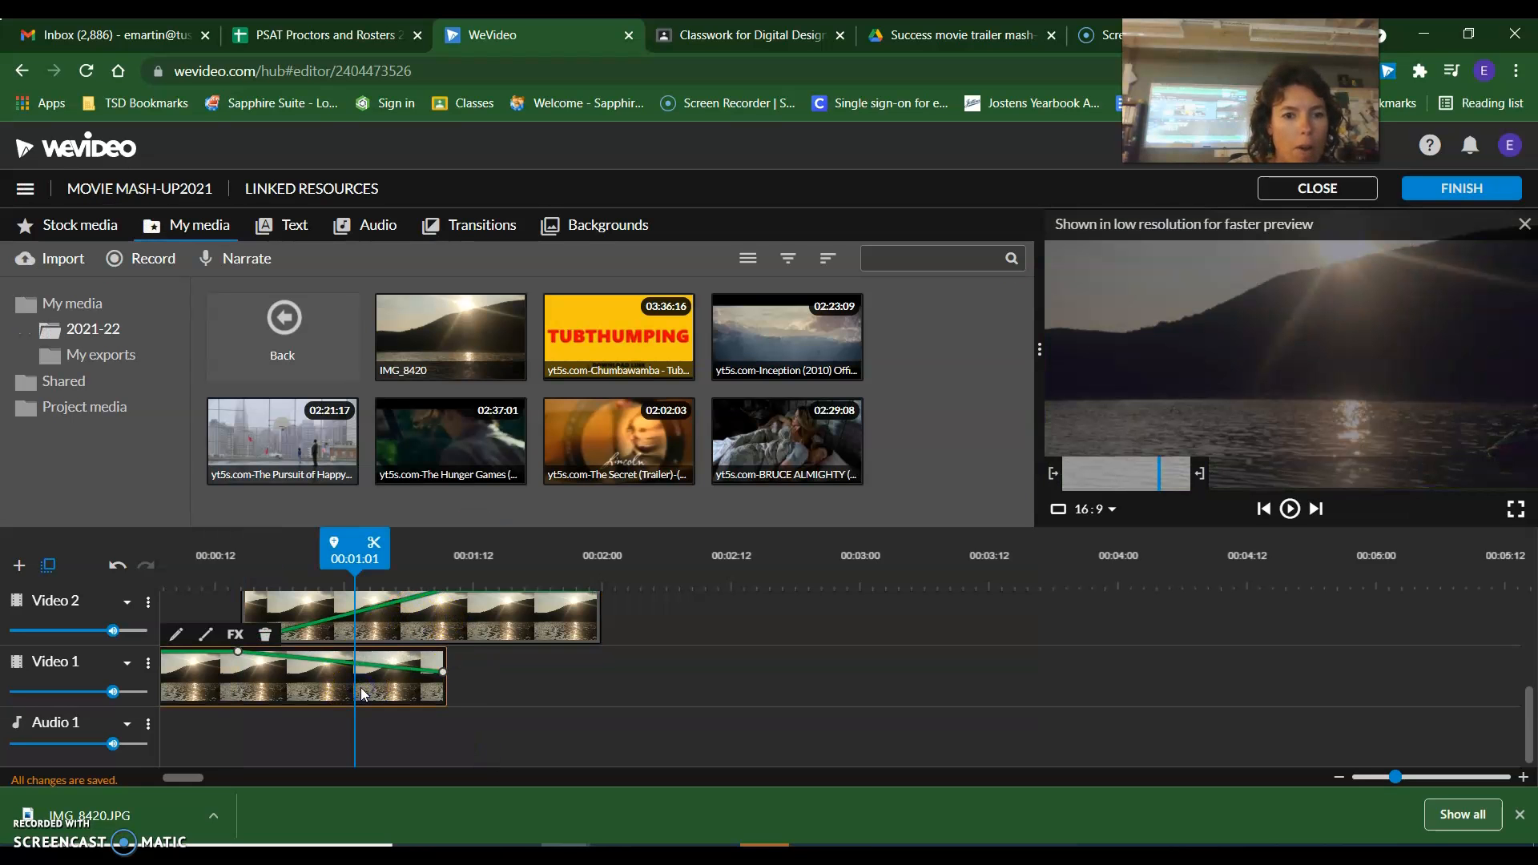
click(483, 231)
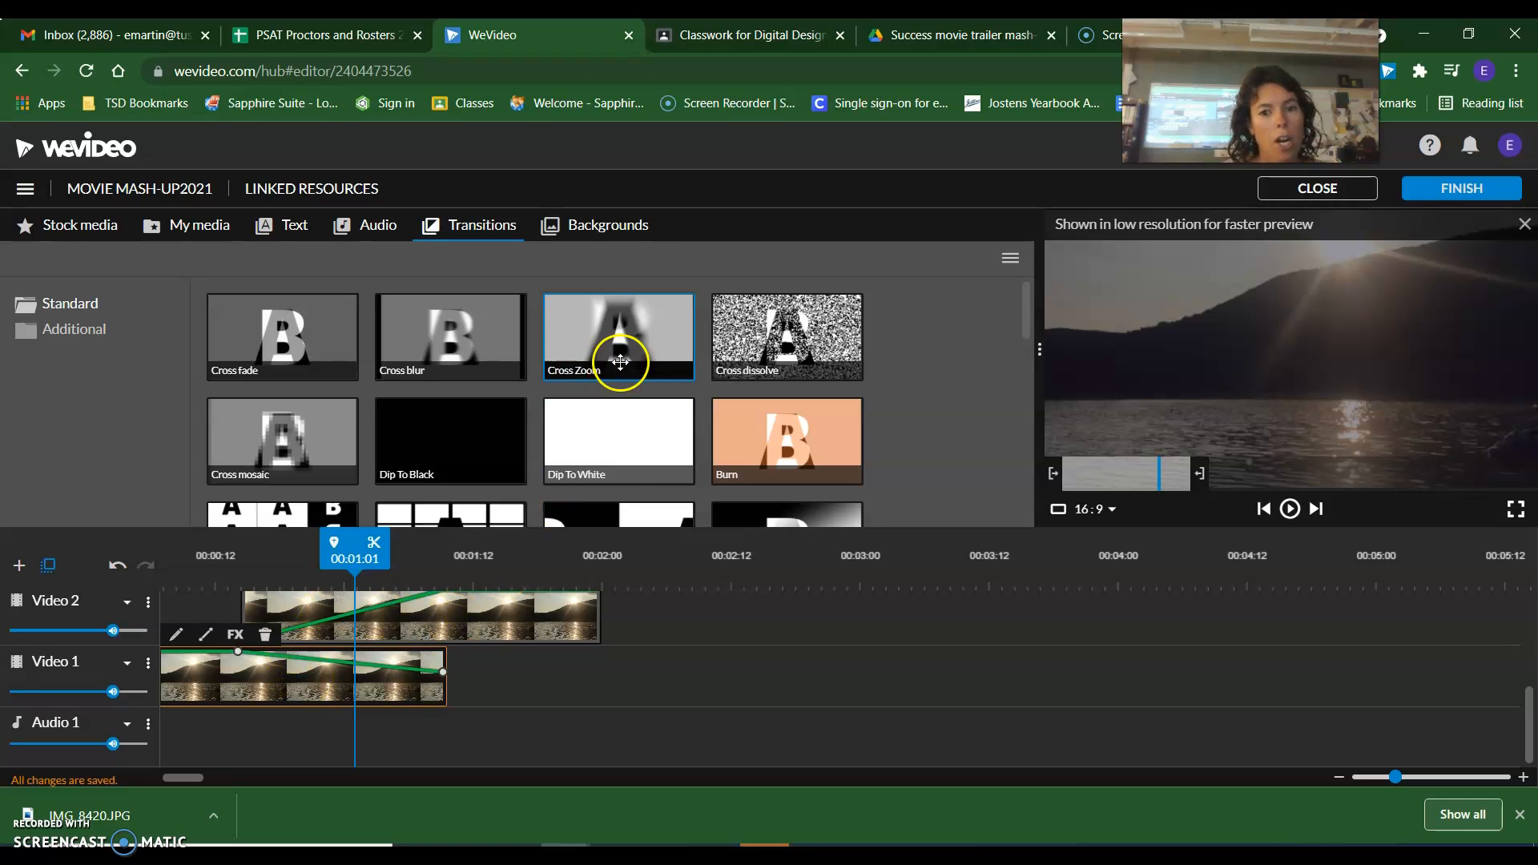
drag(748, 347, 277, 621)
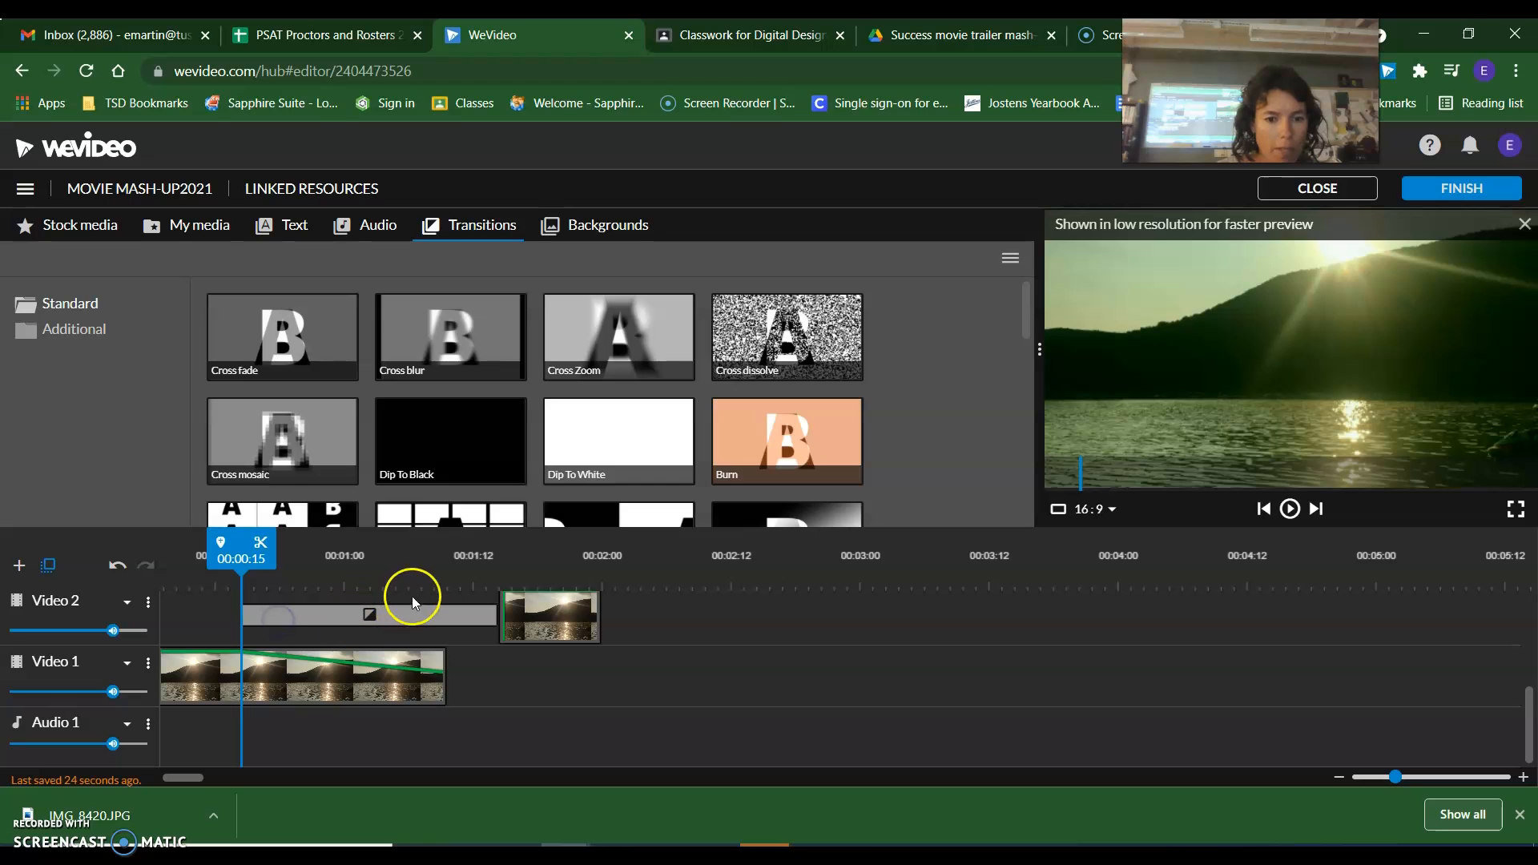
drag(240, 563, 171, 563)
click(1290, 510)
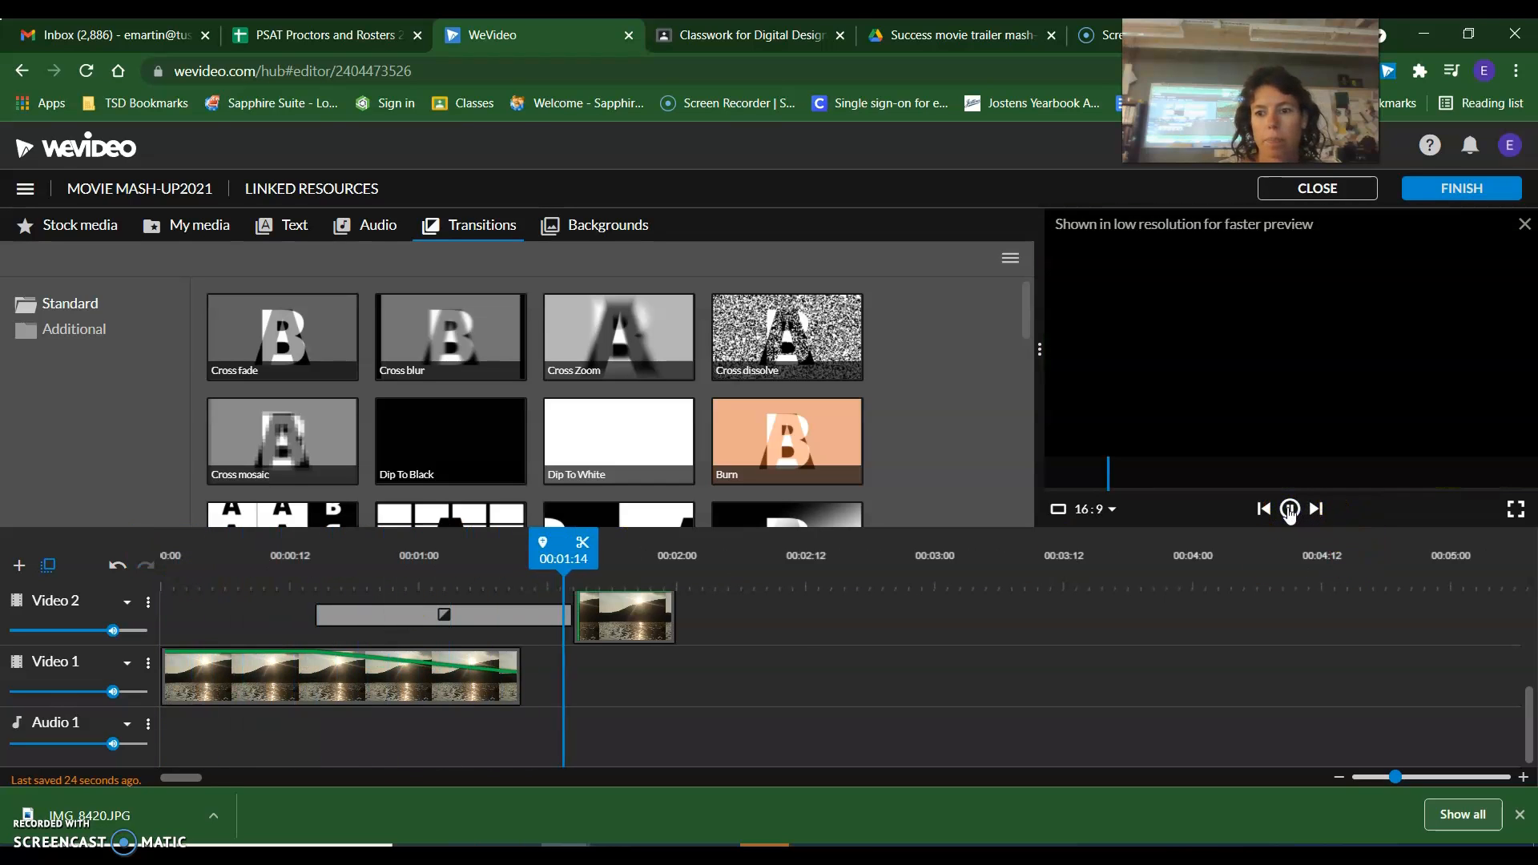
click(1289, 509)
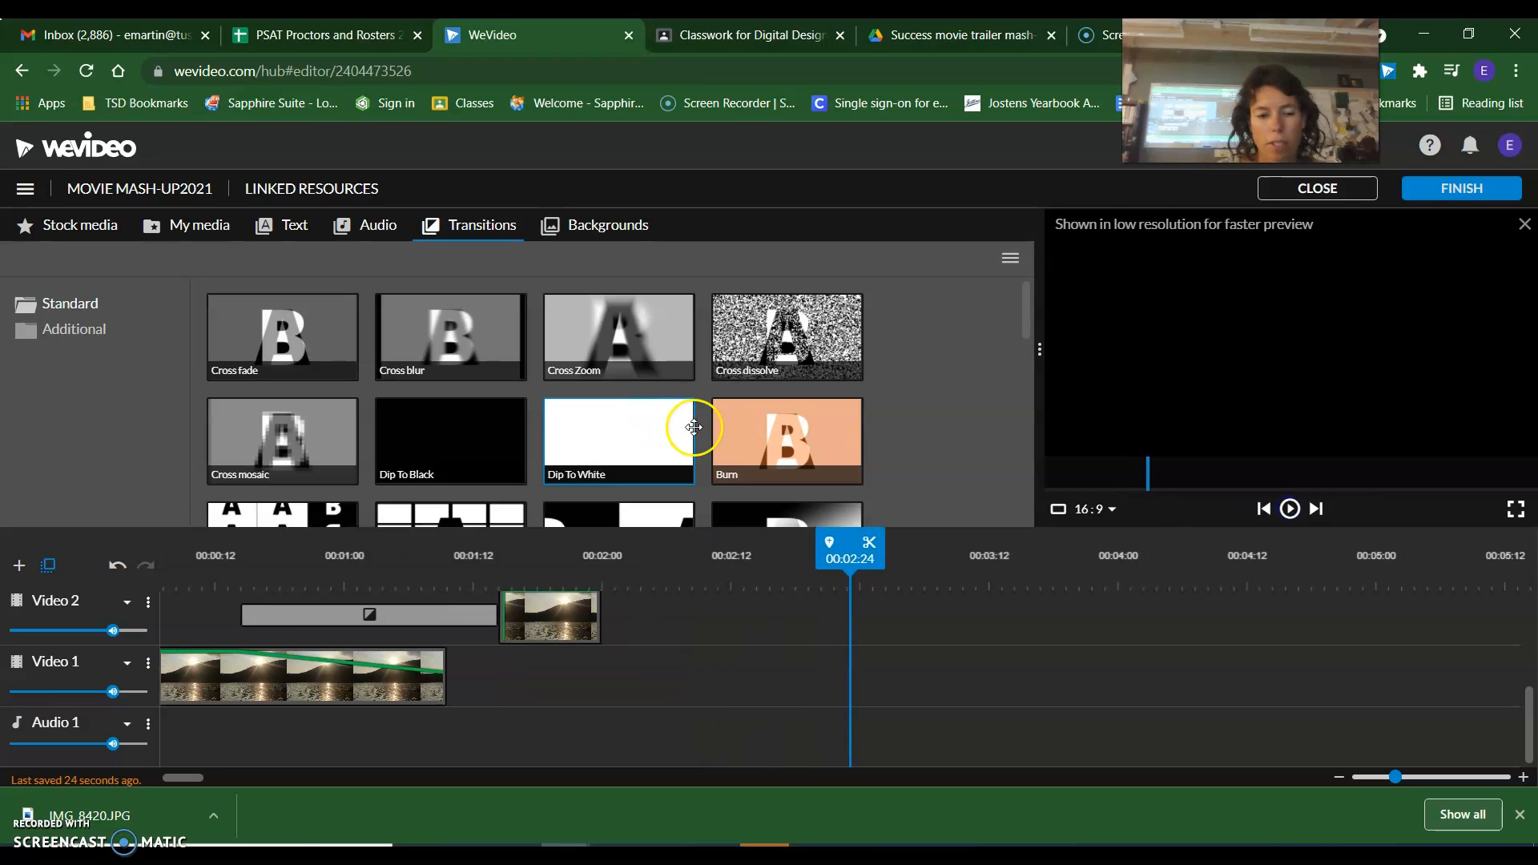
click(775, 367)
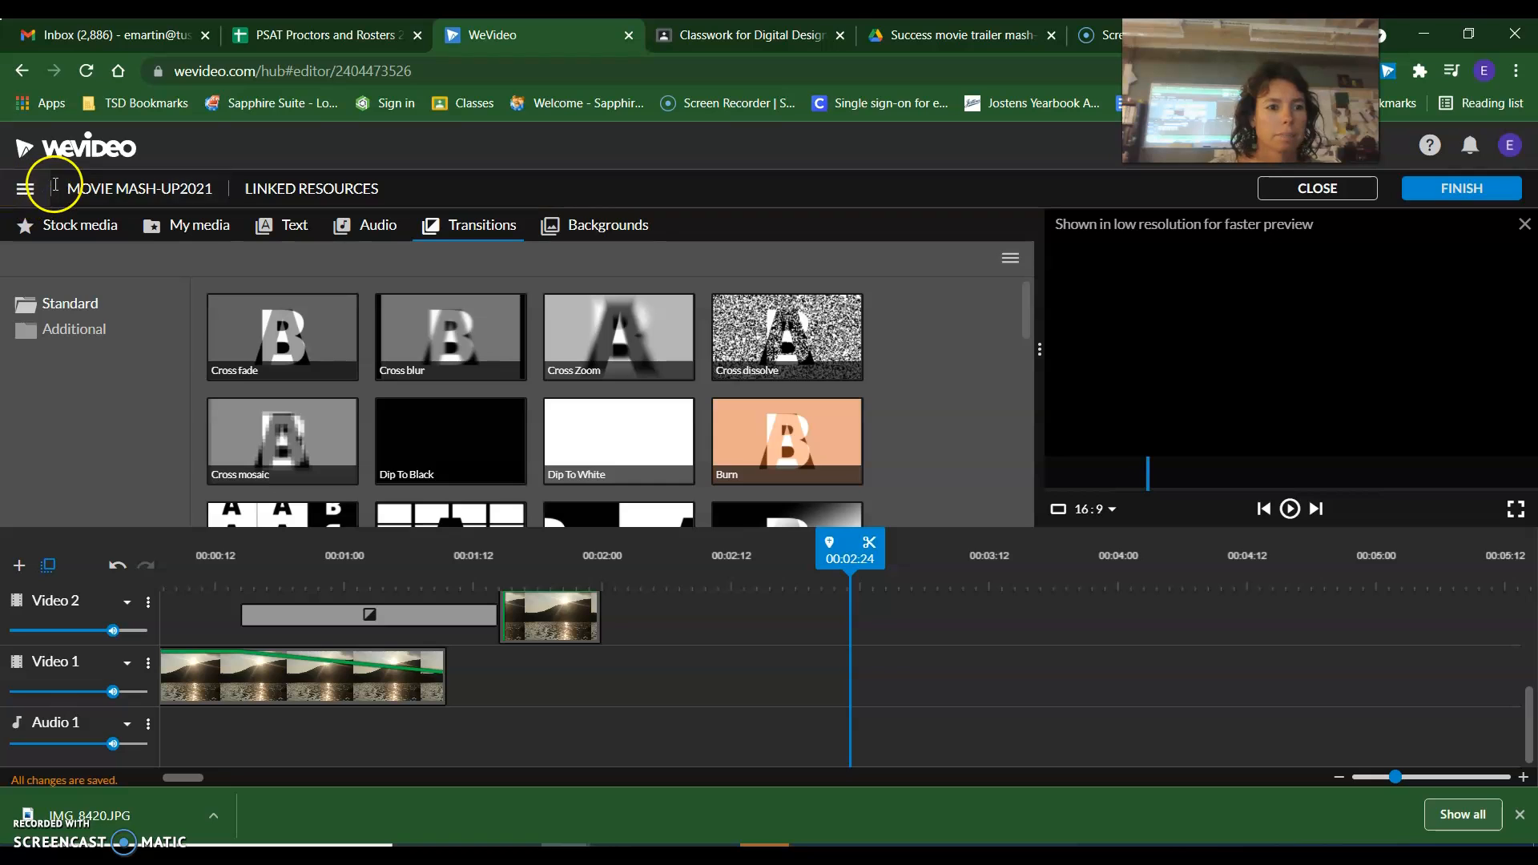
key(ctrl+z)
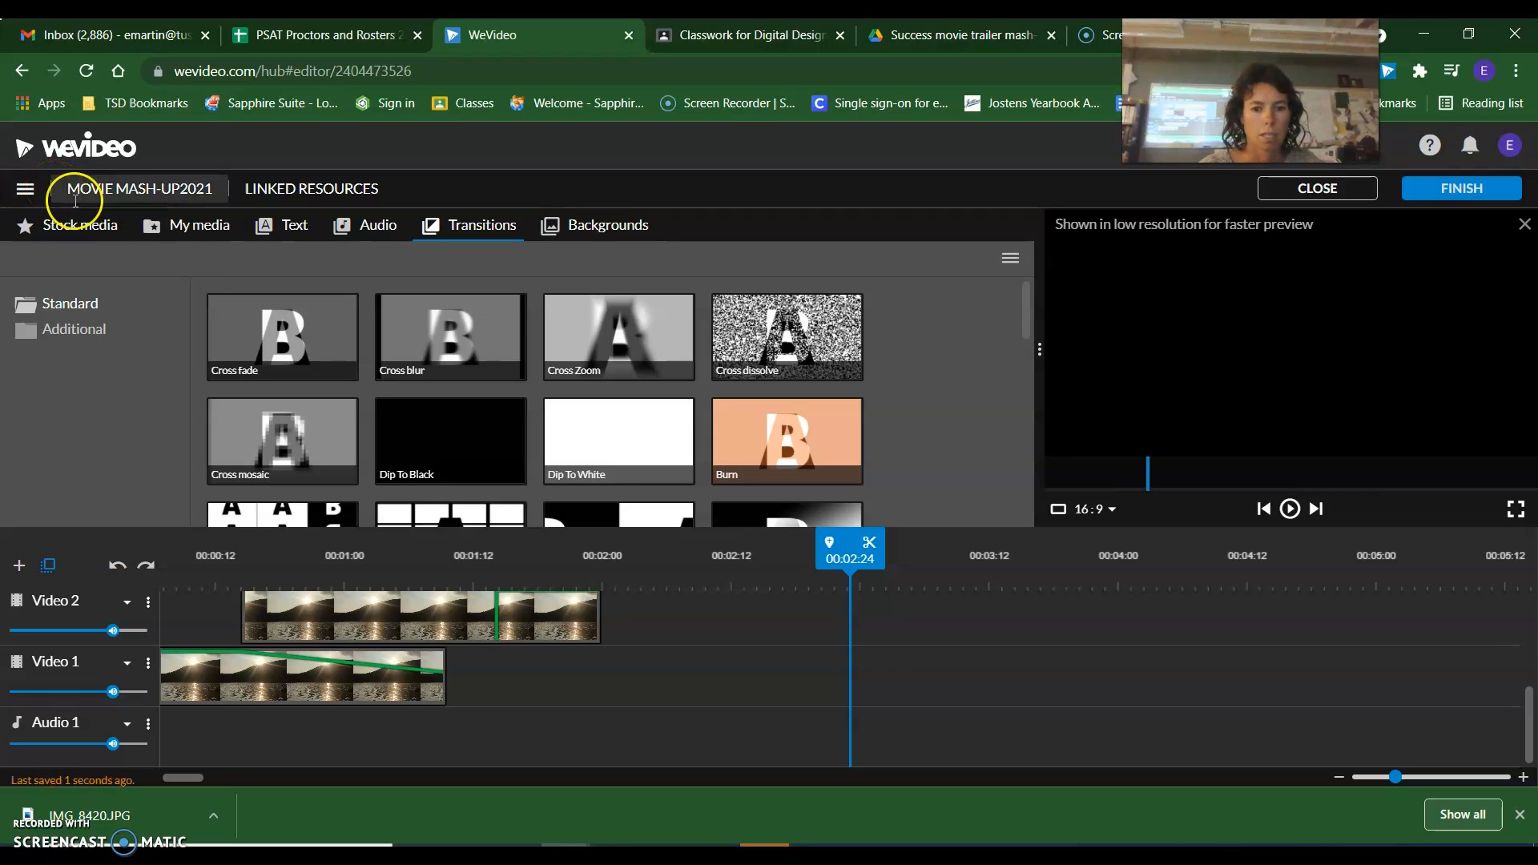
Add the 3d-tile horizontal transition to the start of the Video 2 photo and set its duration to 0.5 s.
scroll(629, 464, down, 3)
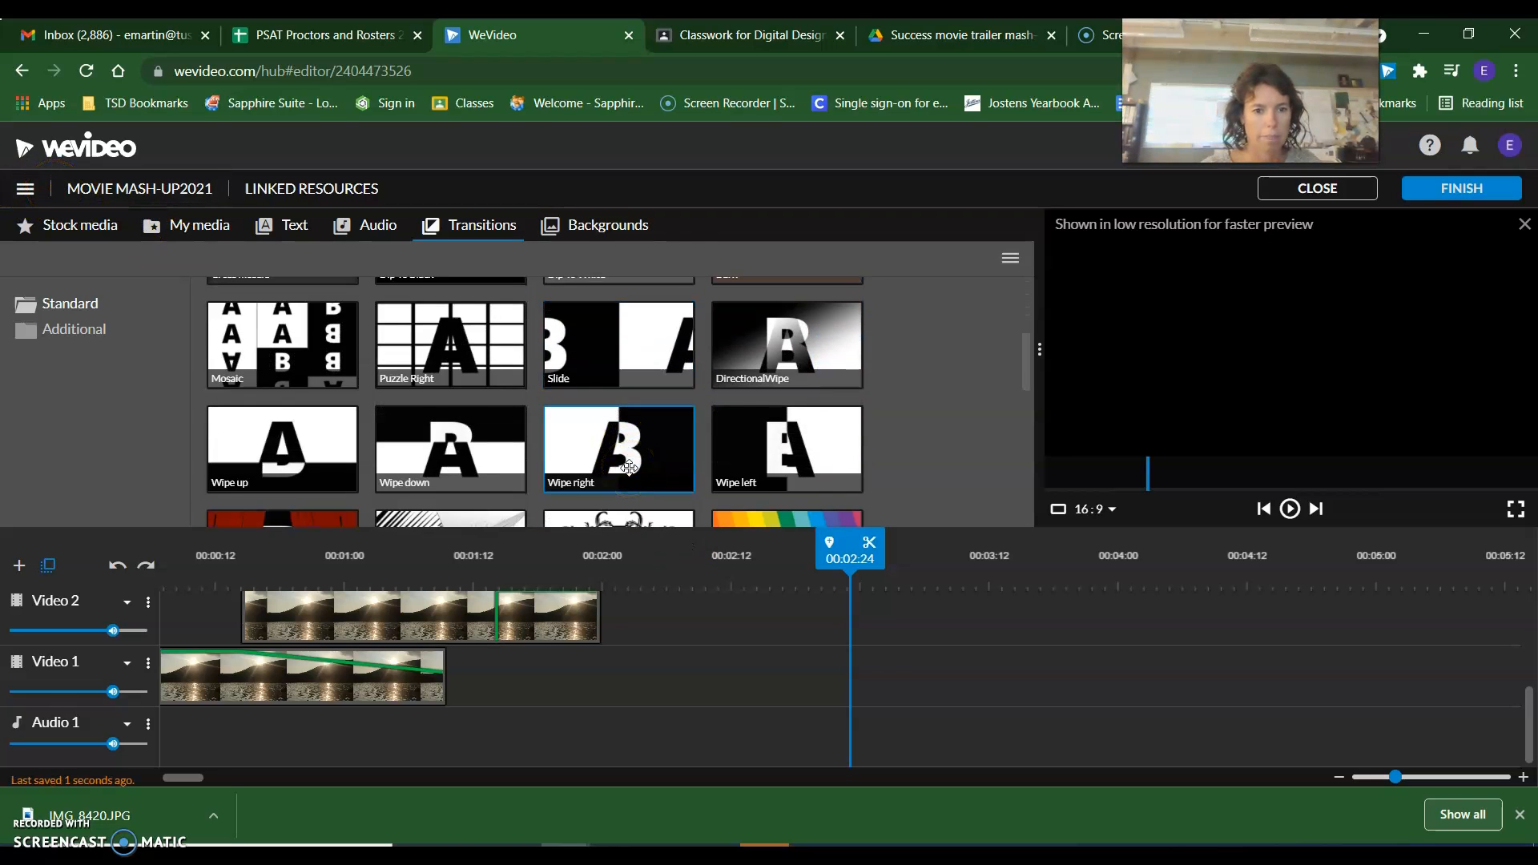
scroll(629, 467, down, 2)
scroll(629, 467, down, 2)
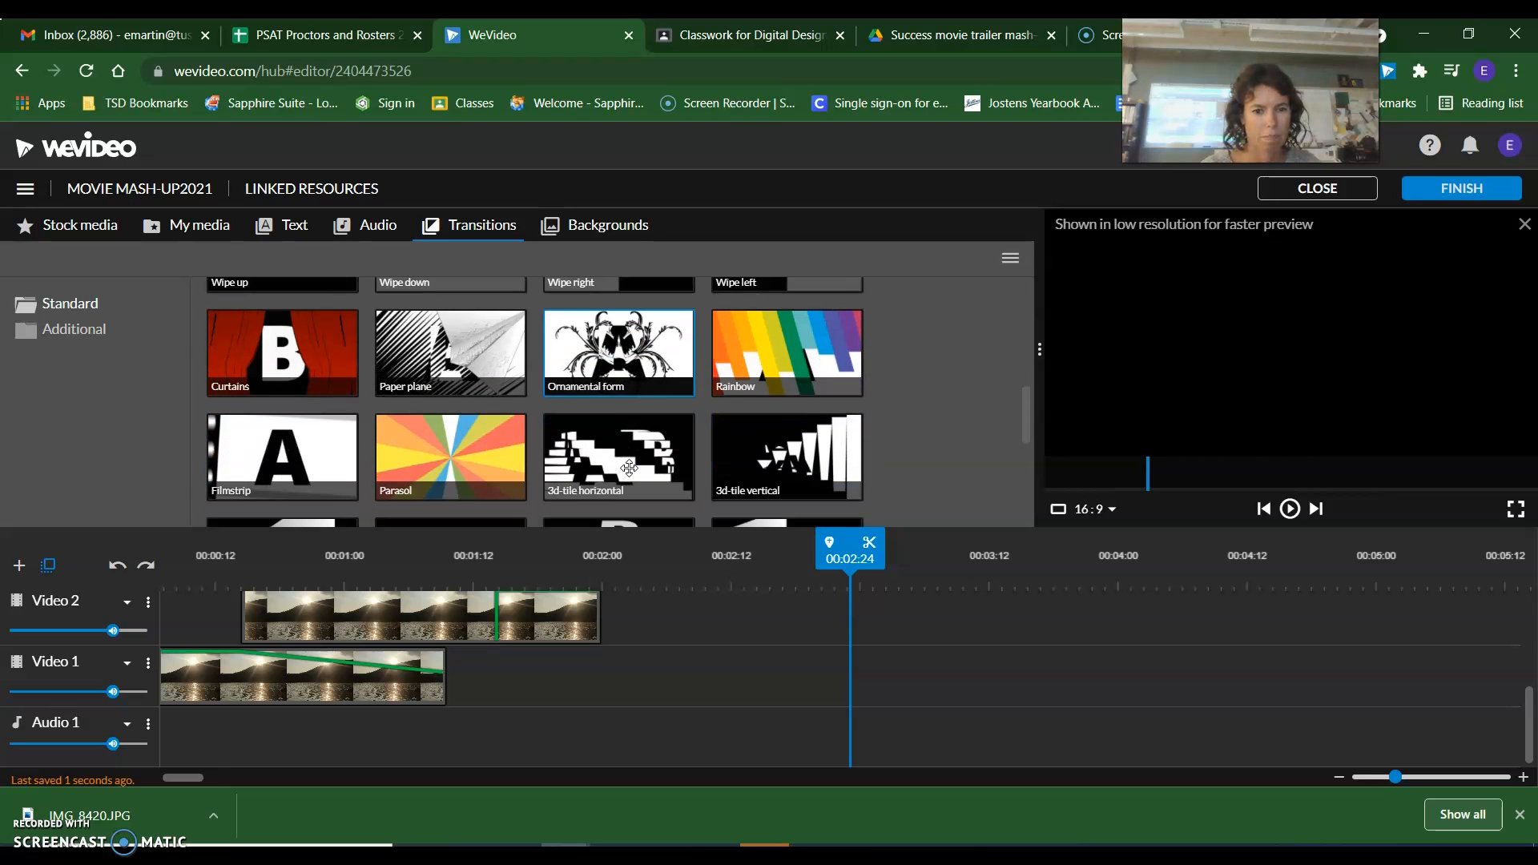
scroll(629, 467, down, 3)
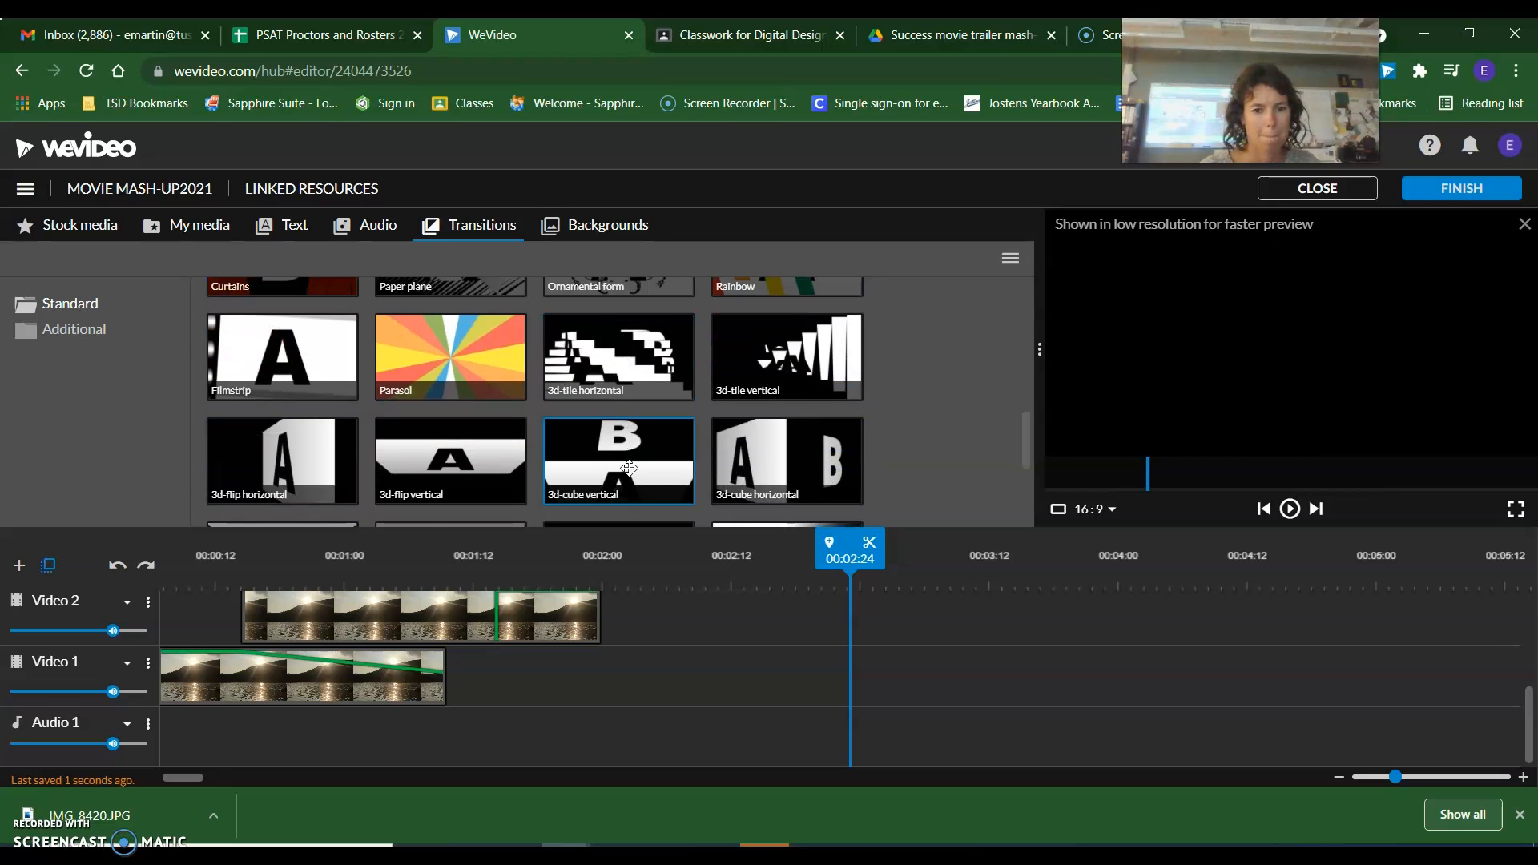
scroll(629, 467, up, 1)
drag(629, 467, 532, 627)
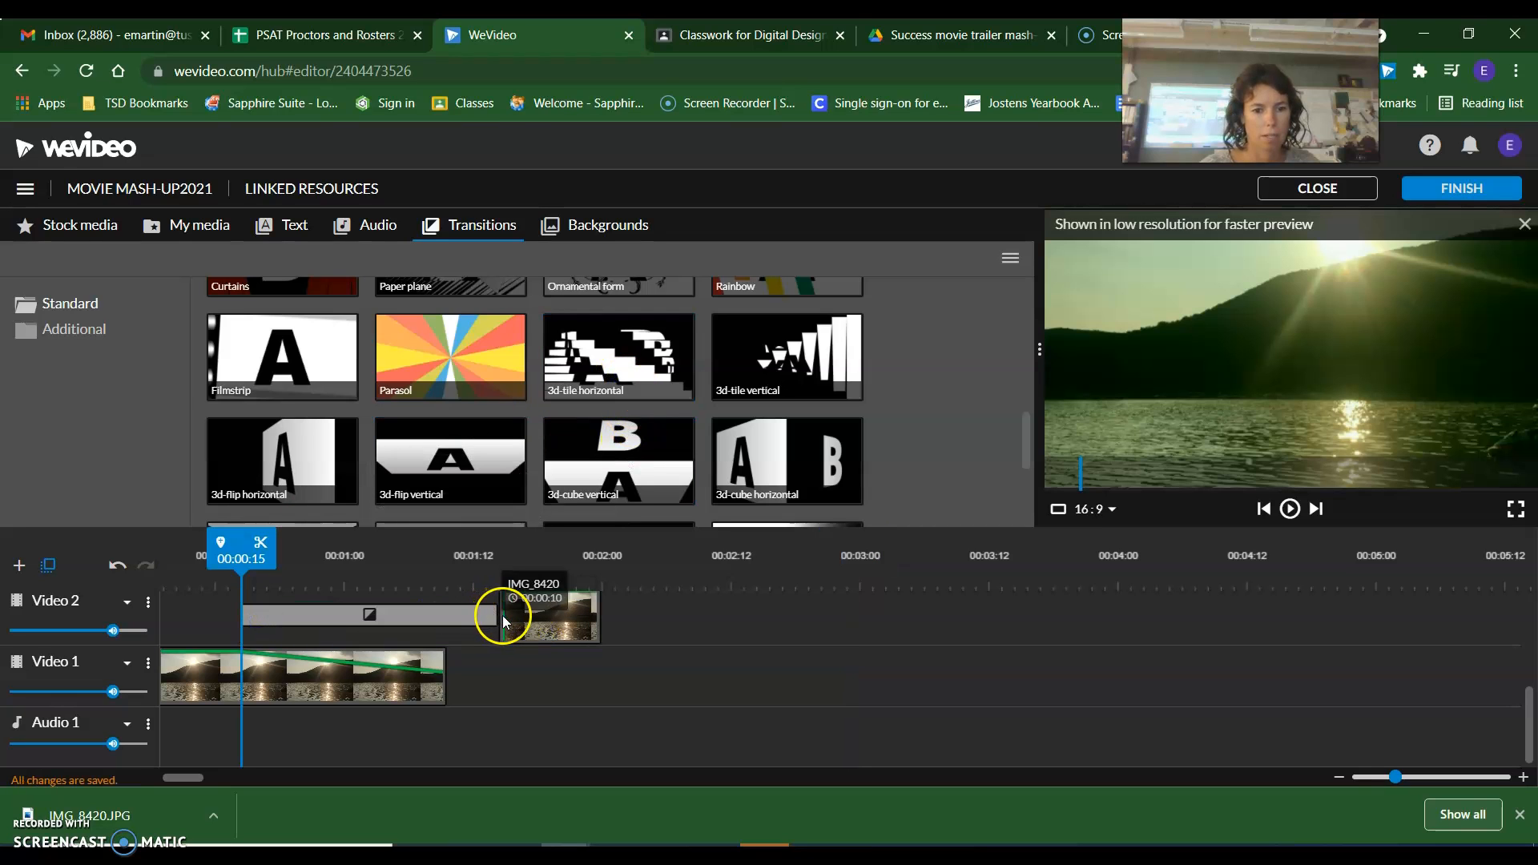
click(491, 617)
click(492, 617)
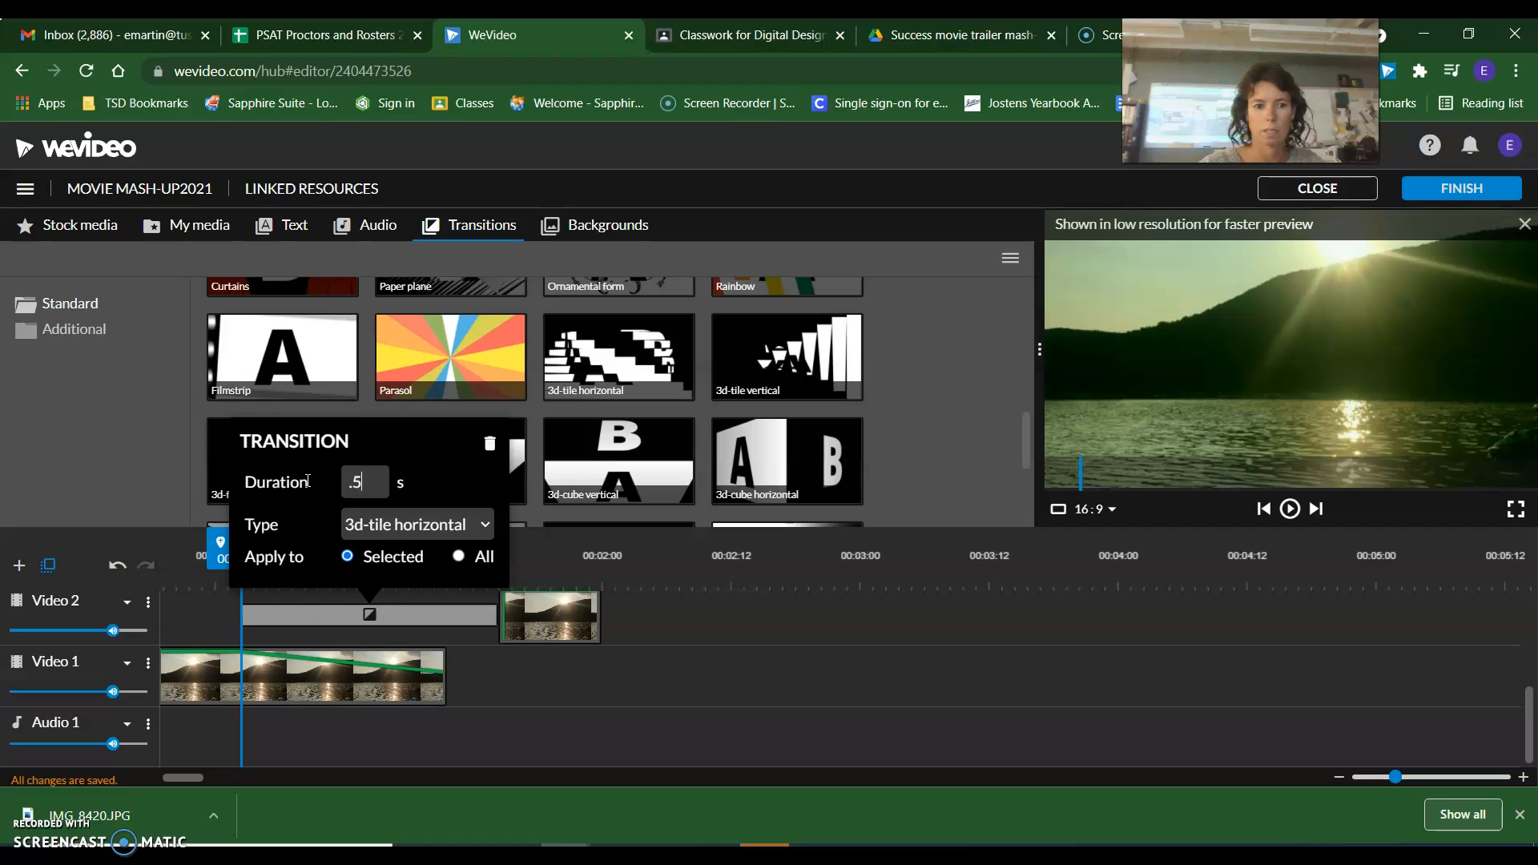
key(Return)
Preview the 3d-tile horizontal transition from the timeline start and delete it from the Video 2 track.
drag(257, 556, 161, 556)
click(1284, 506)
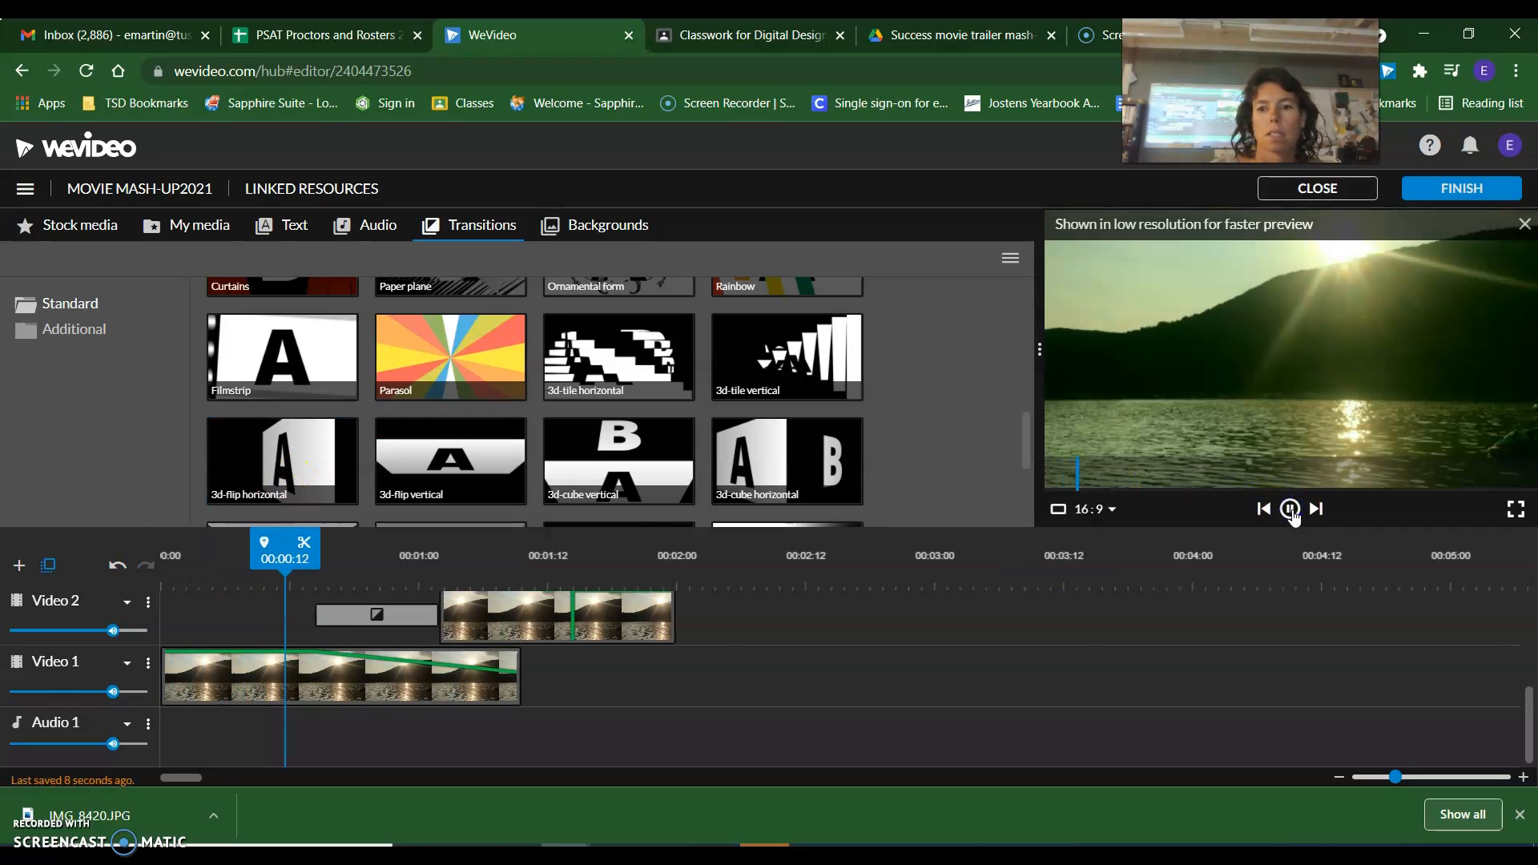
click(1291, 510)
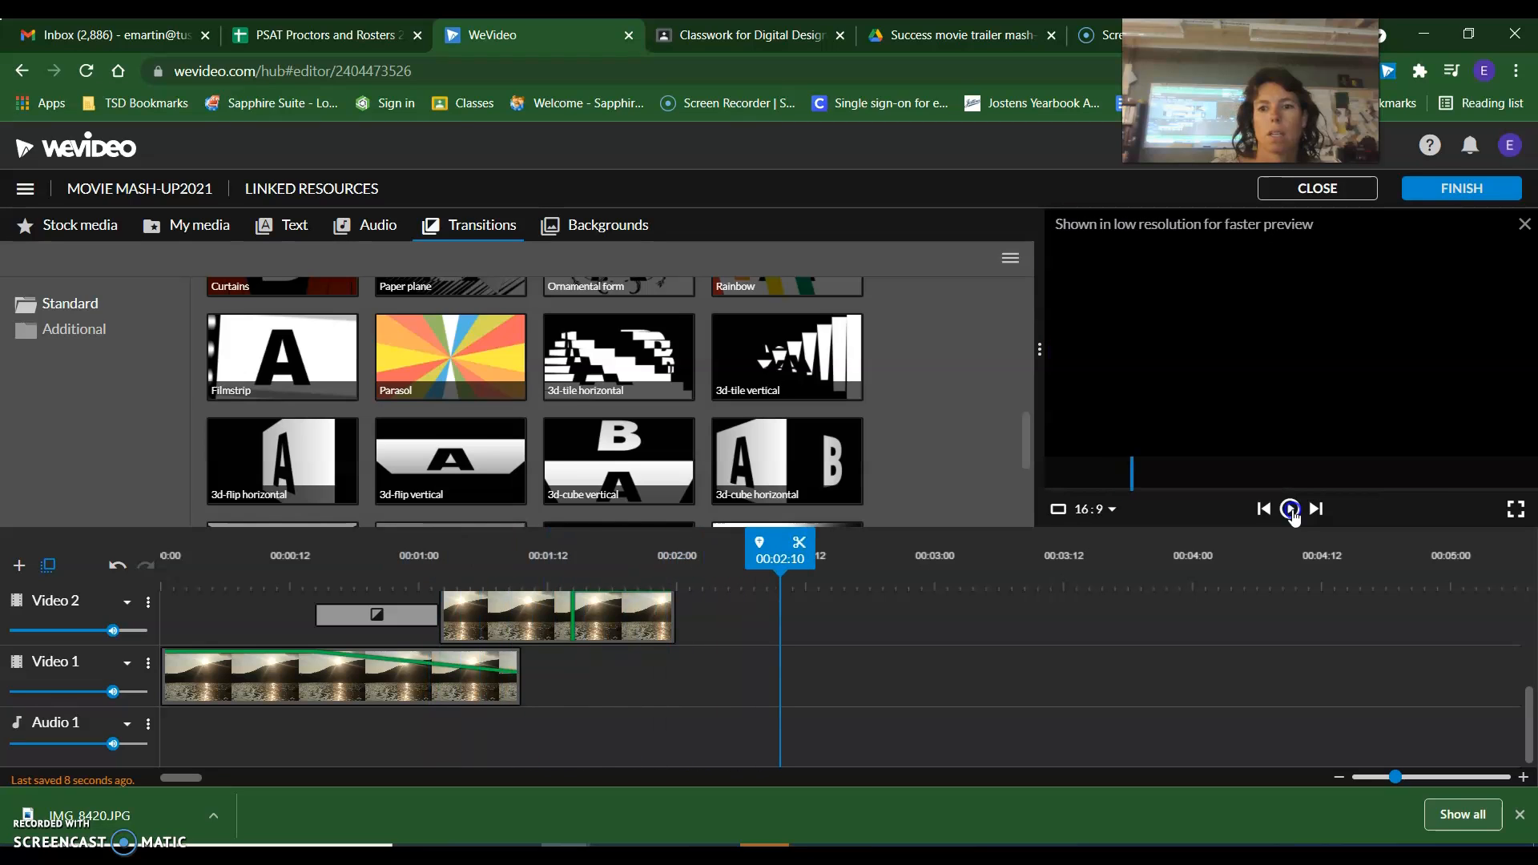
click(355, 612)
key(Delete)
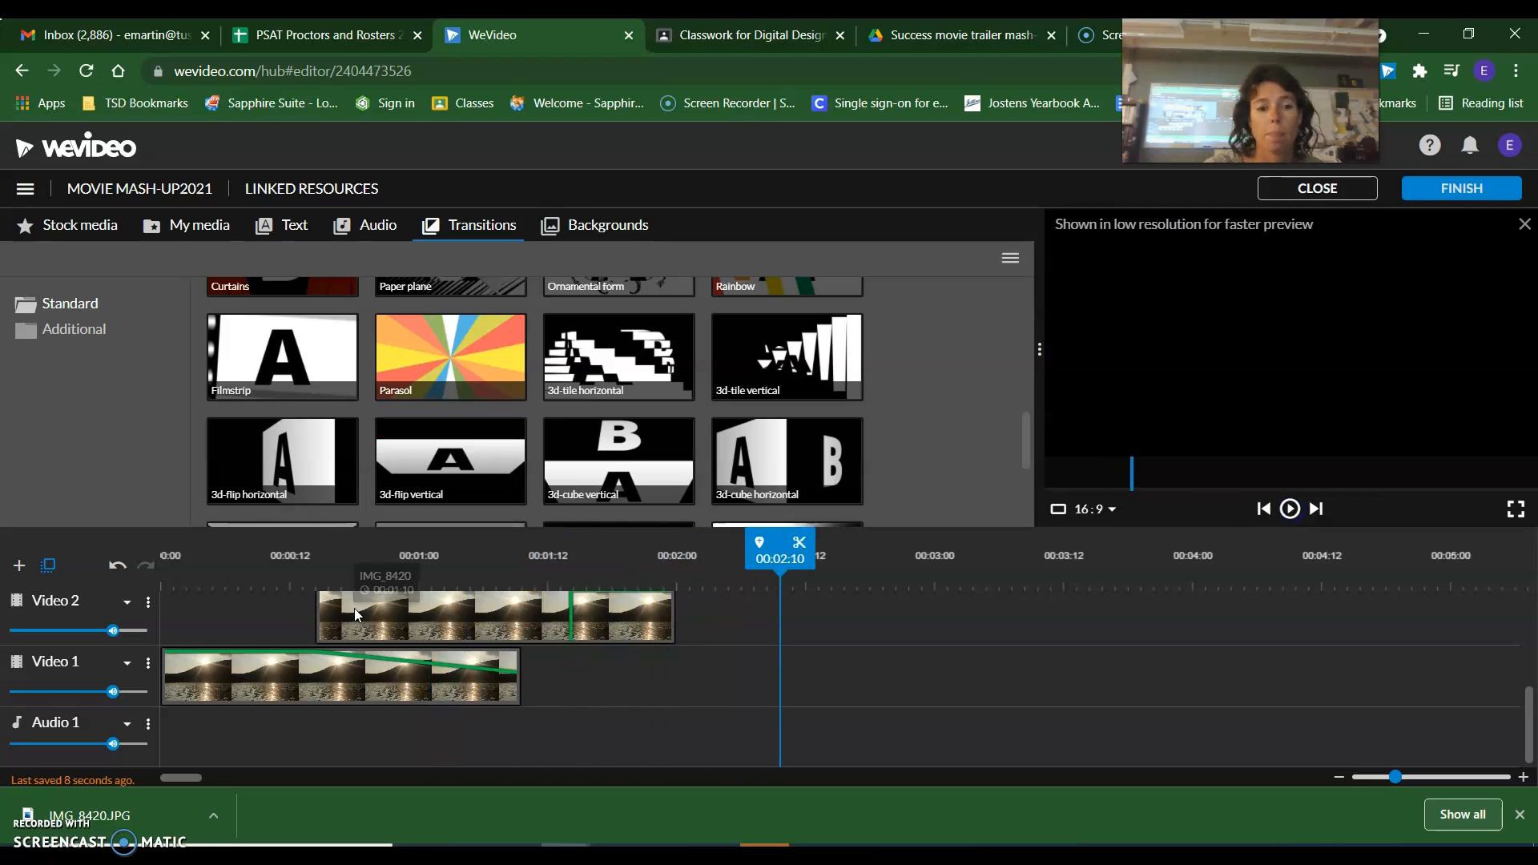
Rebuild the Video 2 photo's rising opacity ramp with a near-zero starting point and preview the fade.
scroll(564, 633, up, 2)
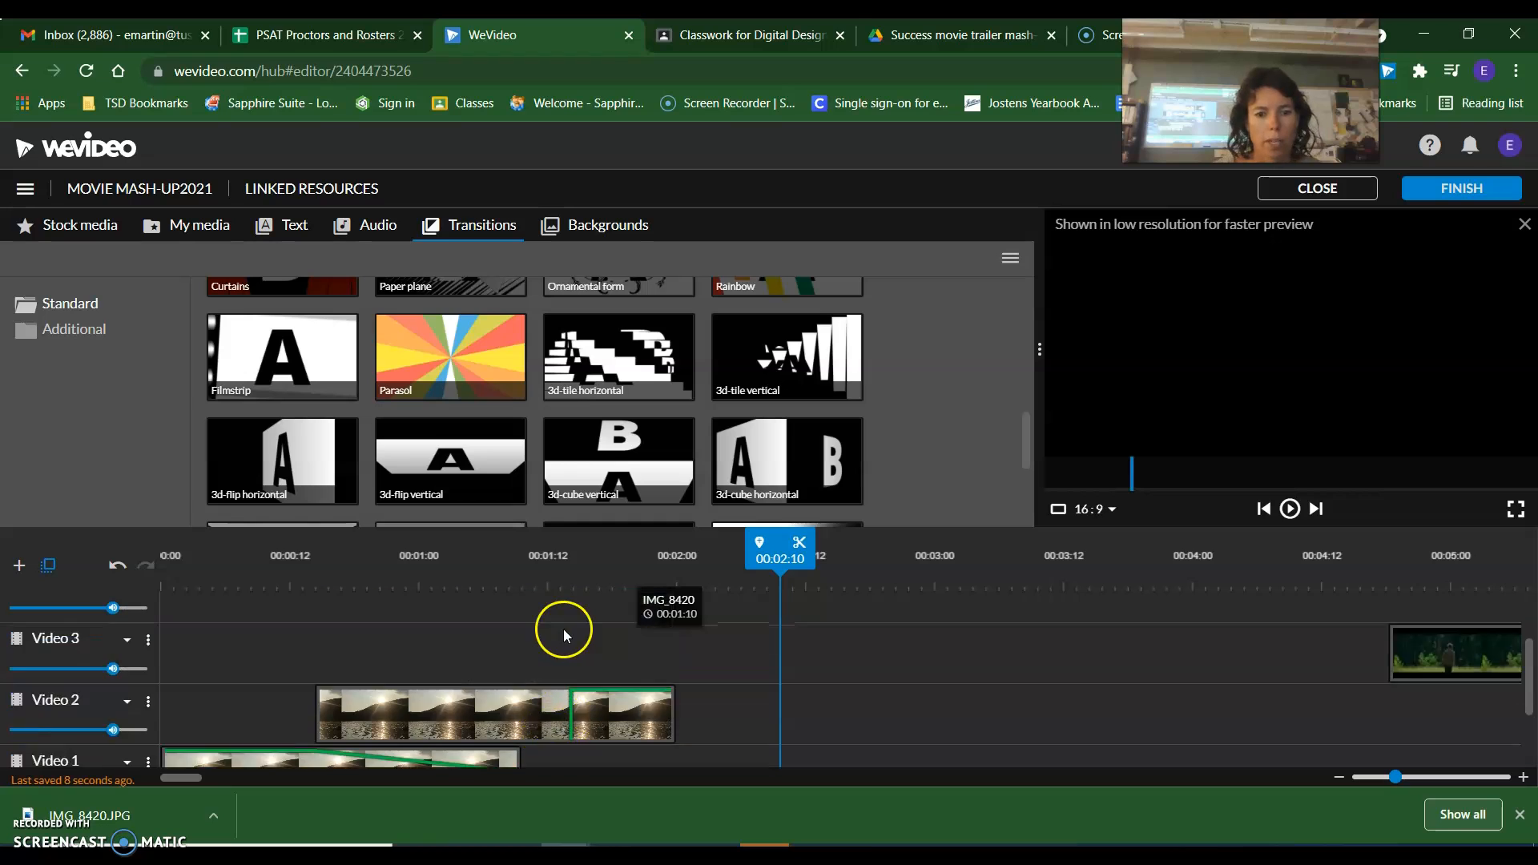
scroll(557, 669, down, 2)
double_click(546, 608)
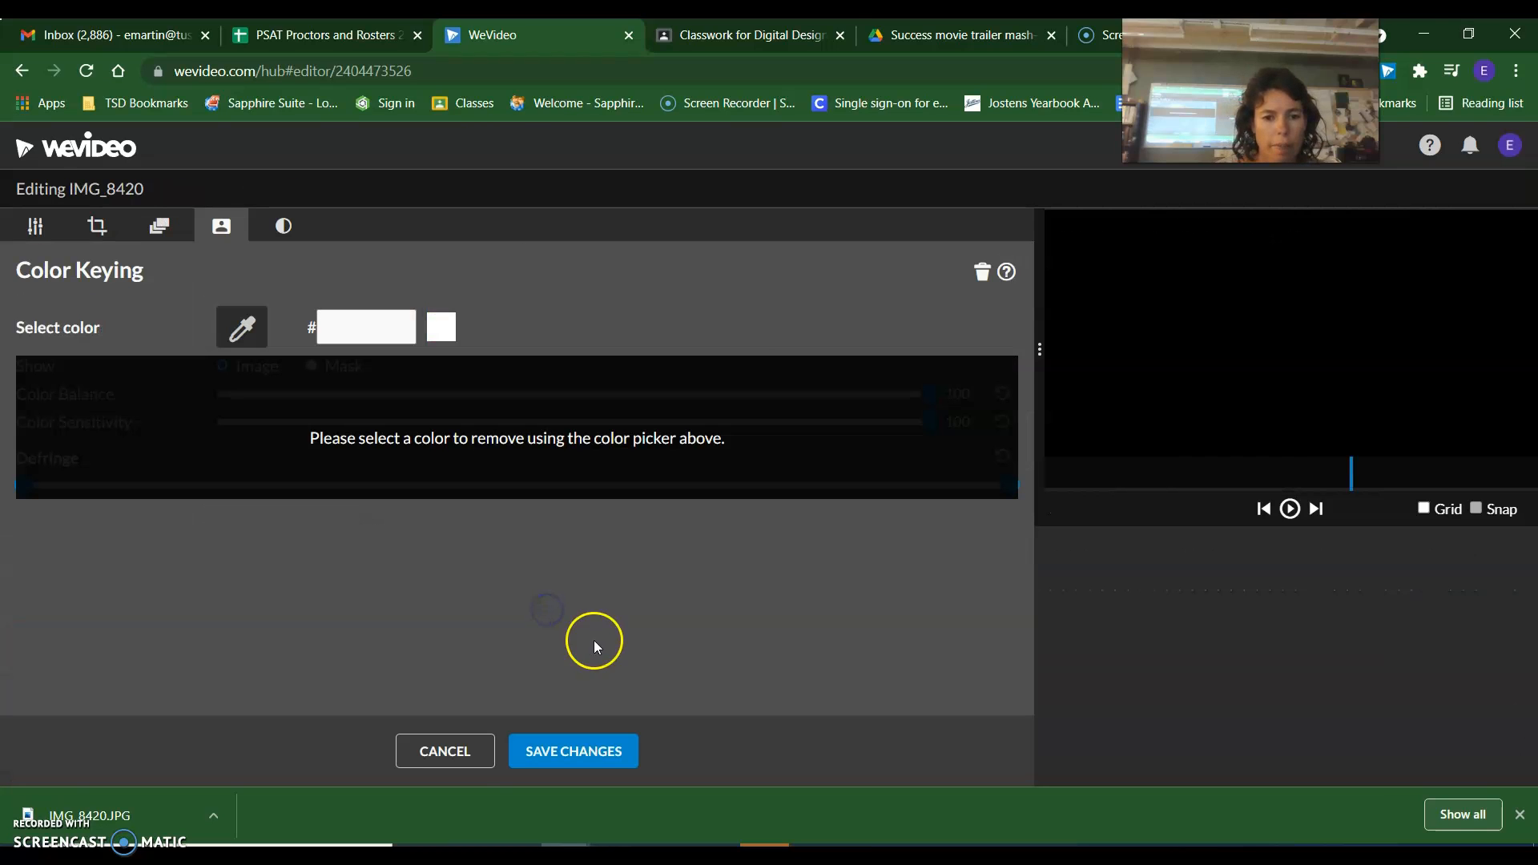
click(472, 760)
drag(519, 636, 447, 615)
click(305, 571)
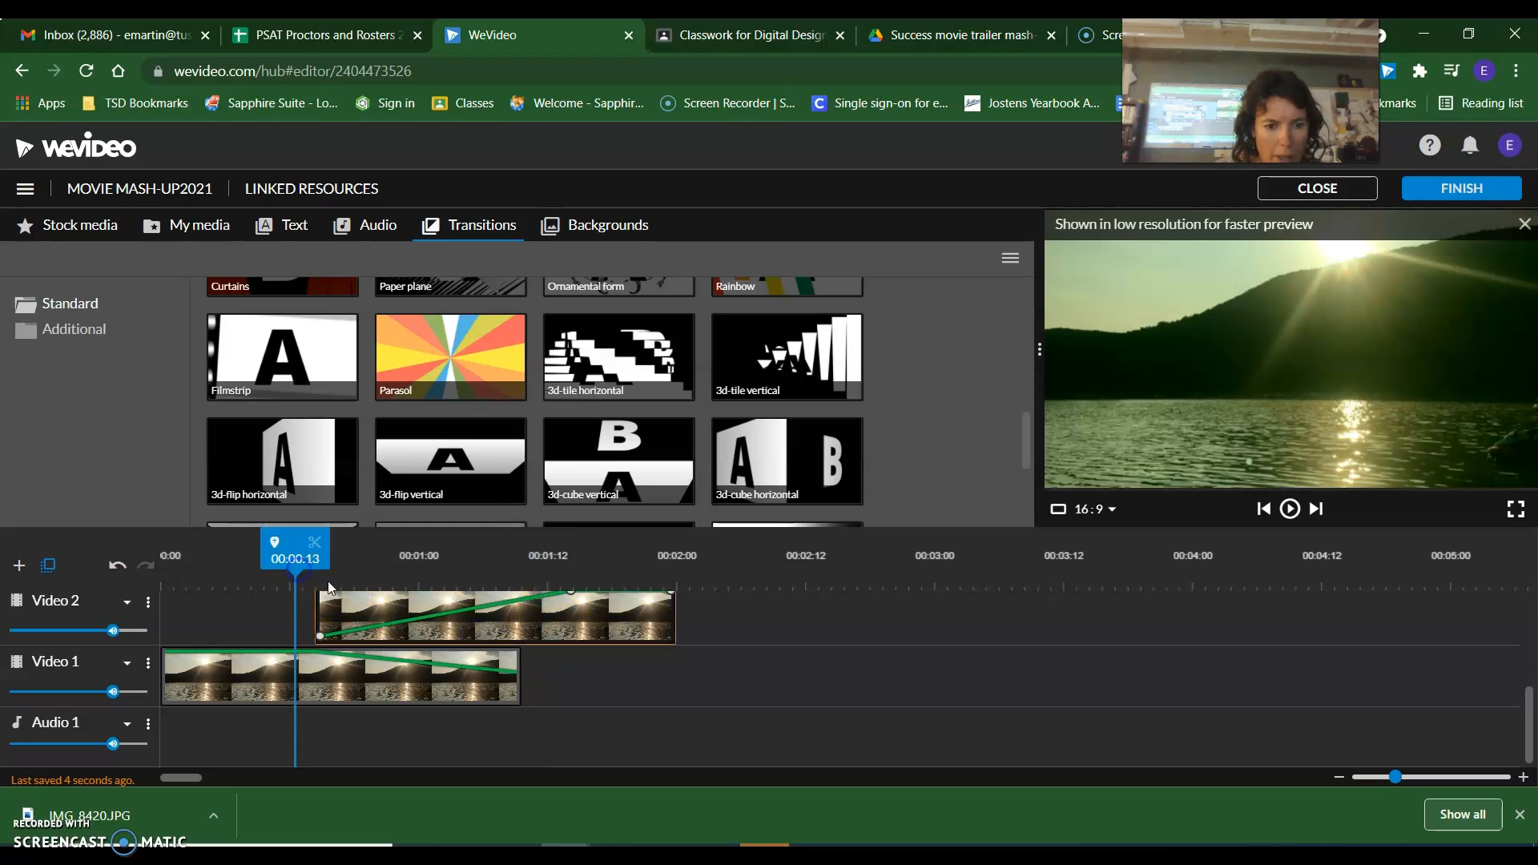
mouse_move(314, 631)
mouse_down()
mouse_move(332, 617)
mouse_move(333, 640)
mouse_up()
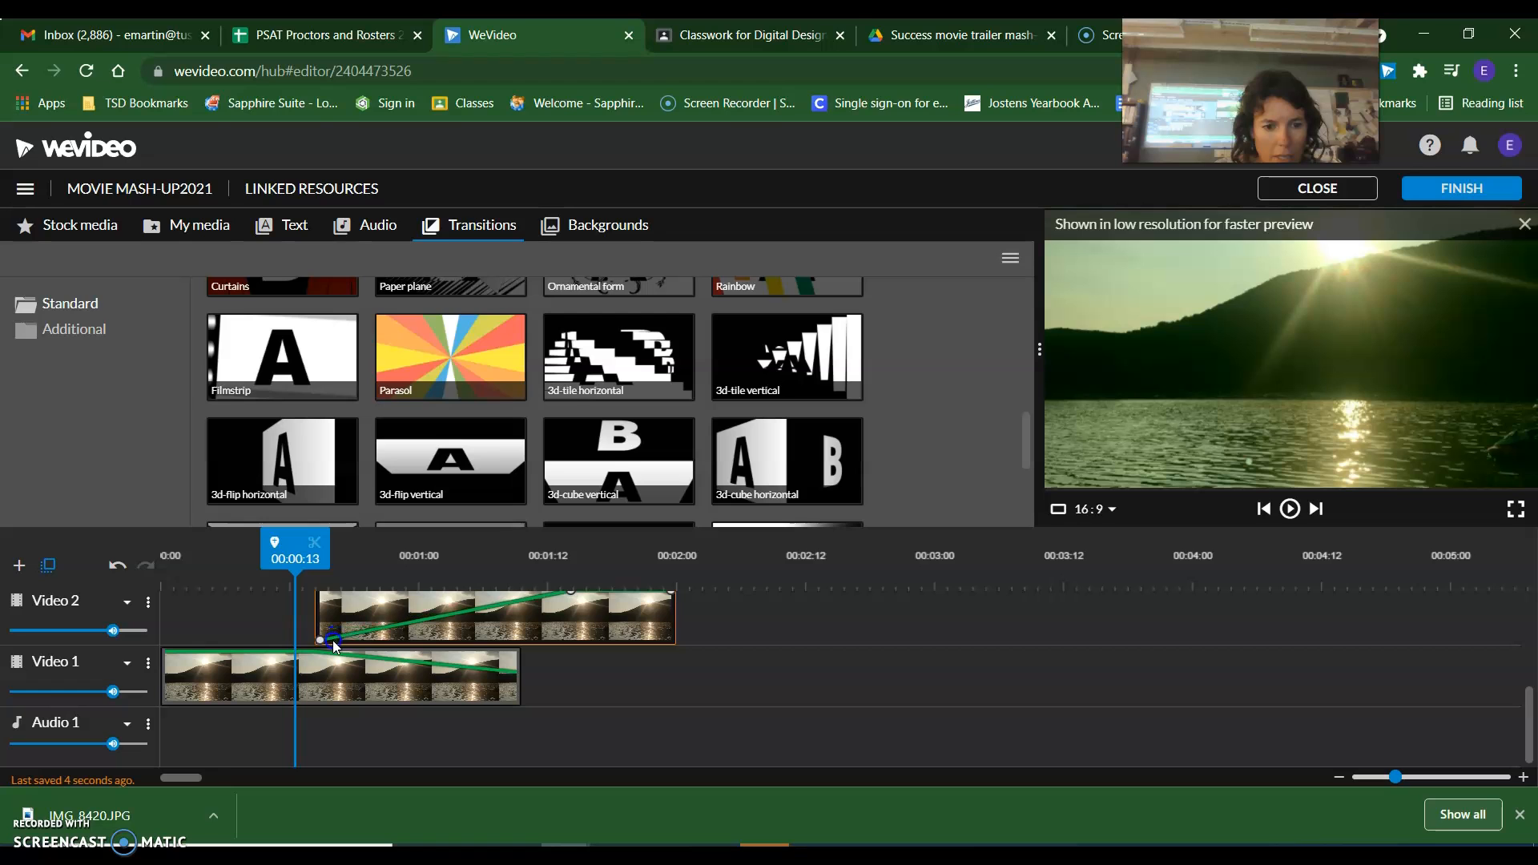
drag(295, 561, 253, 561)
click(1289, 509)
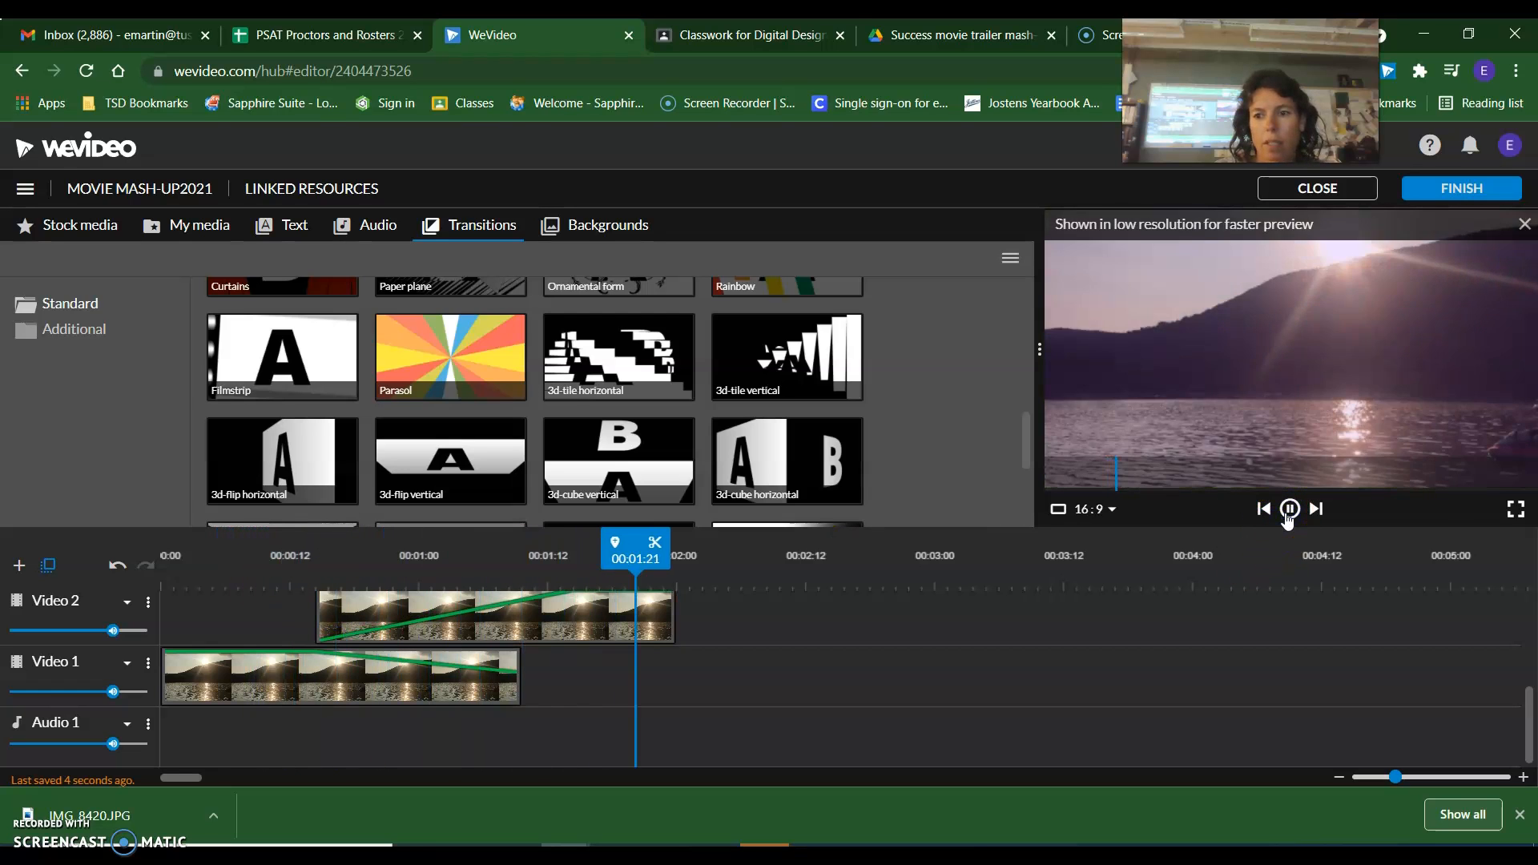
click(1287, 515)
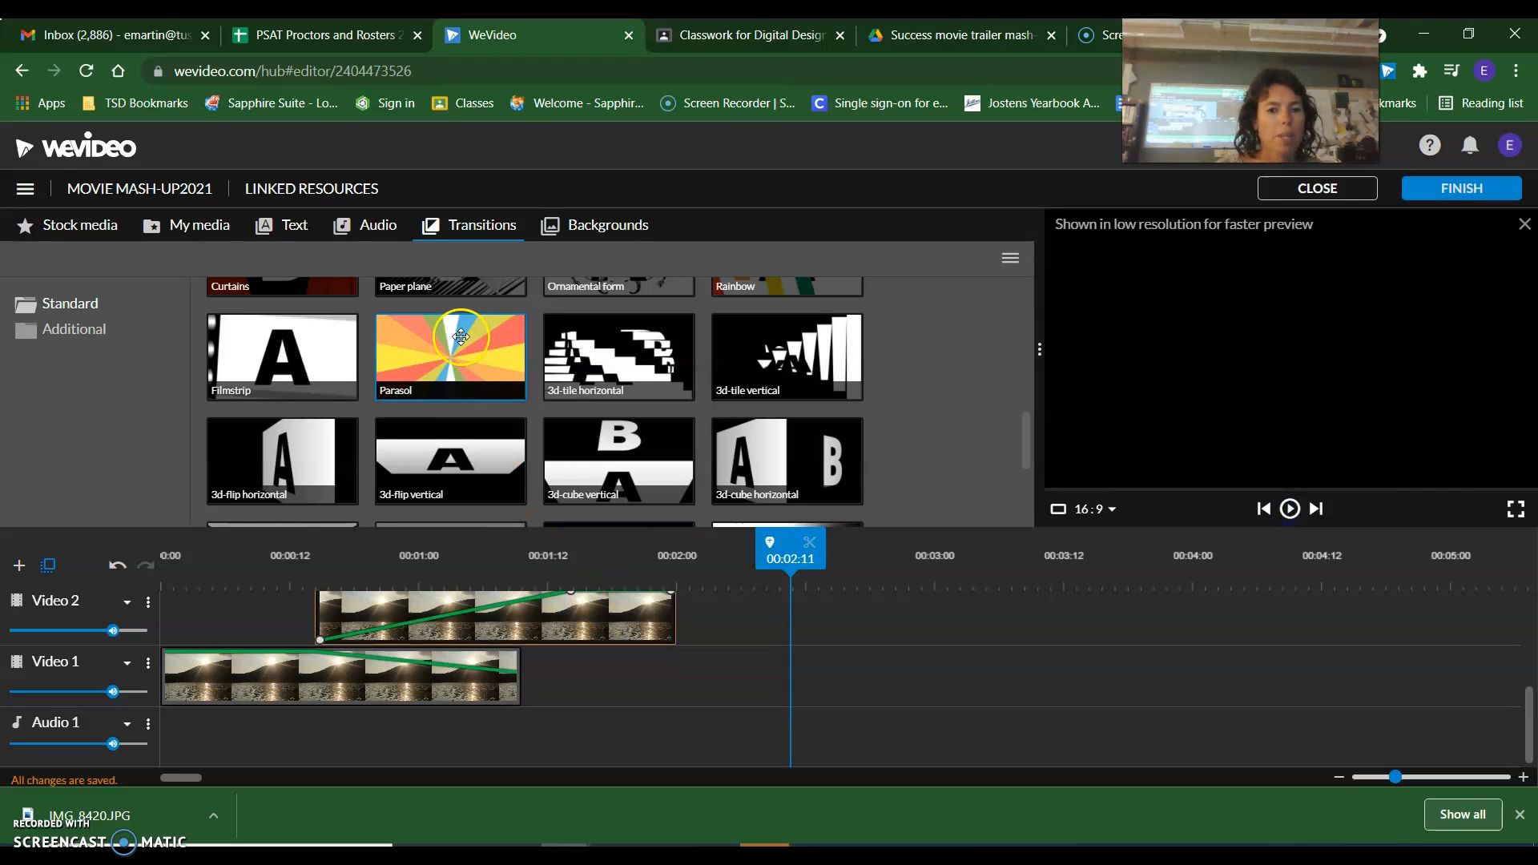
Review the Video 2 photo's color adjustments and close them without changes.
mouse_move(359, 612)
mouse_down()
mouse_move(353, 680)
mouse_move(363, 622)
mouse_up()
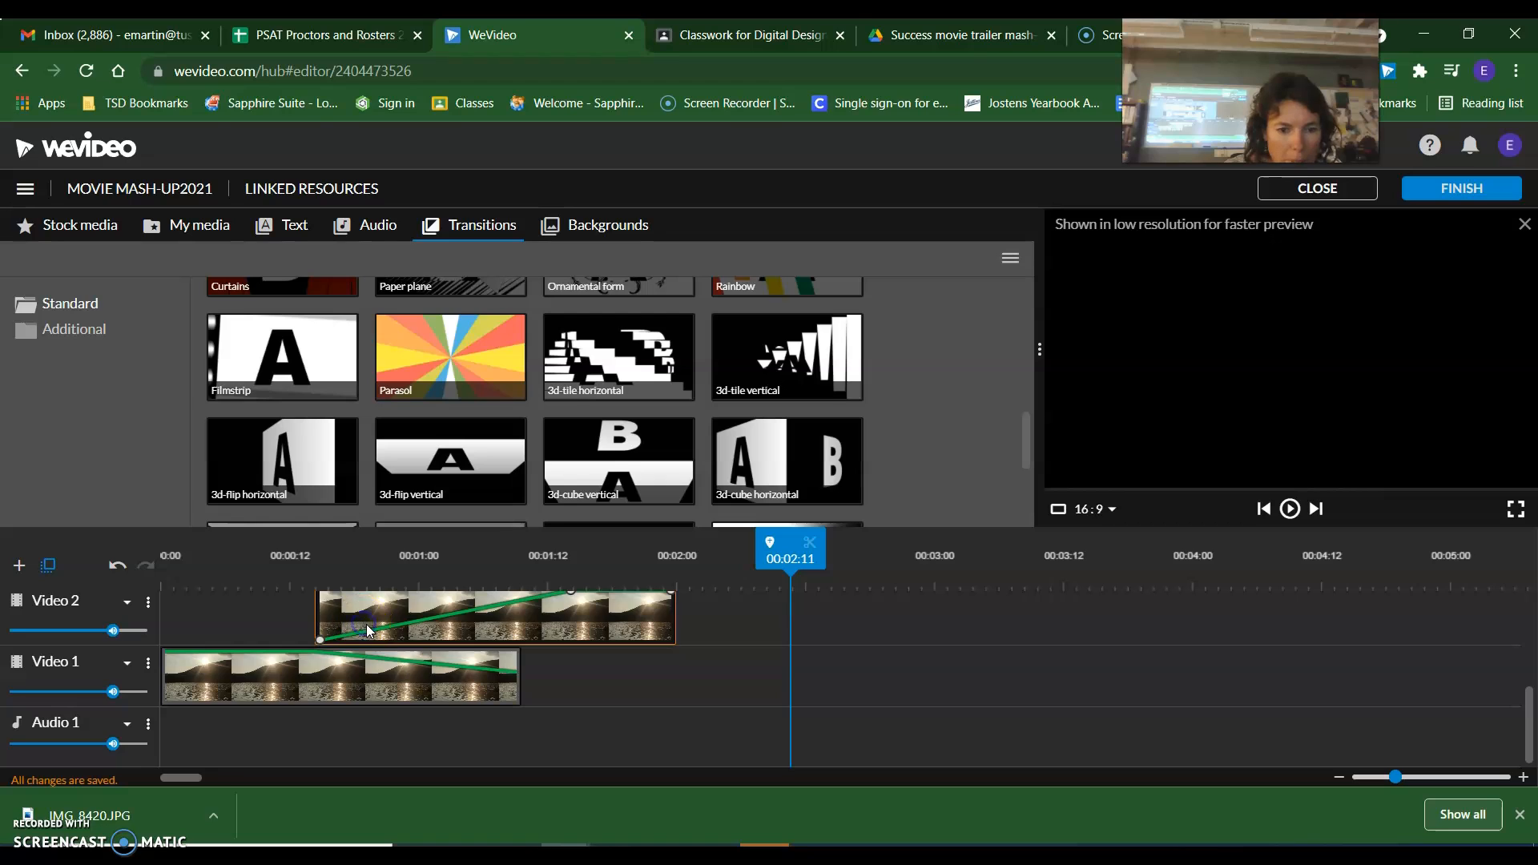
scroll(367, 626, up, 1)
double_click(366, 700)
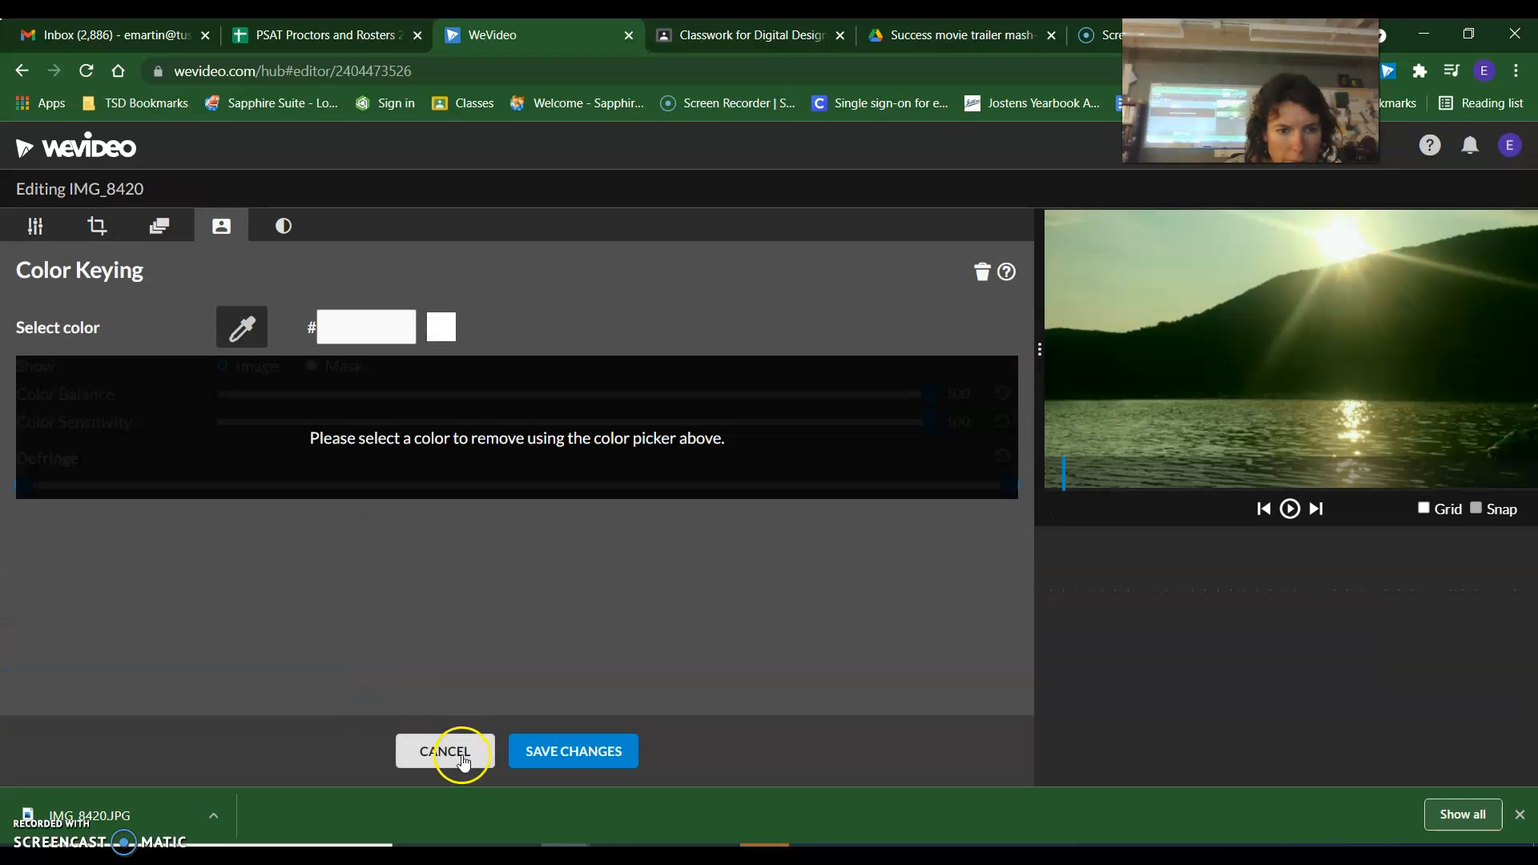
click(282, 224)
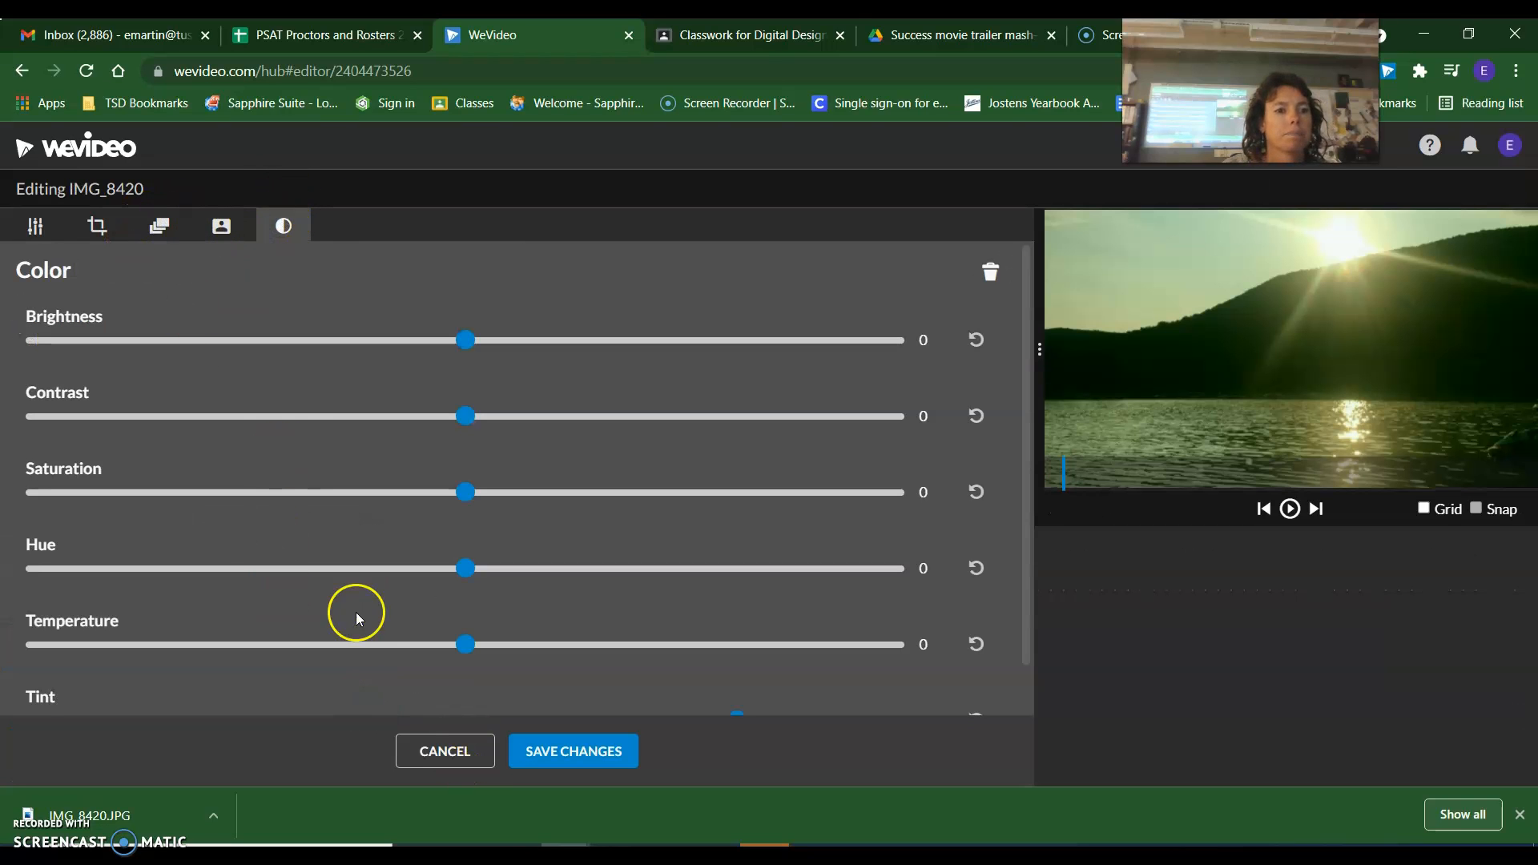
click(460, 757)
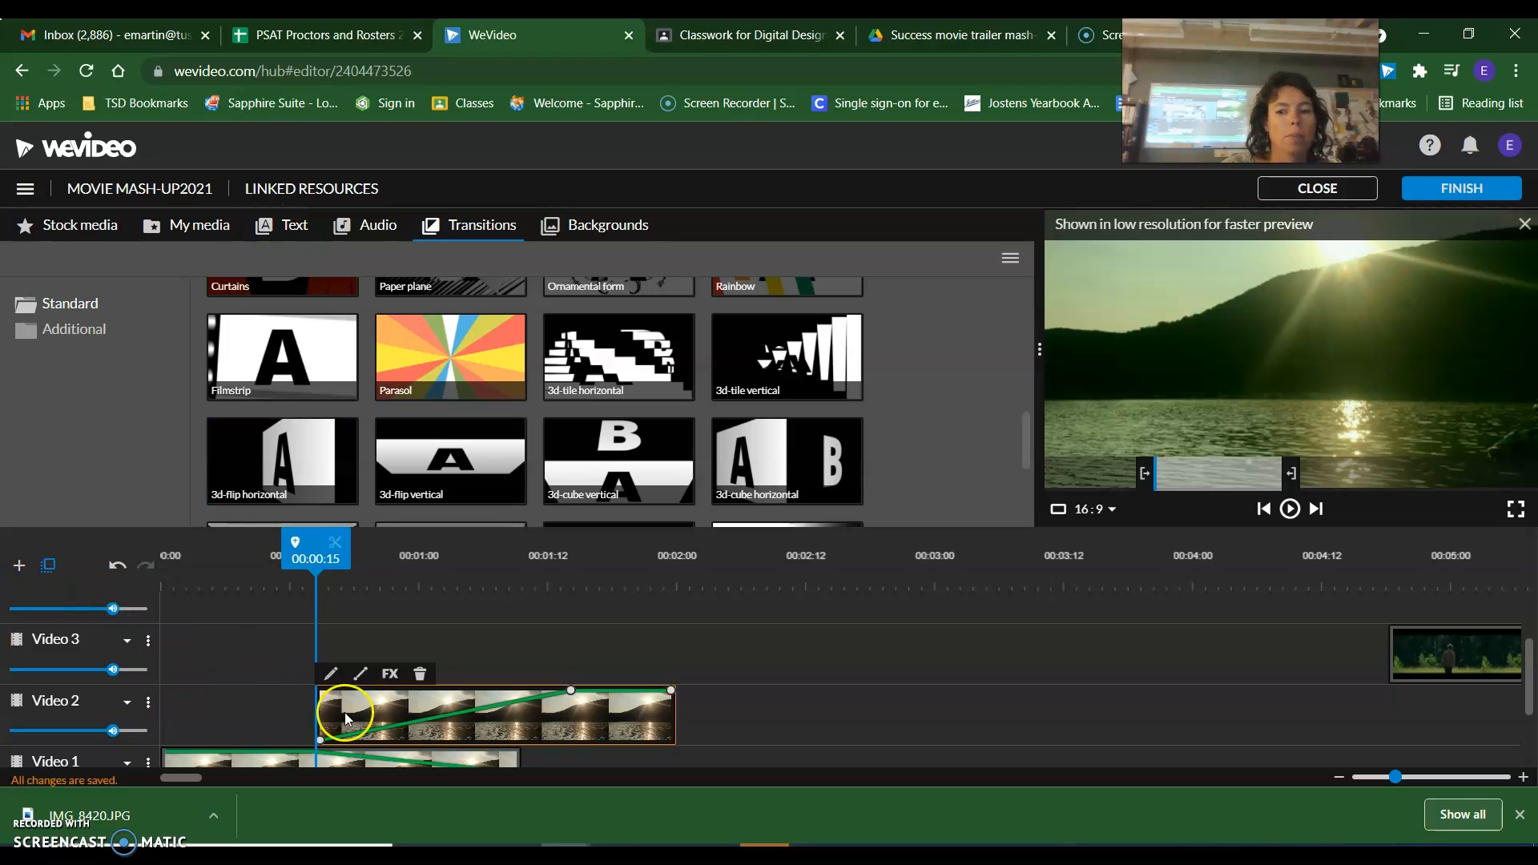
click(443, 642)
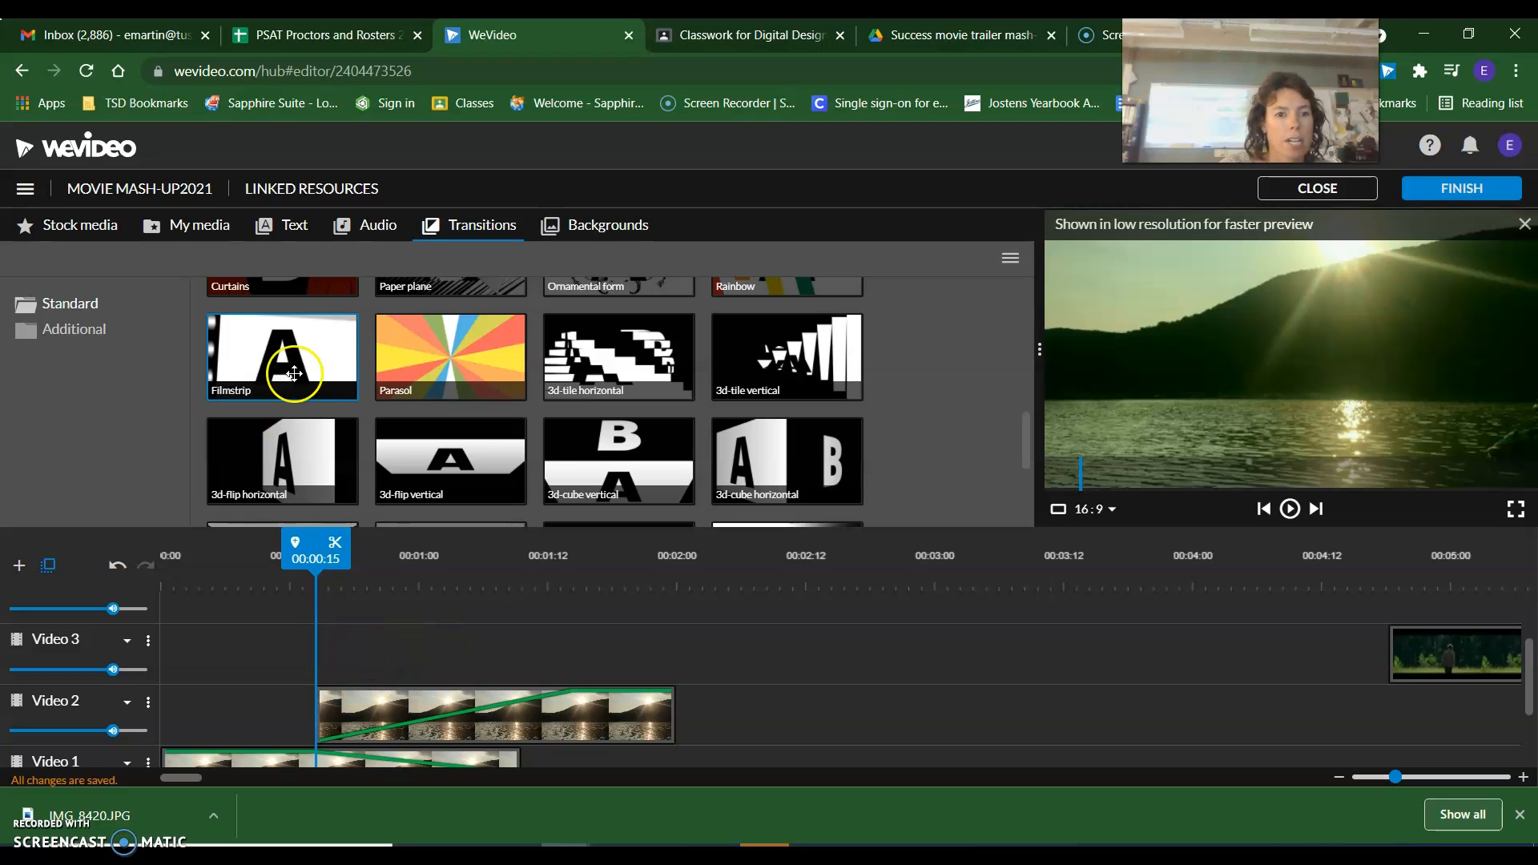
Browse the premium motion title templates and preview the Whisper - Title animation.
click(291, 232)
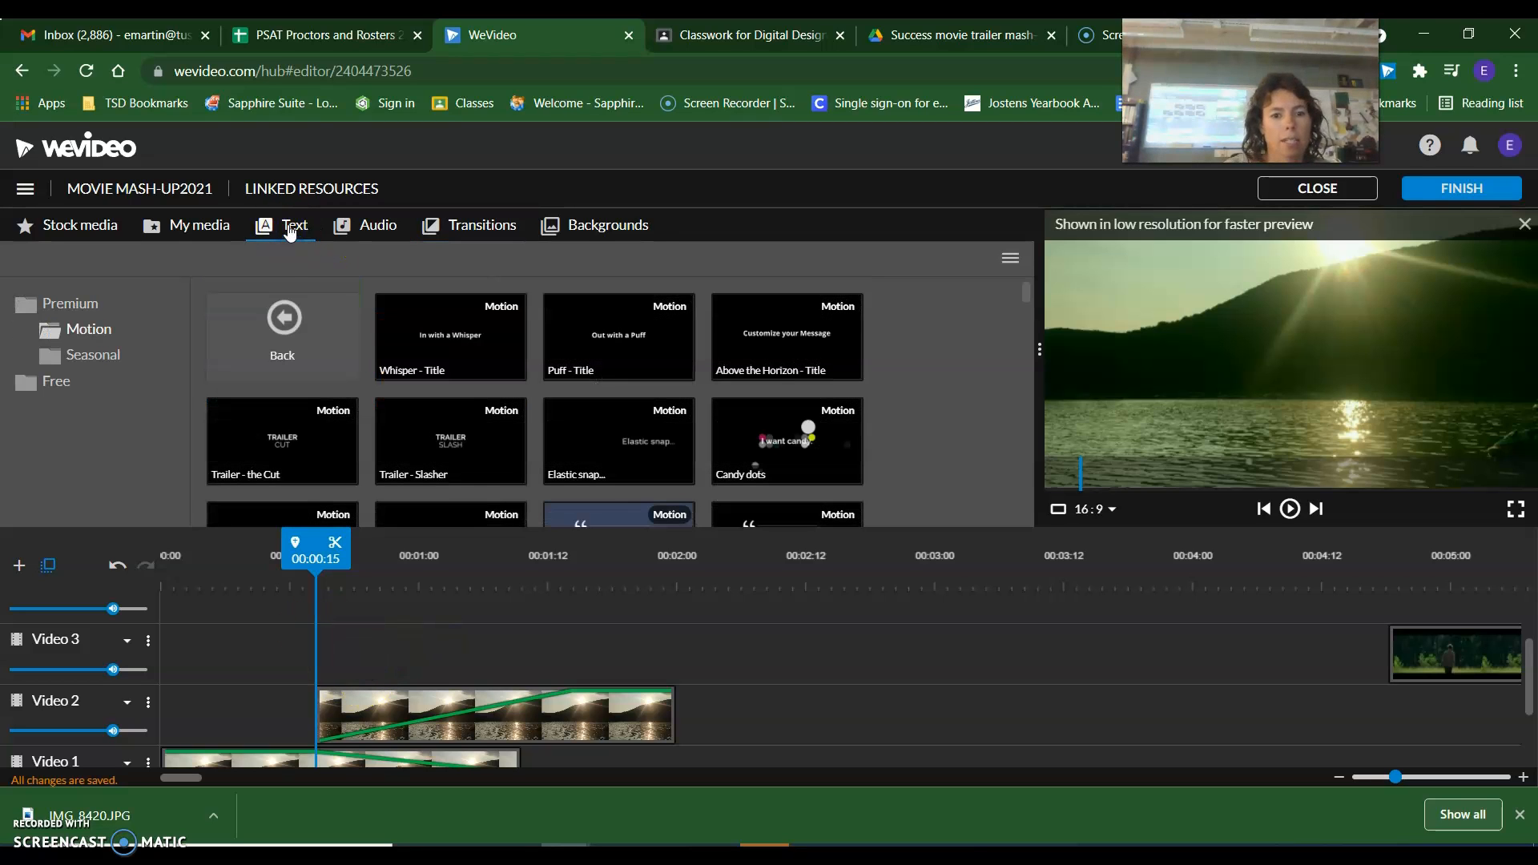
scroll(436, 340, down, 10)
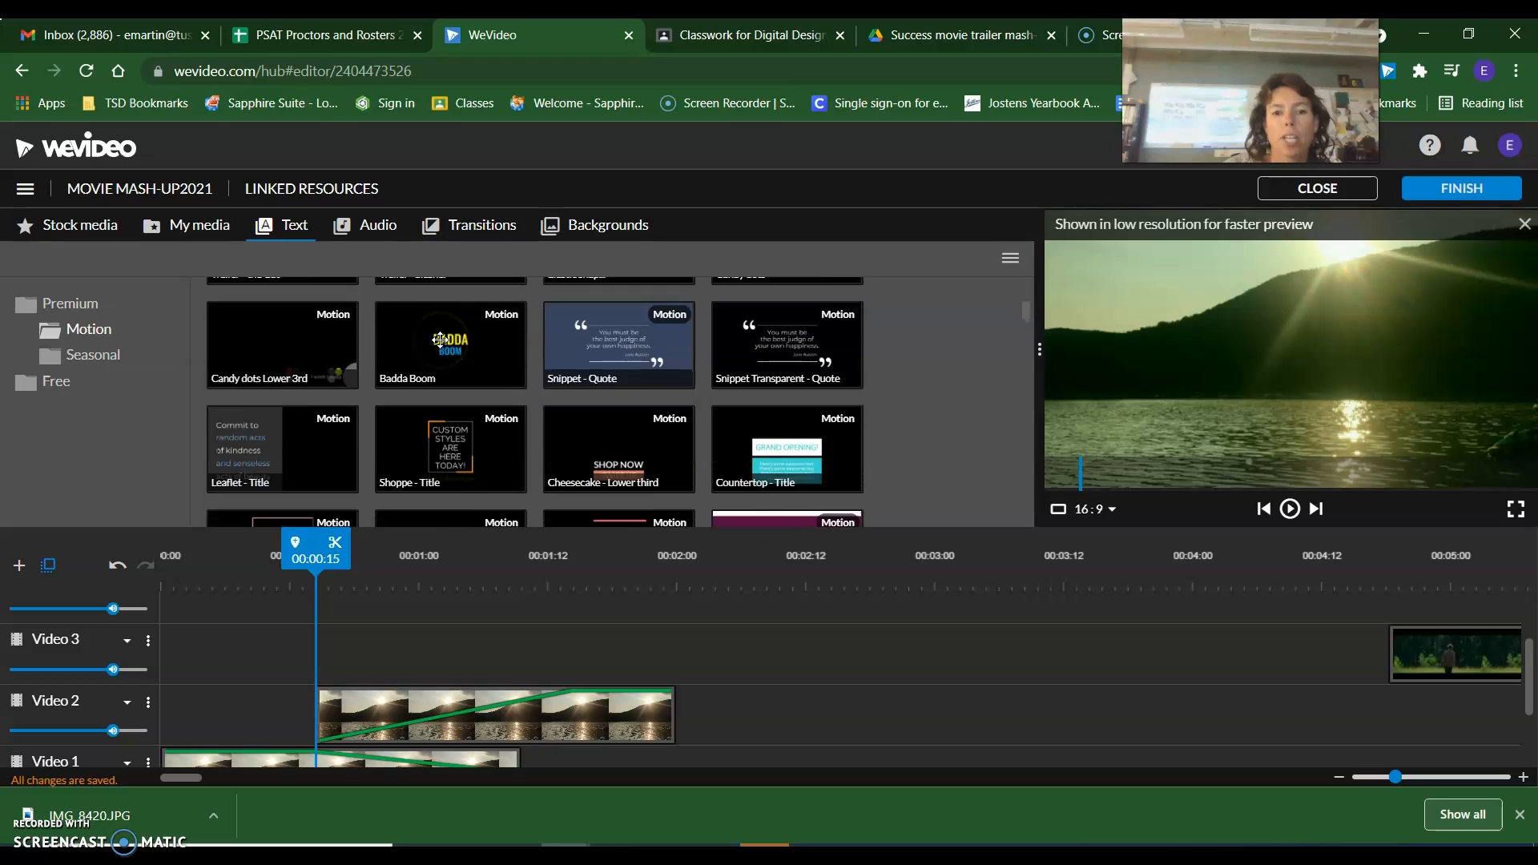
scroll(440, 356, down, 8)
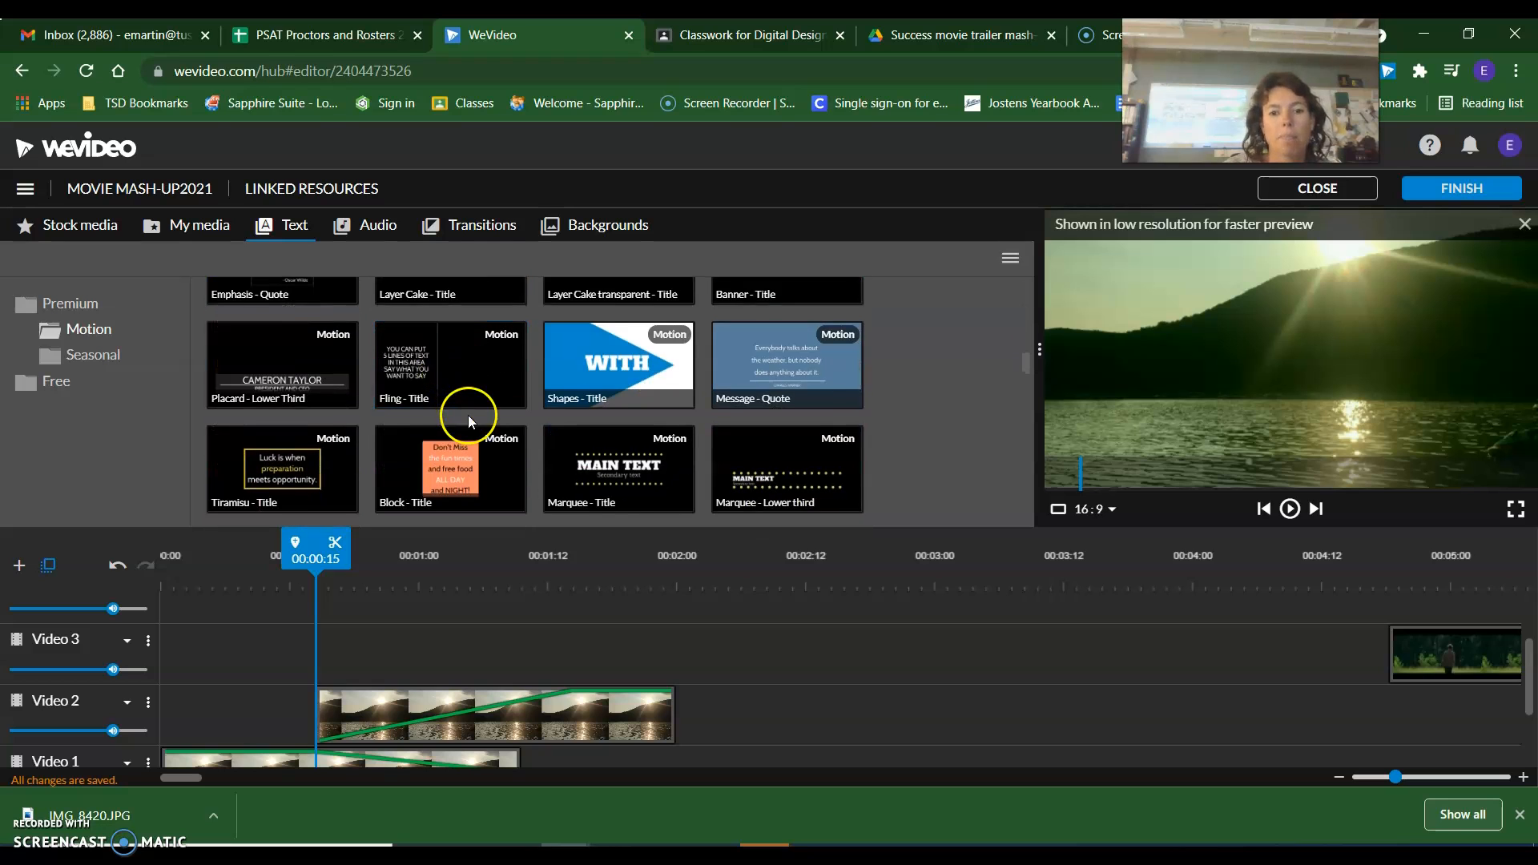
scroll(432, 419, up, 5)
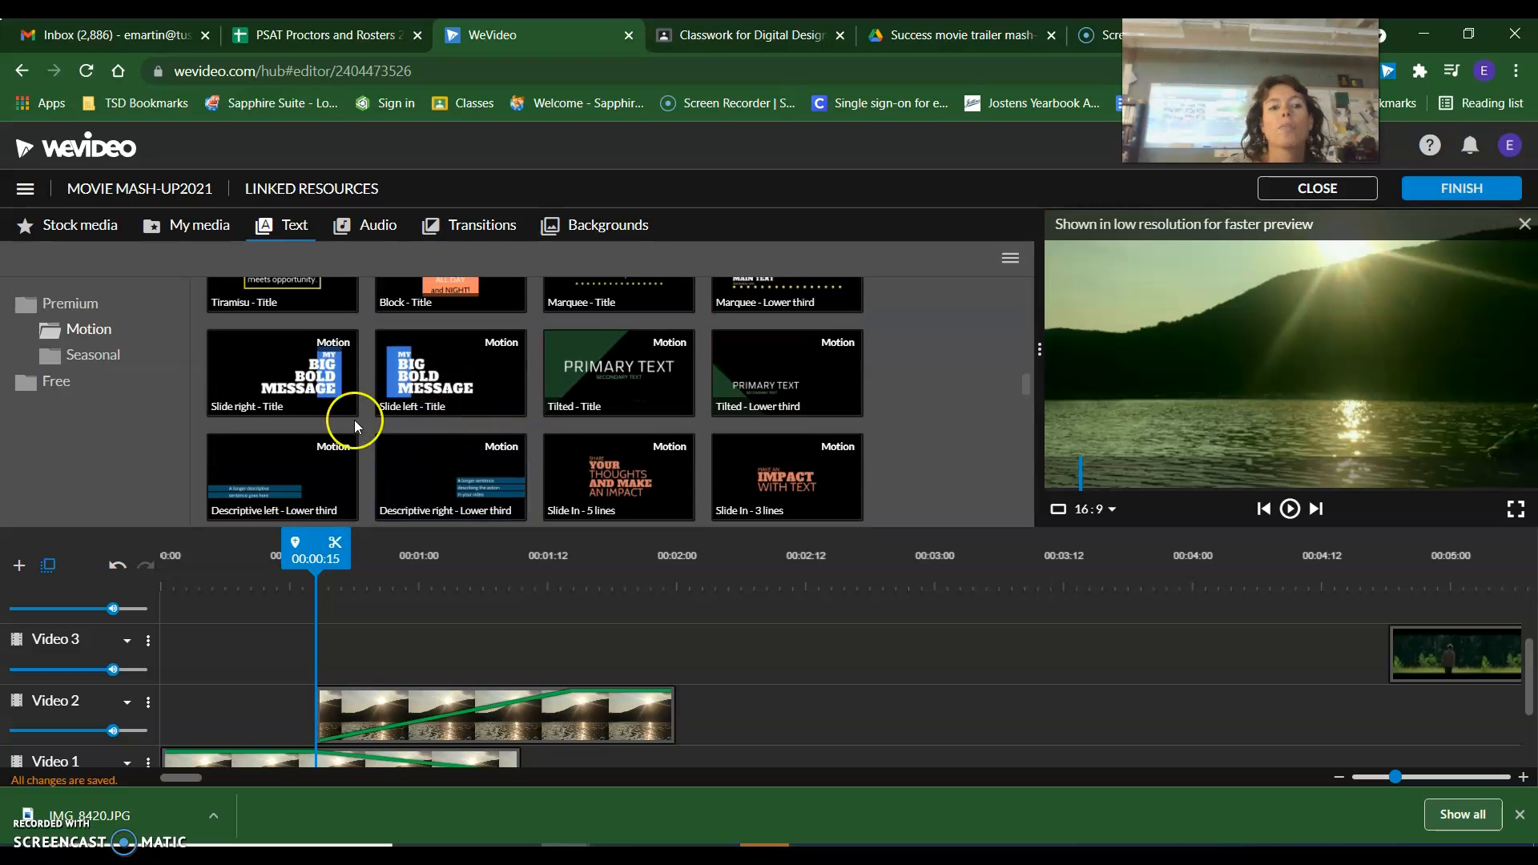
scroll(656, 429, up, 8)
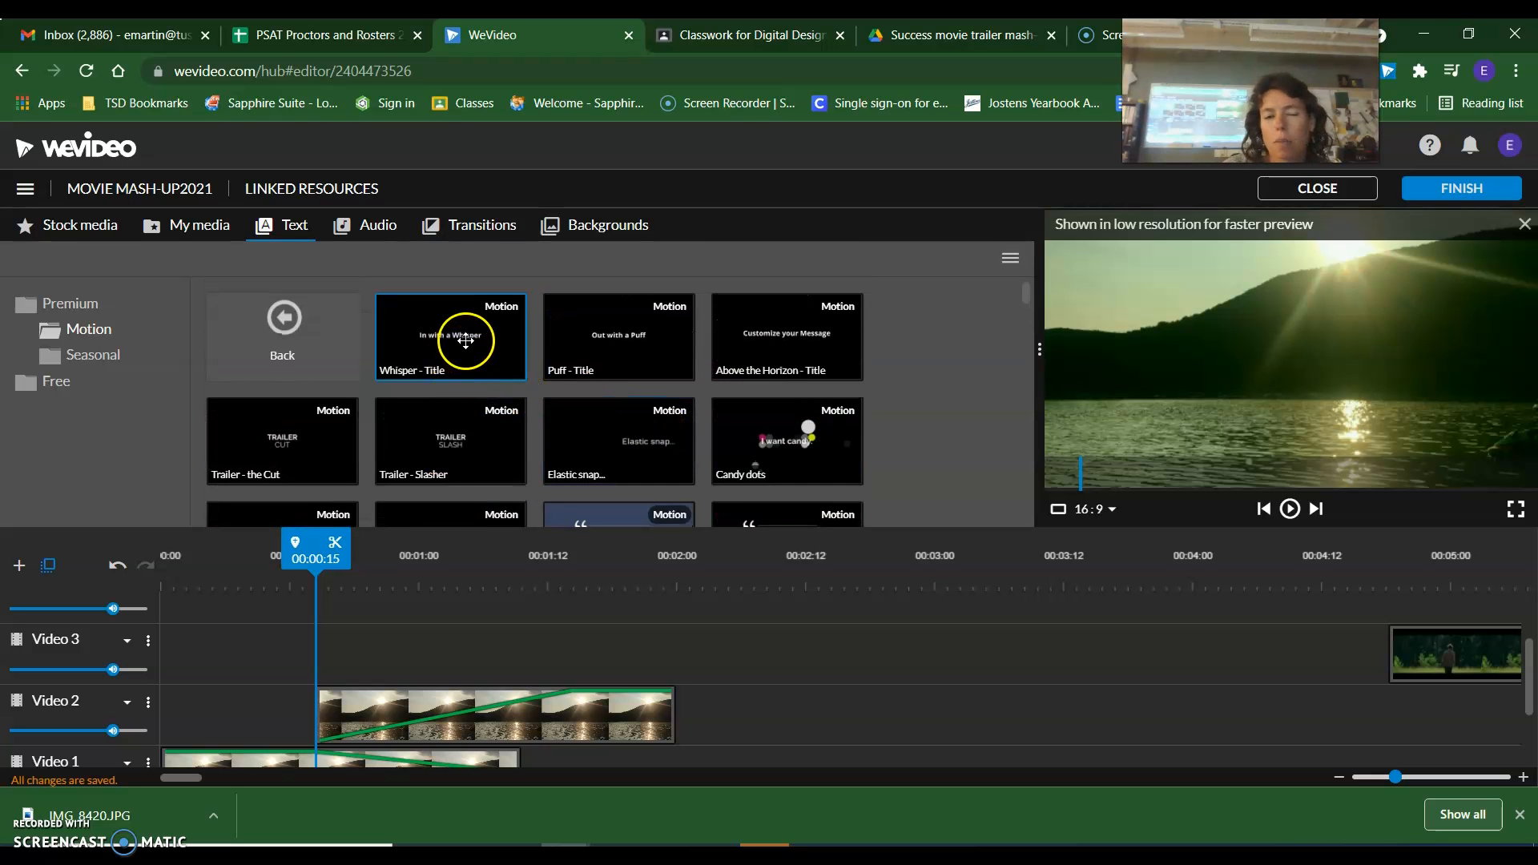
drag(466, 340, 346, 648)
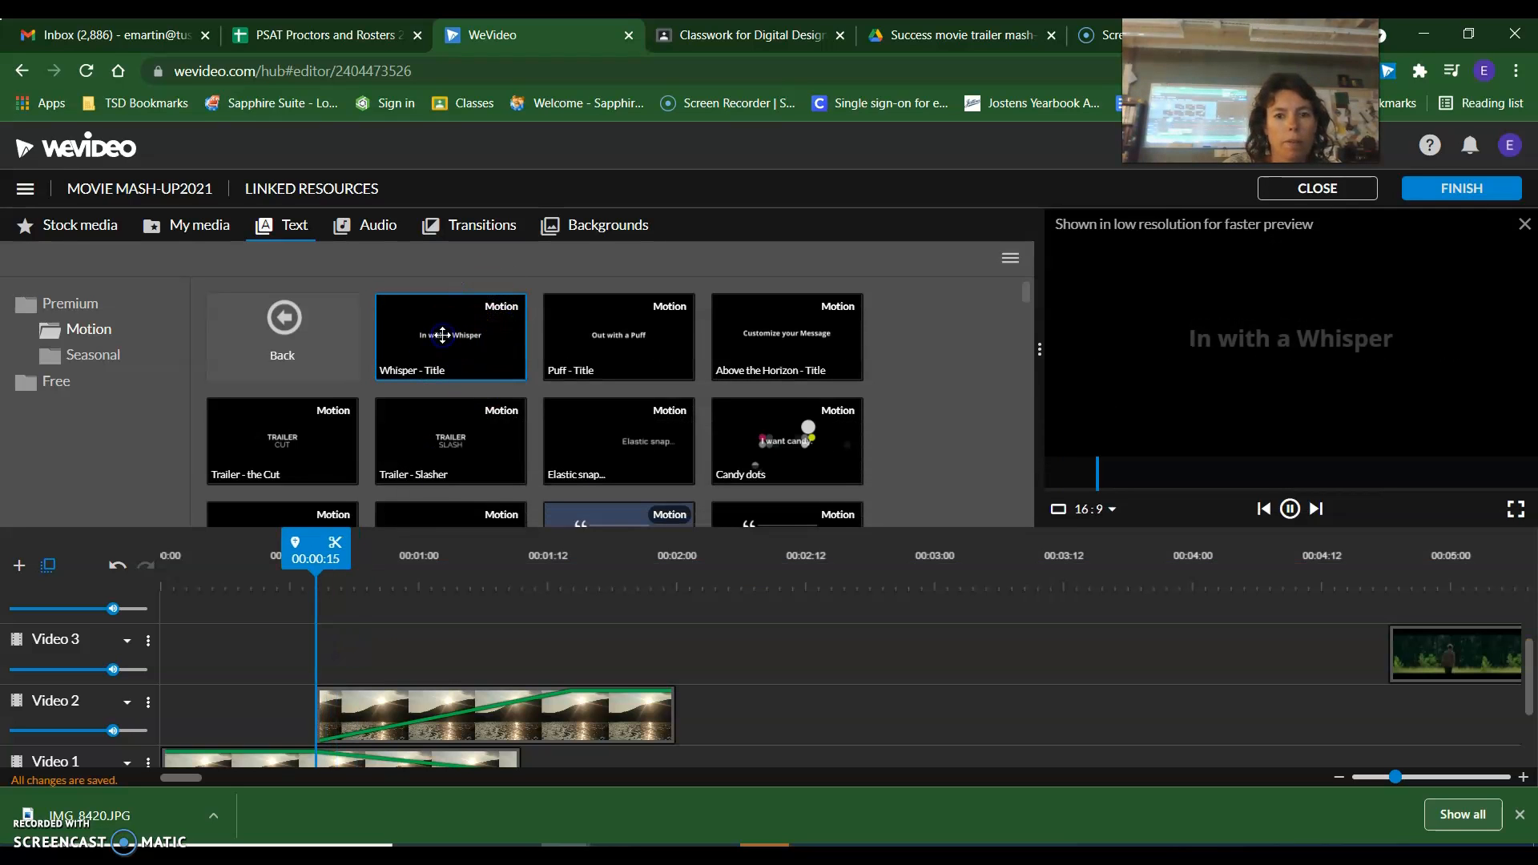
drag(451, 341, 390, 328)
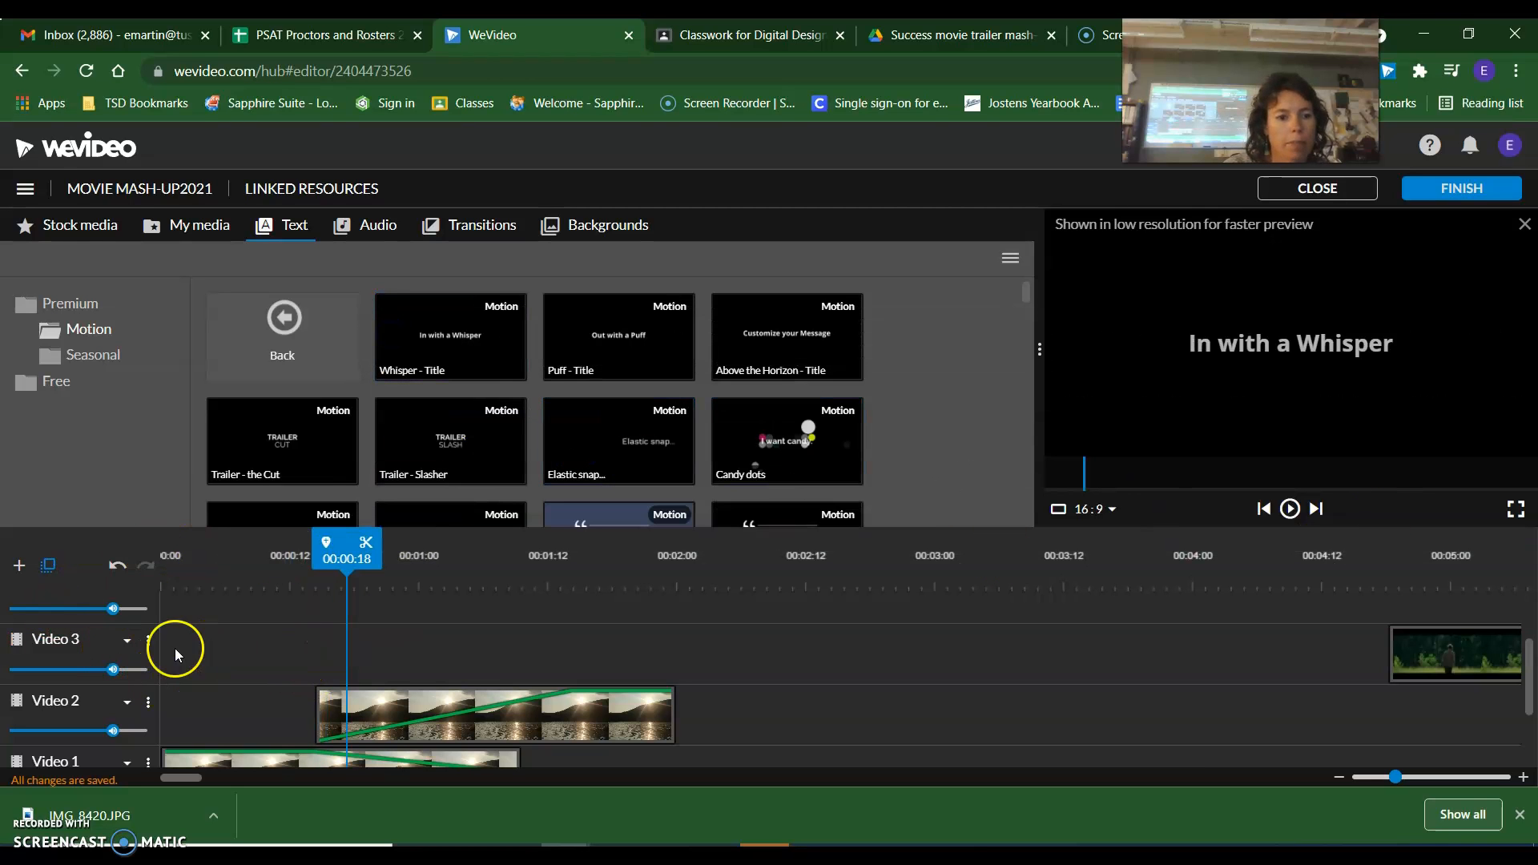
Add a Video / Text track named Video 6 and move the Hunger Games clip from Video 3 to Video 4, starting at 00:02:10.
click(18, 566)
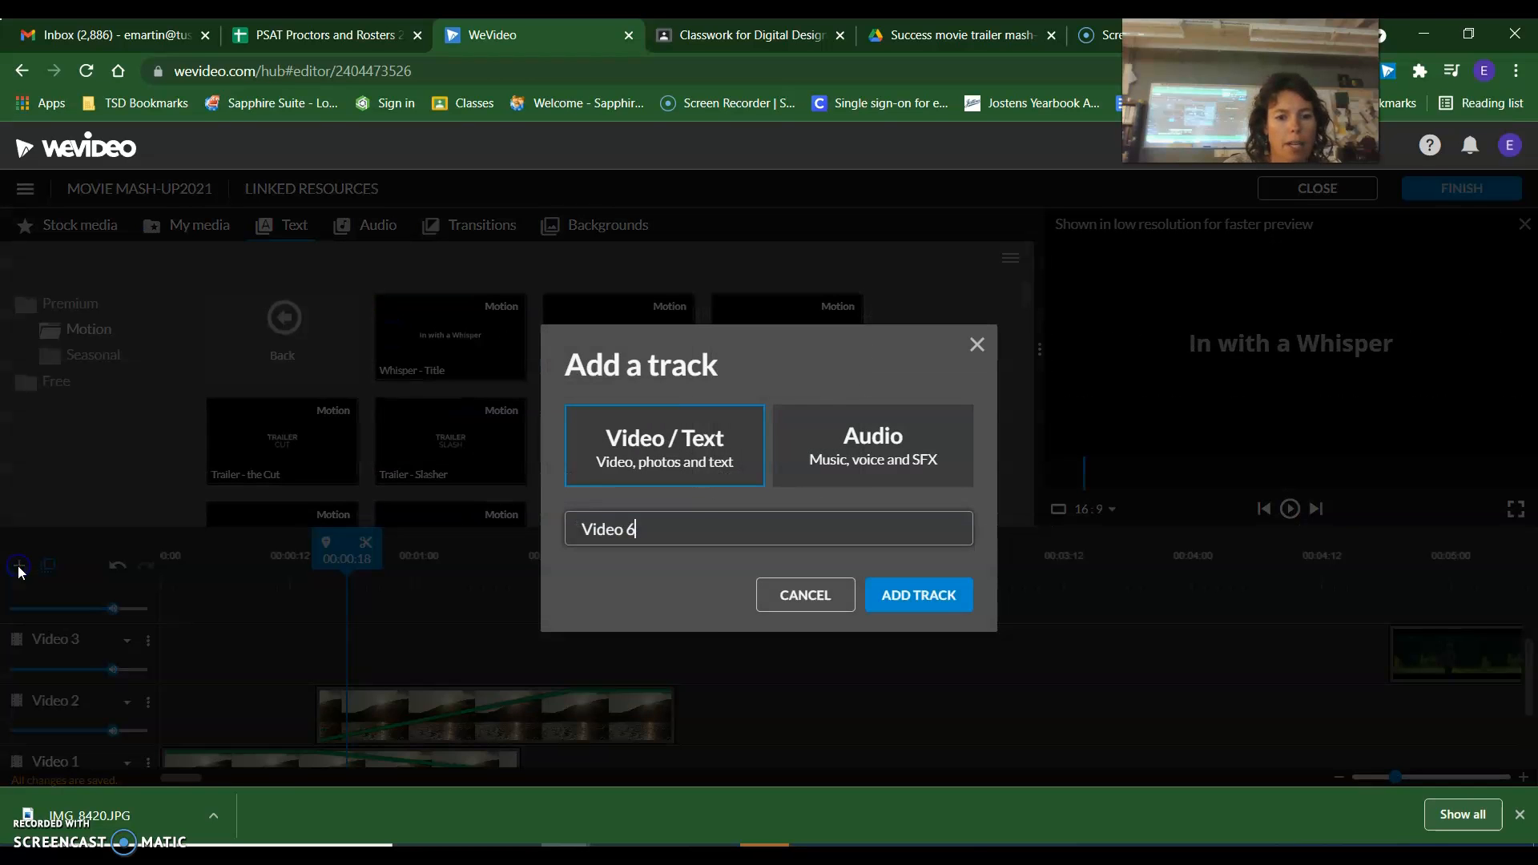
click(913, 594)
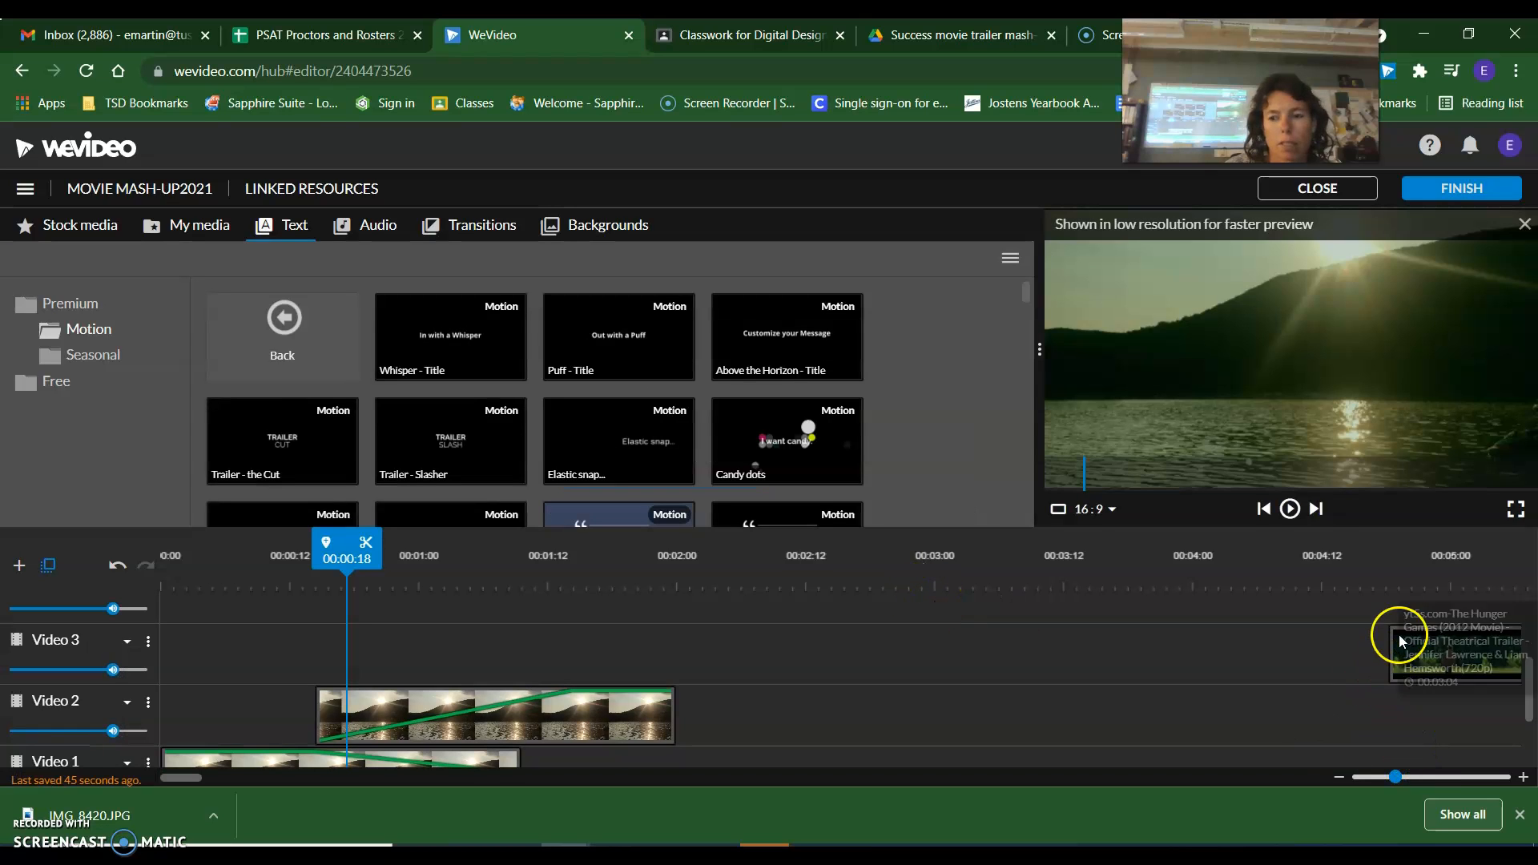
drag(1409, 777, 1389, 778)
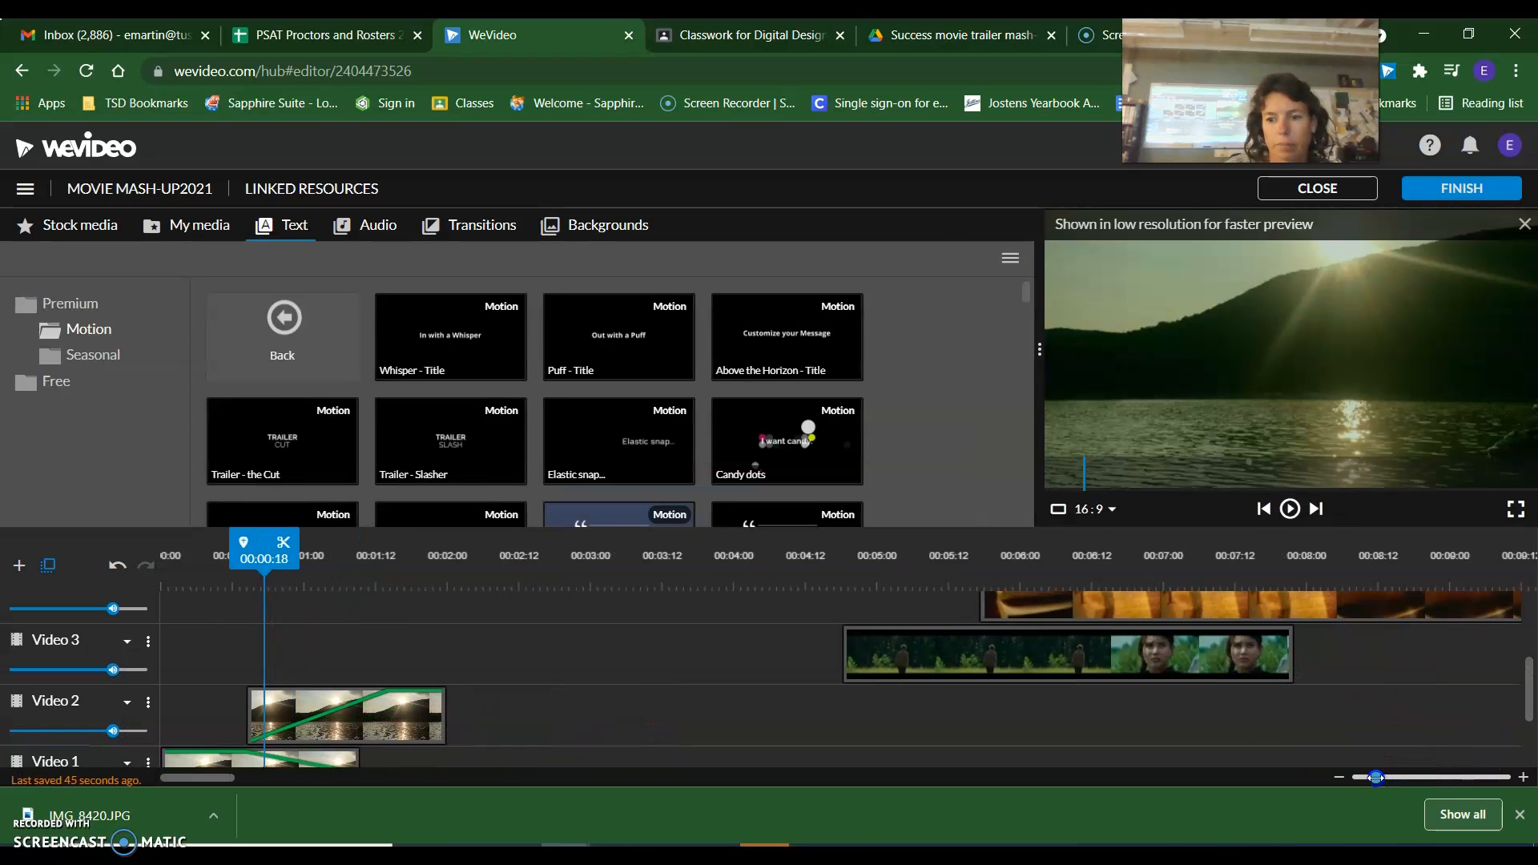
click(1141, 645)
drag(983, 645, 645, 609)
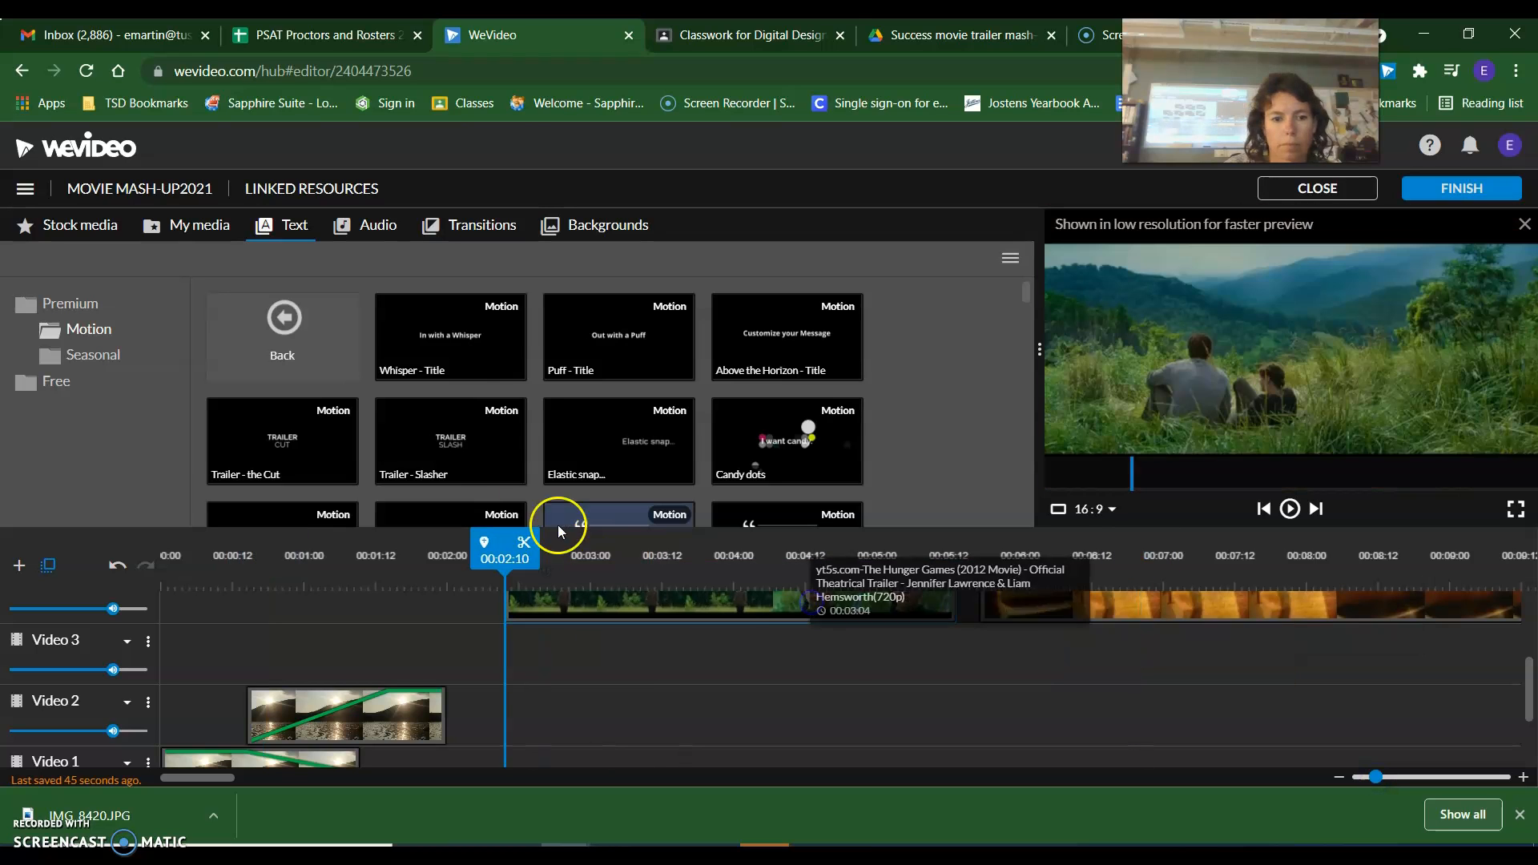
Place the Whisper - Title template on the Video 3 track, starting at 00:00:21.
drag(490, 333, 357, 654)
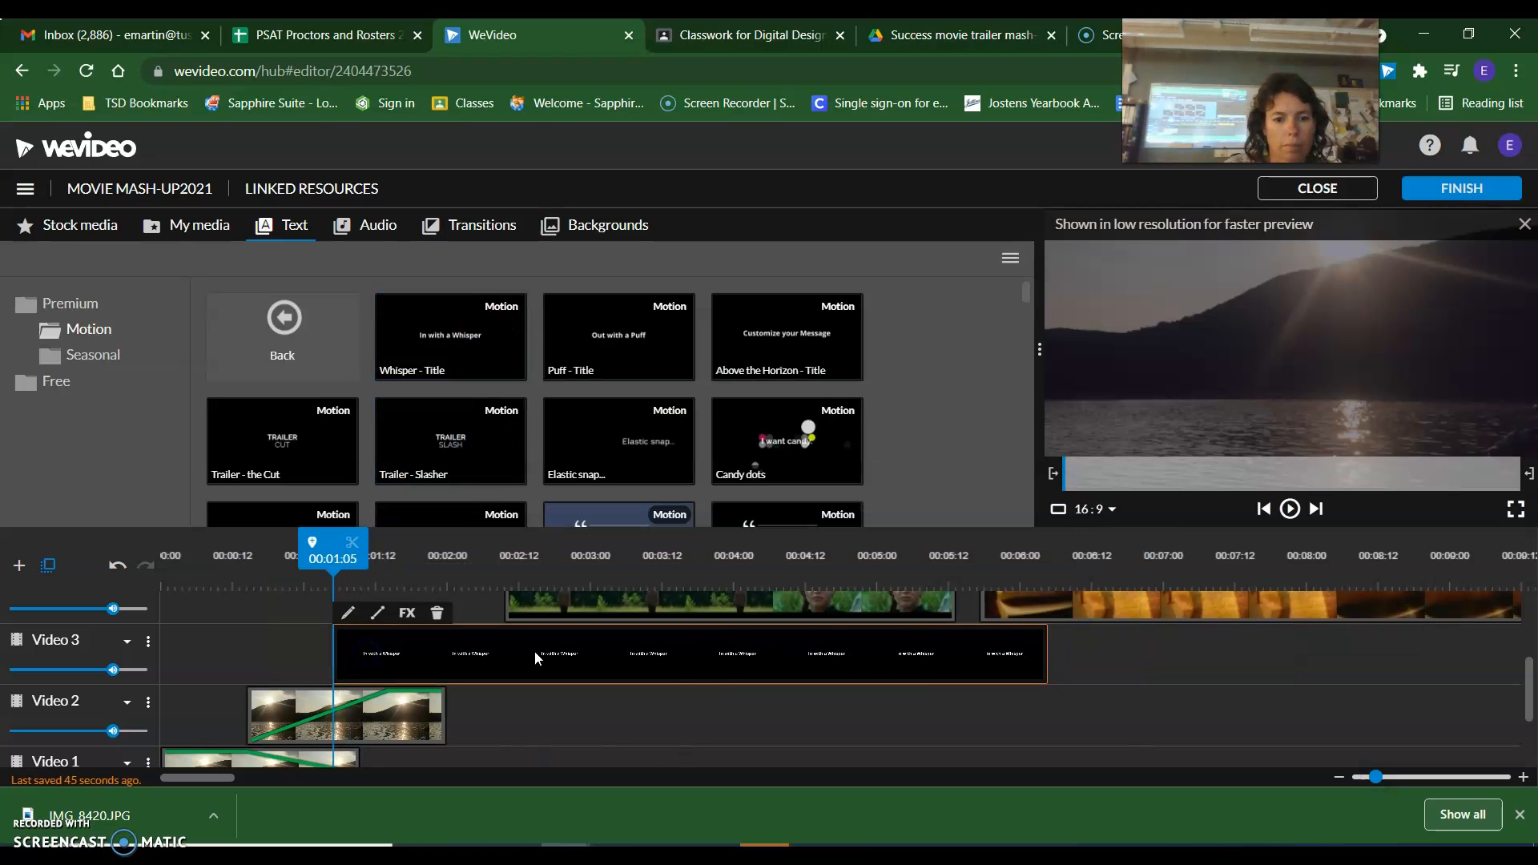
drag(858, 667, 805, 677)
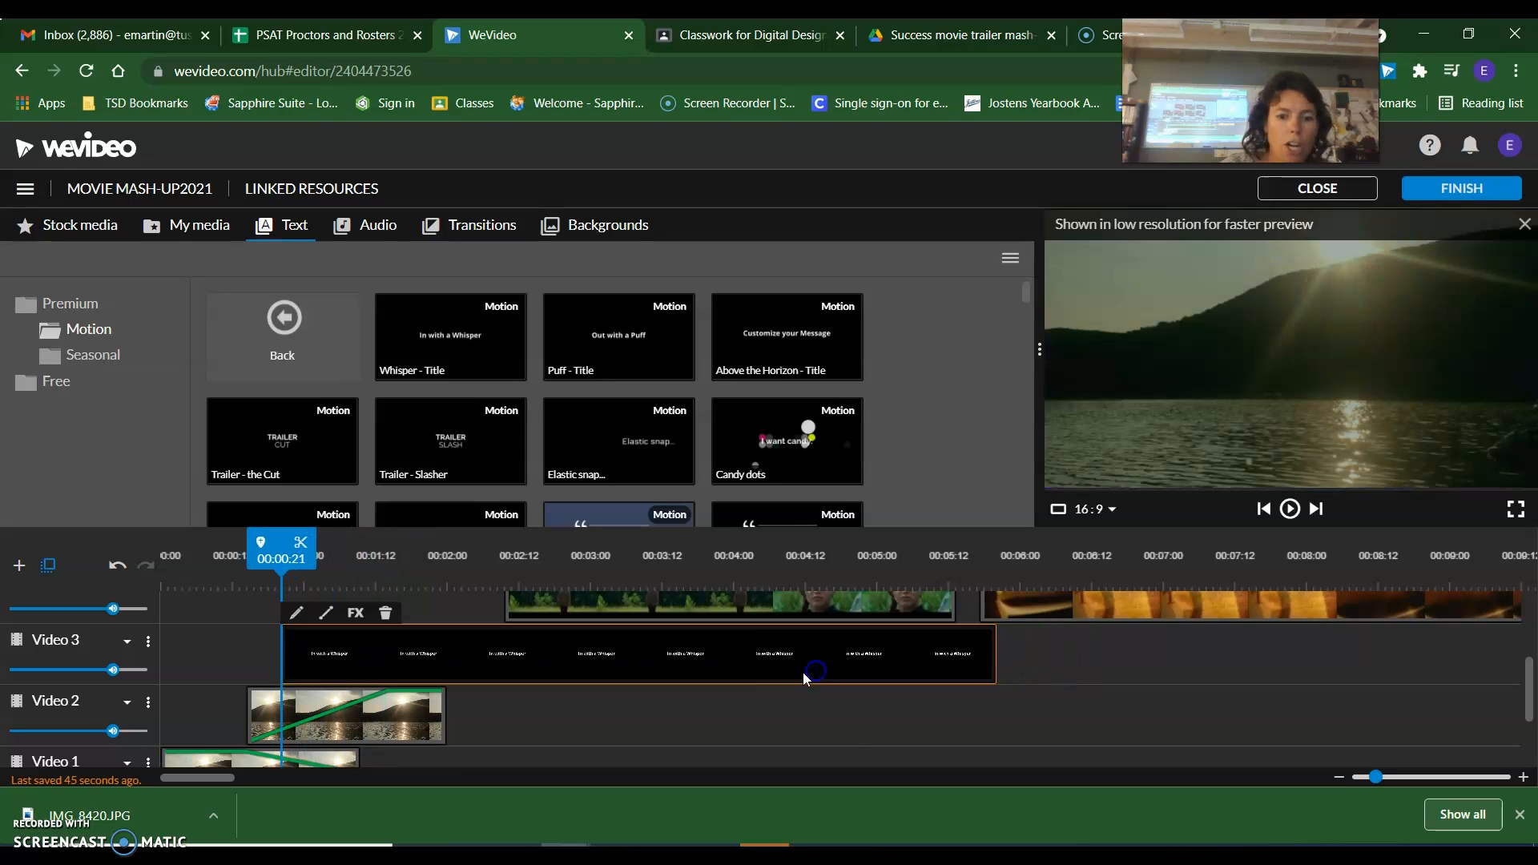
Set the Whisper title's text to the creator's surname followed by "Production" in the AmaticSC font and save the changes.
double_click(755, 662)
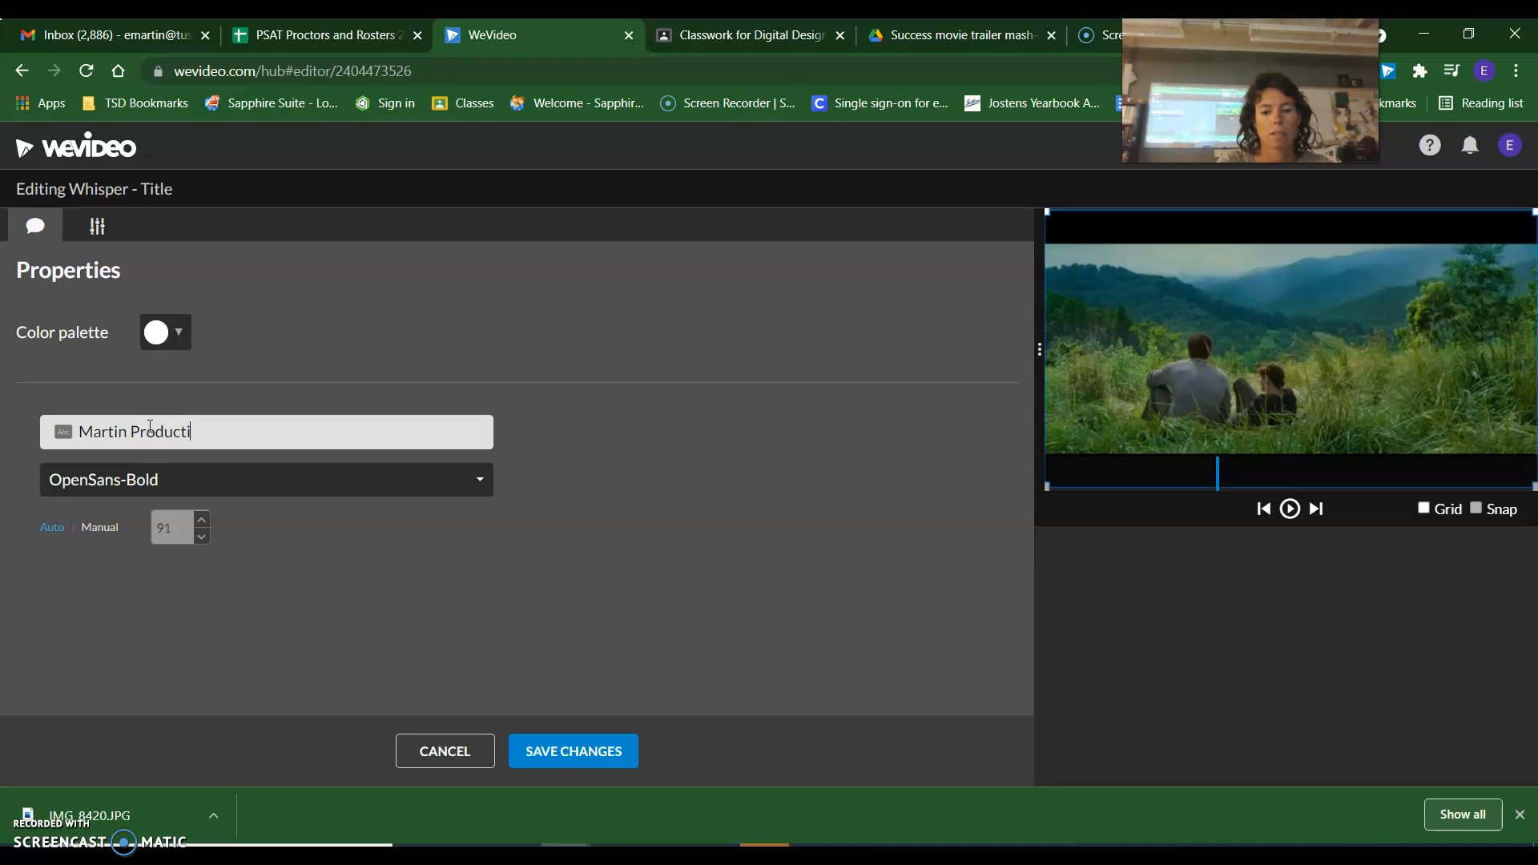
click(525, 192)
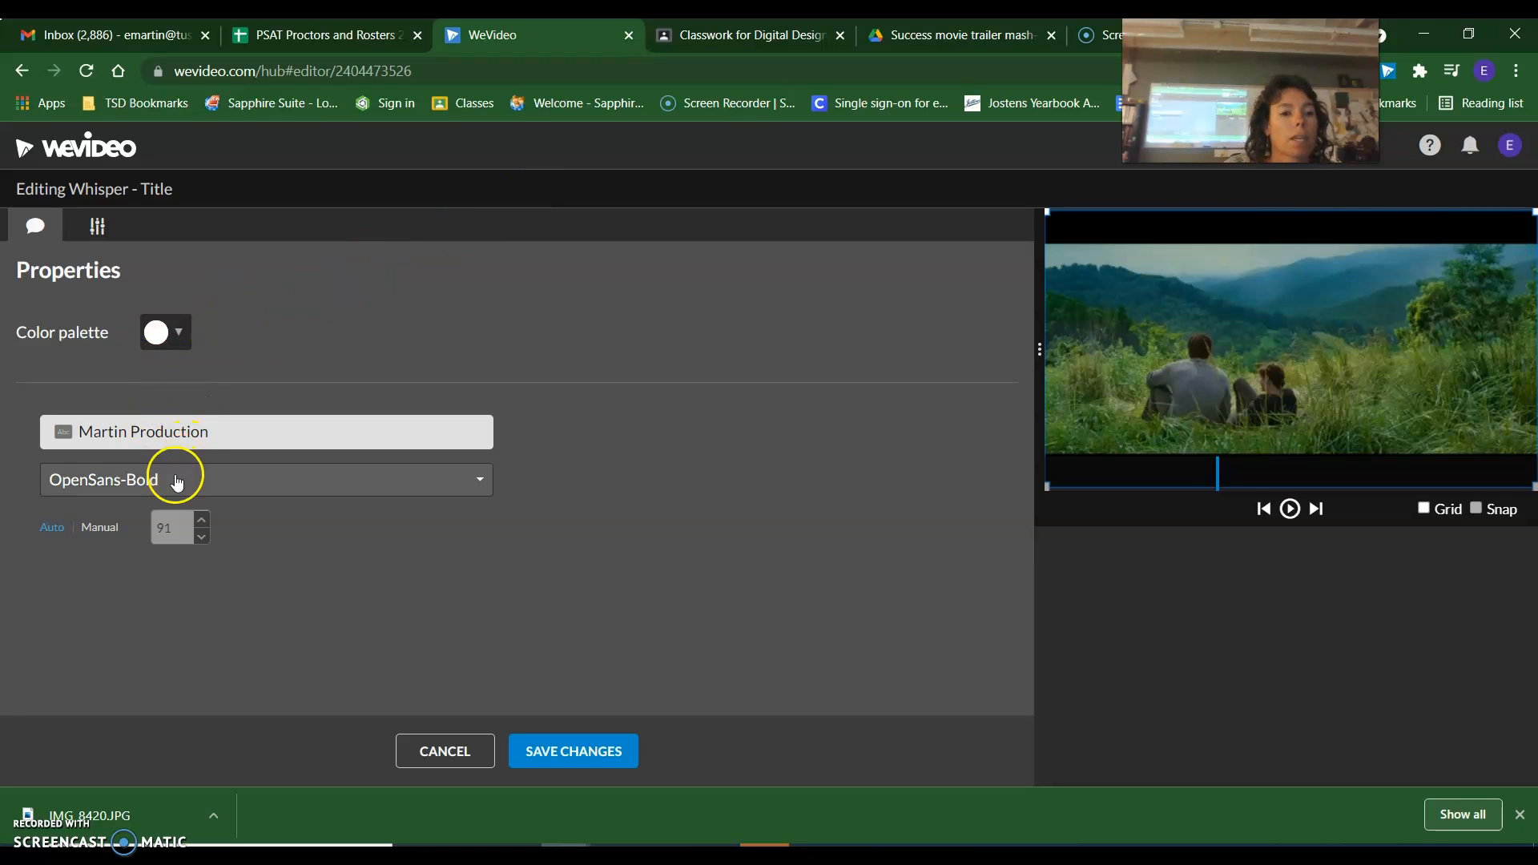
click(290, 488)
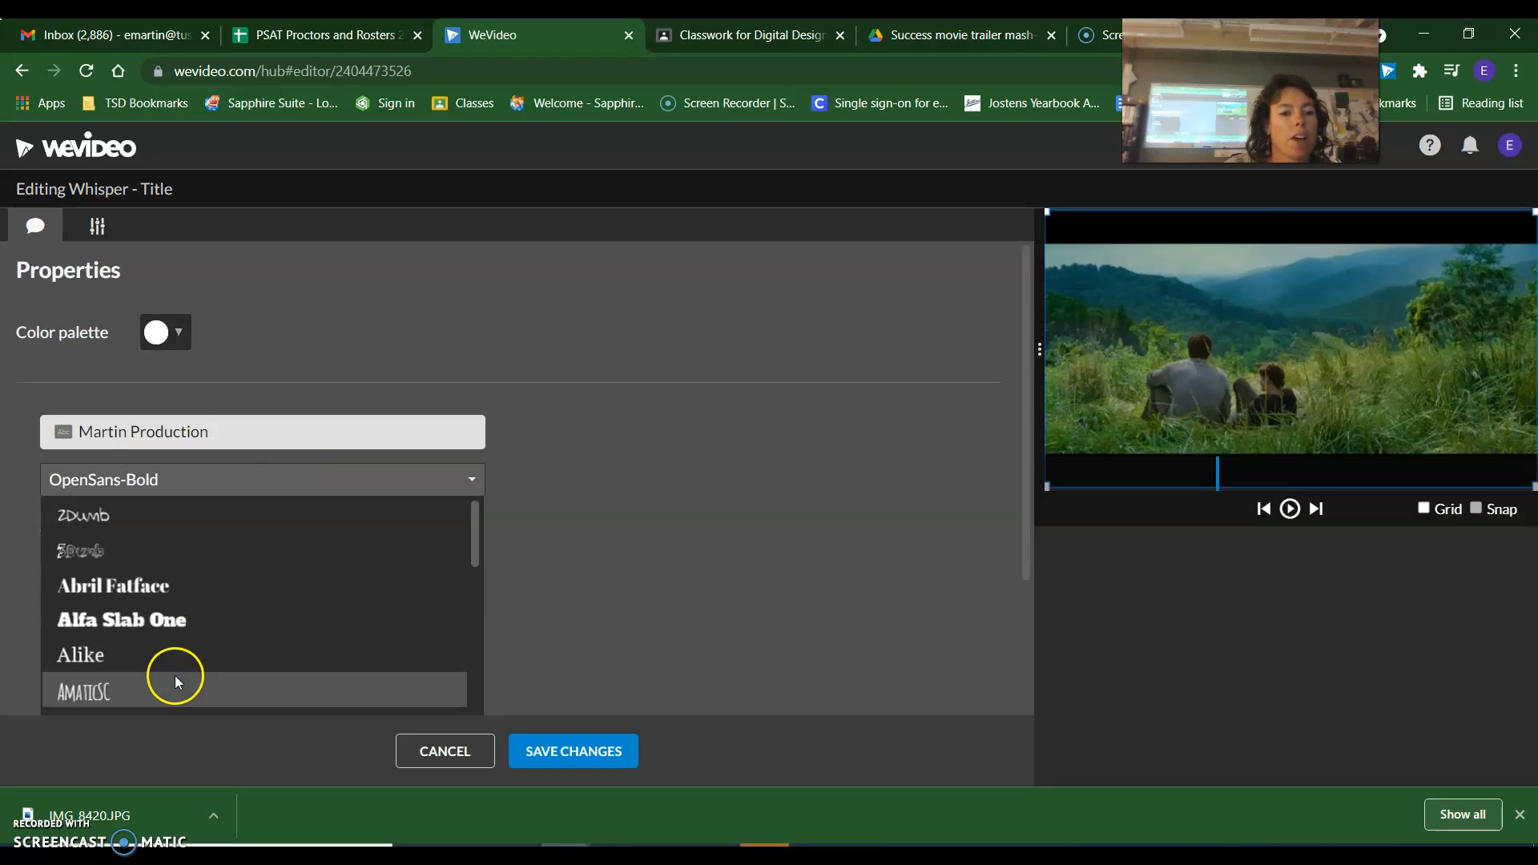
click(120, 694)
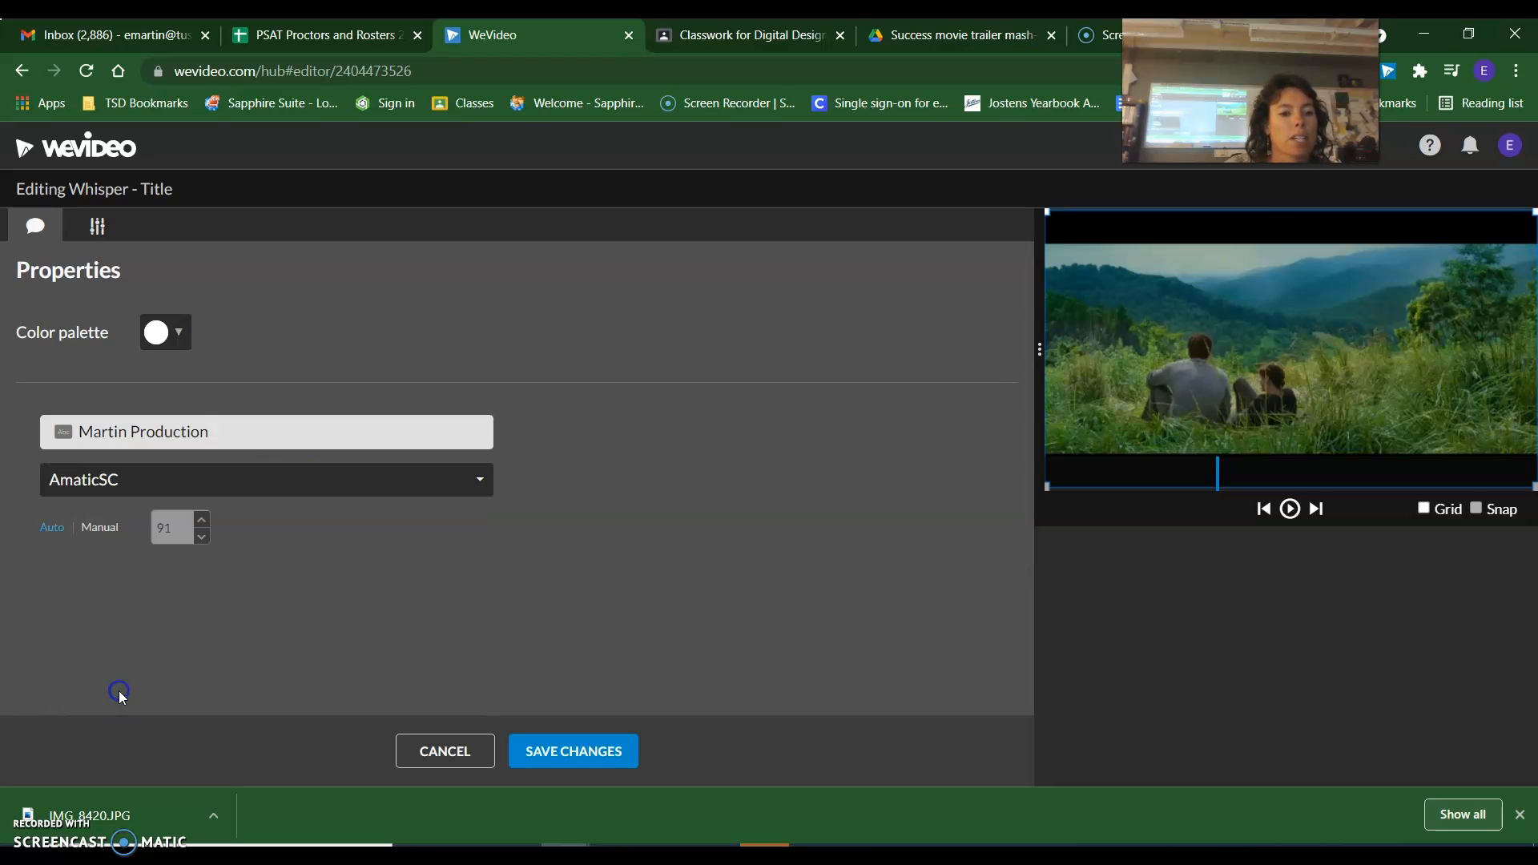
click(564, 753)
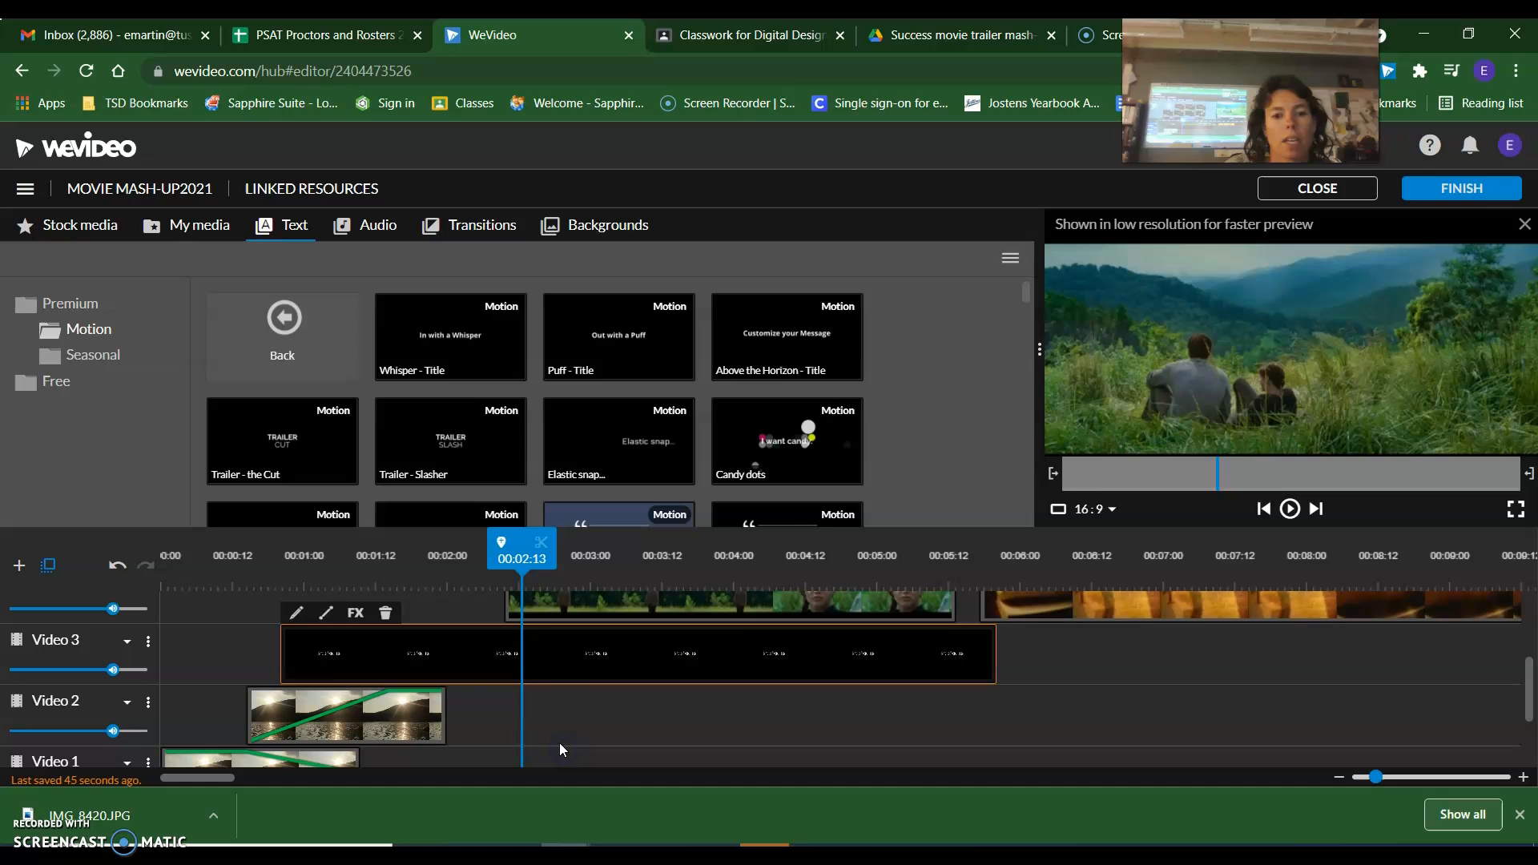
Check the title's appearance at several points on the timeline and review its properties without changing them.
double_click(391, 653)
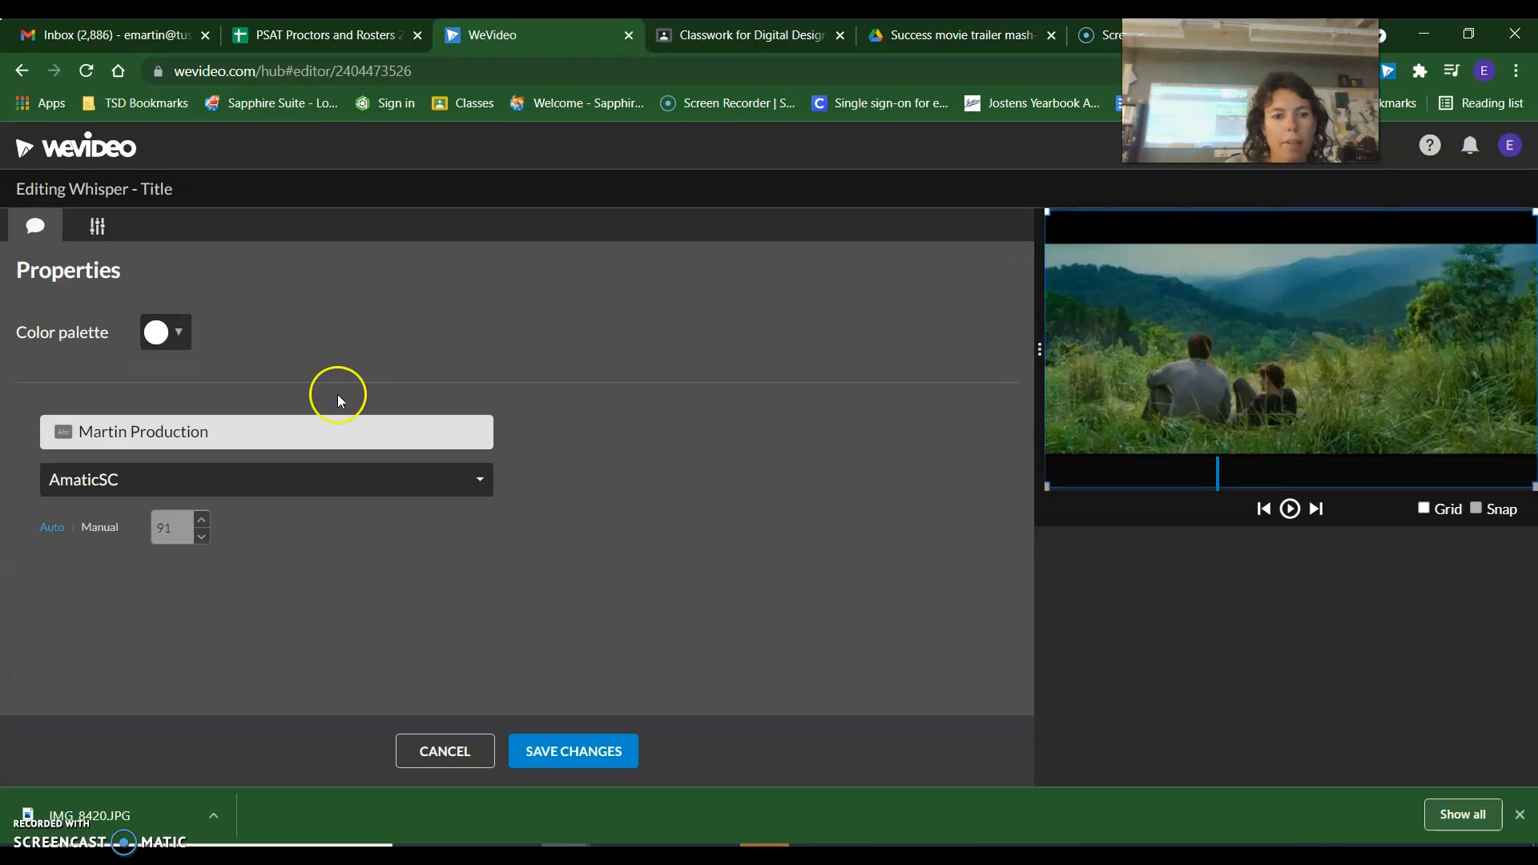
click(473, 761)
click(397, 554)
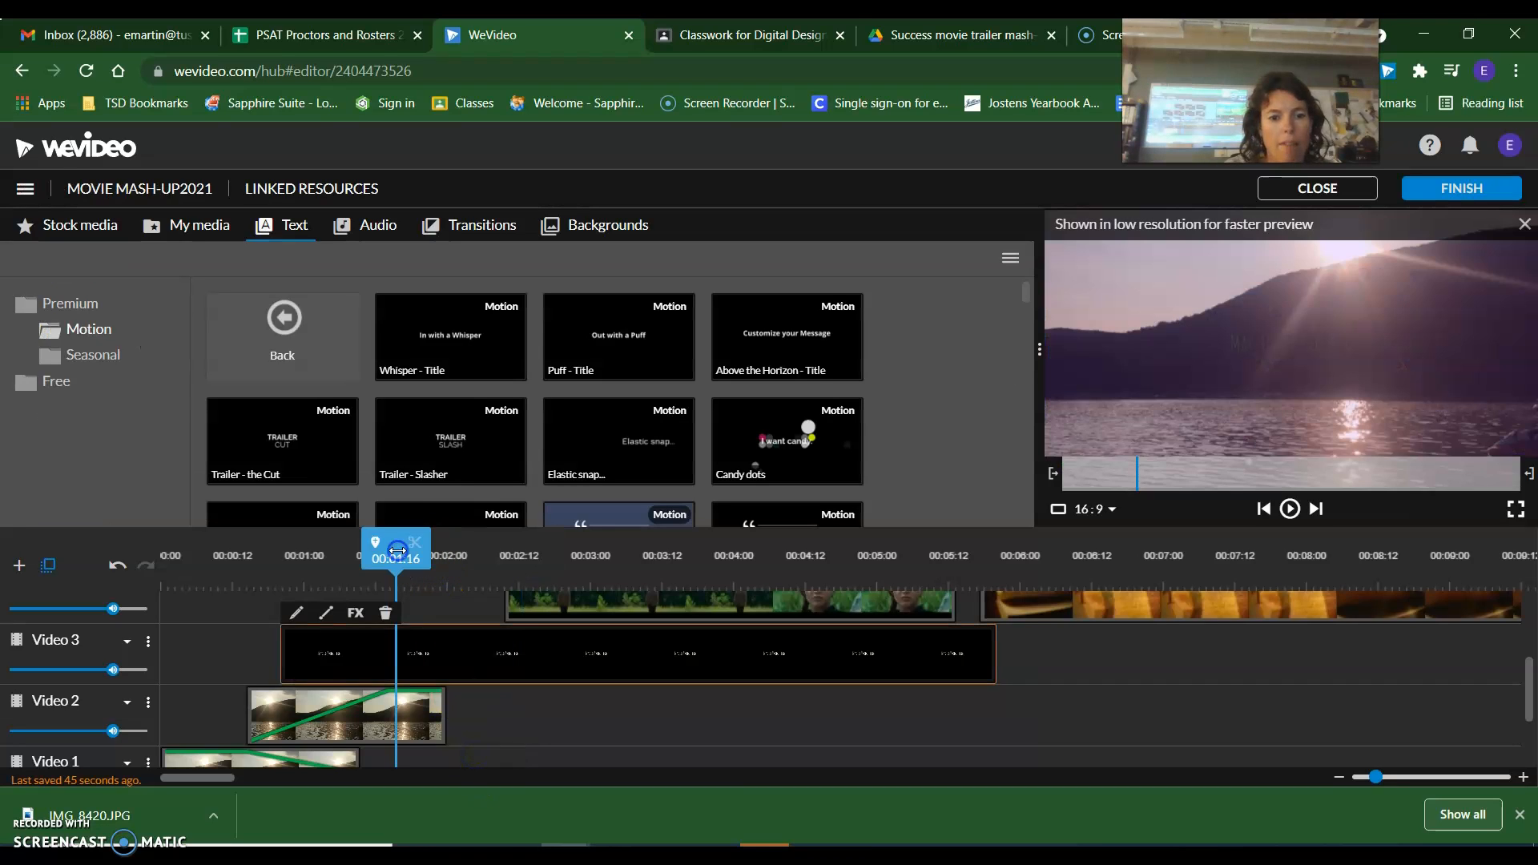
click(593, 555)
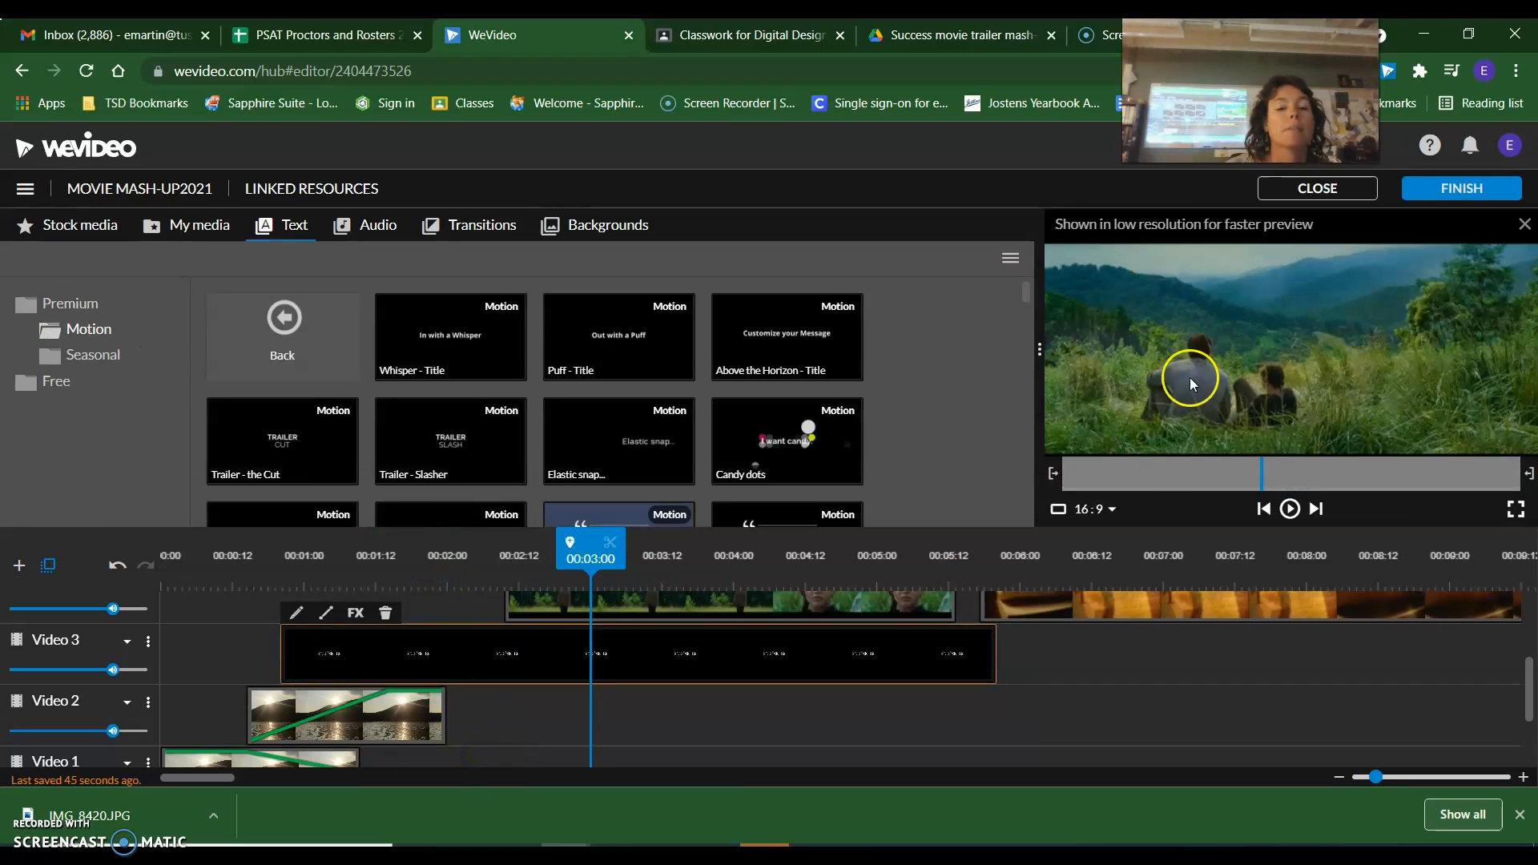
click(347, 573)
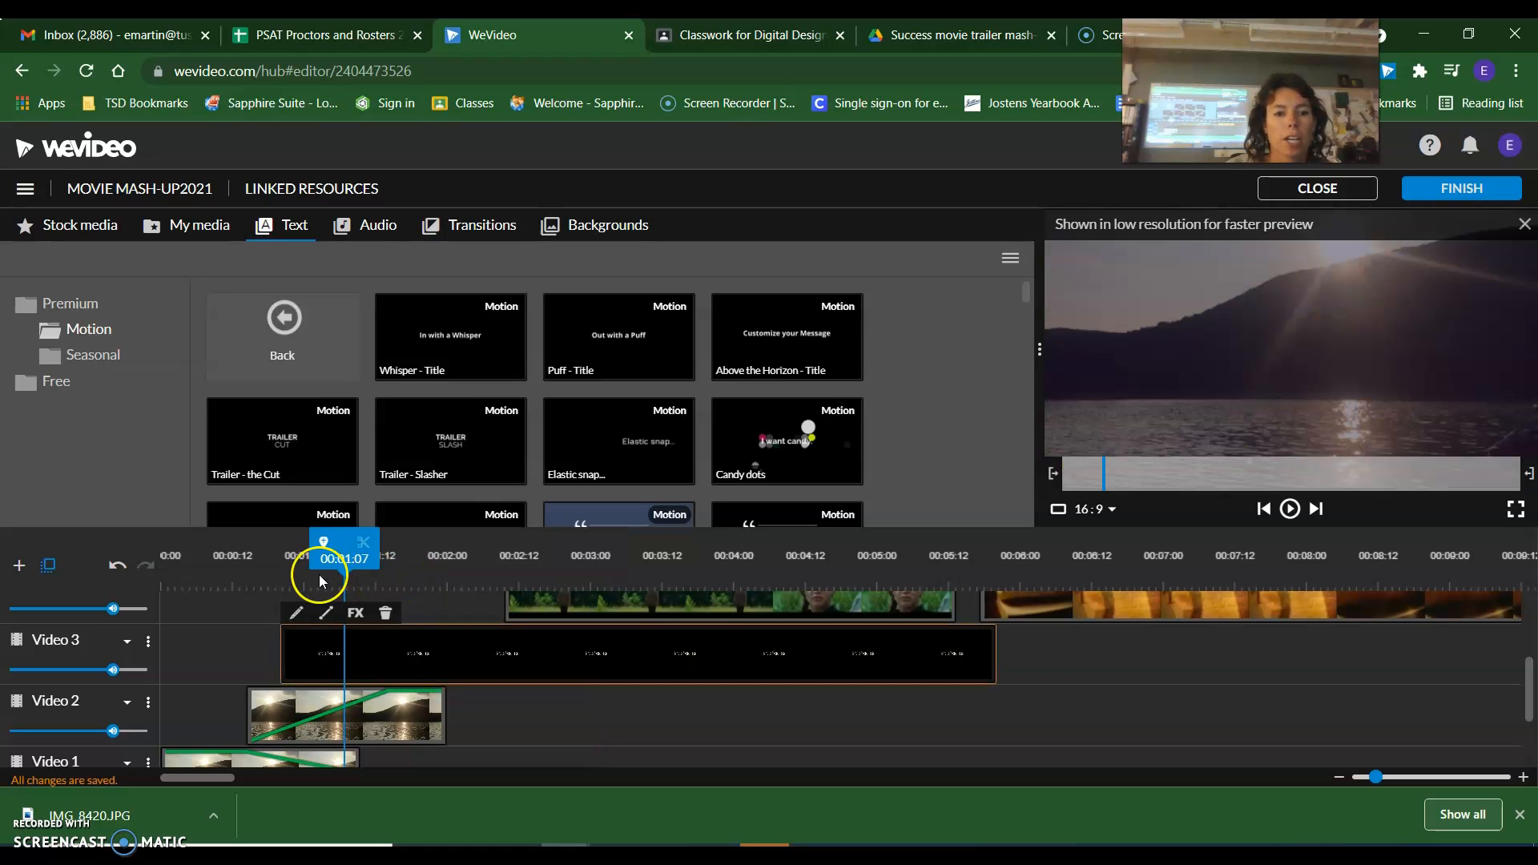
click(319, 656)
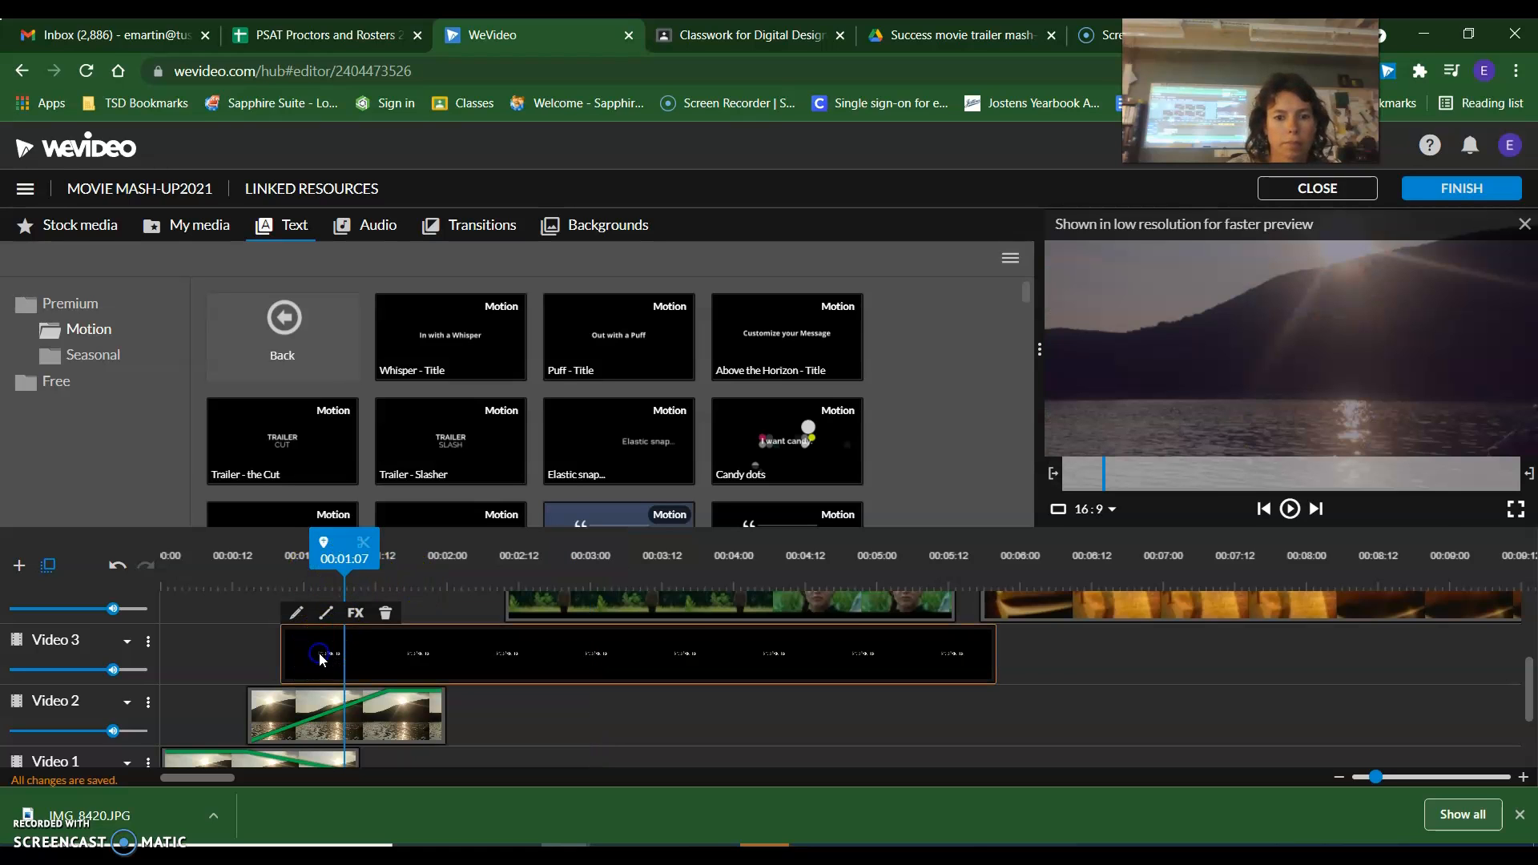
double_click(318, 655)
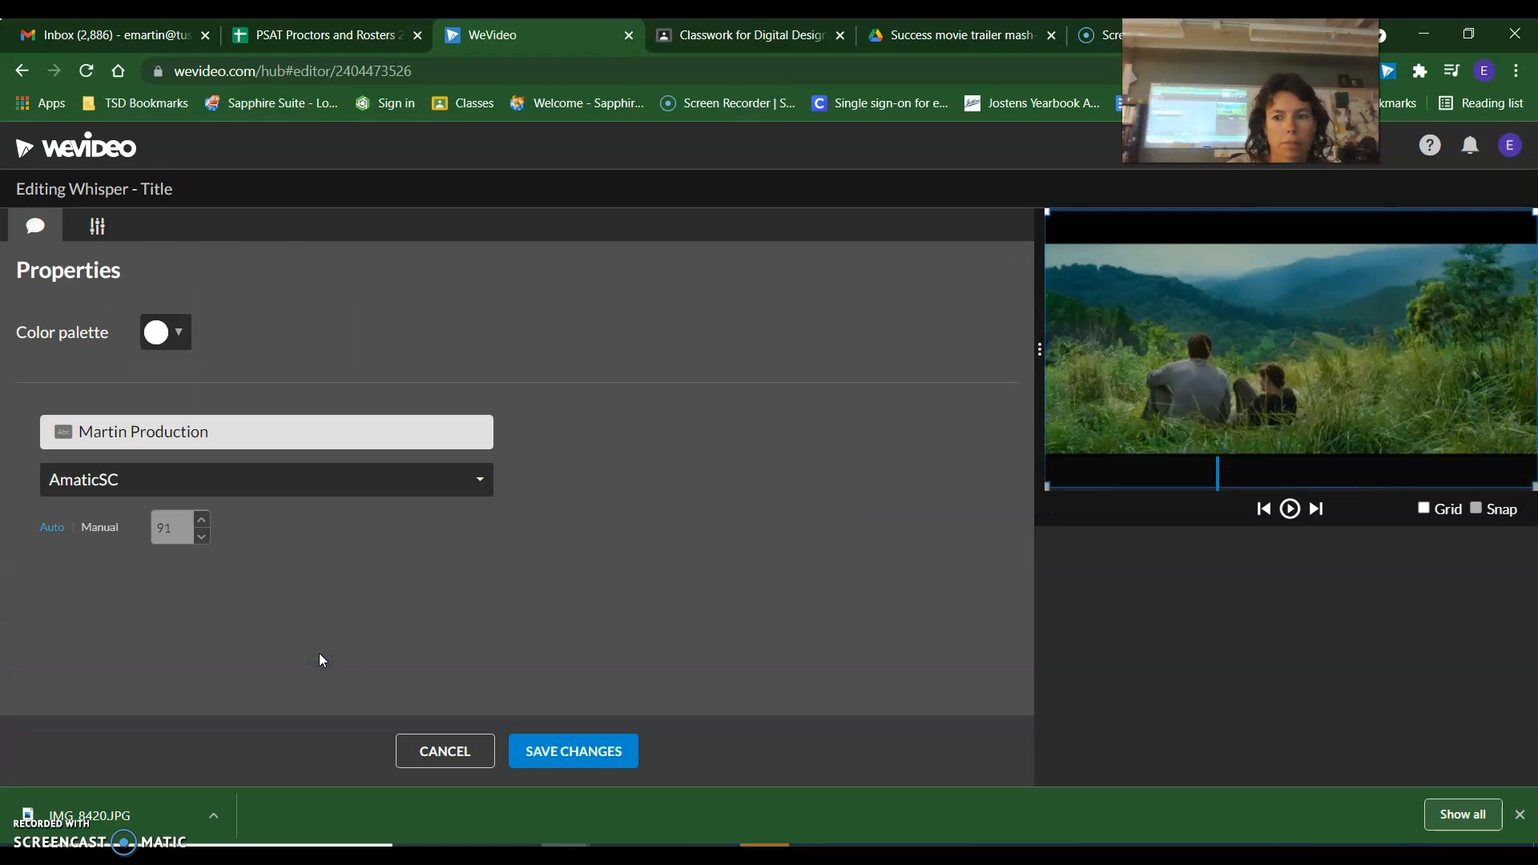
click(445, 750)
drag(522, 553, 306, 552)
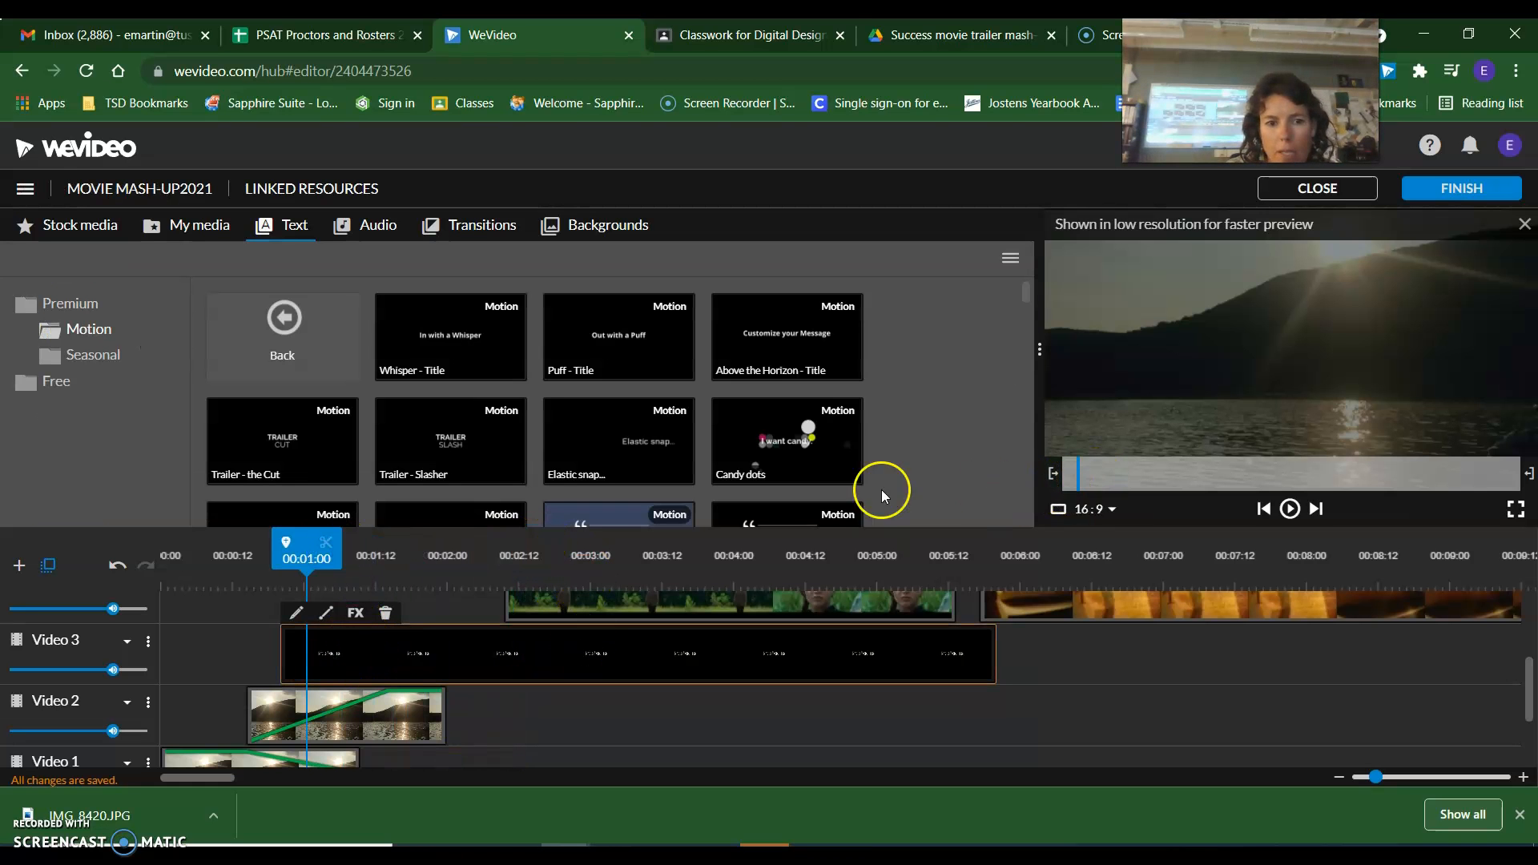
Change the Whisper title's color to dark red and save the changes.
double_click(329, 647)
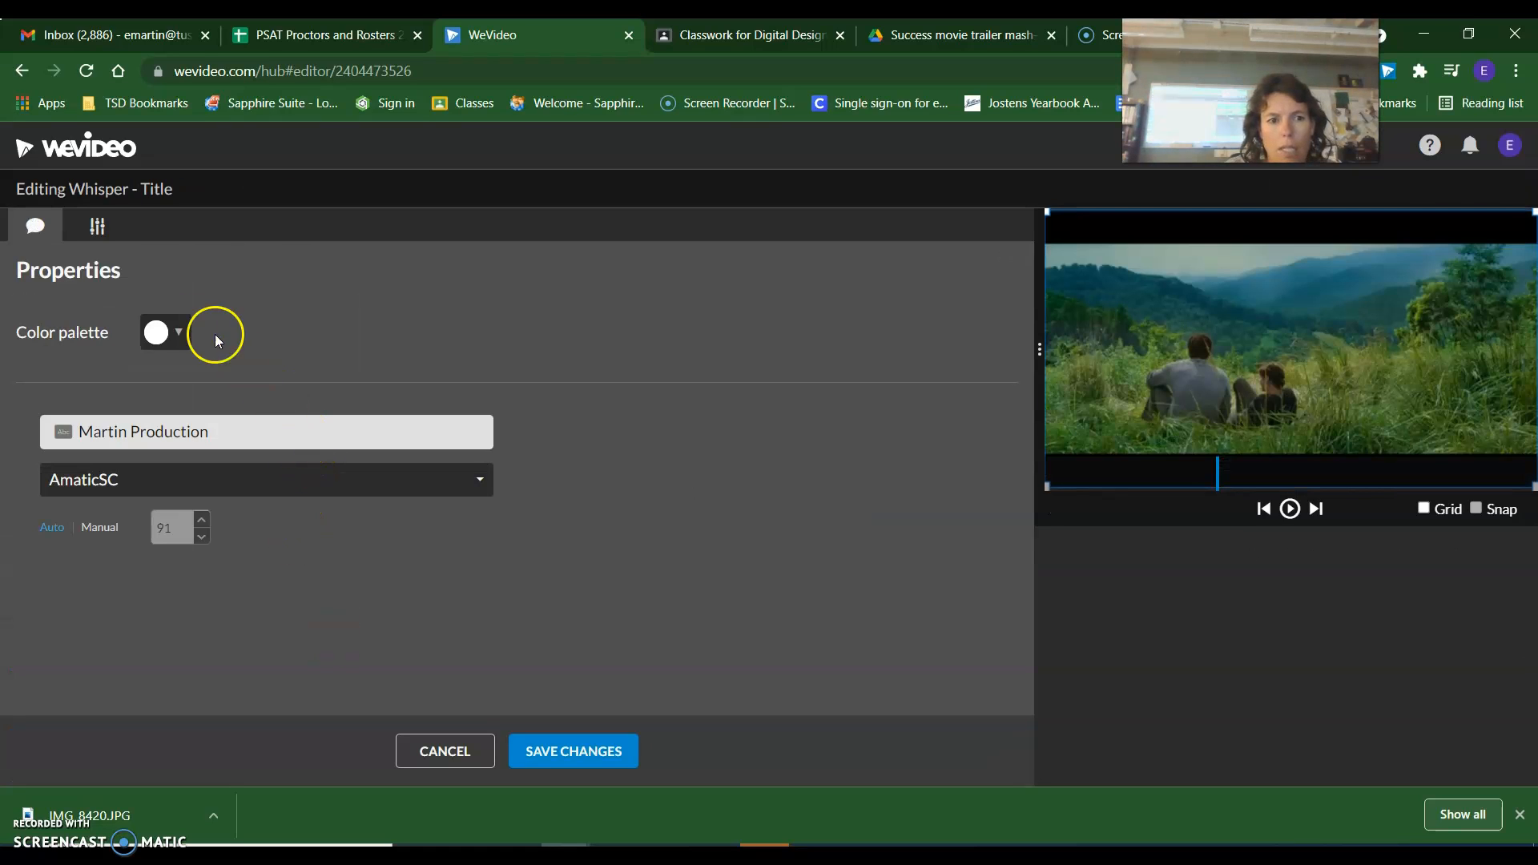
click(178, 332)
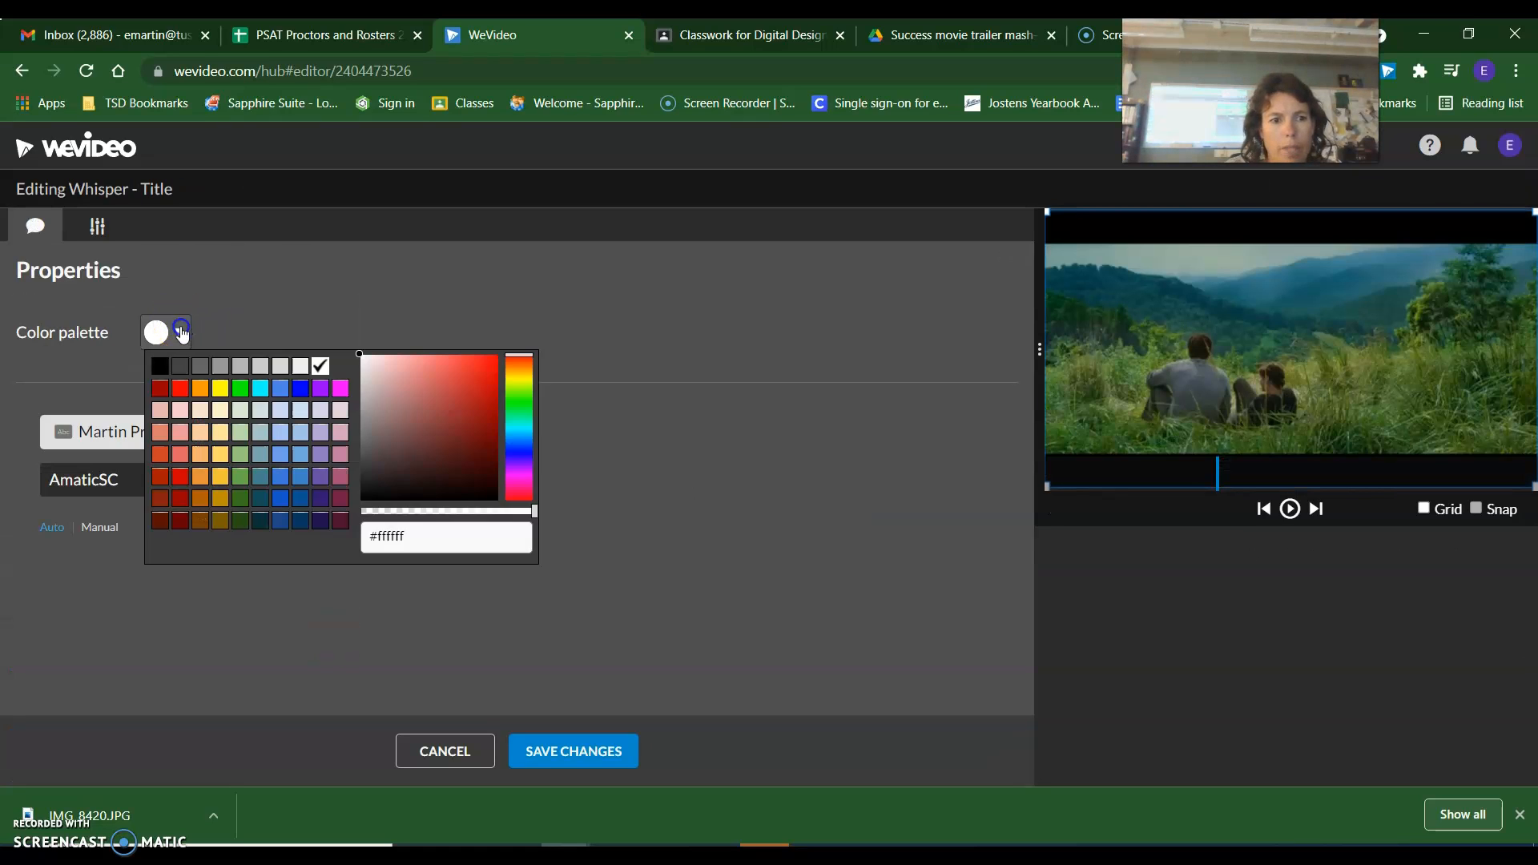
click(181, 390)
click(582, 753)
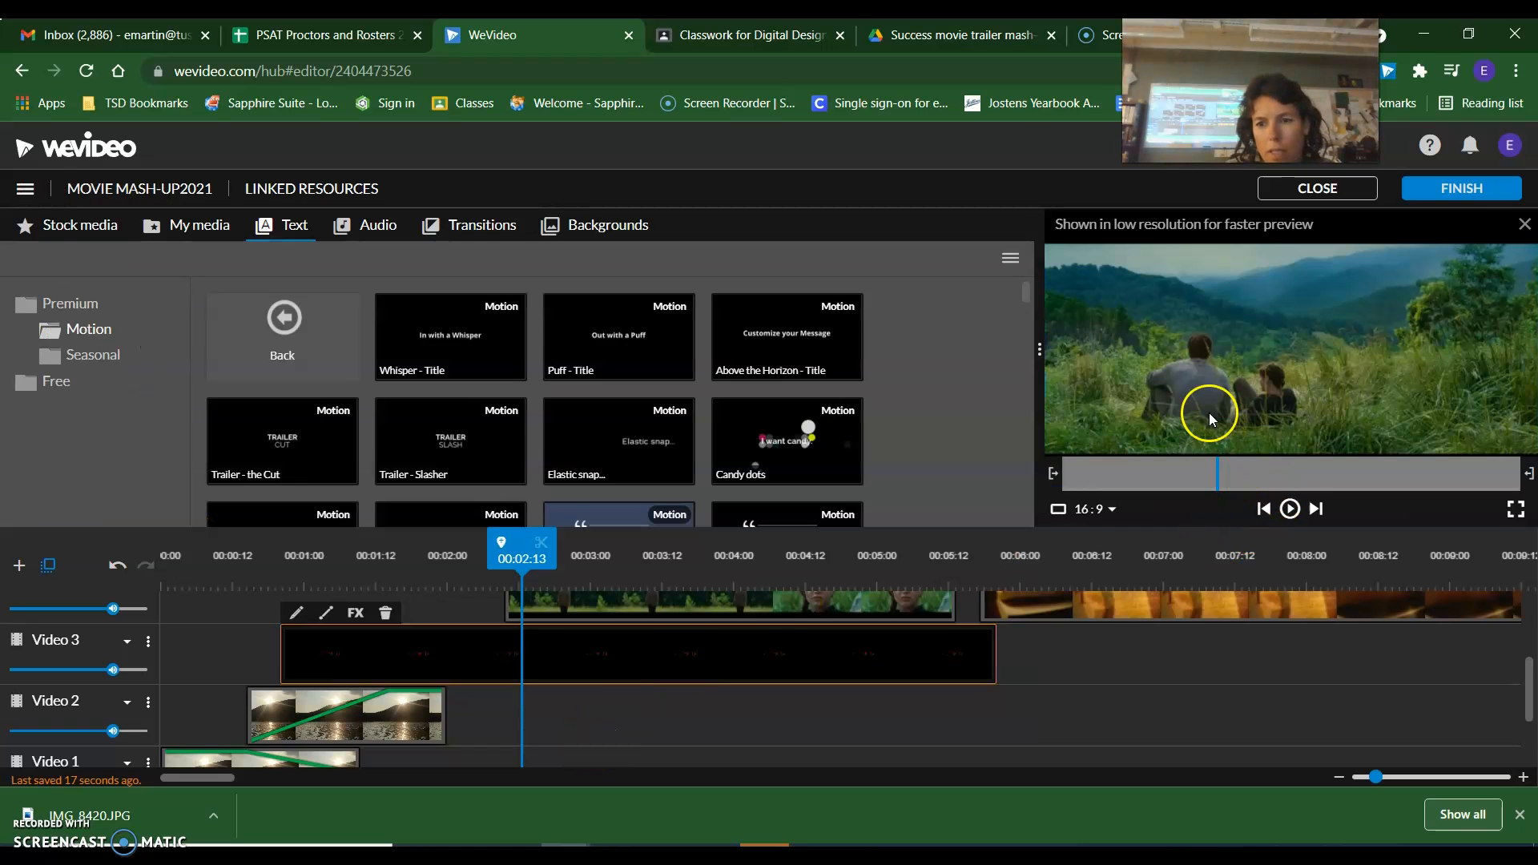
Check the recolored title at the start of its clip and review its properties without changing them.
drag(521, 558, 287, 558)
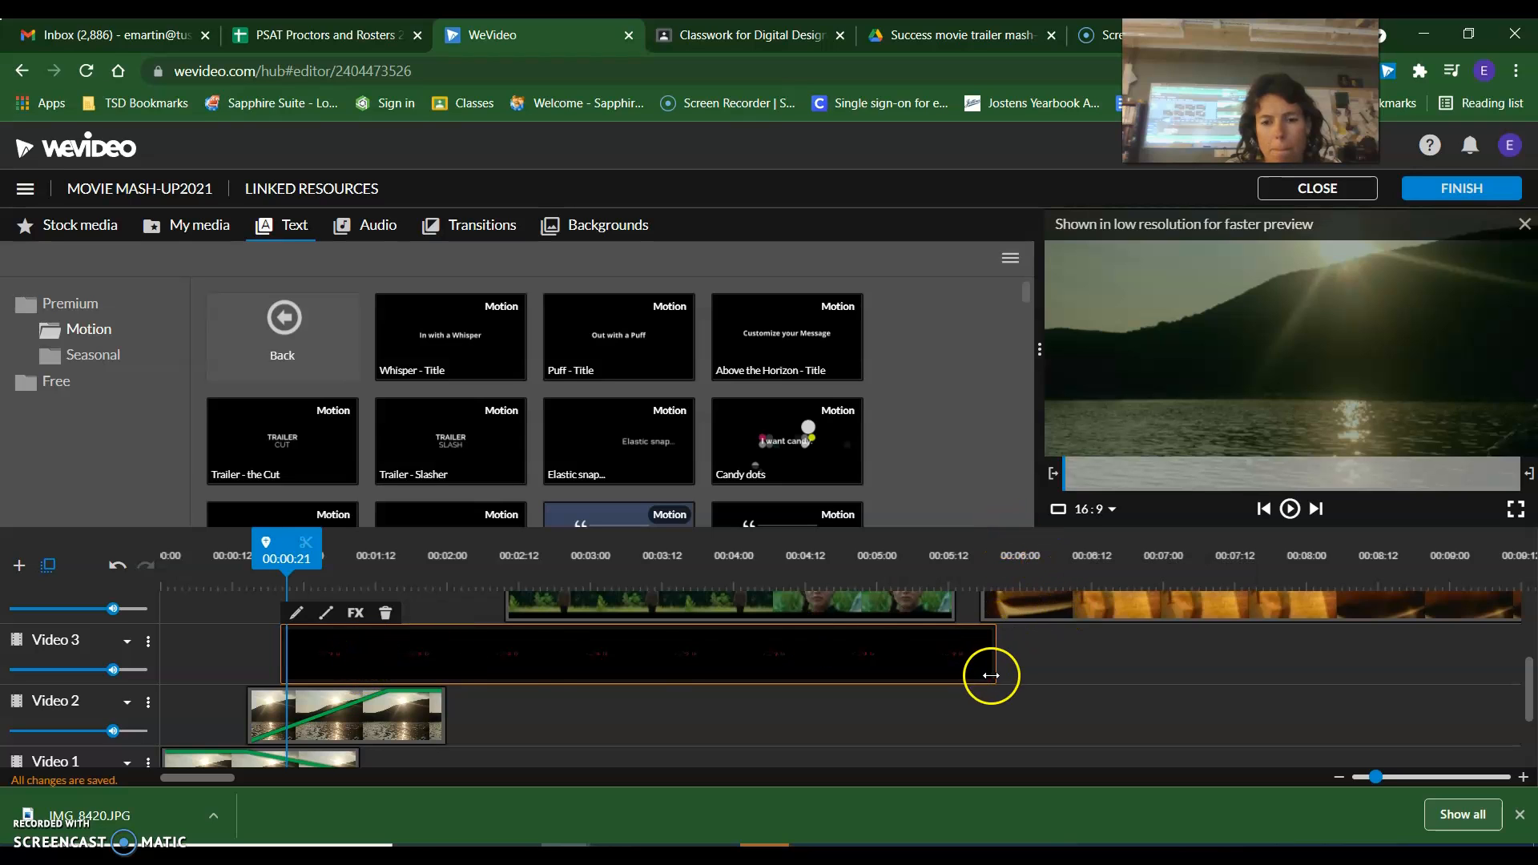
scroll(989, 677, up, 2)
double_click(409, 747)
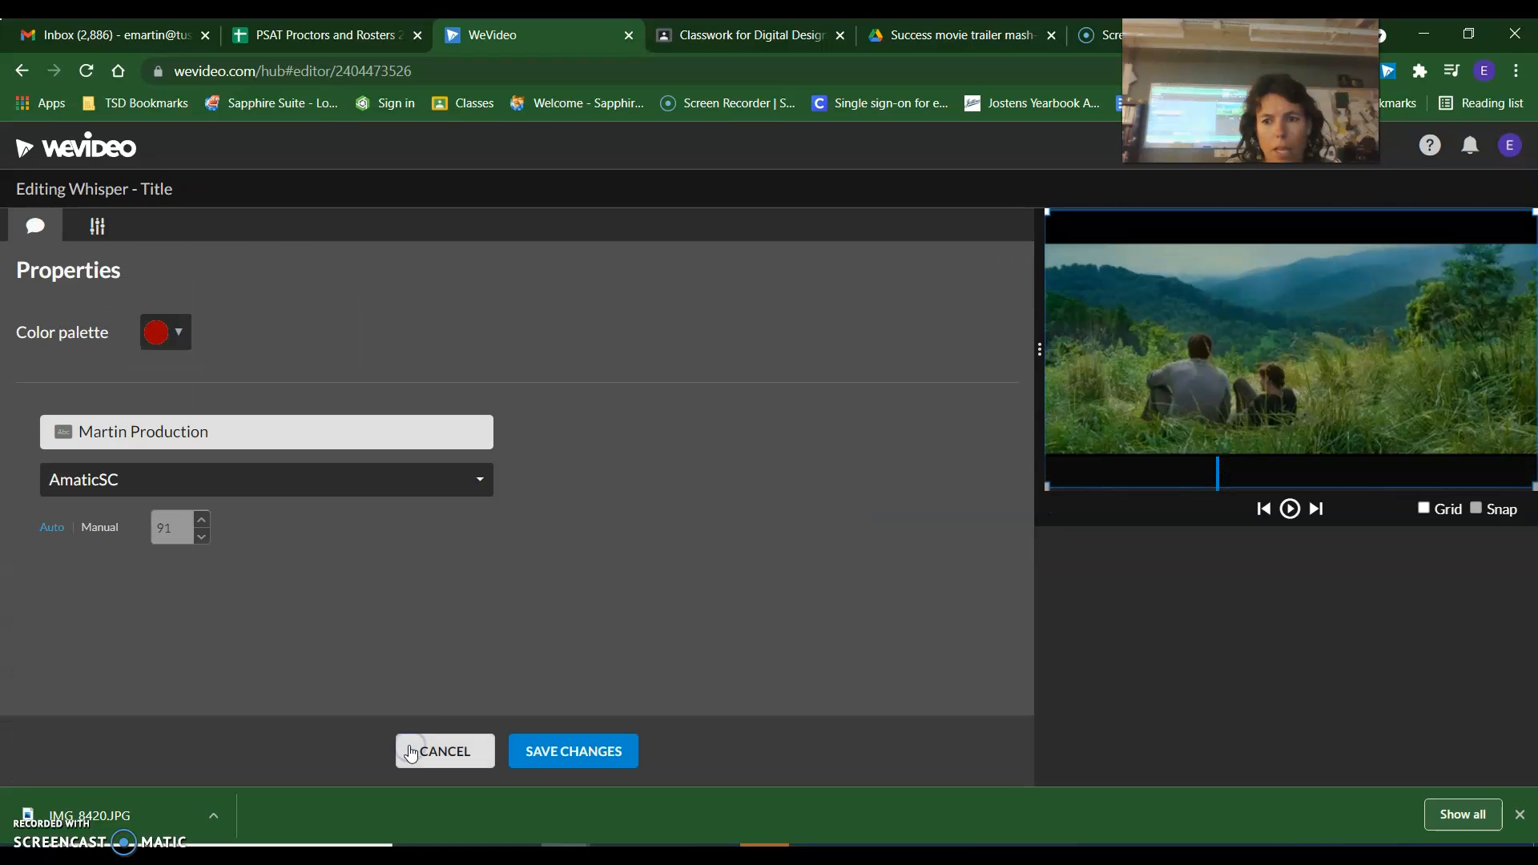
click(449, 749)
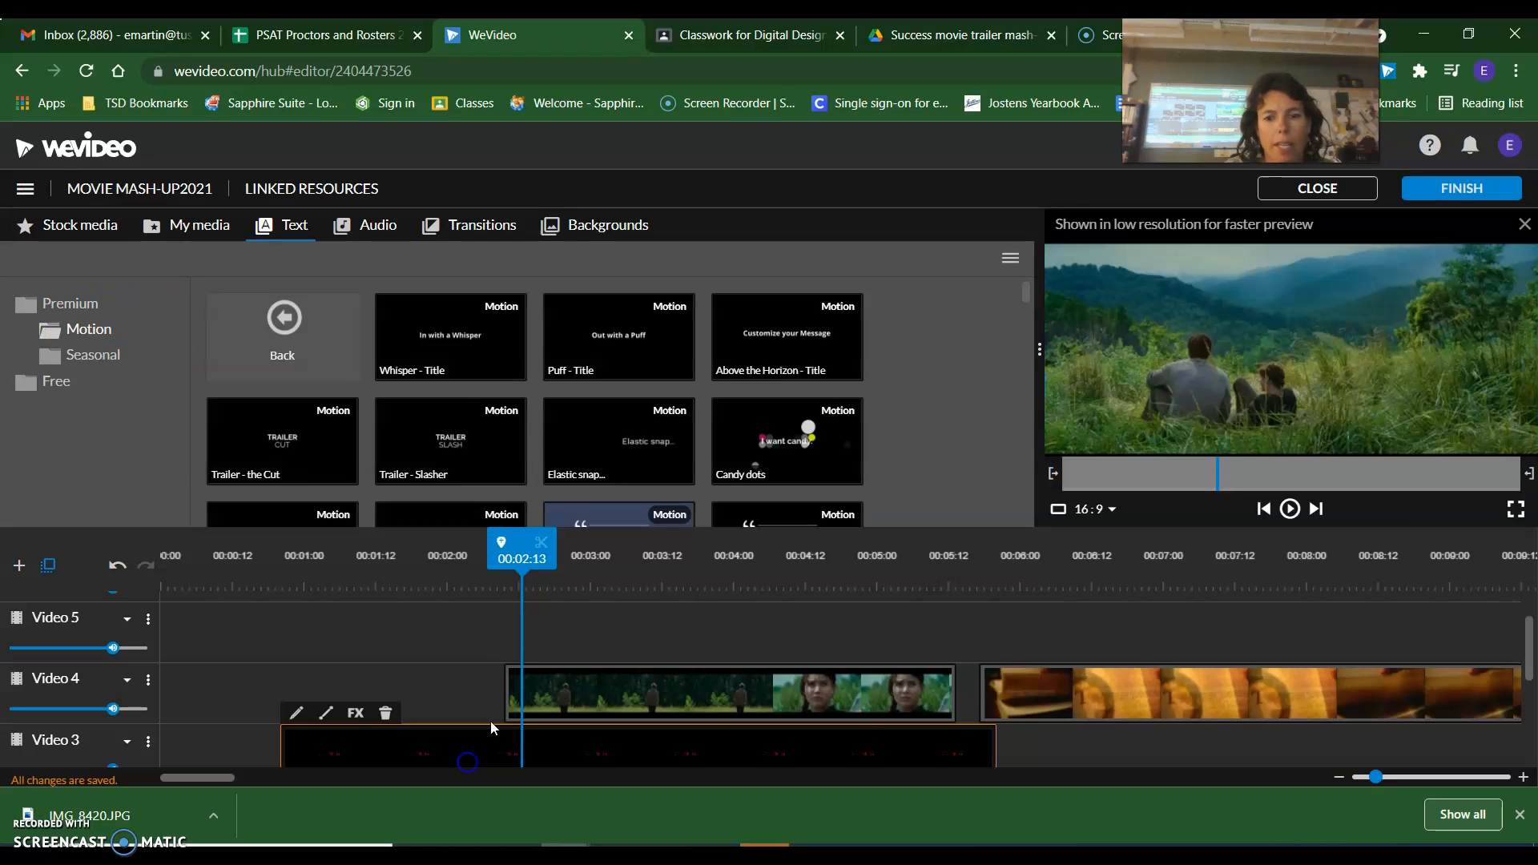
Move the Hunger Games clip from Video 4 to Video 5, starting at 00:05:02, and recheck the title over the photo segments.
drag(834, 697, 1247, 642)
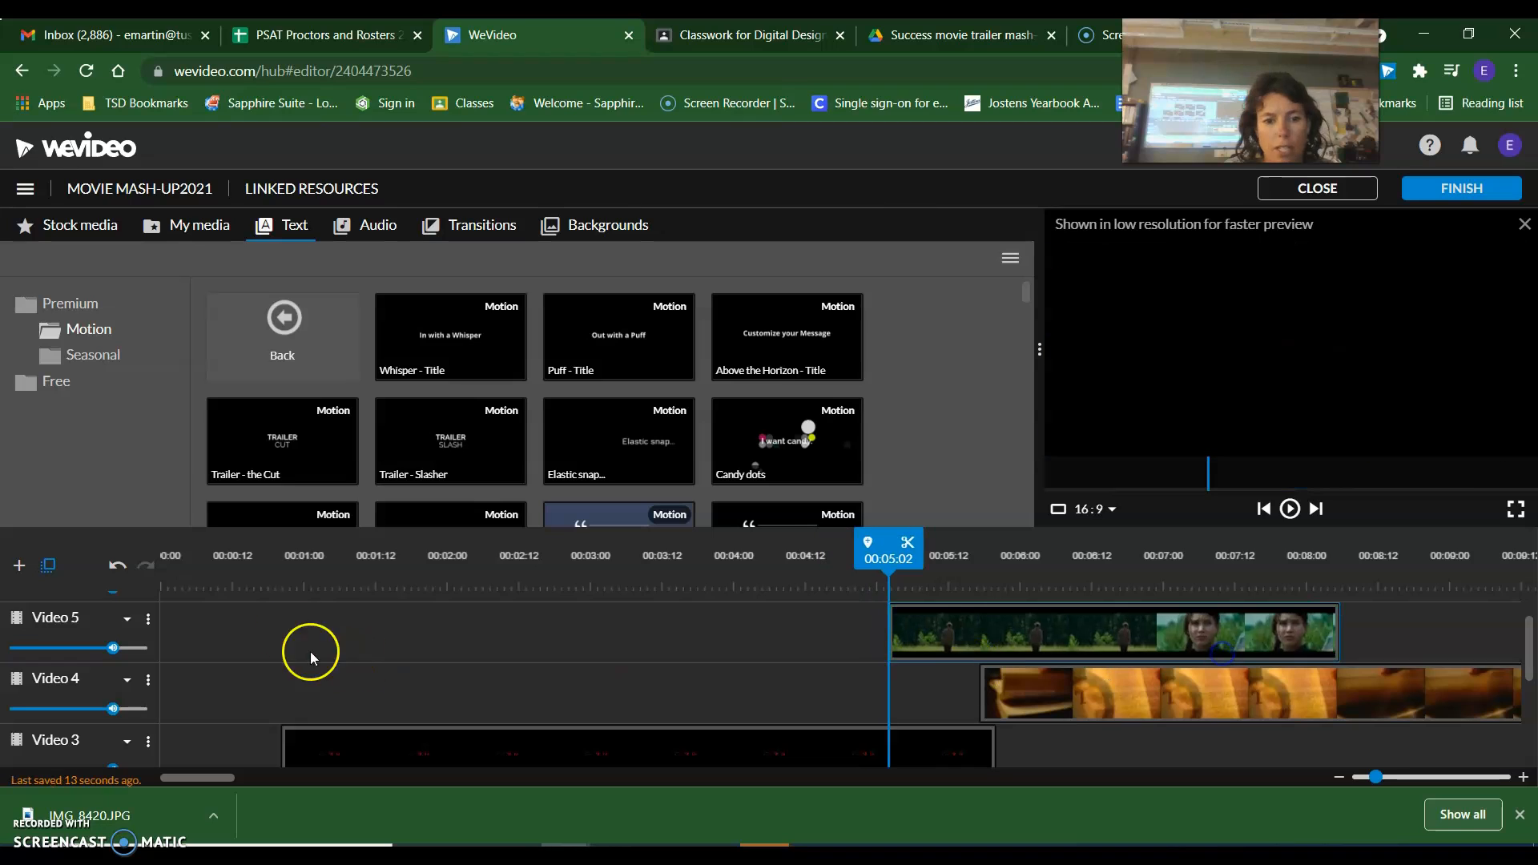
click(335, 582)
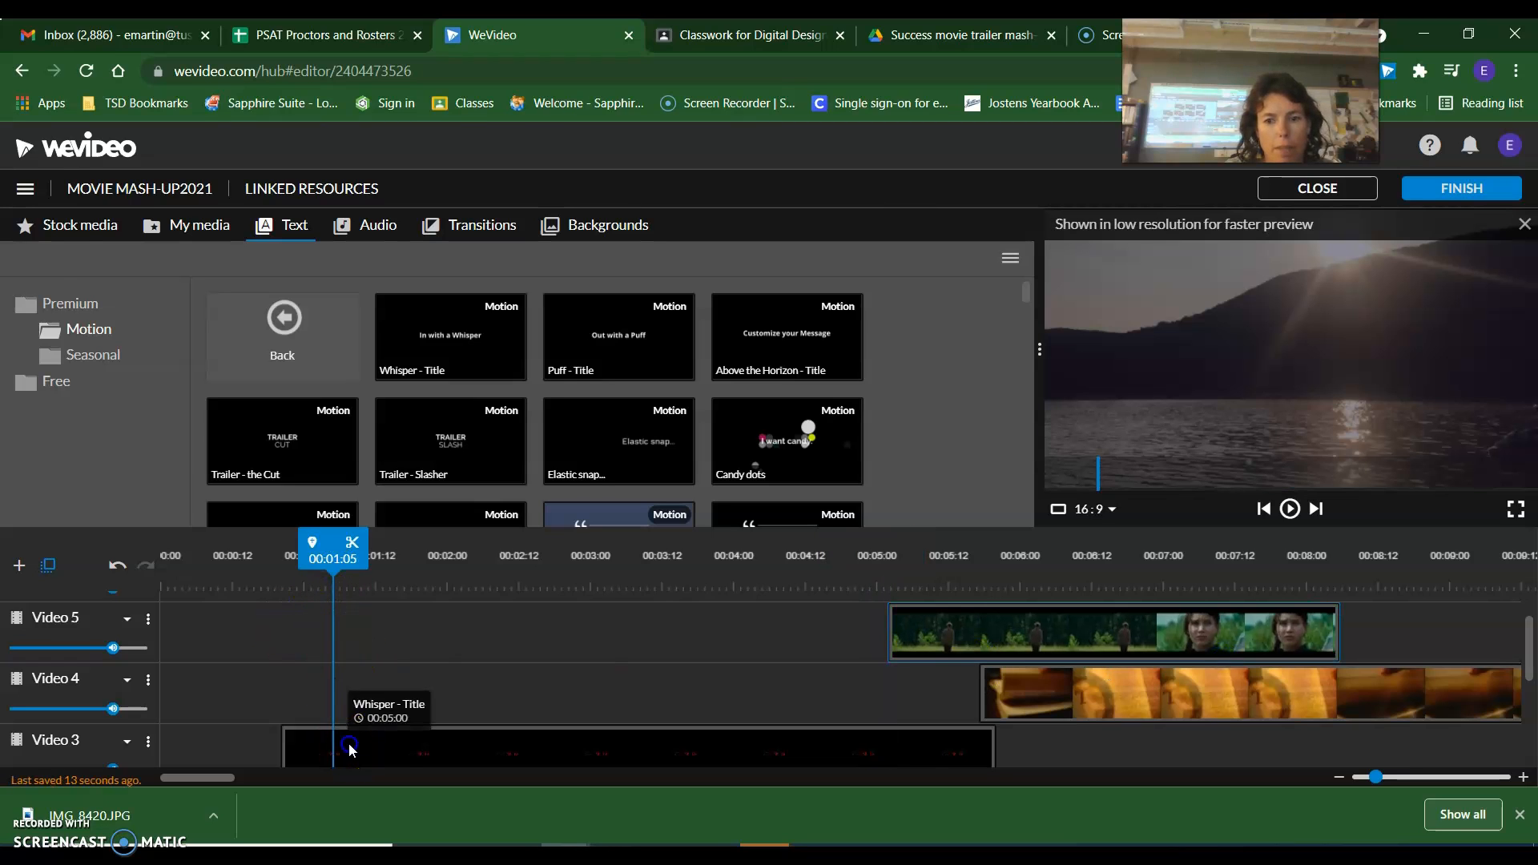
double_click(350, 747)
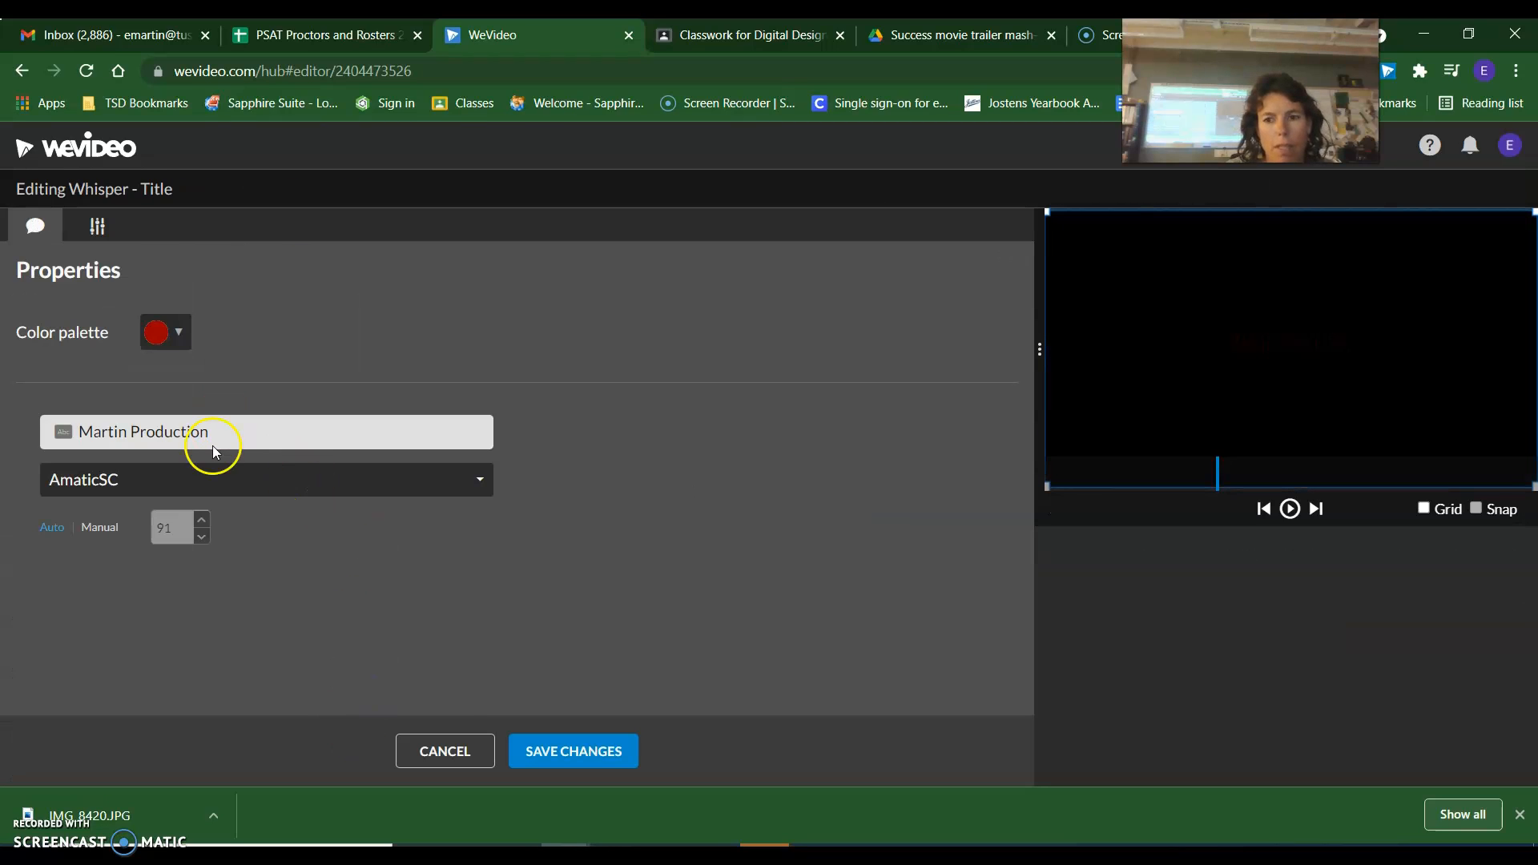
click(444, 751)
scroll(462, 617, down, 3)
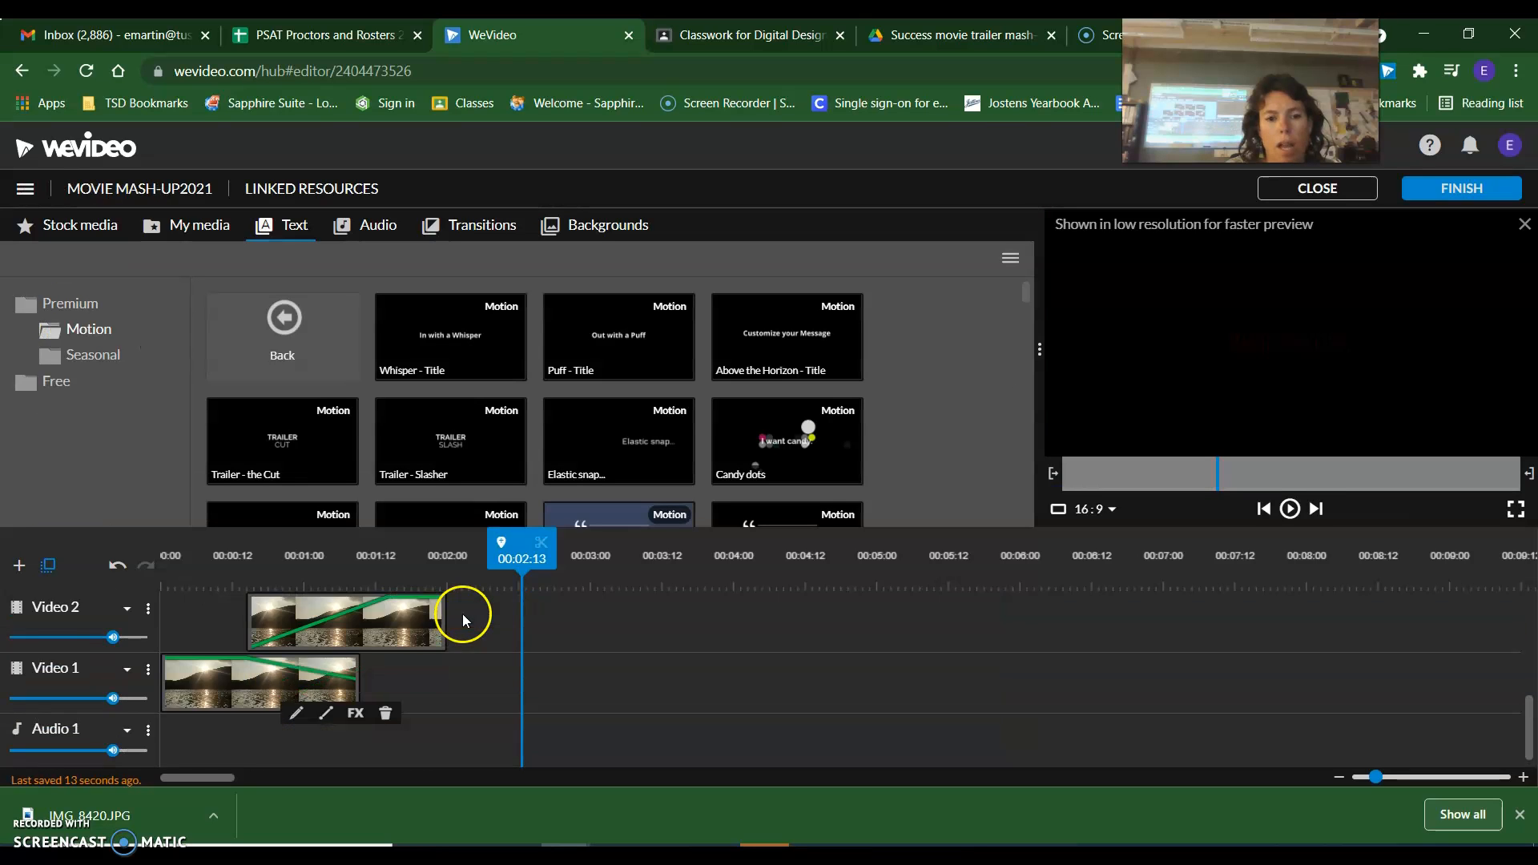
Check the dark red title near the start of the timeline and review its properties, leaving them as they are.
scroll(463, 619, up, 3)
drag(522, 559, 302, 558)
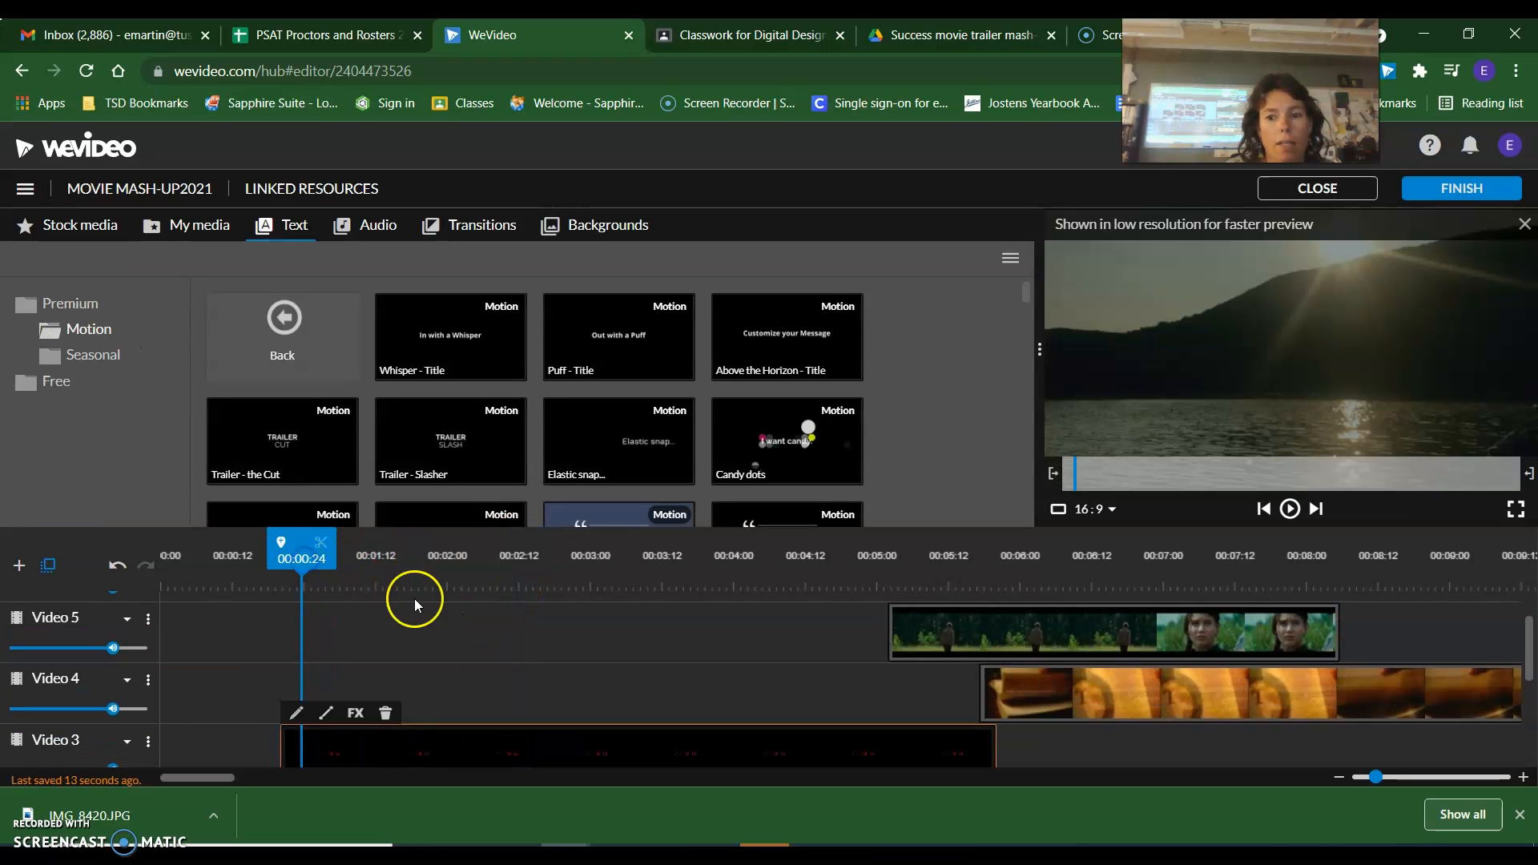
scroll(392, 613, down, 3)
scroll(344, 641, up, 1)
double_click(348, 649)
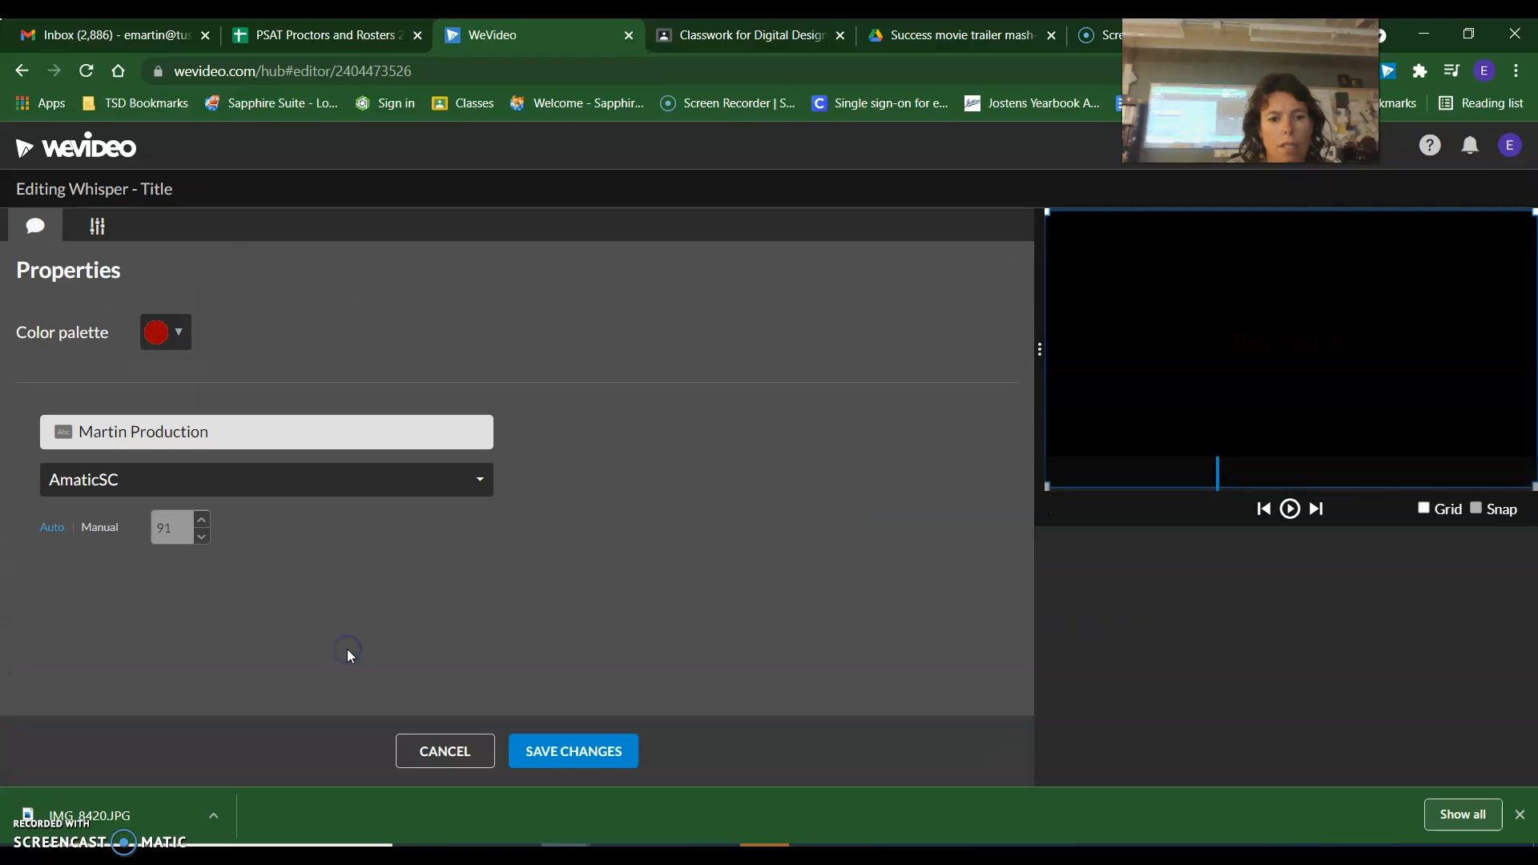
drag(1136, 479, 1229, 490)
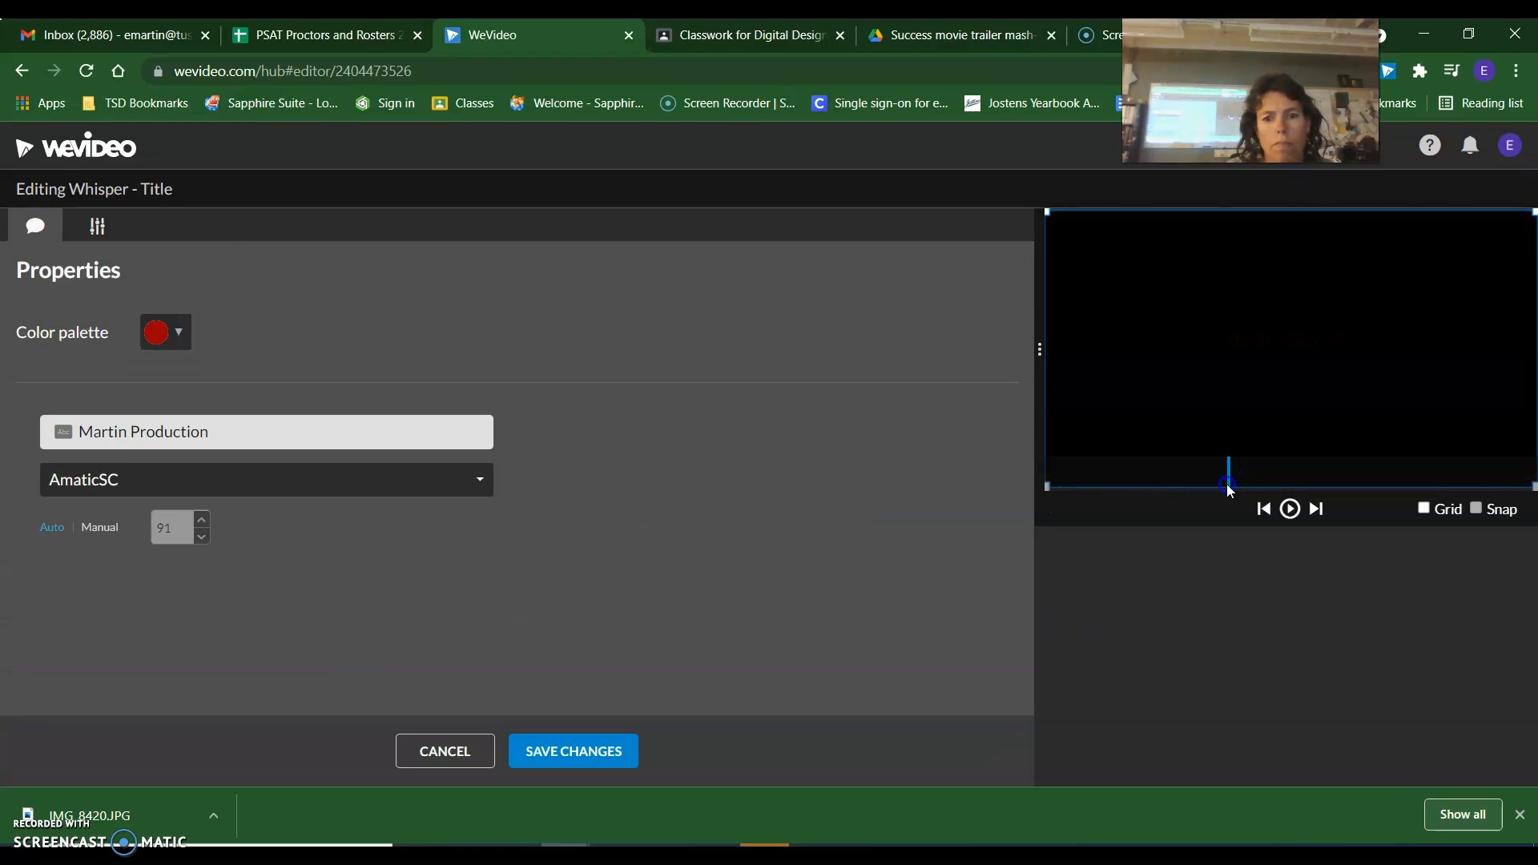
click(238, 434)
click(227, 481)
click(227, 485)
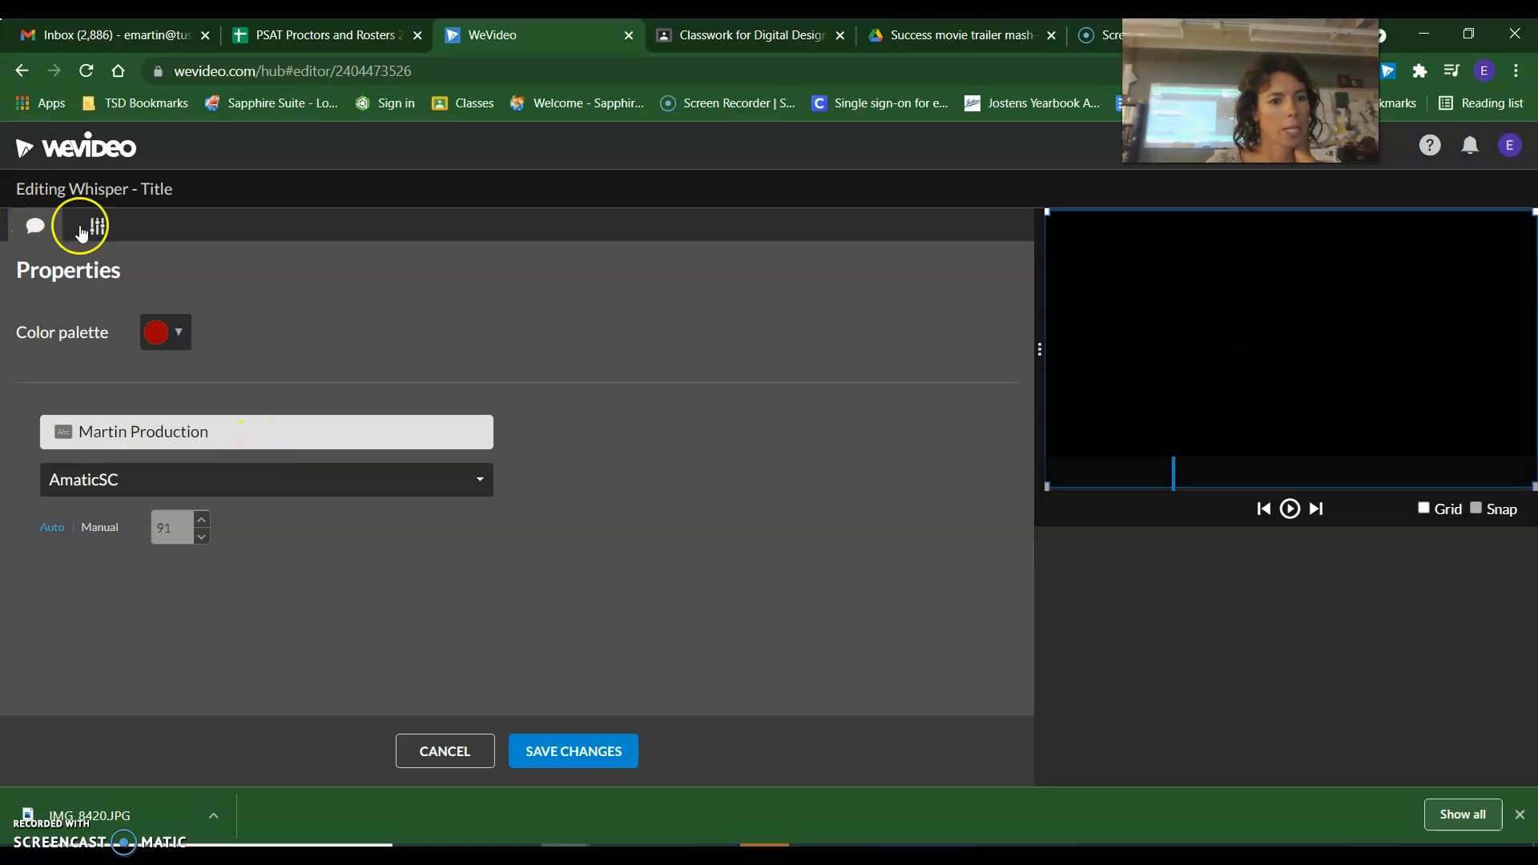
click(99, 229)
click(47, 231)
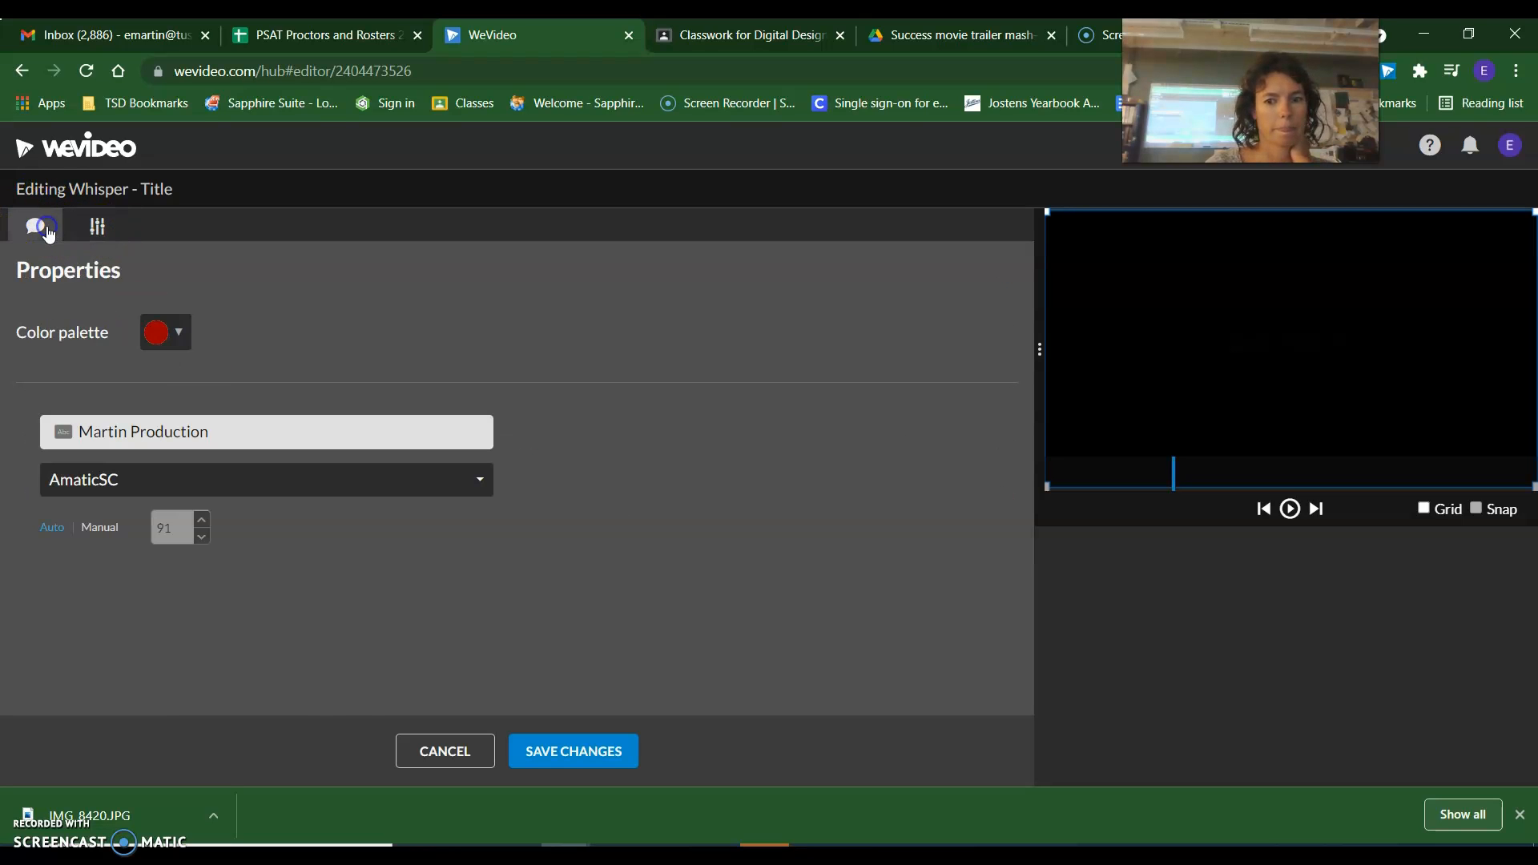
click(433, 752)
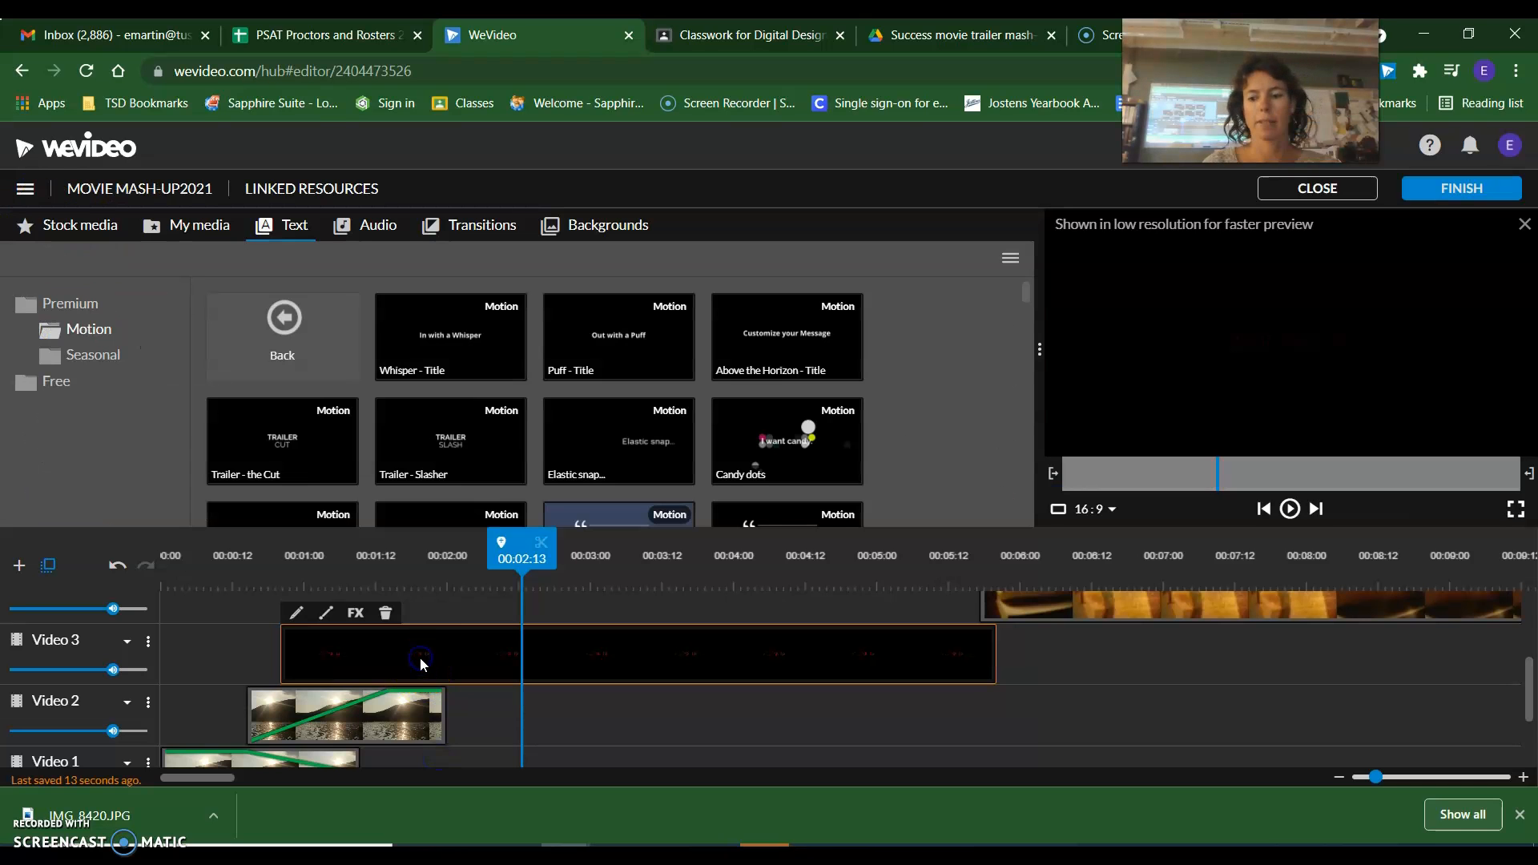
Delete the existing title from Video 3 and place a fresh Whisper title at the start of that track.
click(388, 614)
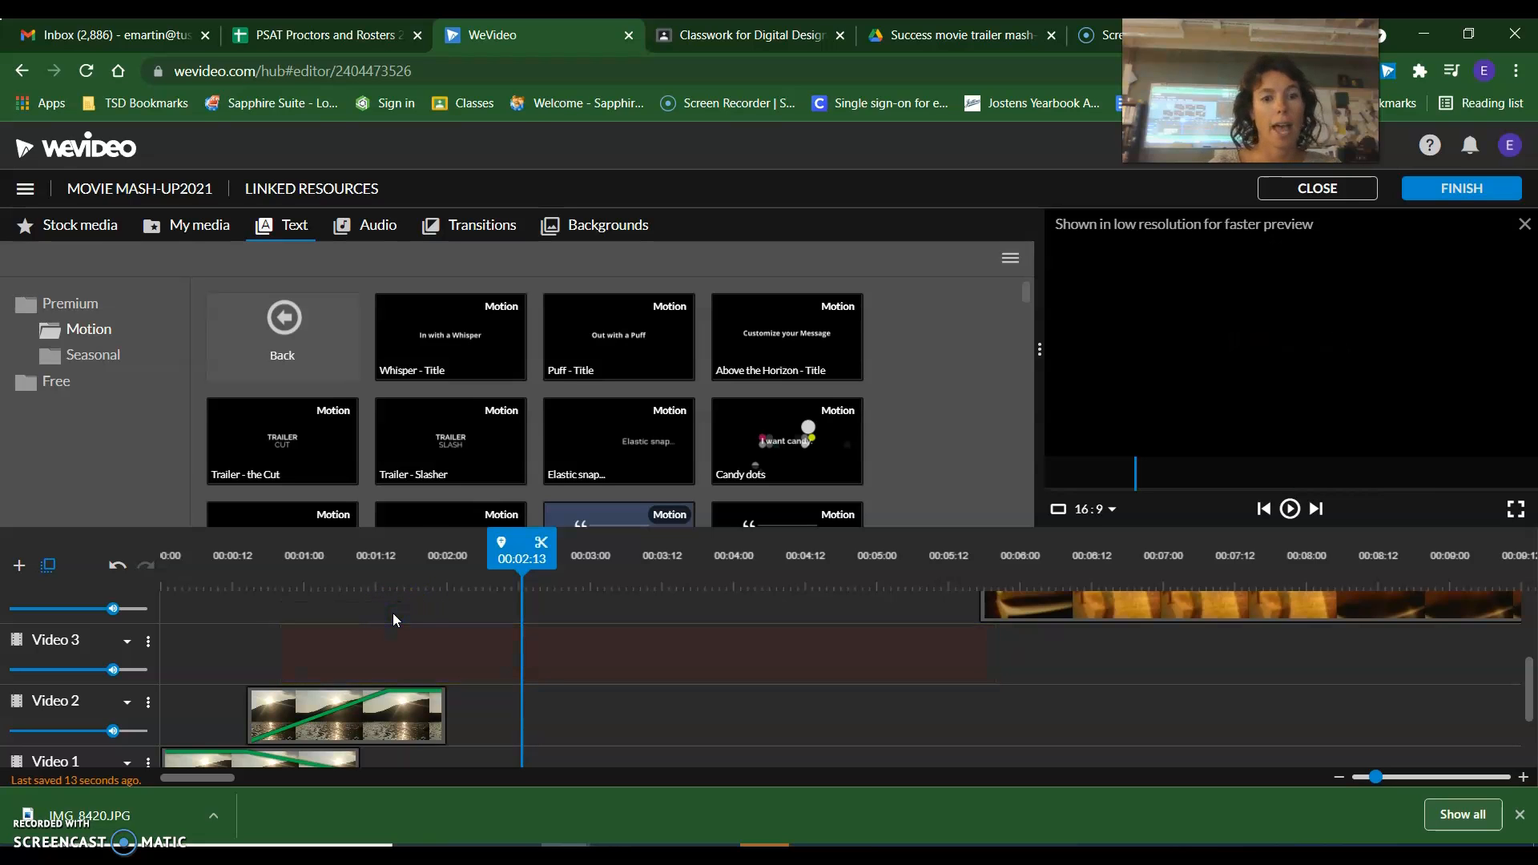
drag(480, 388, 194, 658)
click(210, 556)
click(208, 658)
Set the new Whisper title's text to the surname followed by "Production" and save the changes.
double_click(228, 647)
click(202, 431)
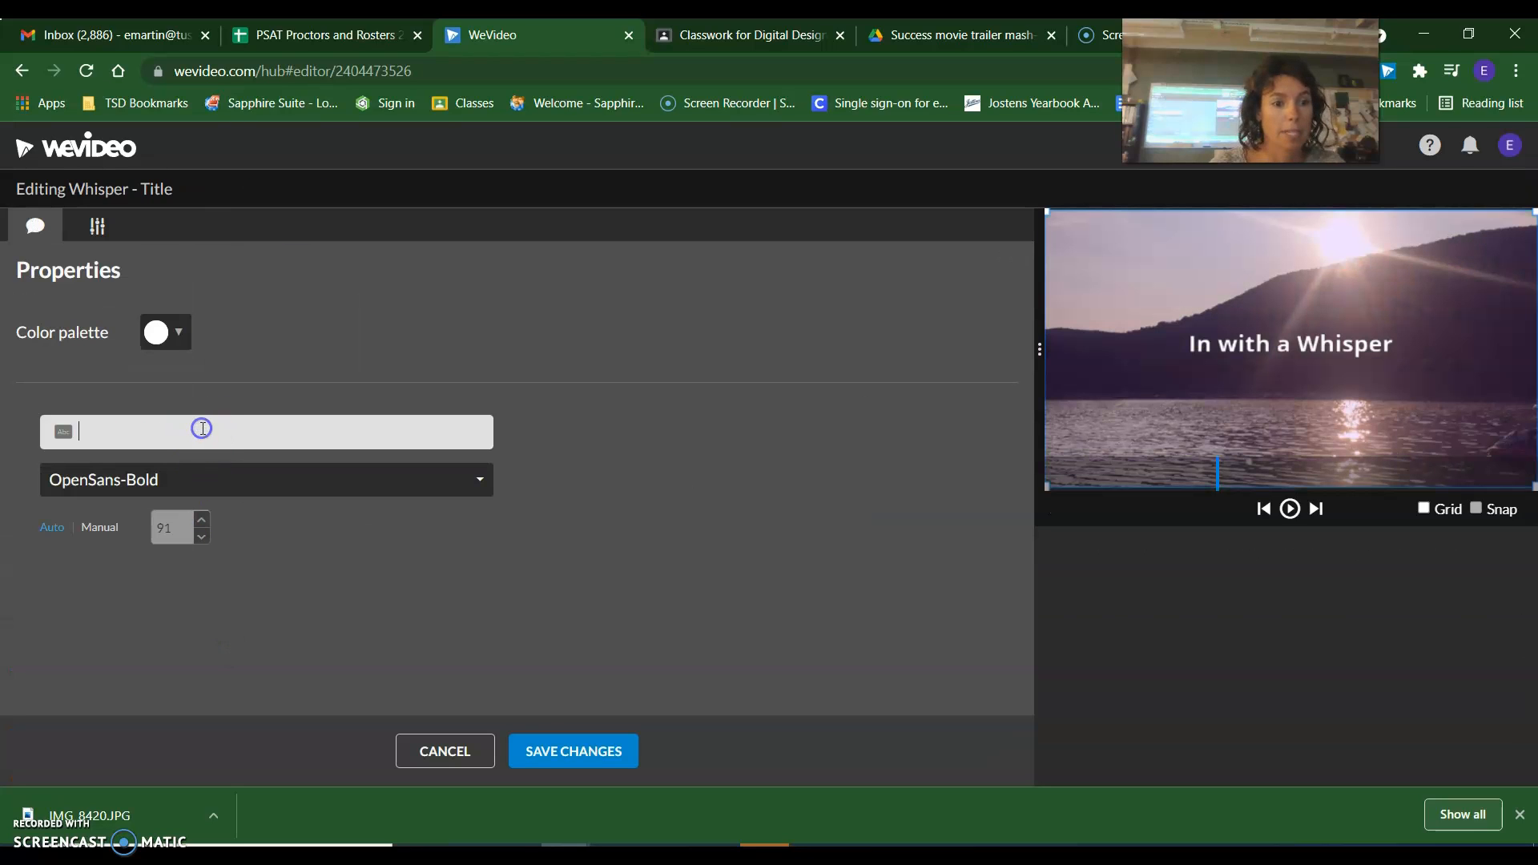
text(Martin)
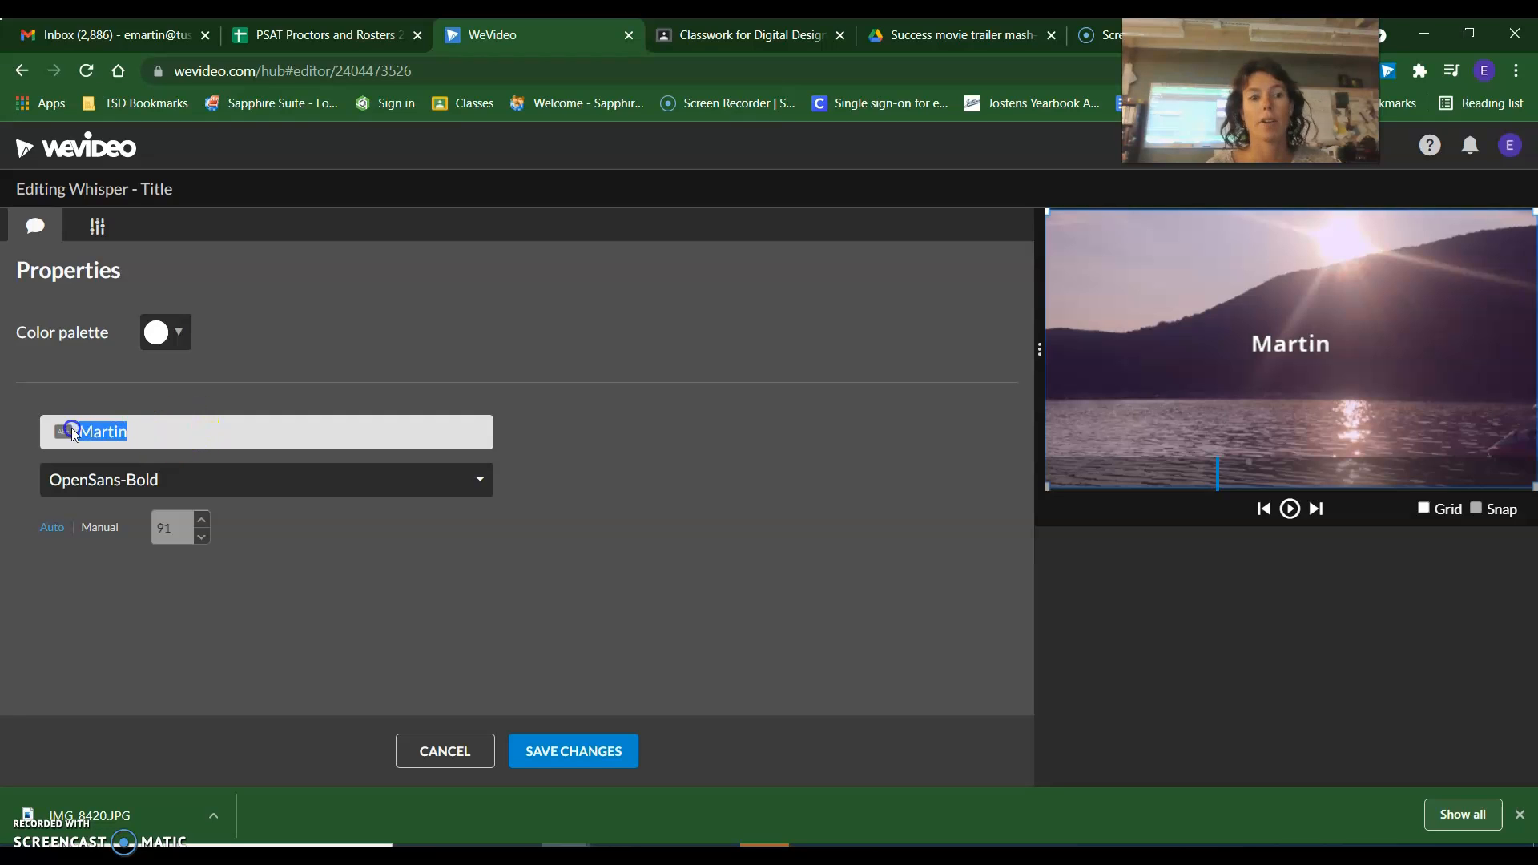
text(Martin Pro)
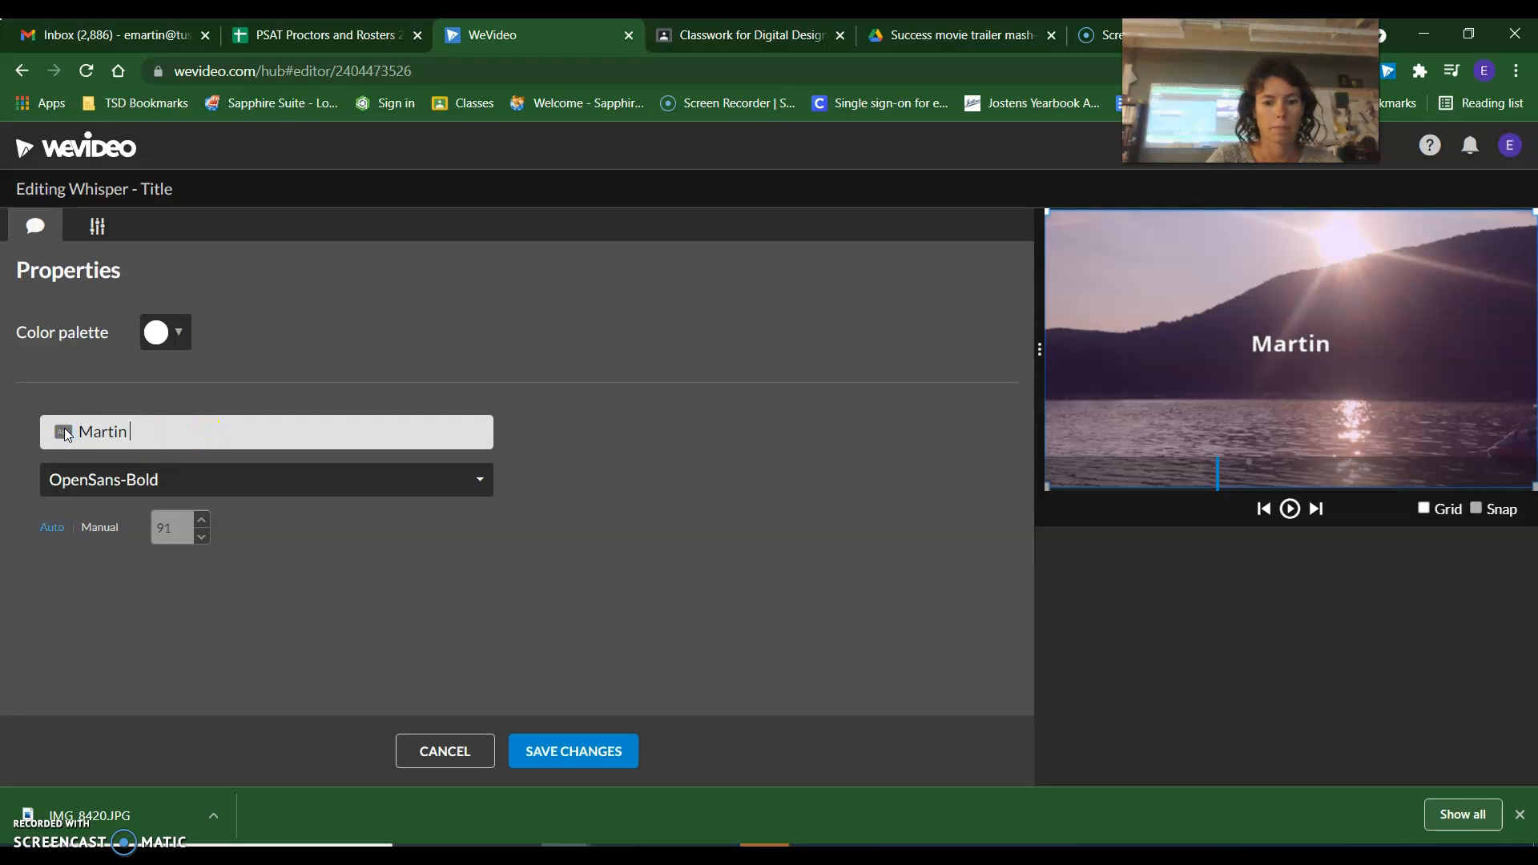
text(duction)
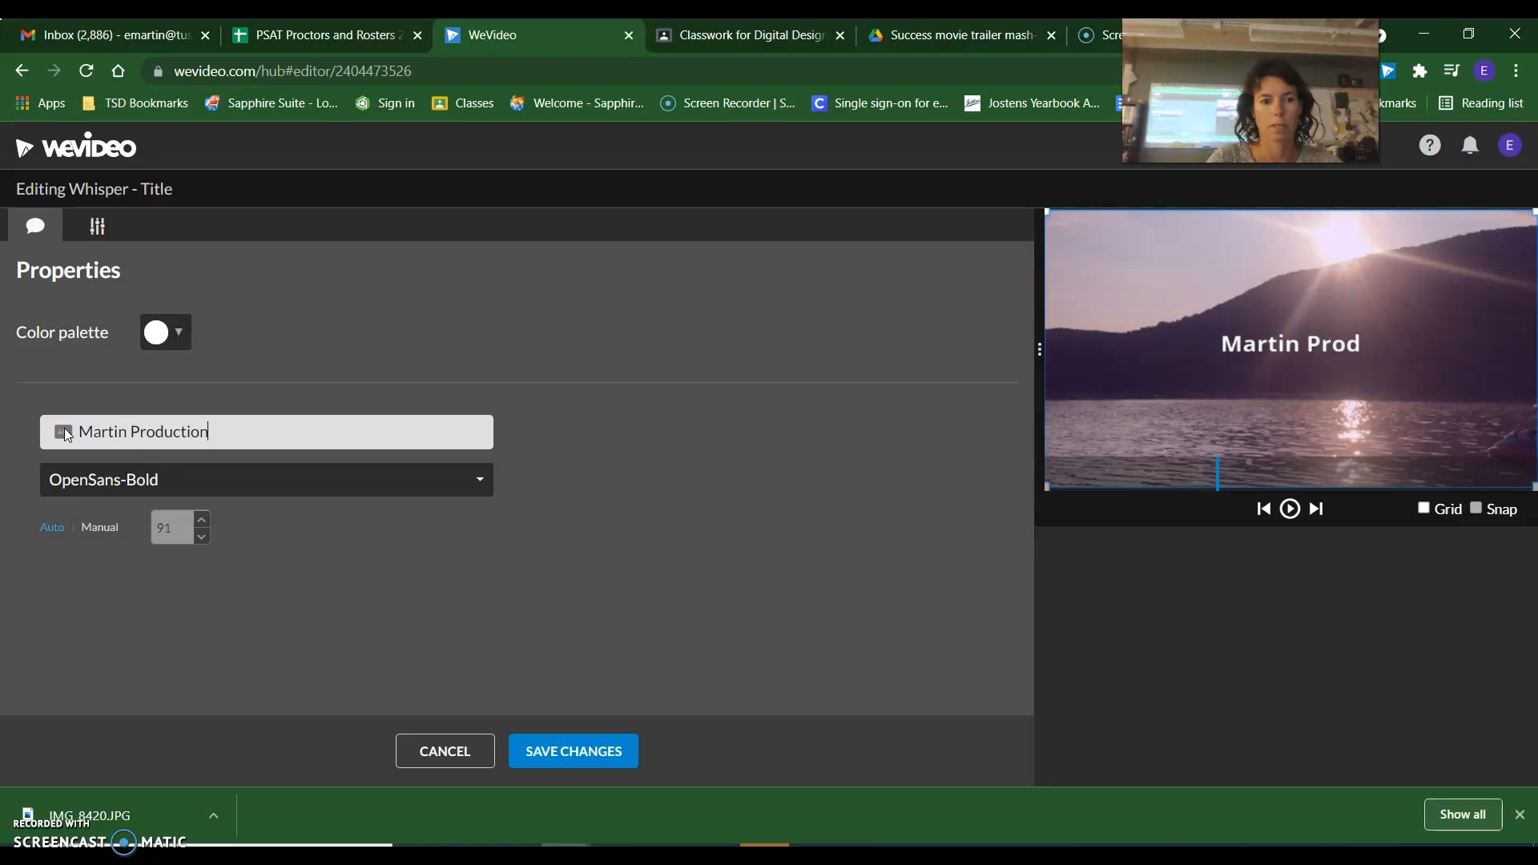
click(563, 751)
Change the Whisper title's font to AmaticSC and save the changes.
double_click(341, 655)
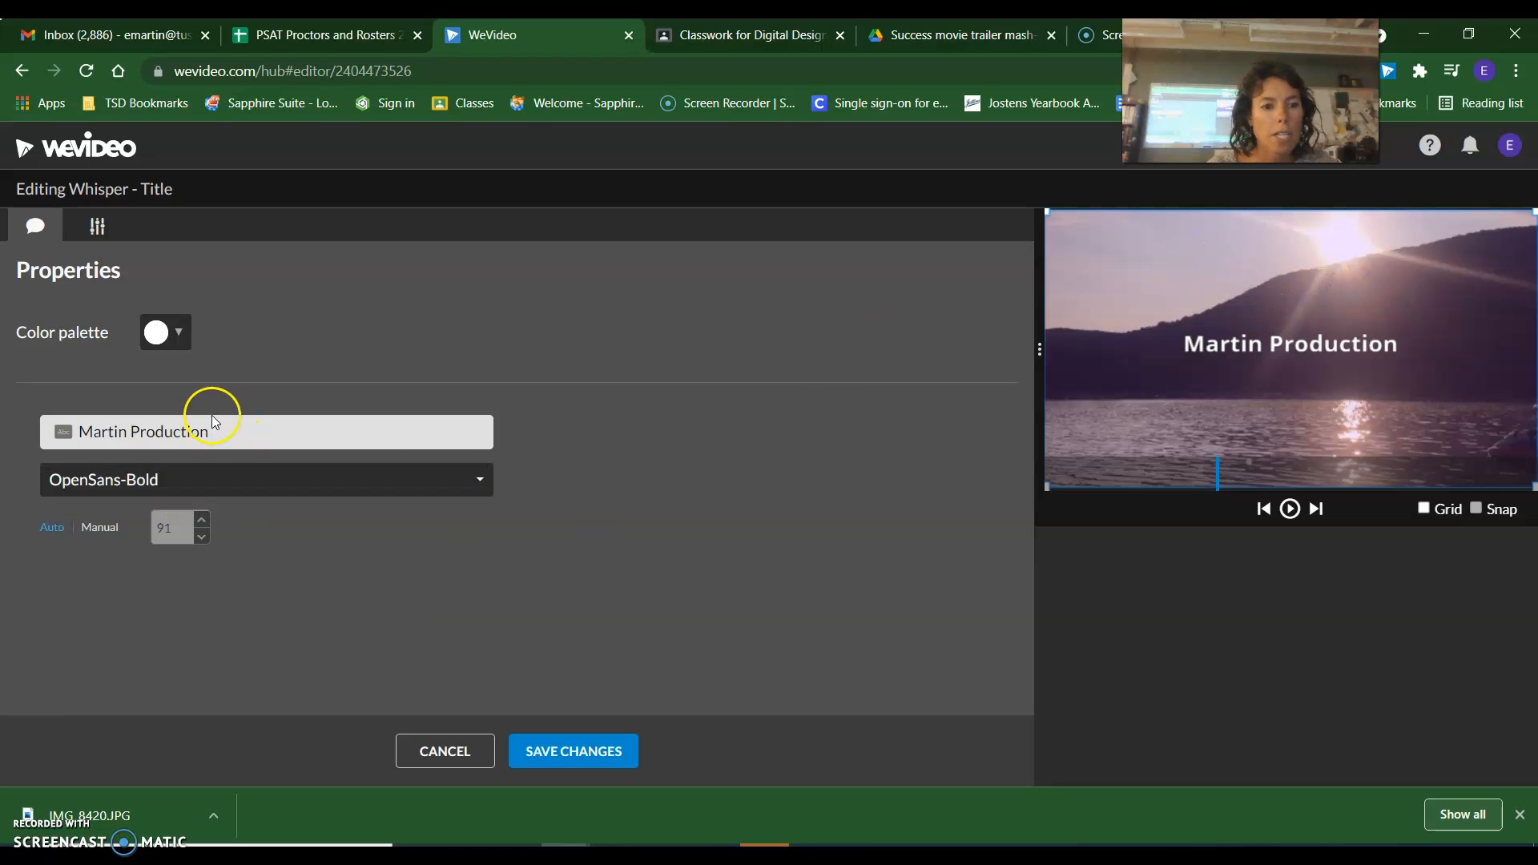
drag(211, 425, 90, 433)
click(106, 479)
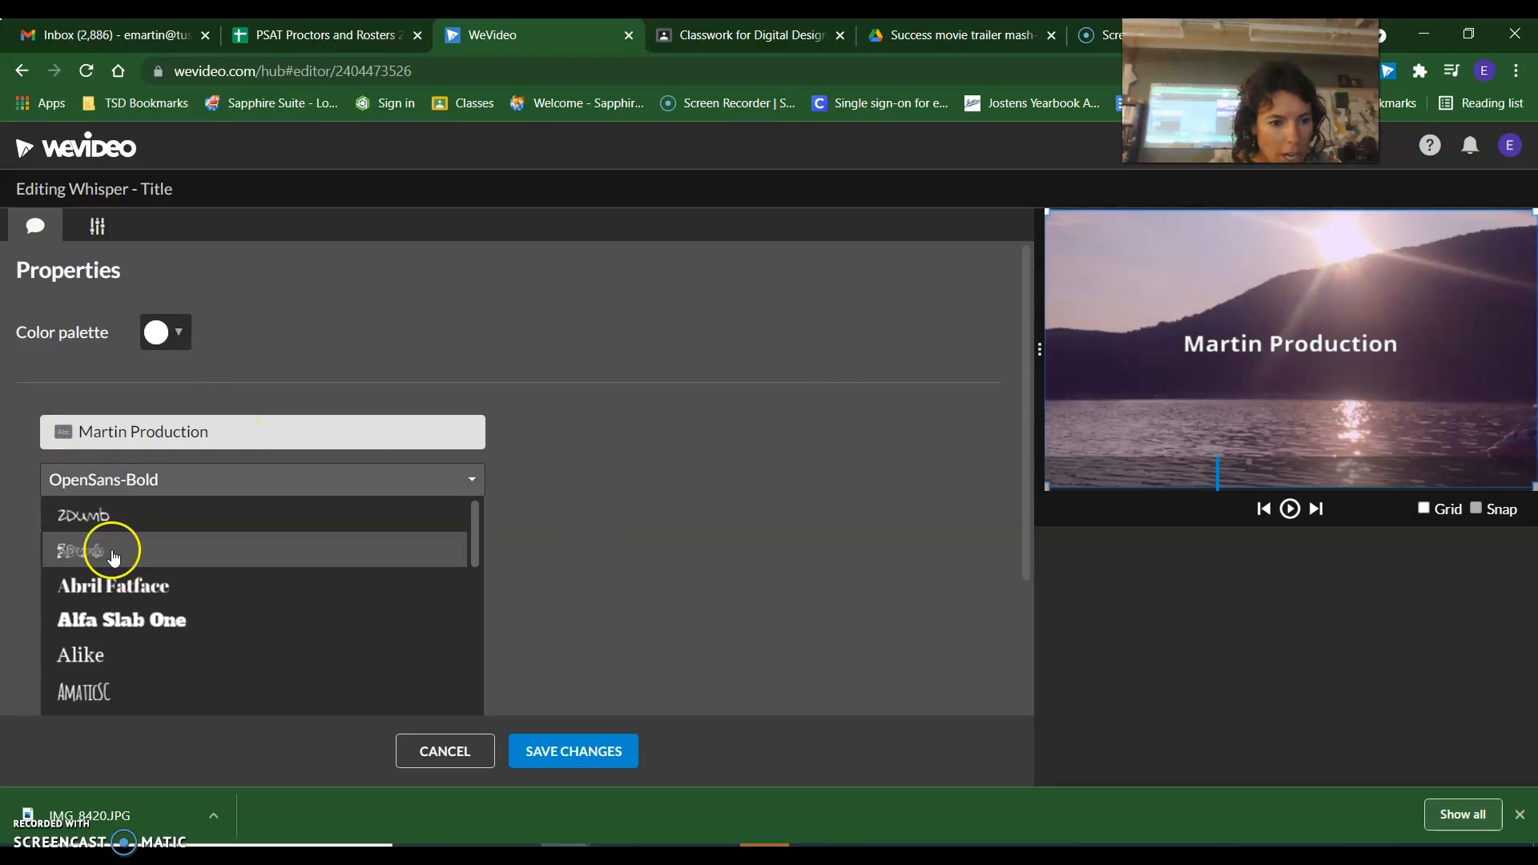
click(84, 690)
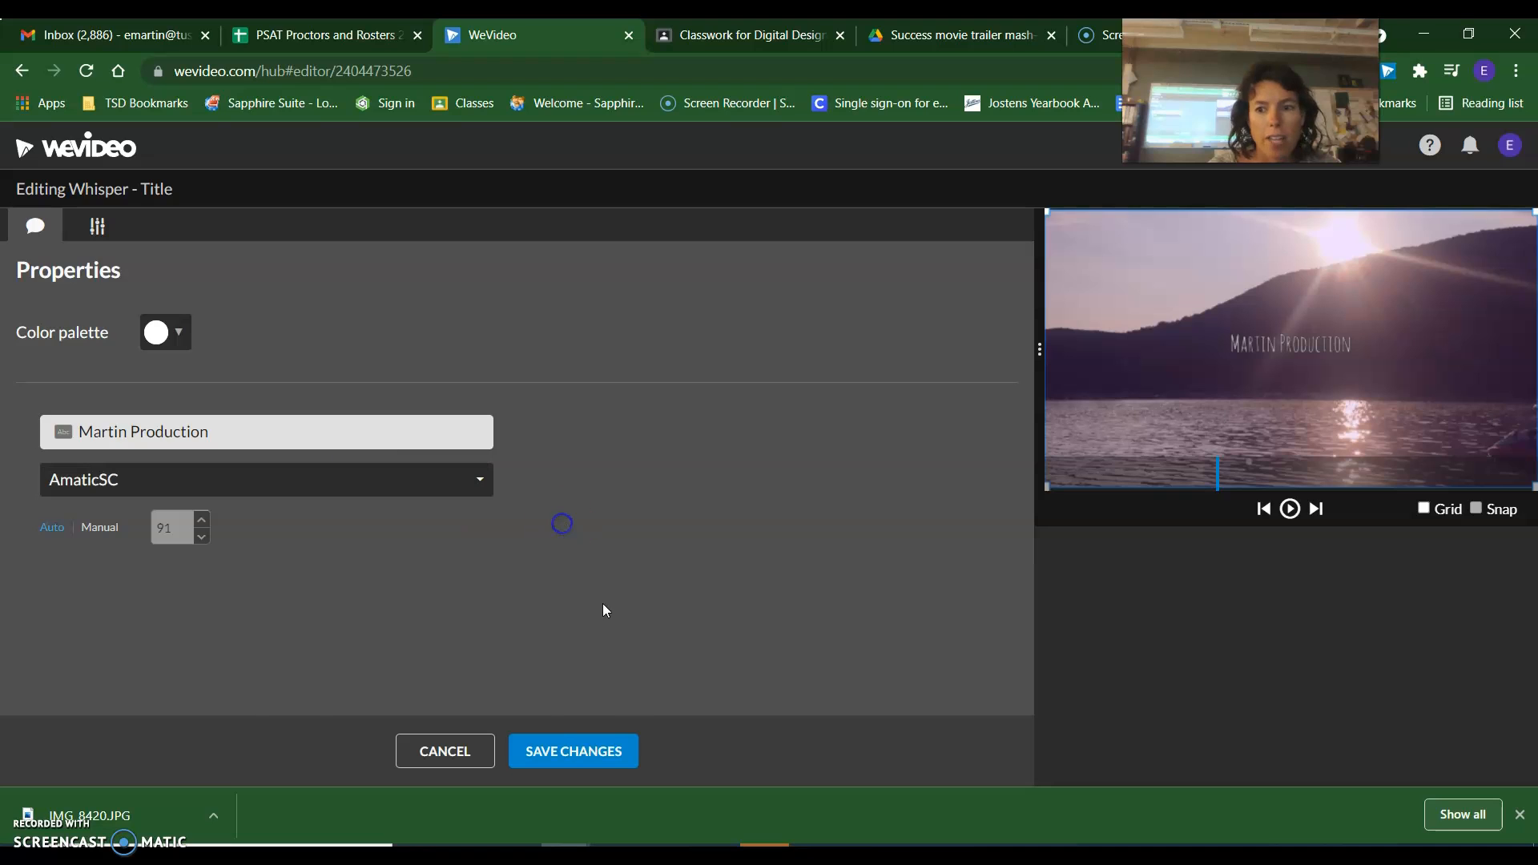
click(589, 753)
double_click(338, 664)
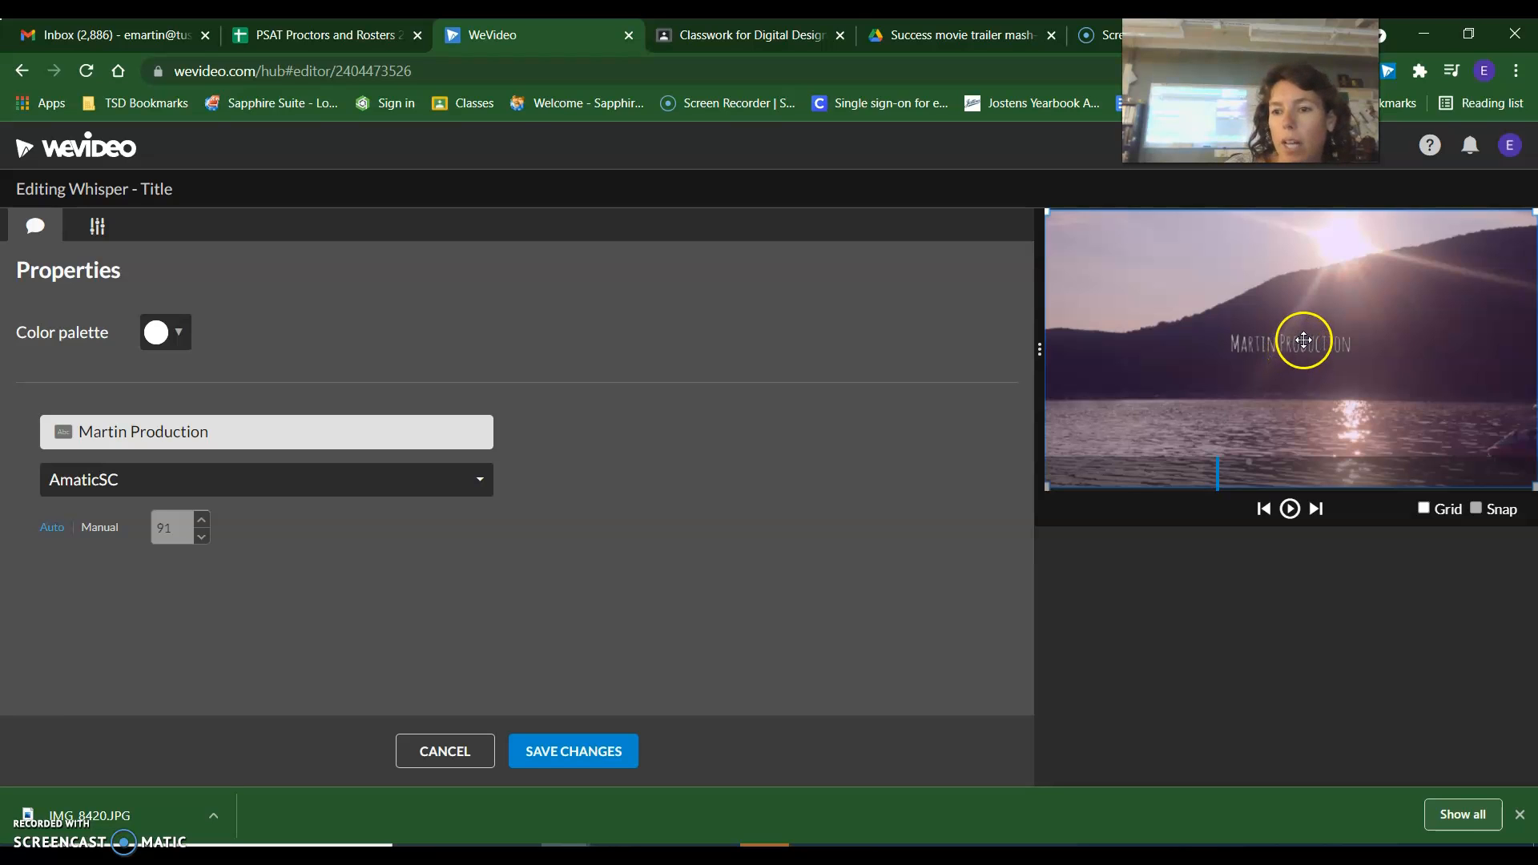
drag(1306, 337, 1142, 479)
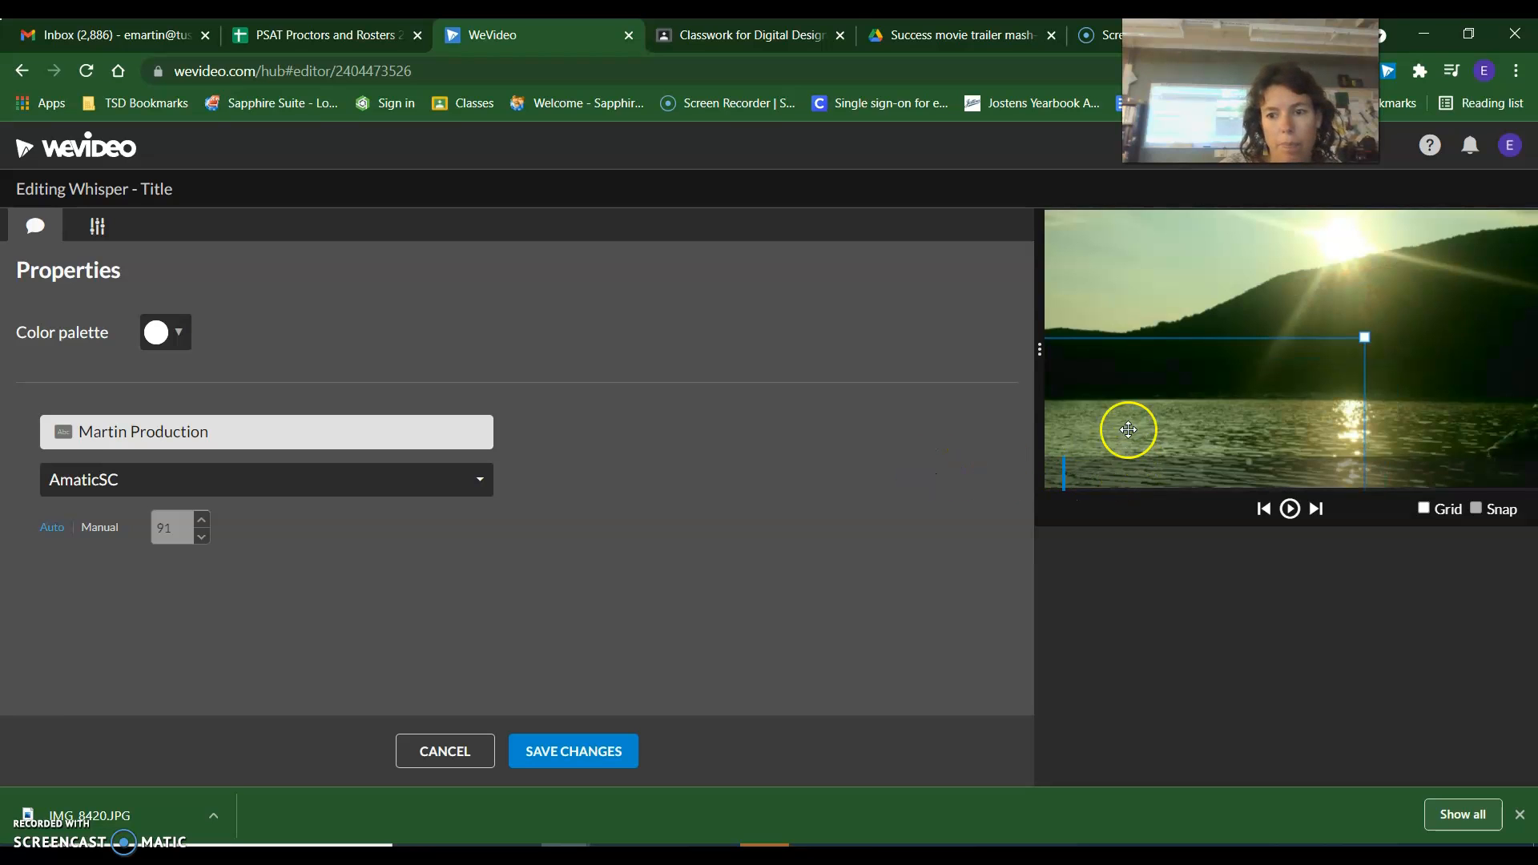
drag(1107, 359, 1206, 364)
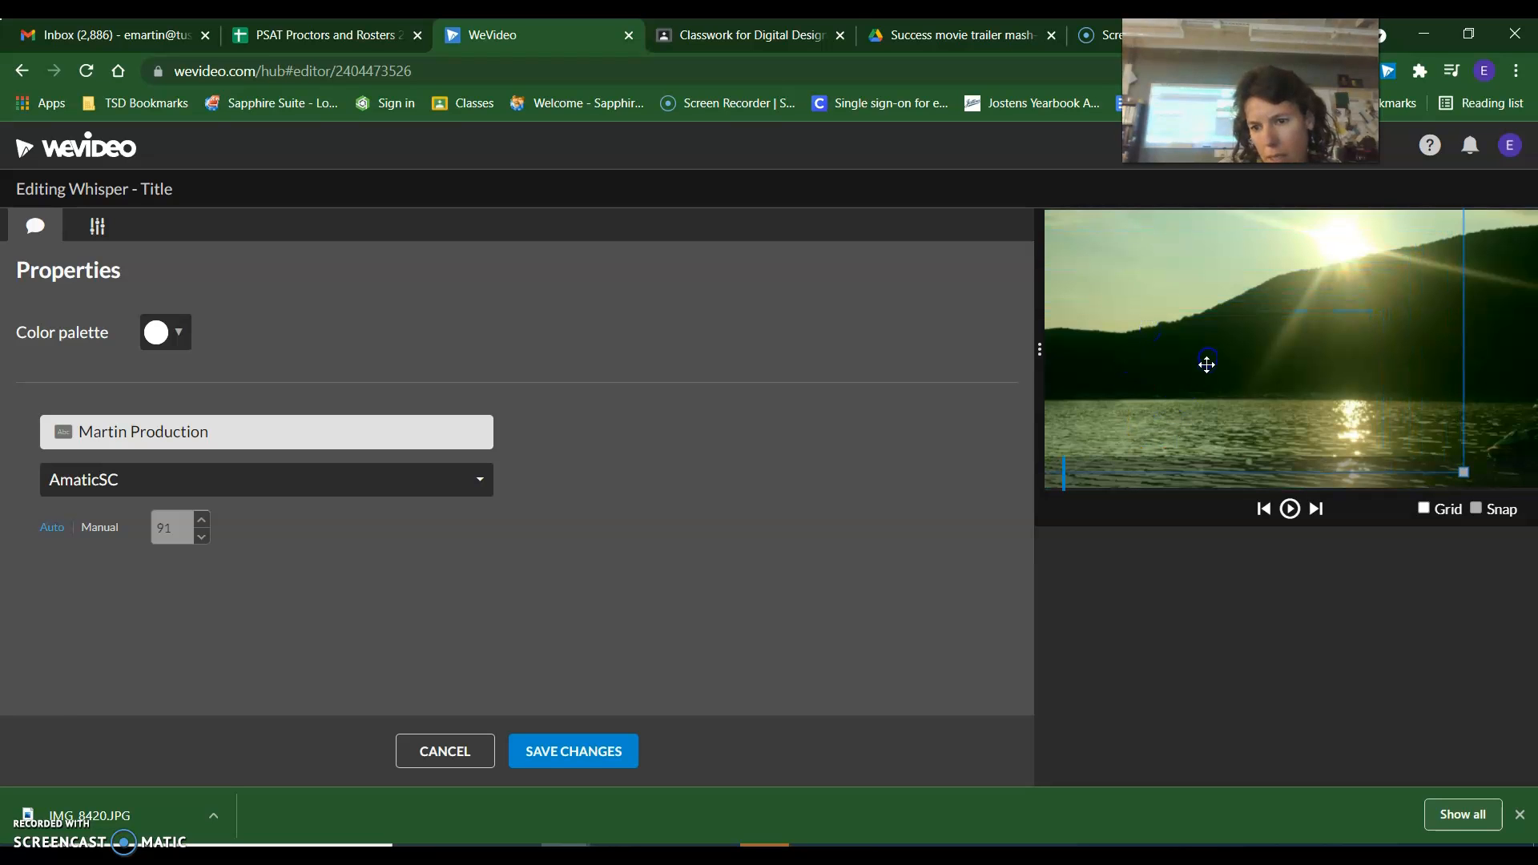
click(513, 751)
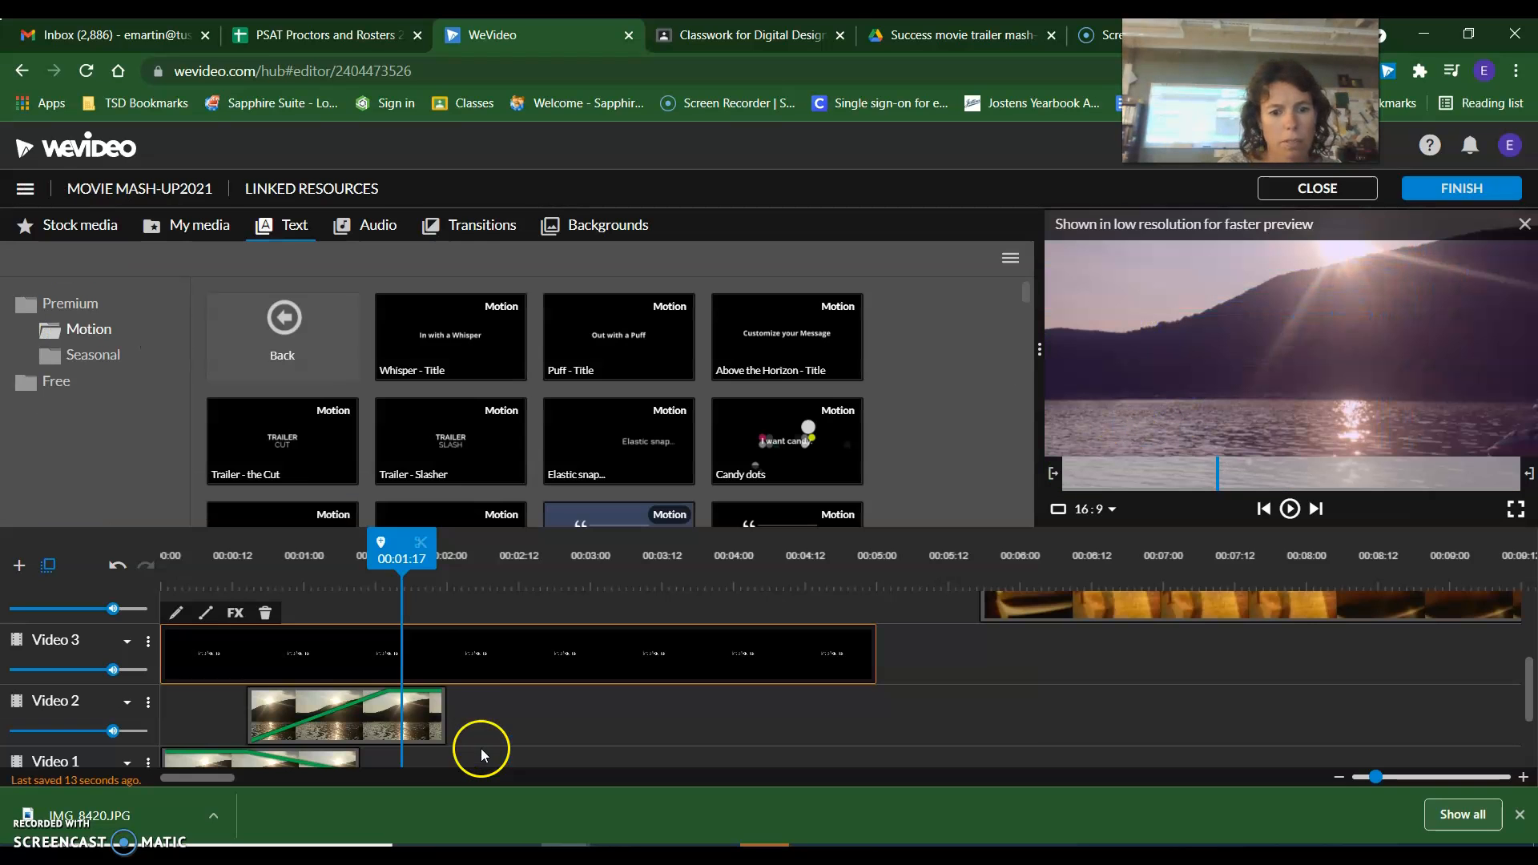
Move the title text to the lower-left corner of the frame, at about x -678, y 483, and save the changes.
double_click(434, 665)
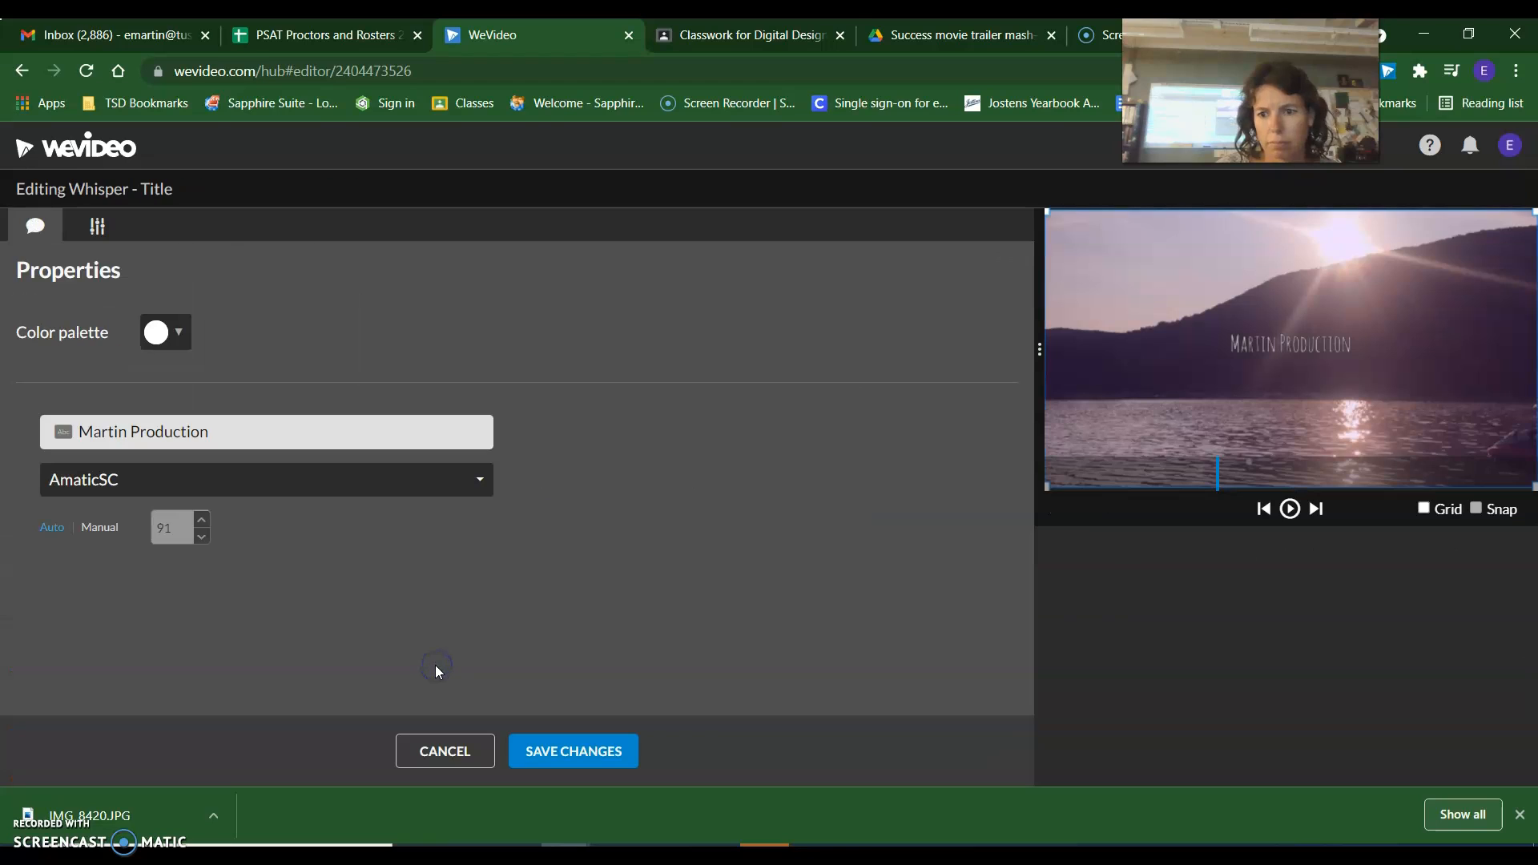
drag(1314, 343, 1145, 476)
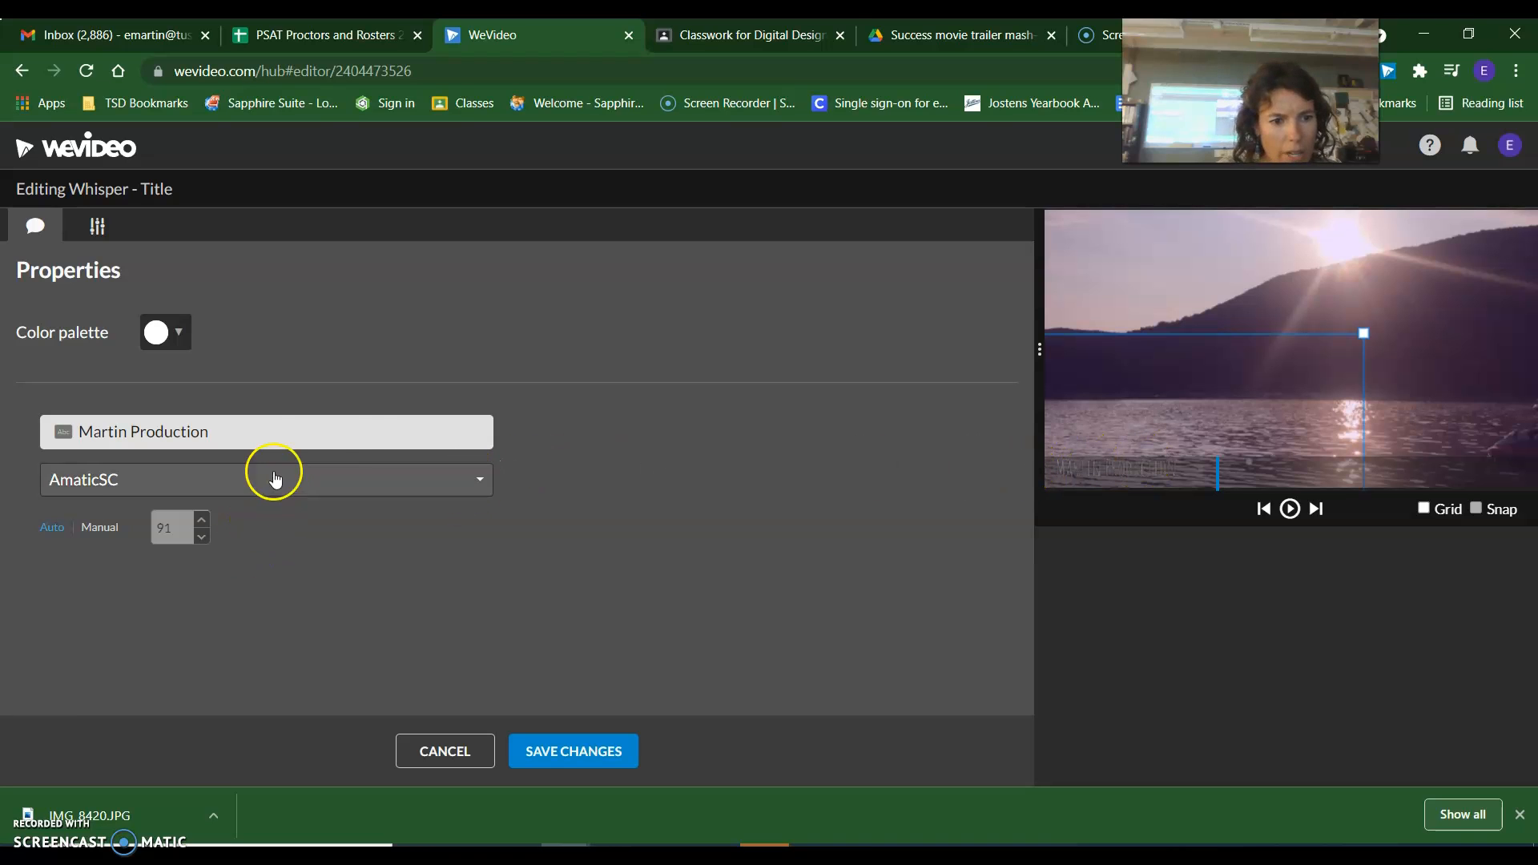
click(522, 758)
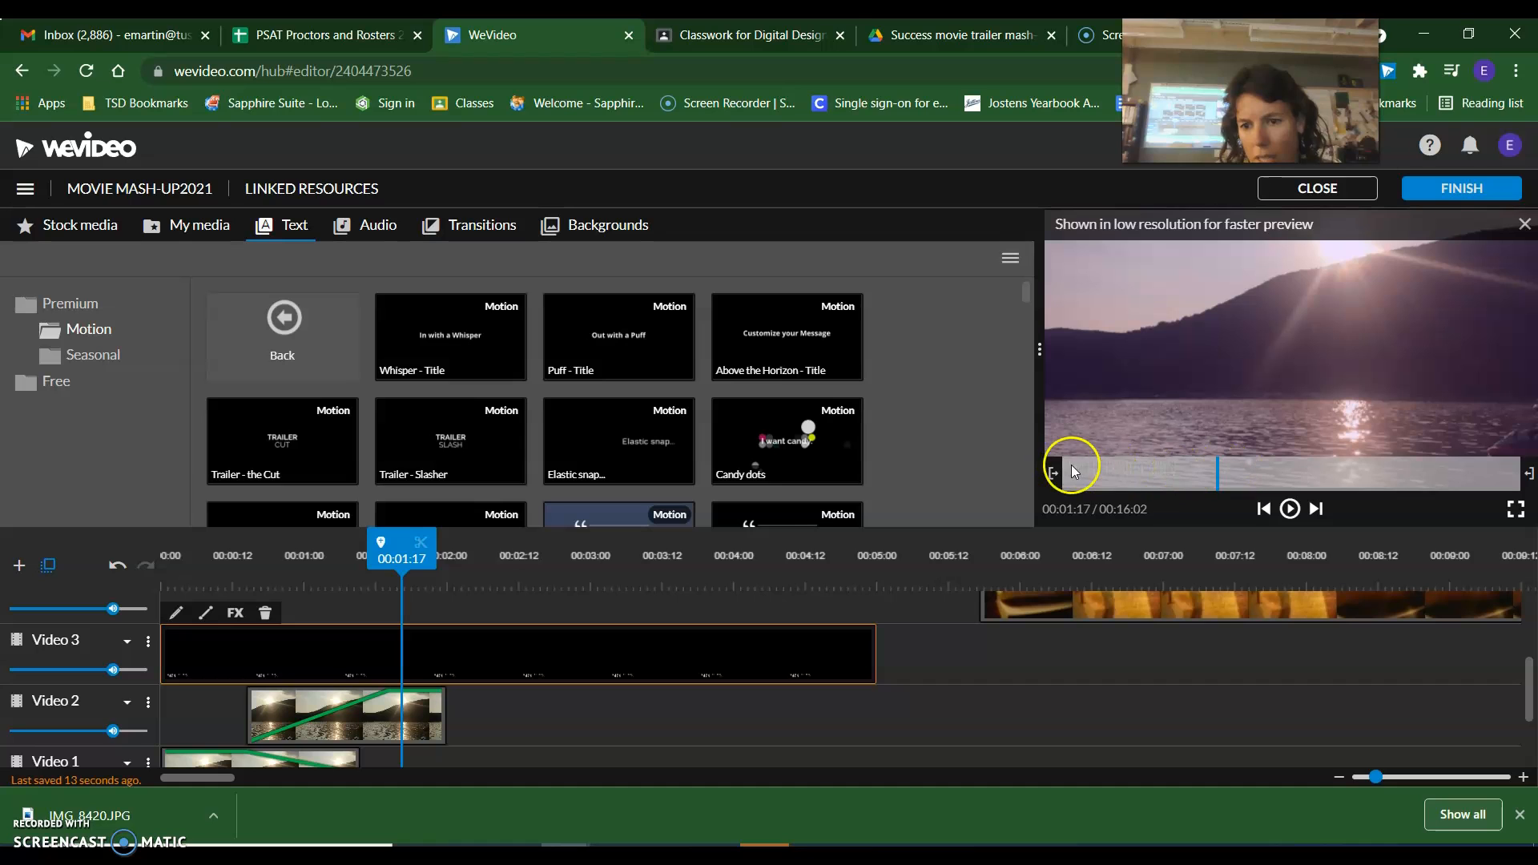
Shift the title clip on Video 3 to start shortly before the one-second mark and check it over the photo segments.
drag(411, 549, 205, 552)
drag(484, 688, 592, 663)
drag(473, 654, 398, 647)
drag(275, 558, 395, 569)
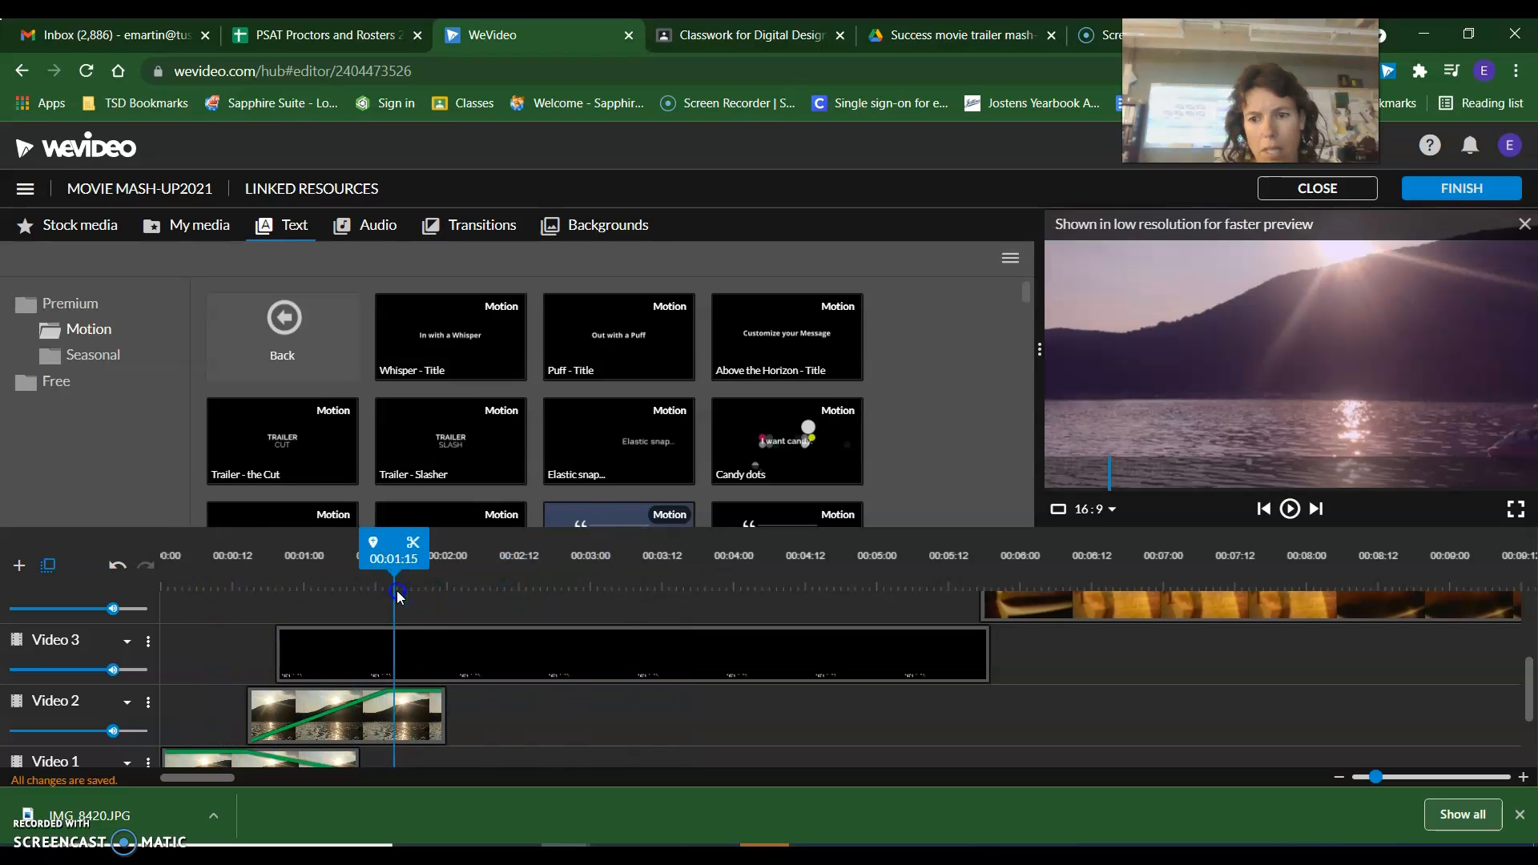
Set the Whisper title's color to black, save the changes, and check the title over the photo segments.
double_click(491, 663)
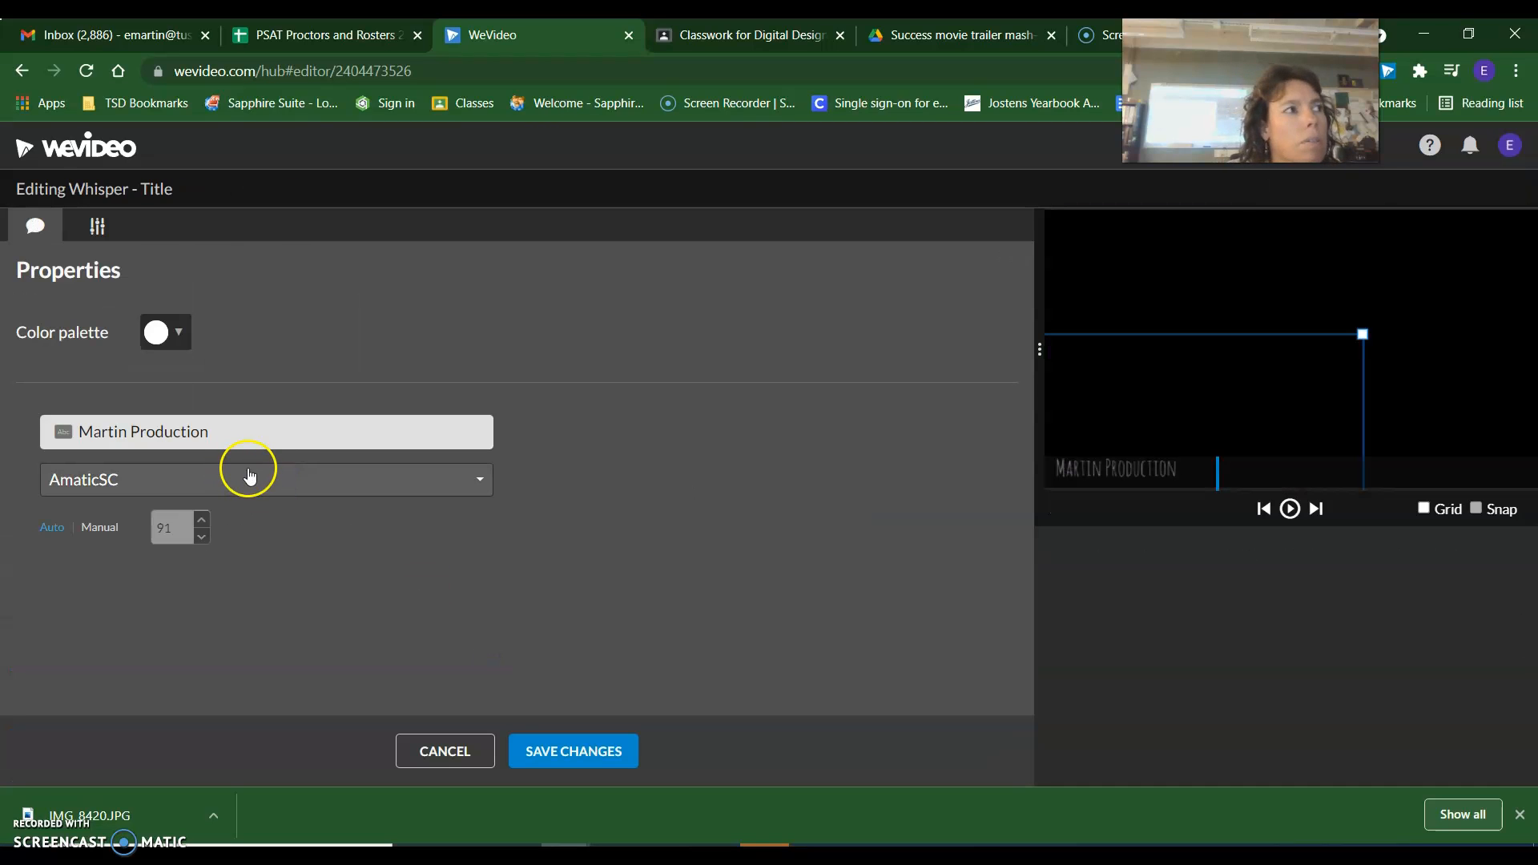
click(179, 333)
click(160, 366)
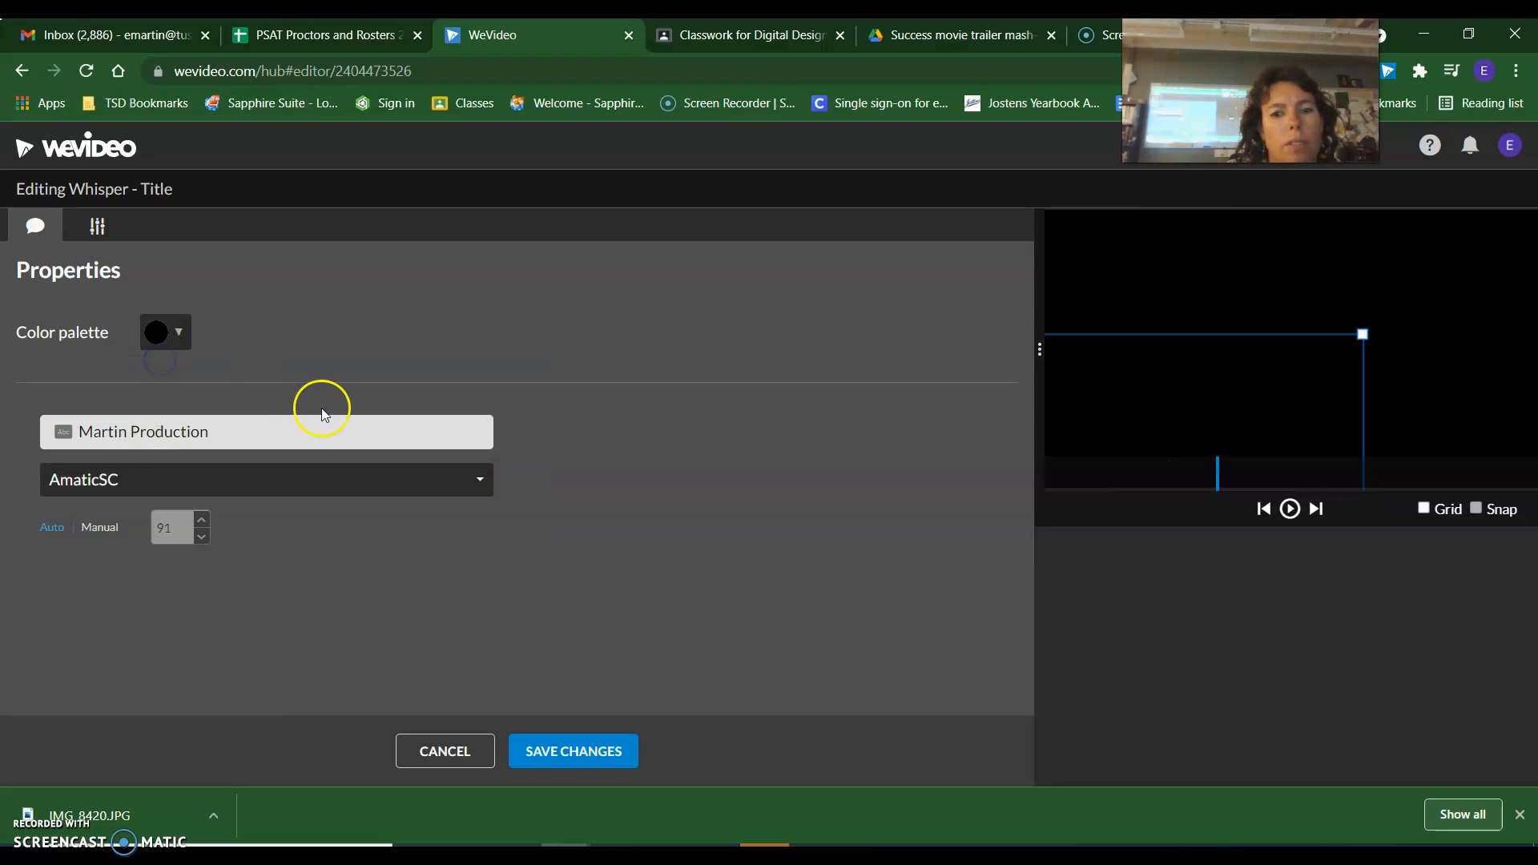
click(541, 761)
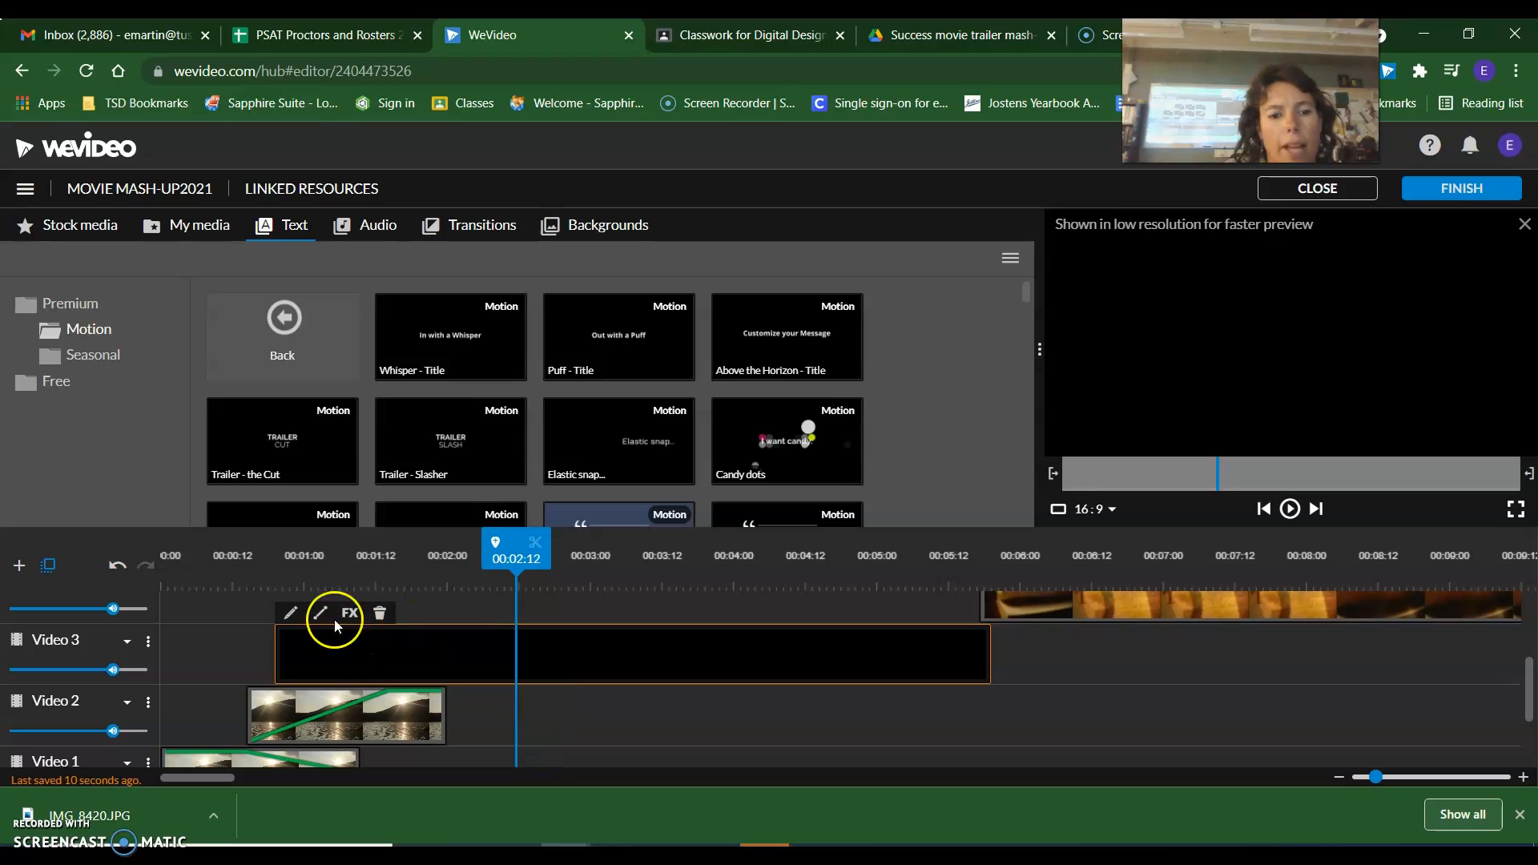
click(305, 570)
drag(306, 570, 433, 553)
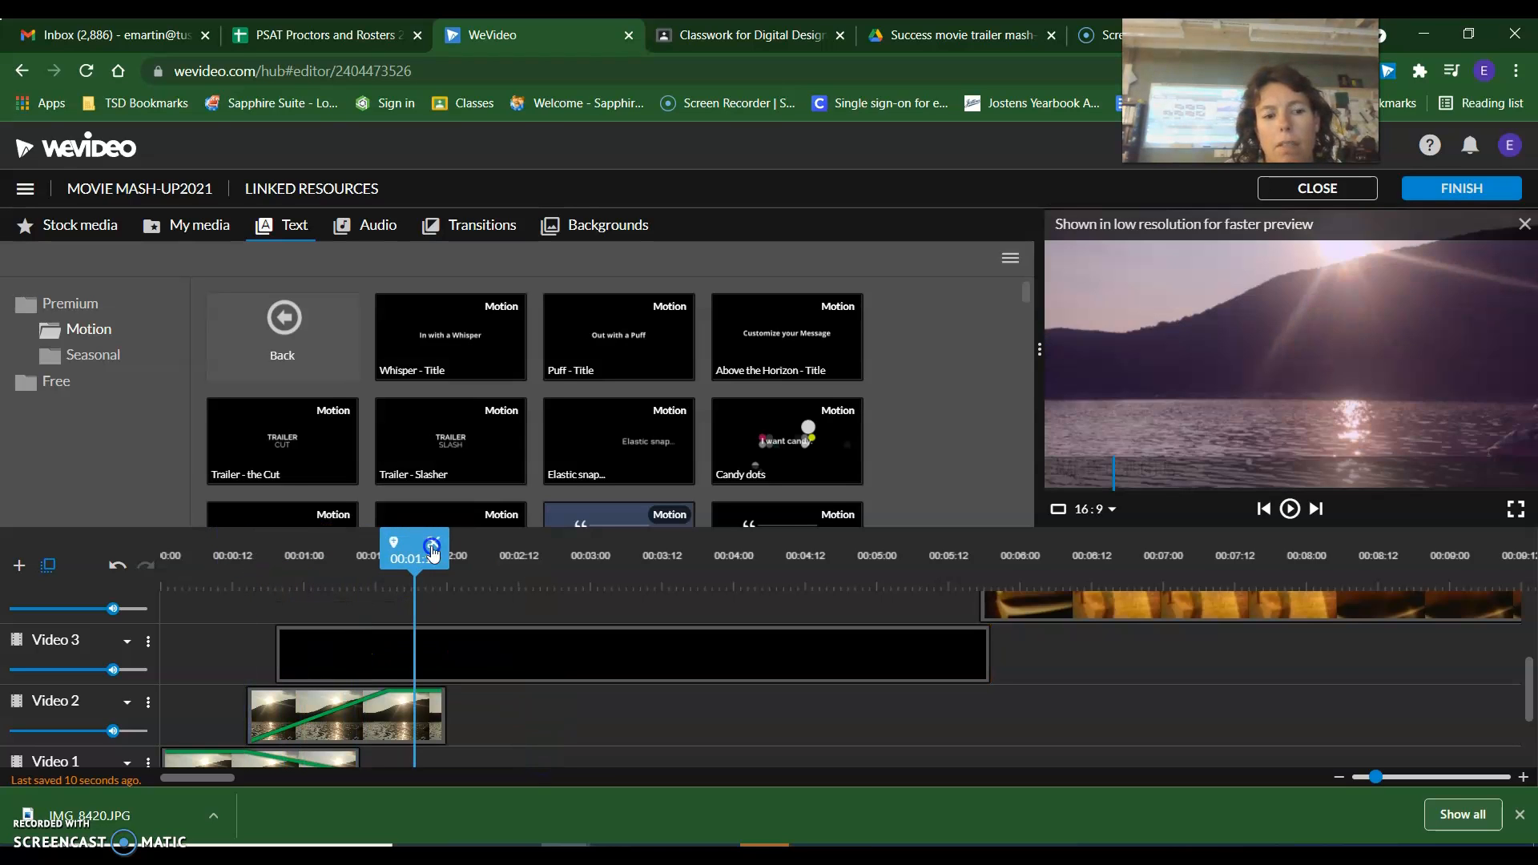
click(433, 551)
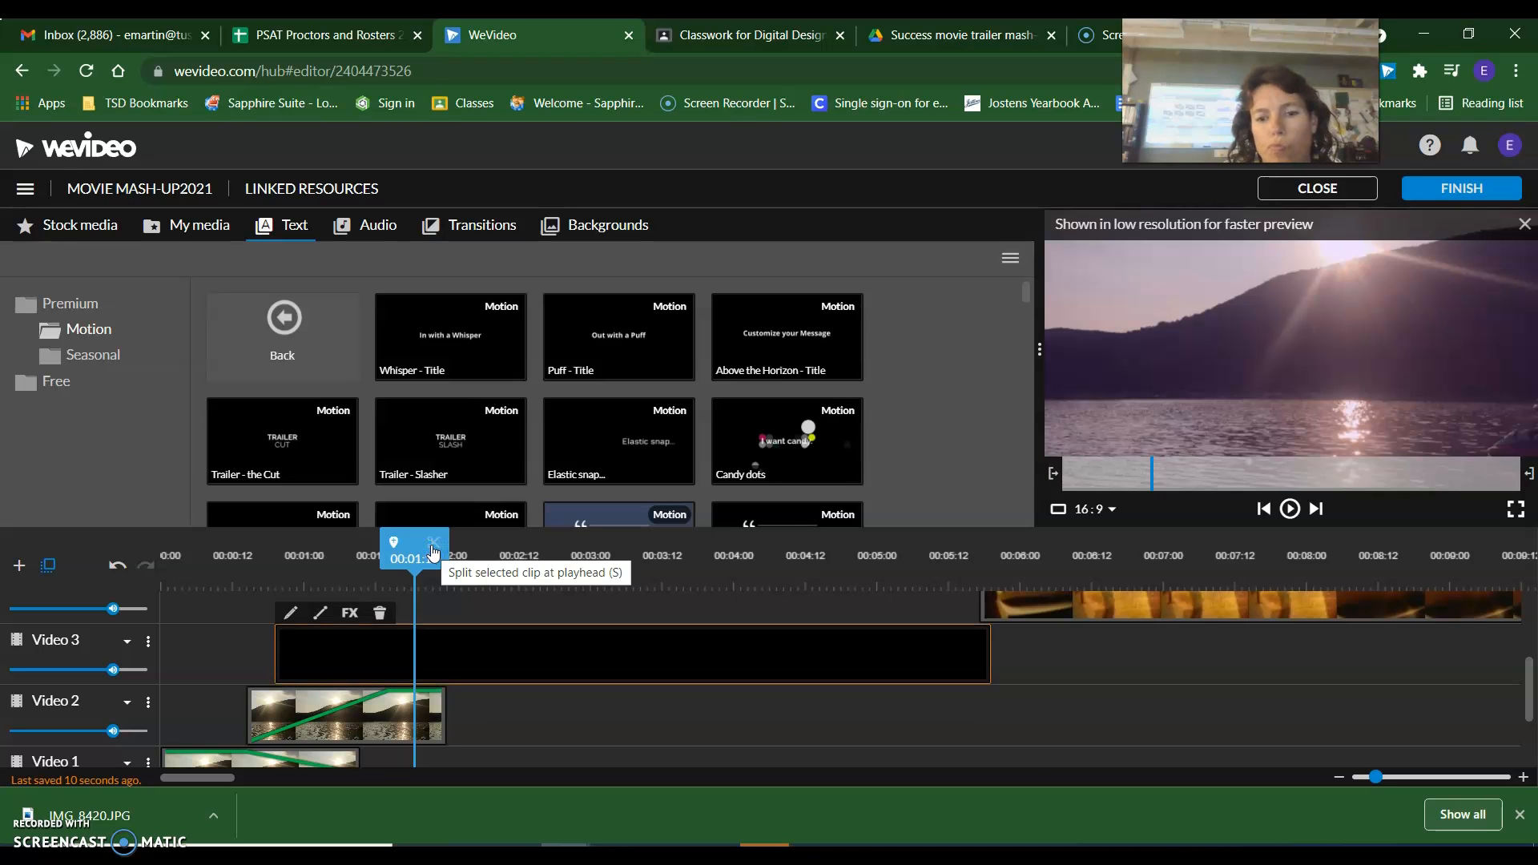
Change the Whisper title's color to yellow, save the changes, and play back the title section.
double_click(337, 653)
click(195, 439)
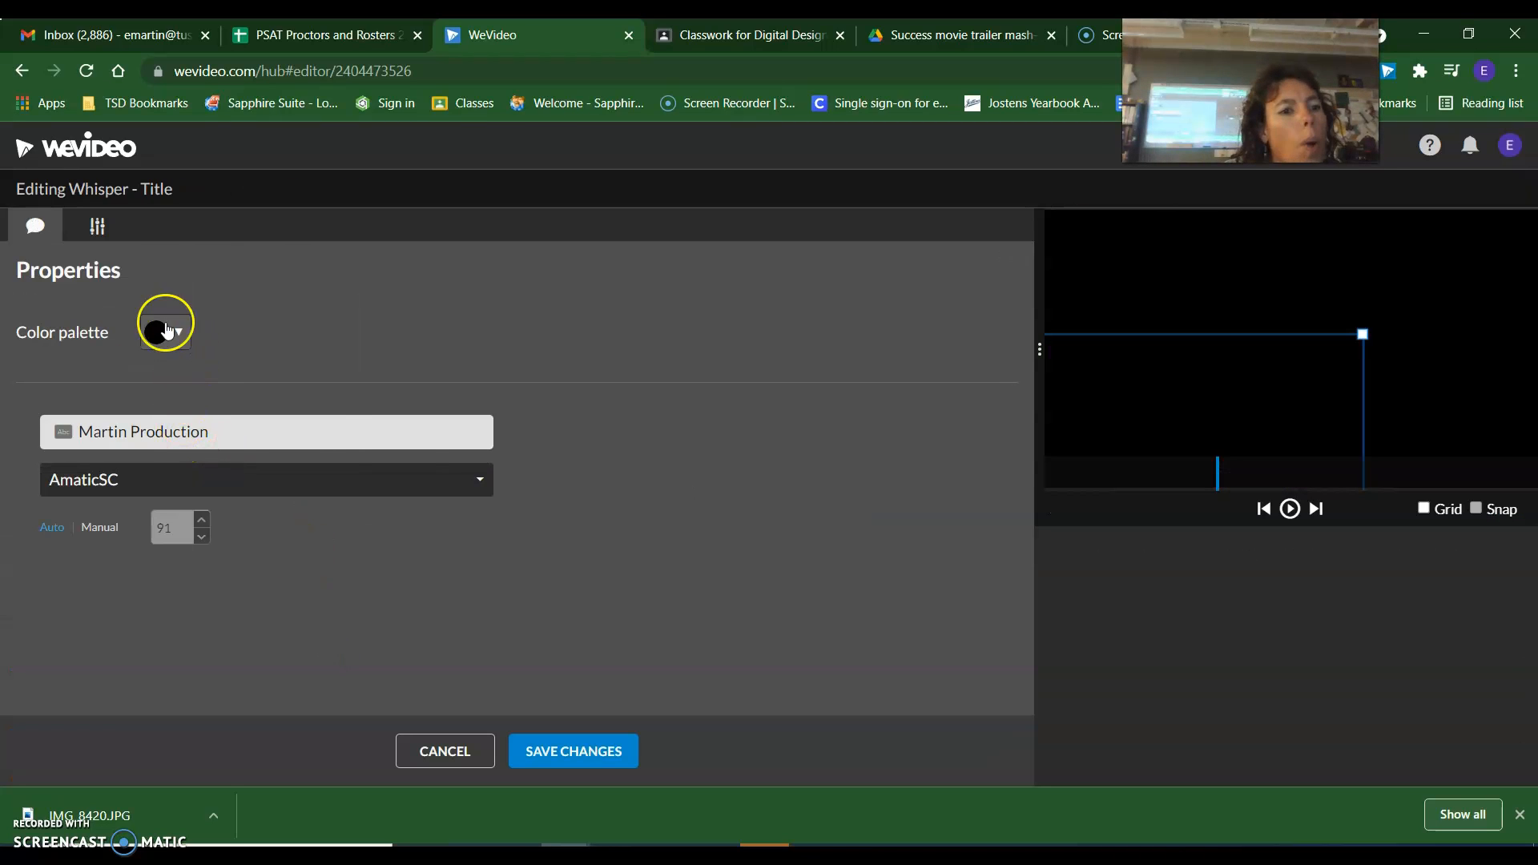
click(168, 329)
click(222, 391)
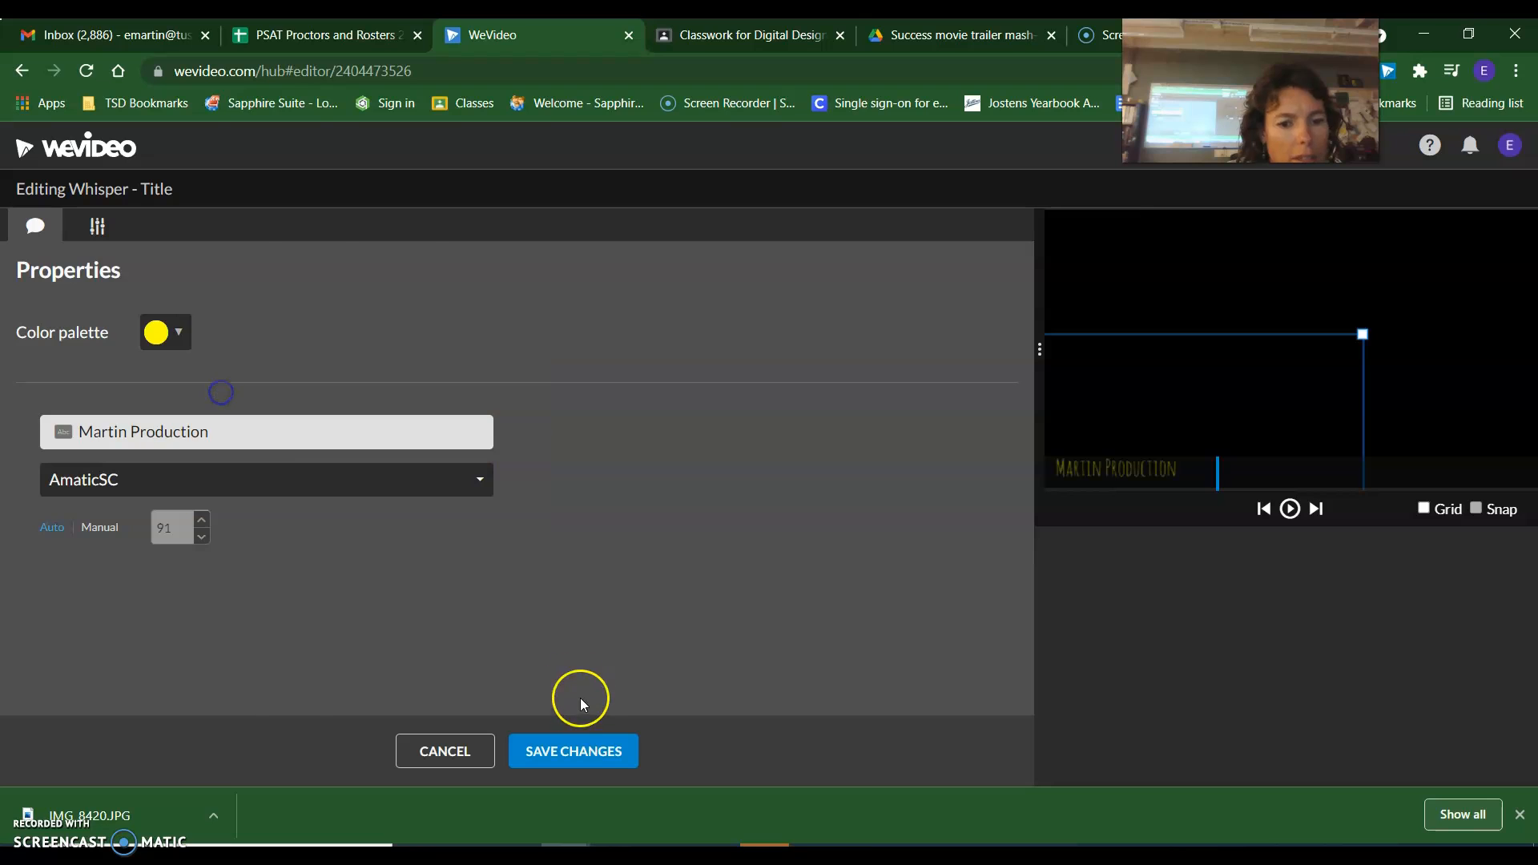
click(584, 753)
click(306, 568)
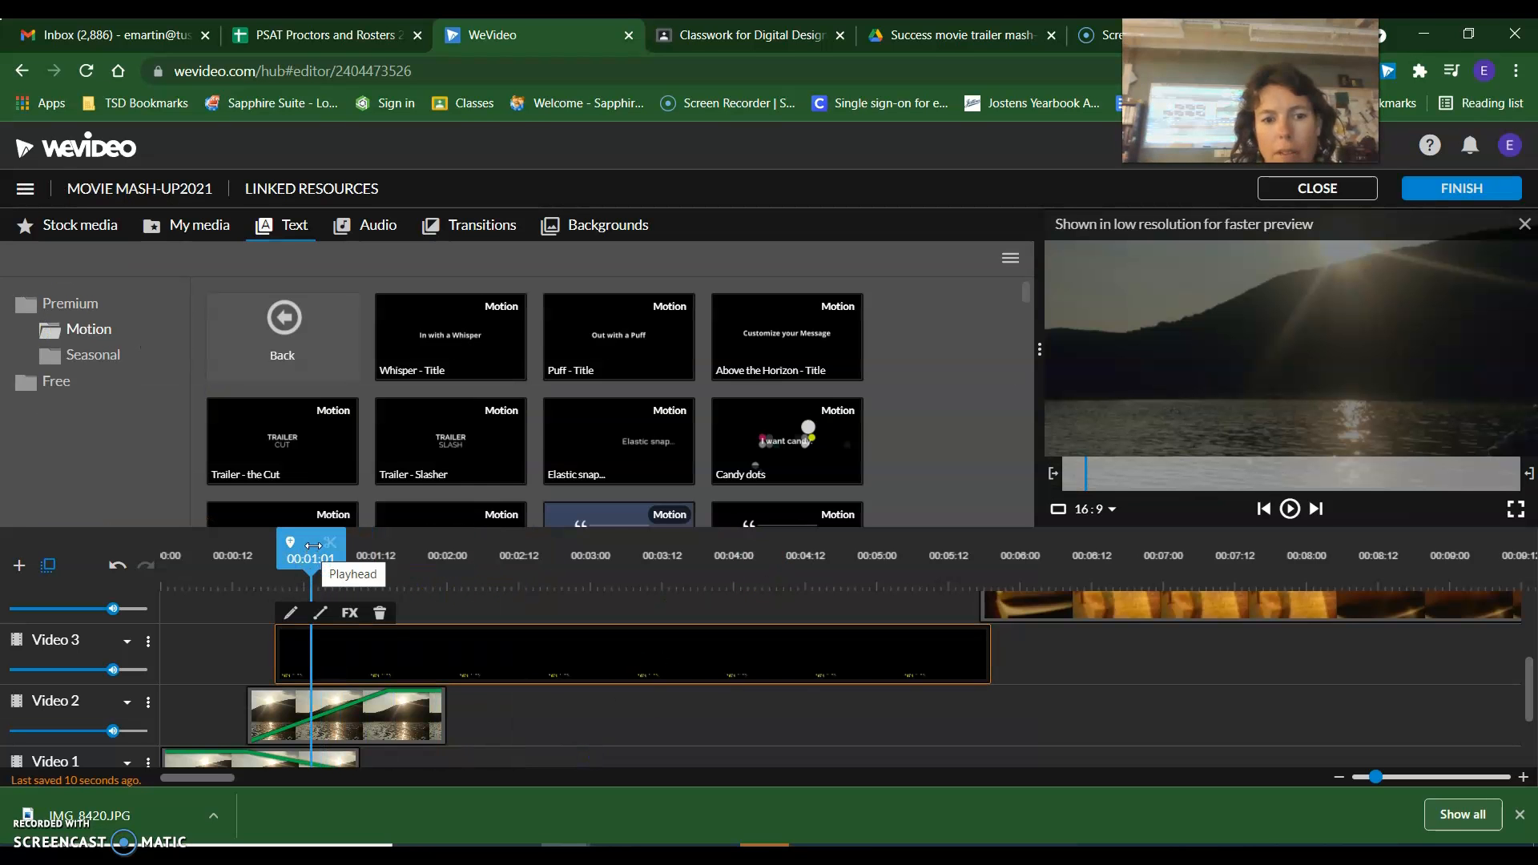
click(1289, 509)
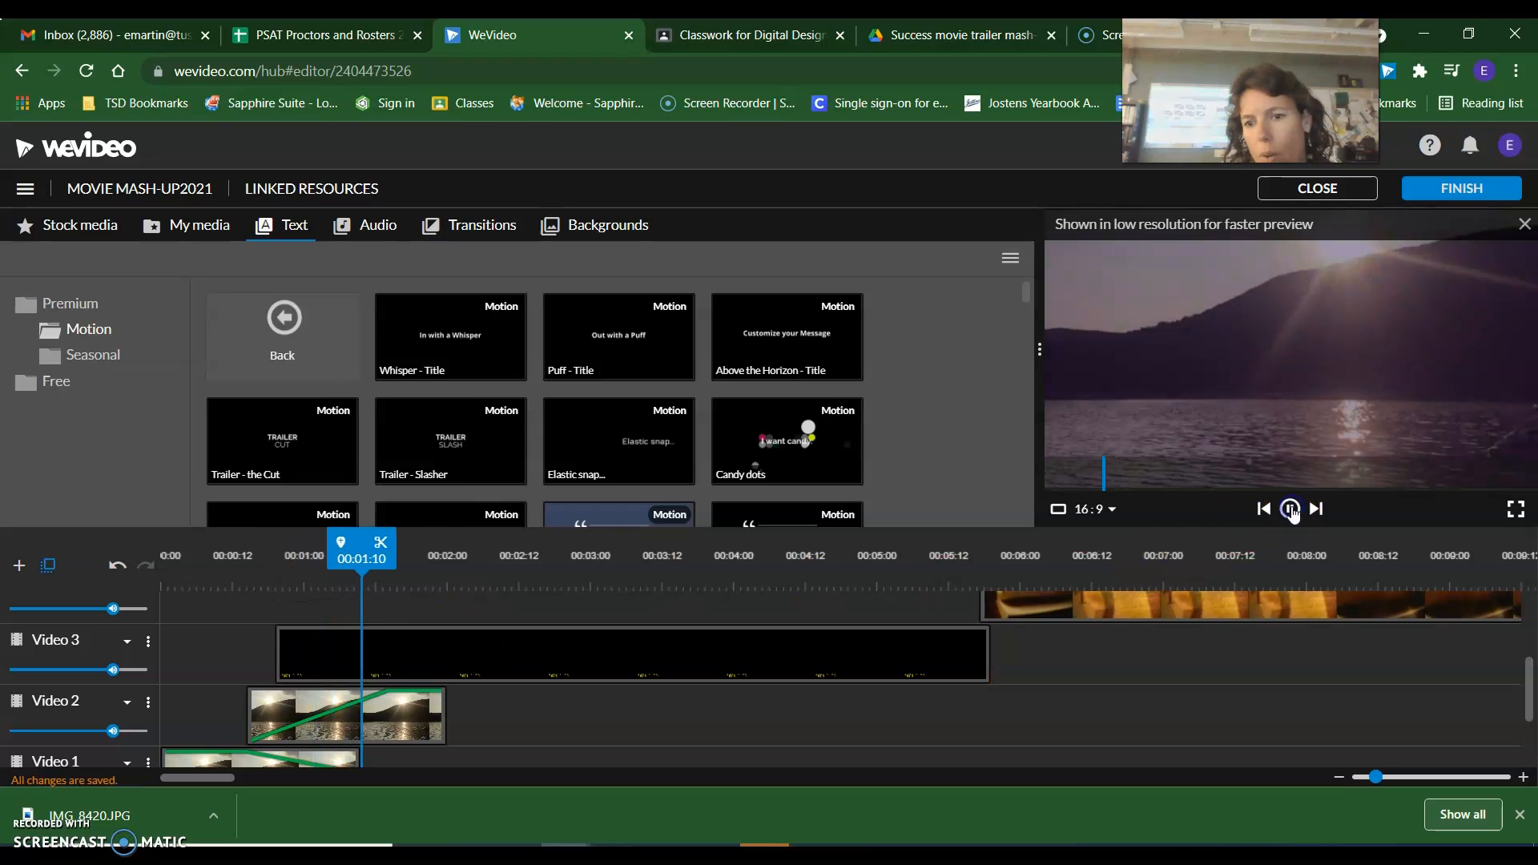
click(588, 581)
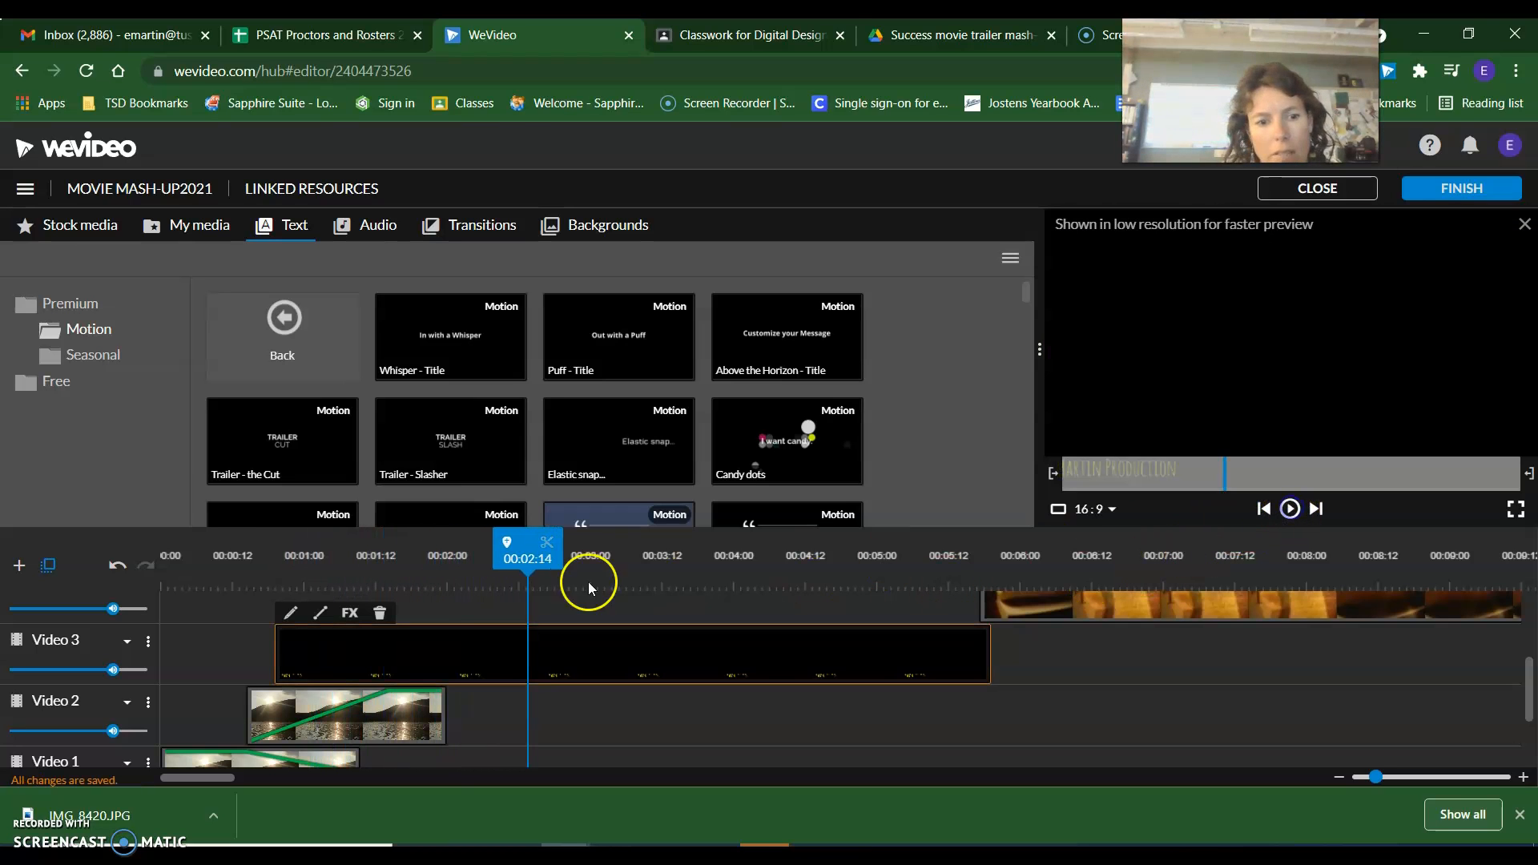
Enlarge the Whisper title to a scale of 2.4 and save the changes.
double_click(435, 661)
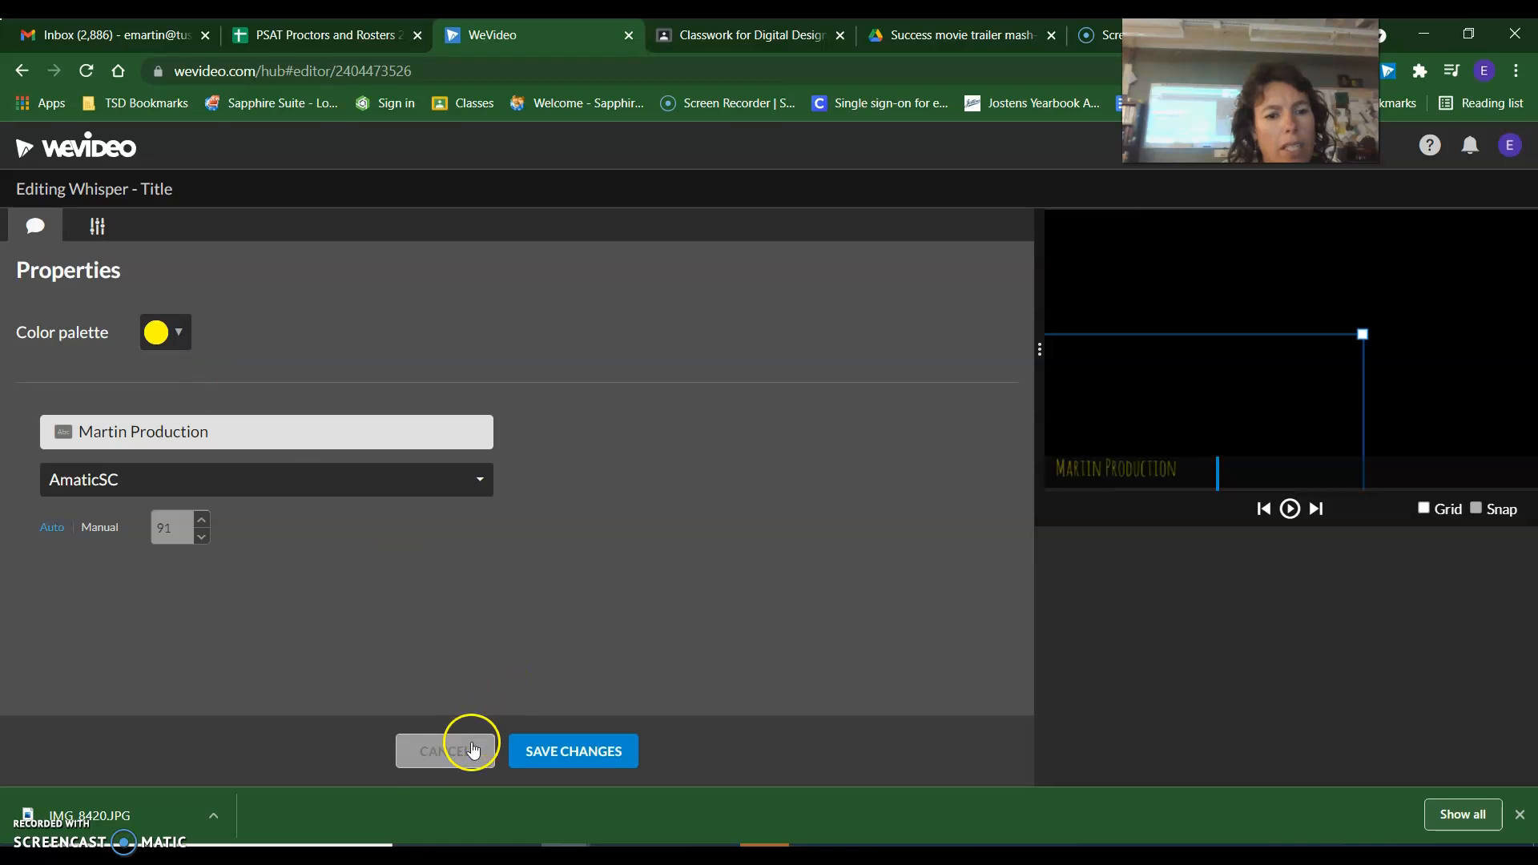
click(97, 227)
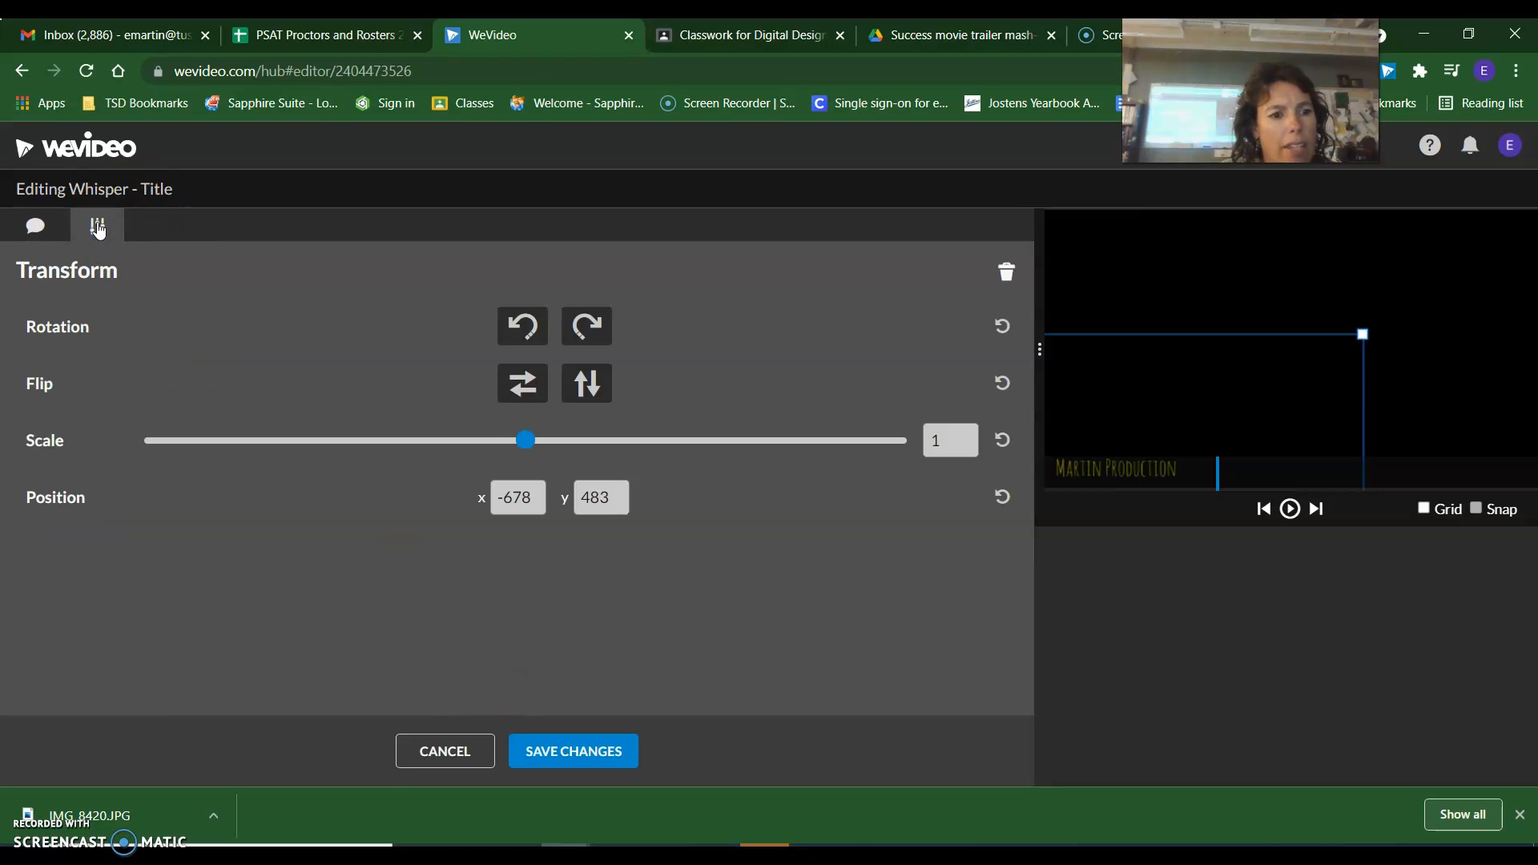
drag(527, 441, 667, 442)
click(513, 755)
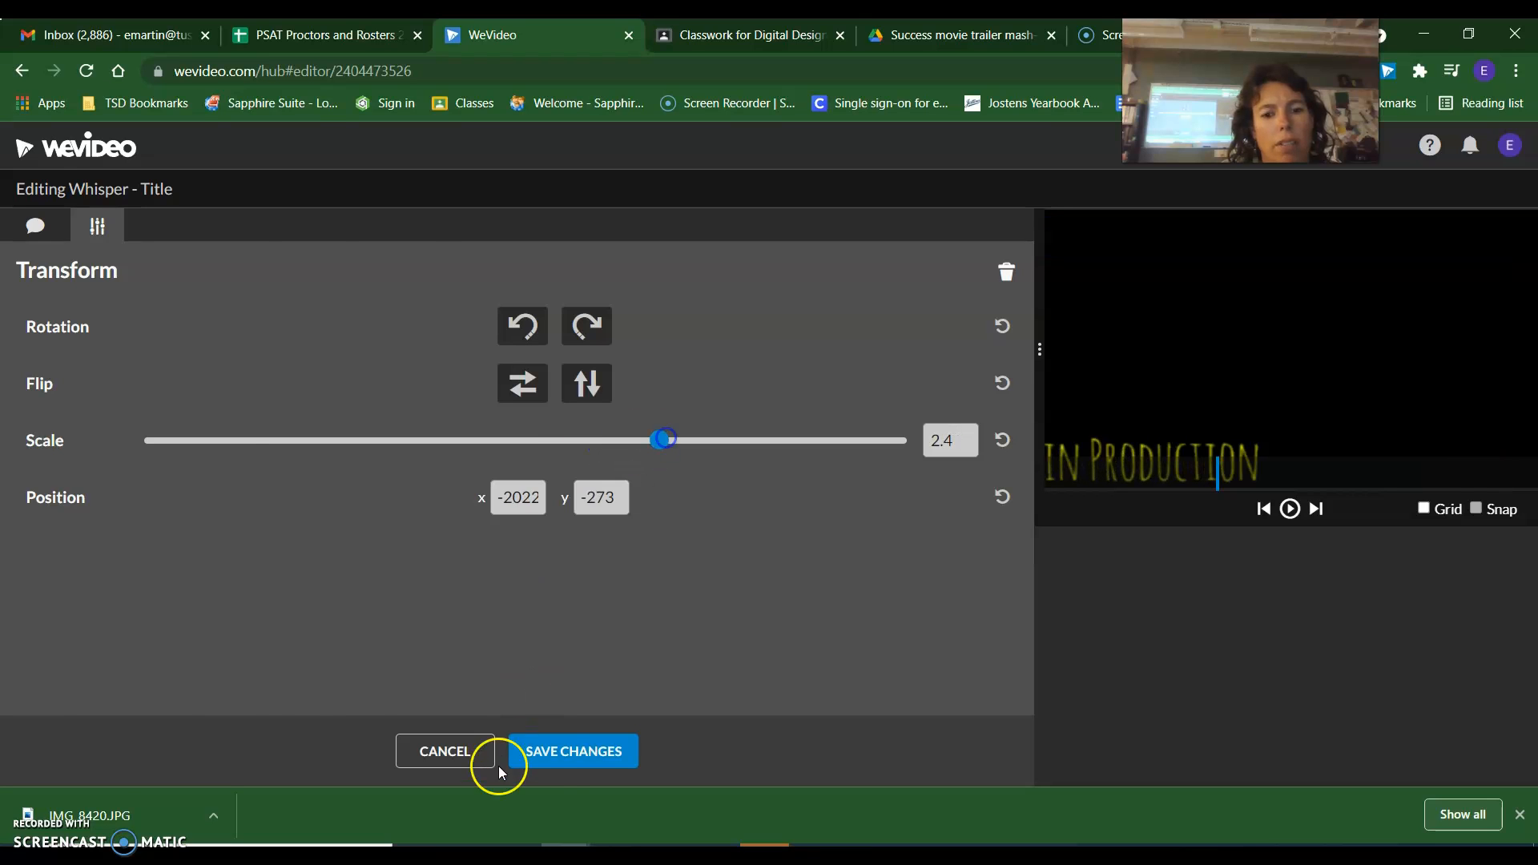
Play back the enlarged title from 00:00:16 to examine how it appears over the photo segments.
click(491, 563)
drag(491, 562, 260, 551)
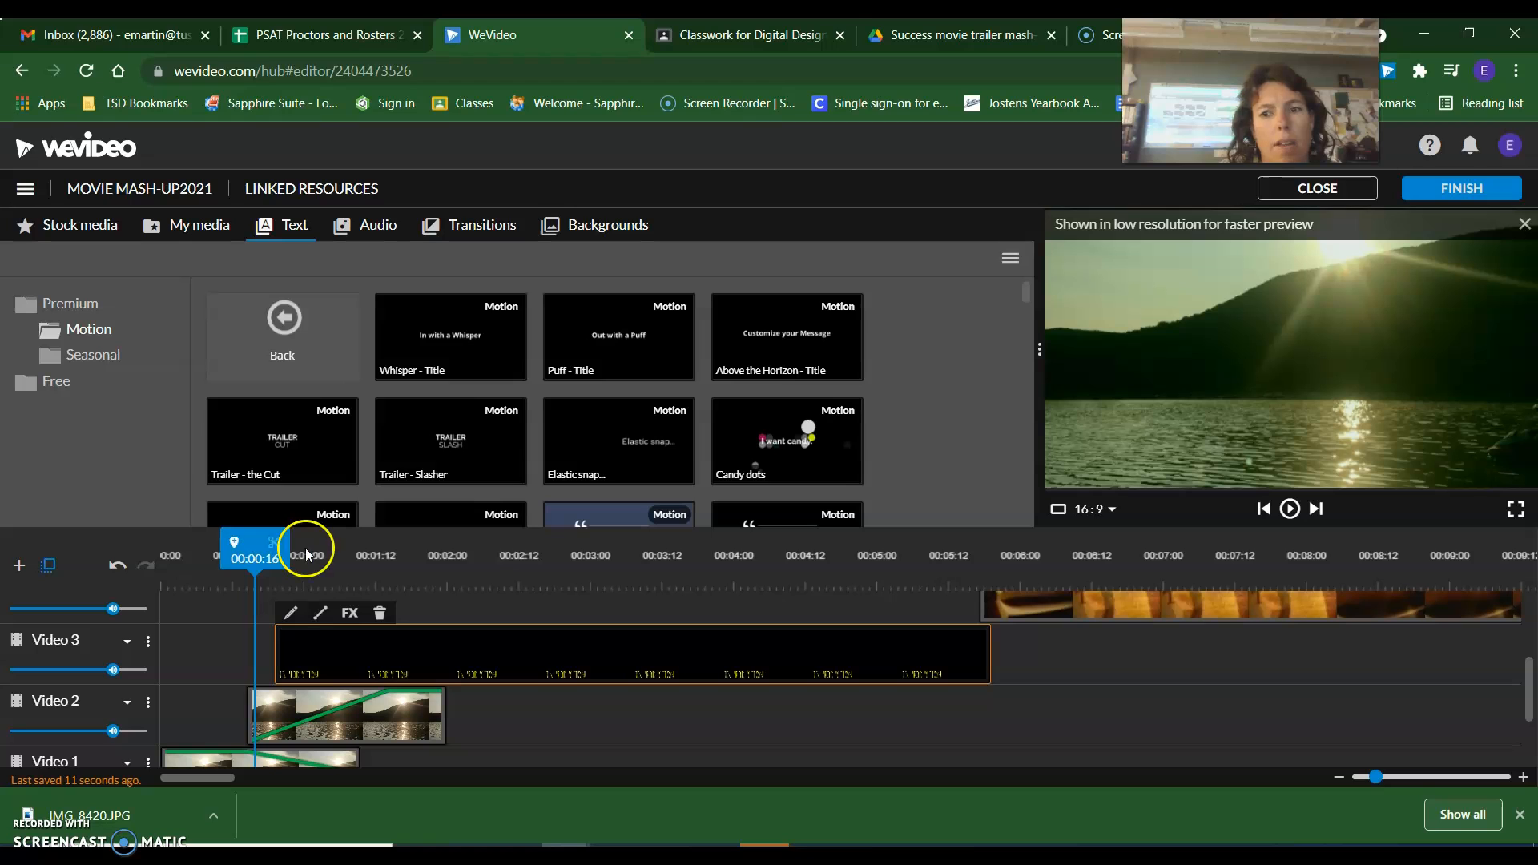
click(1255, 376)
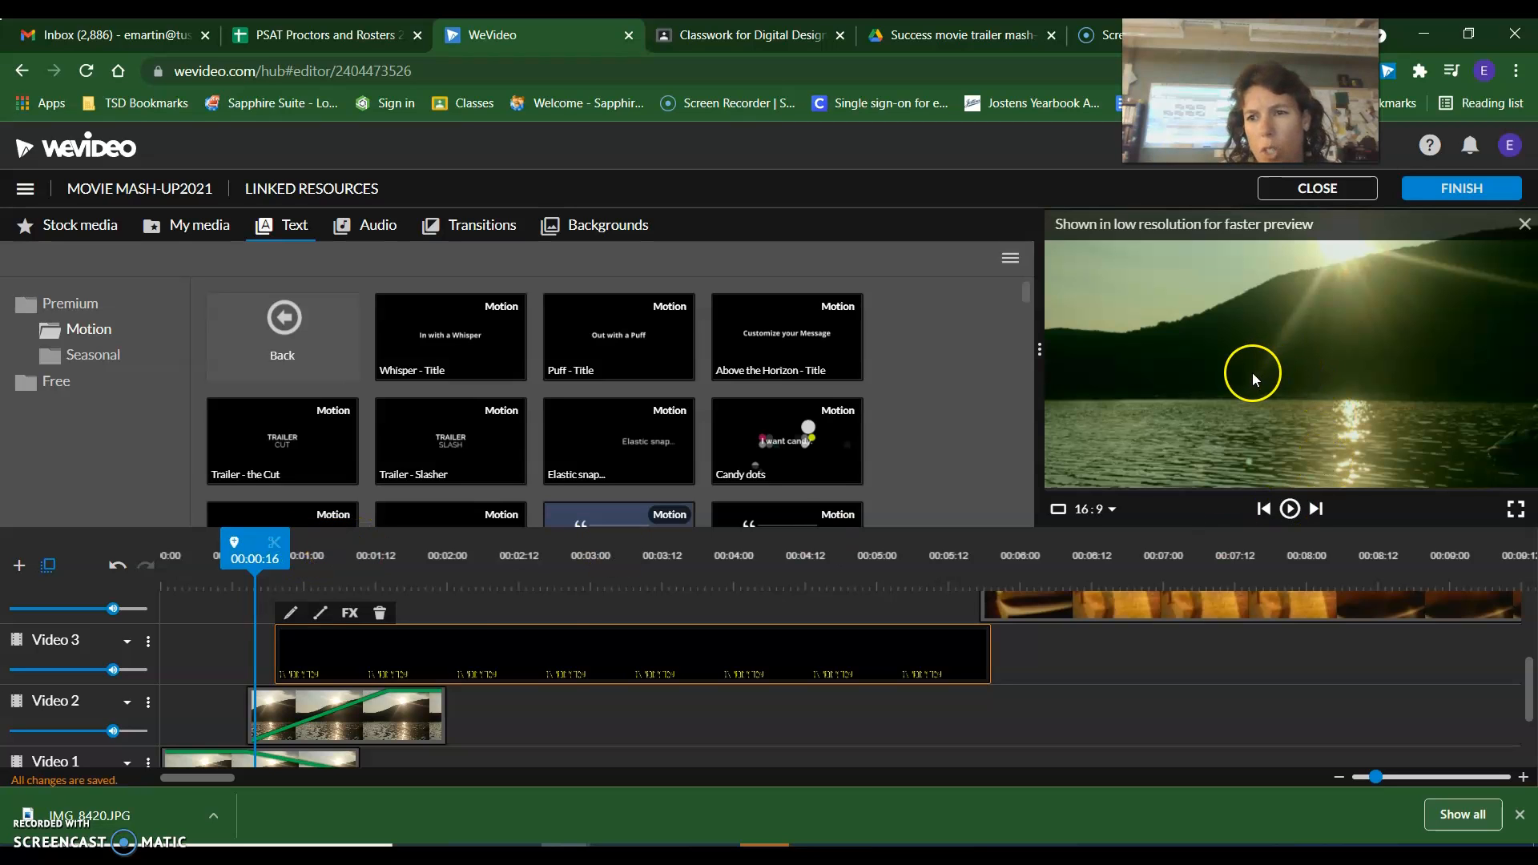
click(1290, 509)
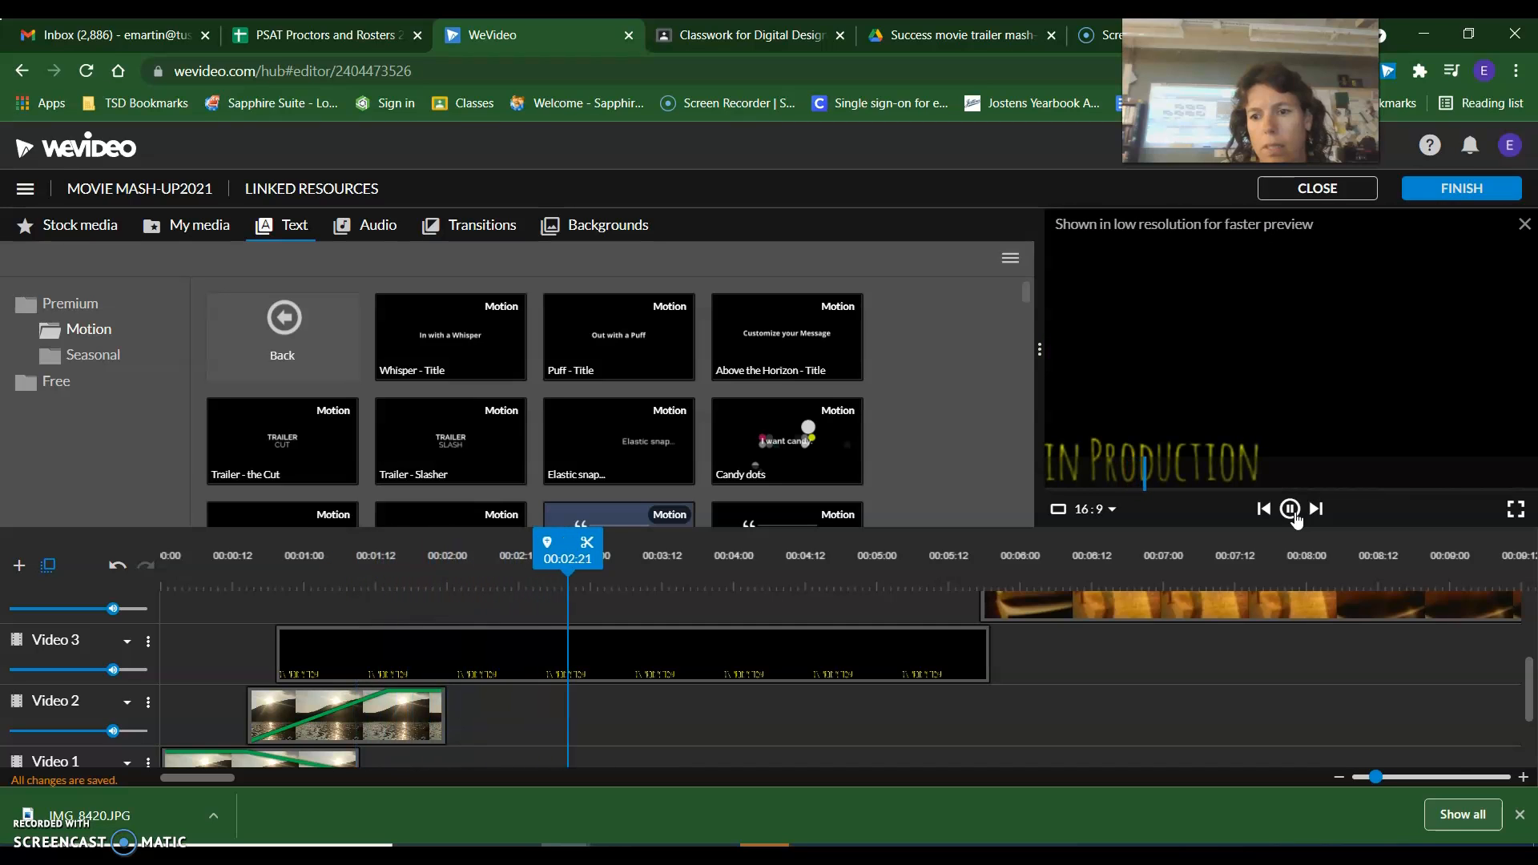
click(1289, 508)
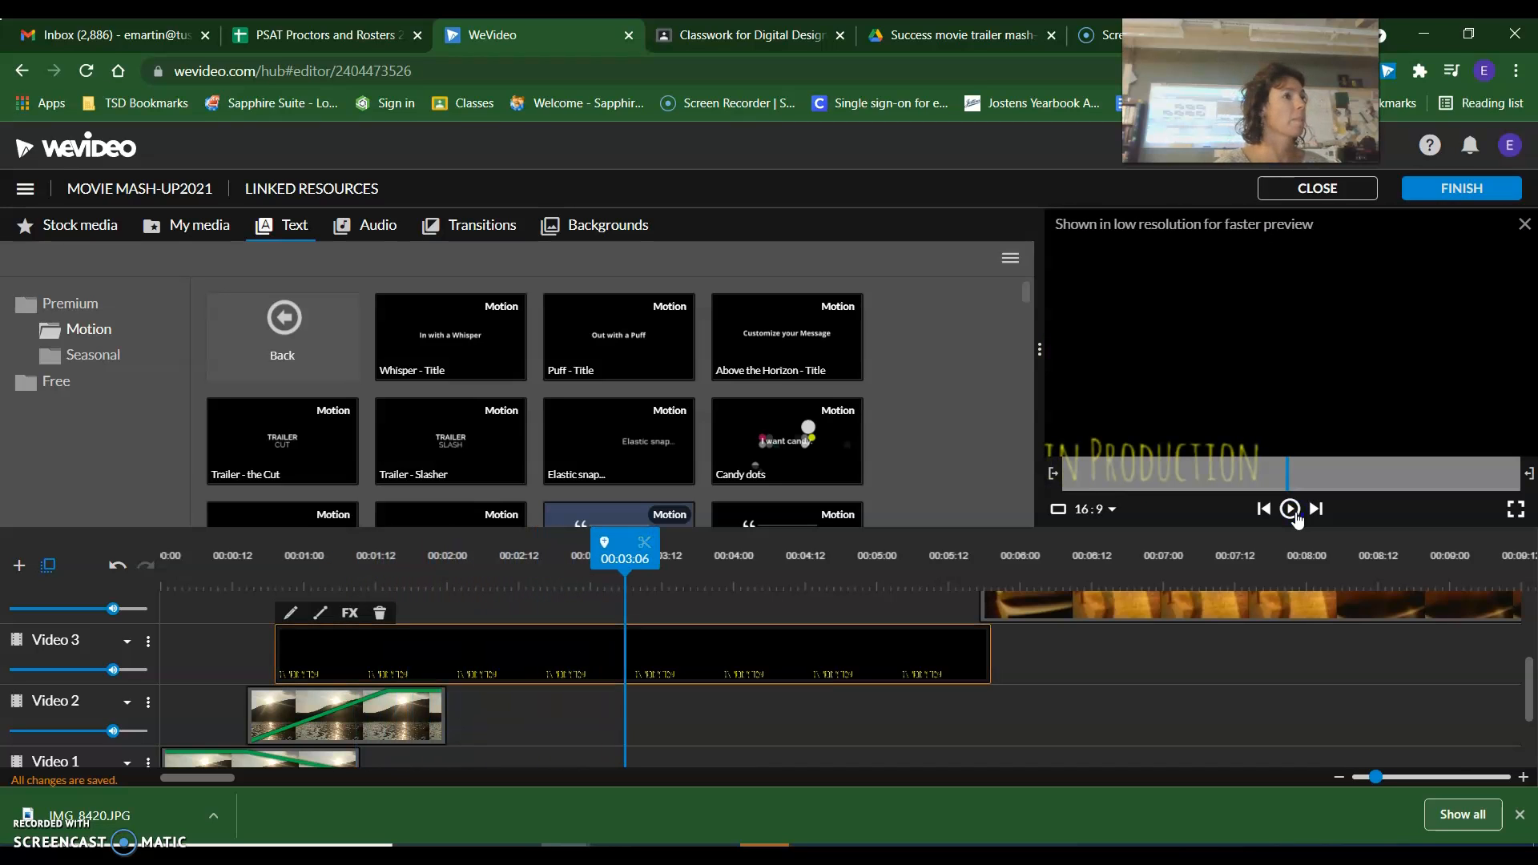